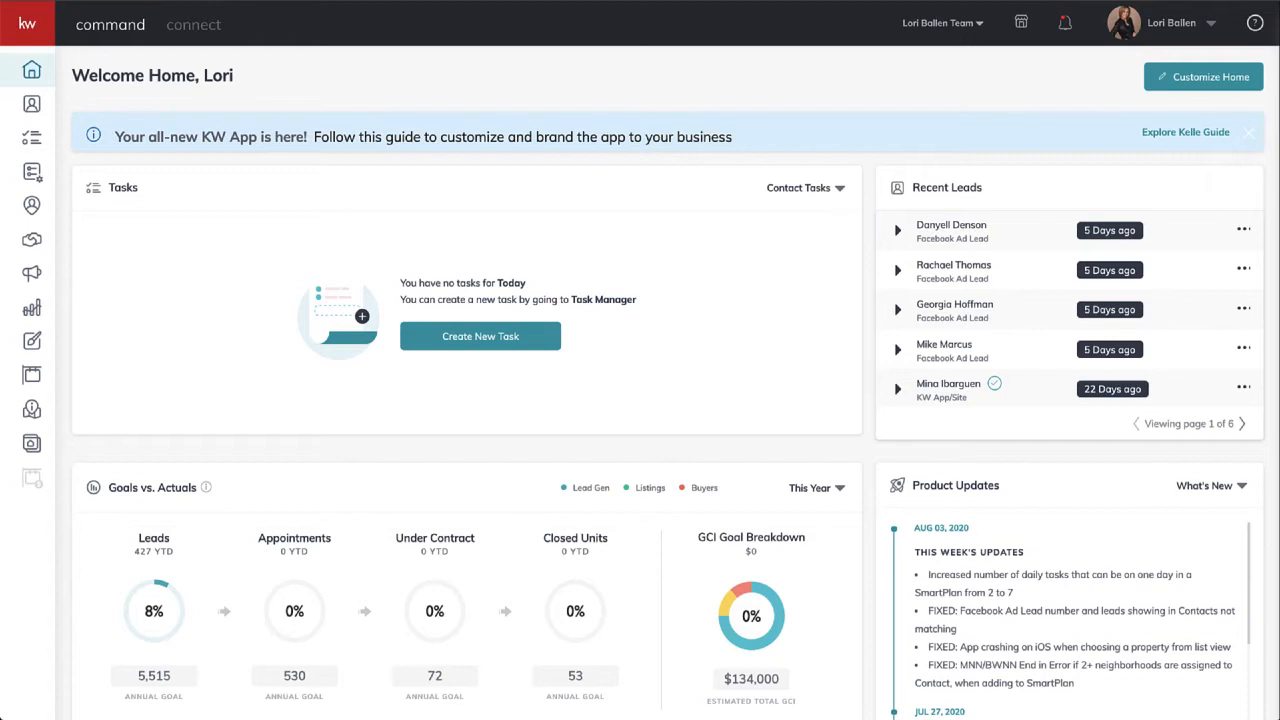
- In a new Chrome tab, load BallenVegas.com, the KW Las Vegas real-estate home page
key("super+t")
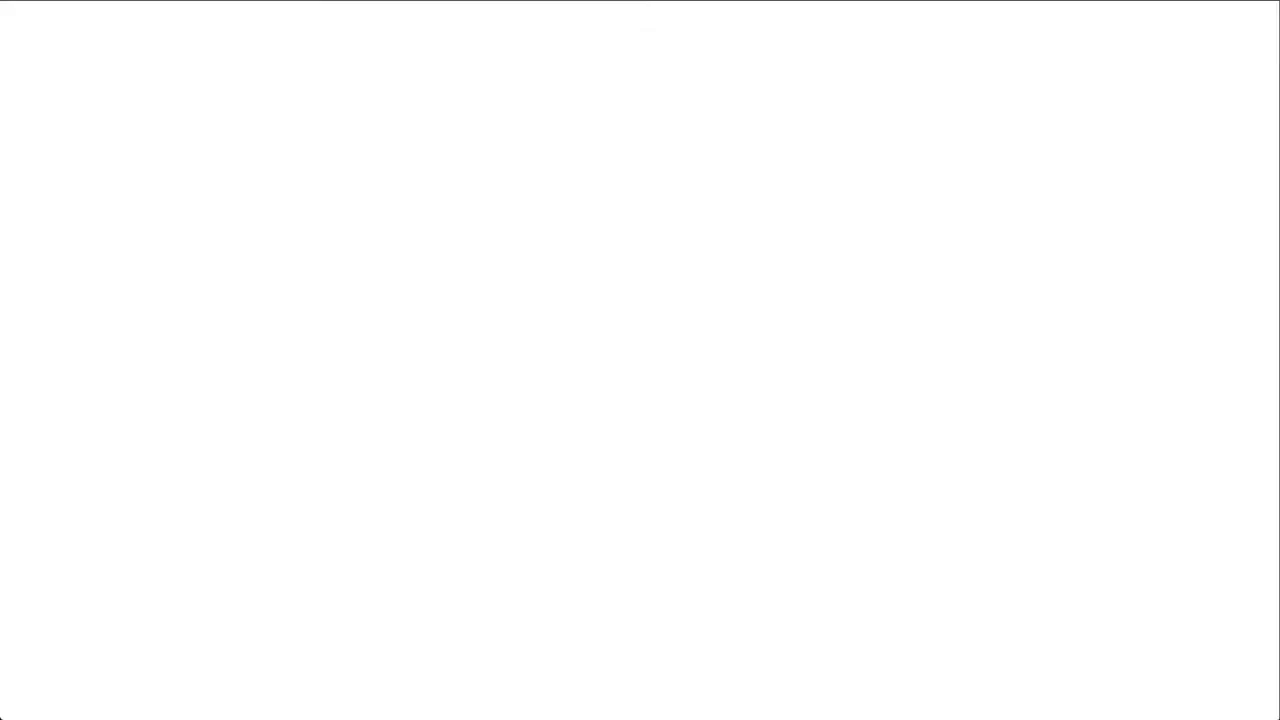
type("ballenballen")
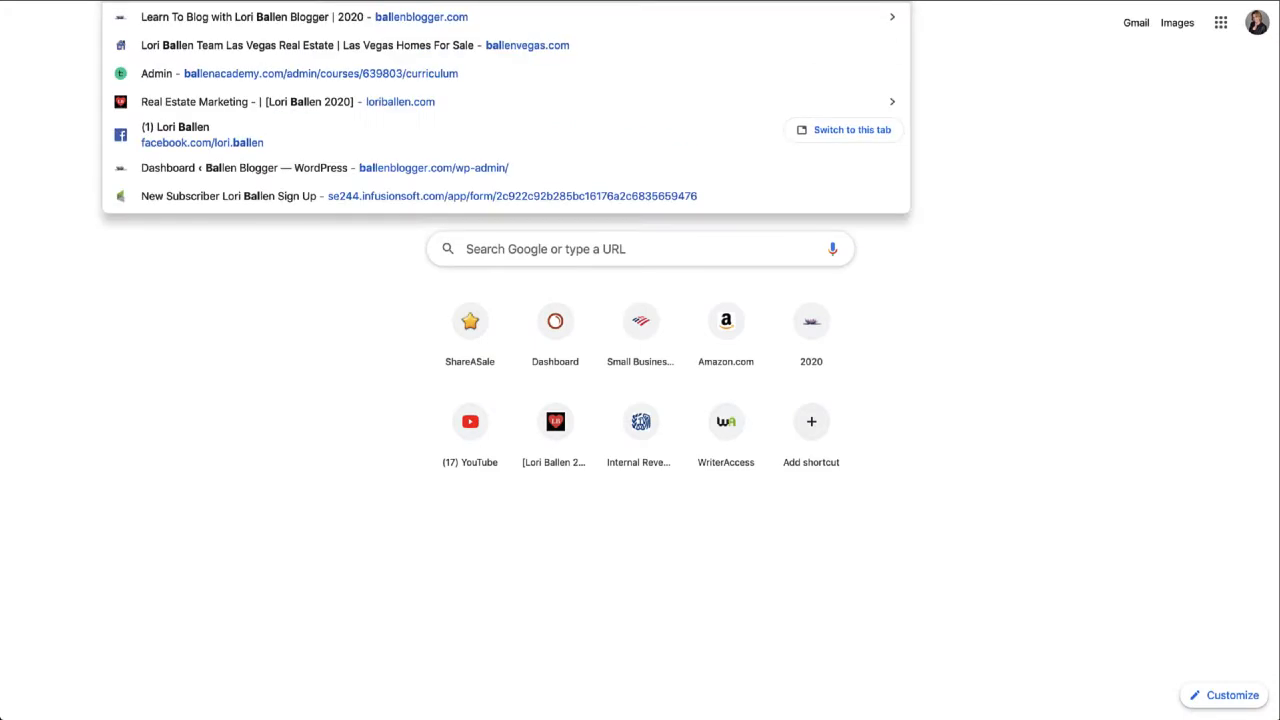
key("Return")
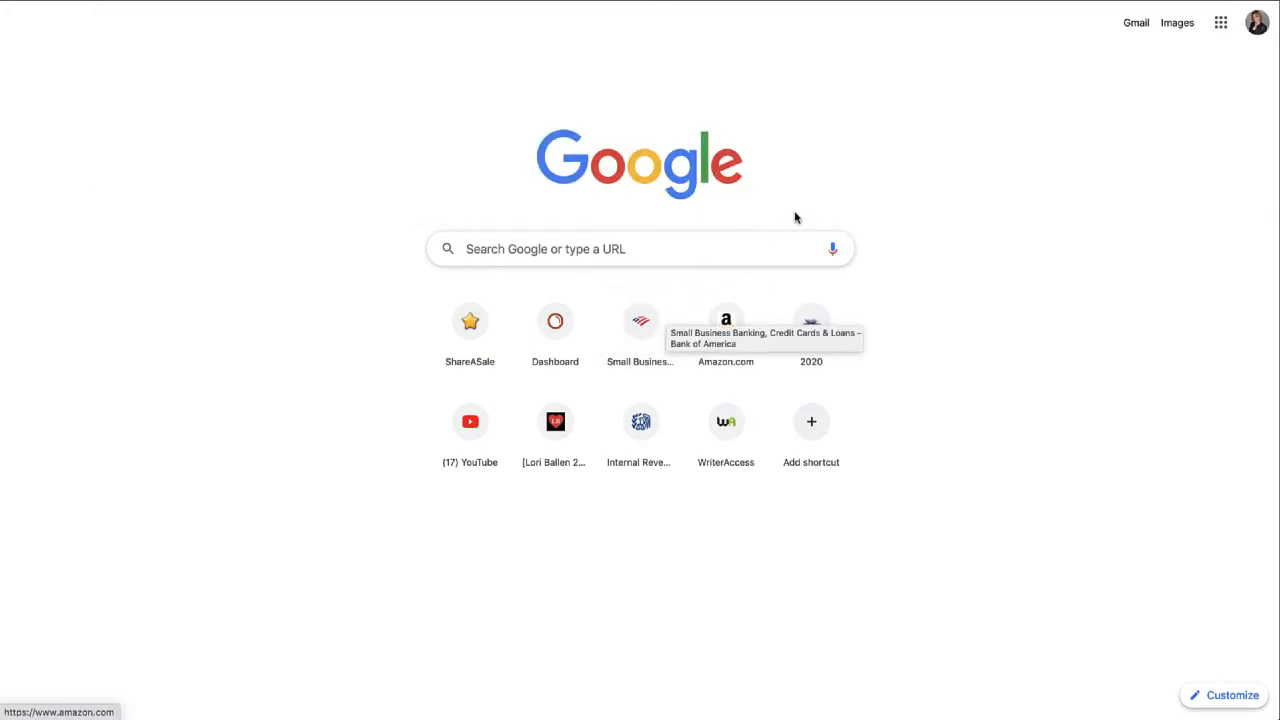
scroll(698, 296, "down", 1)
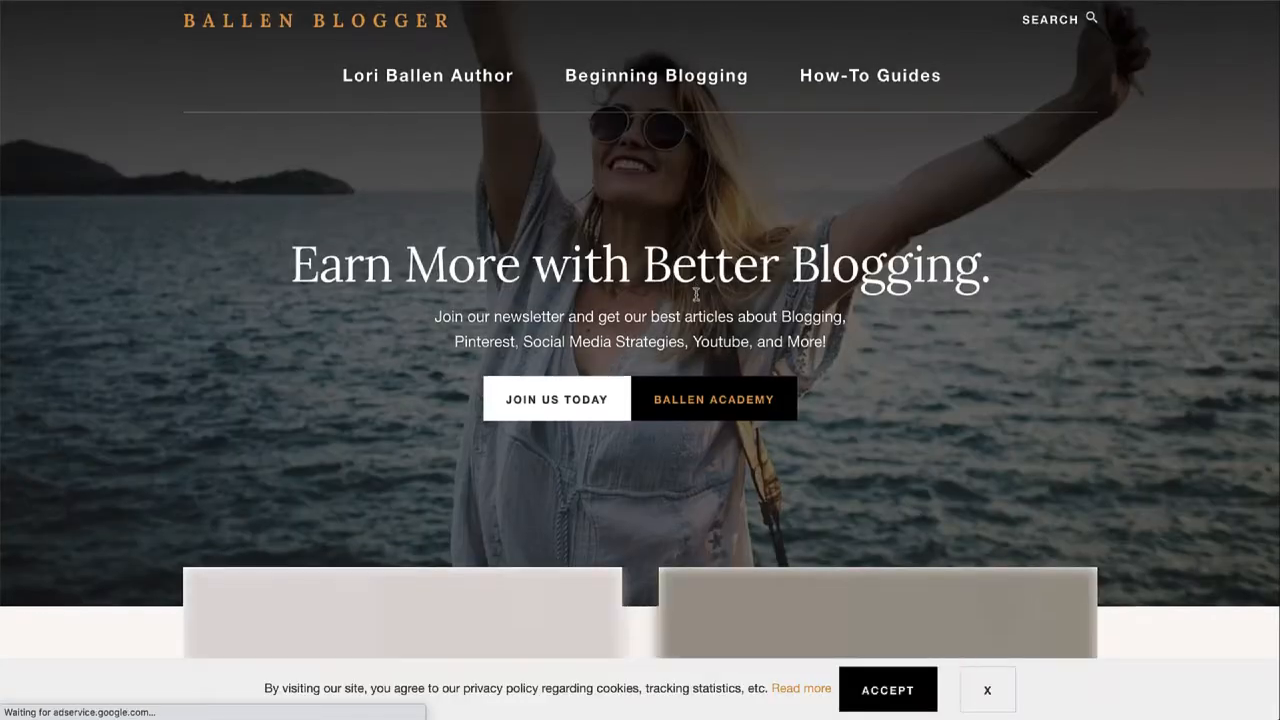
scroll(698, 296, "up", 1)
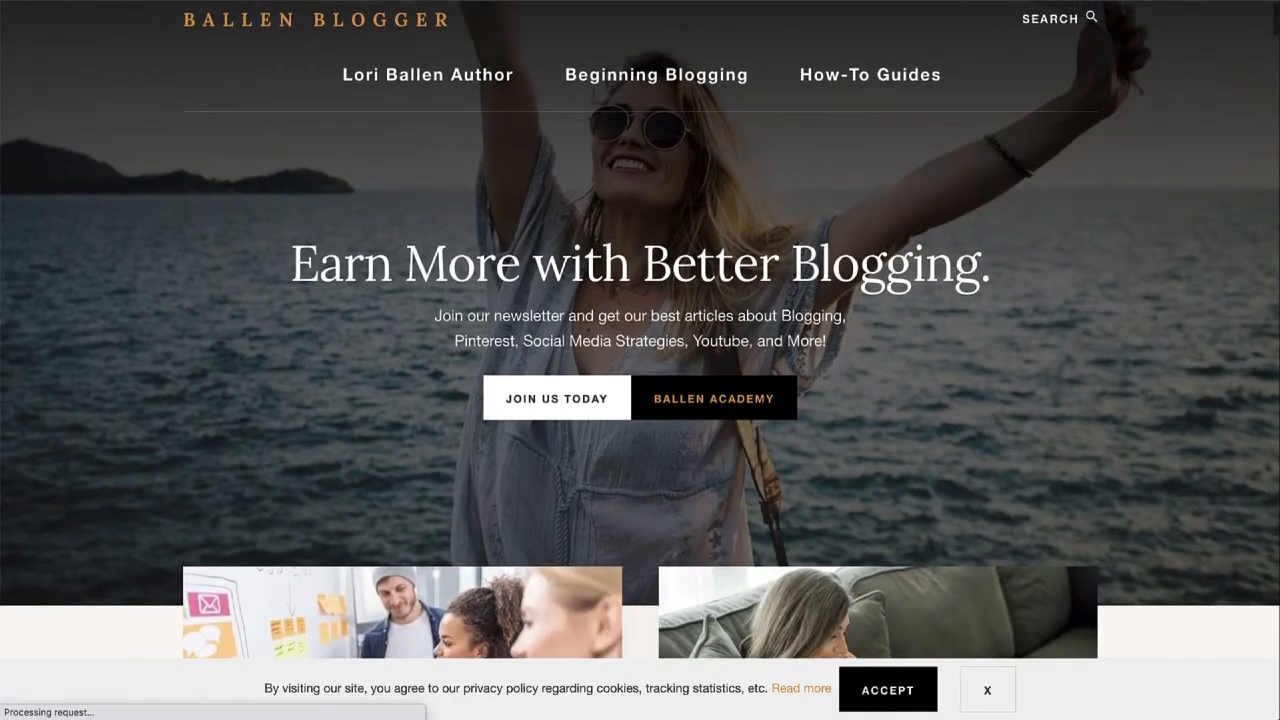
type("ballenve")
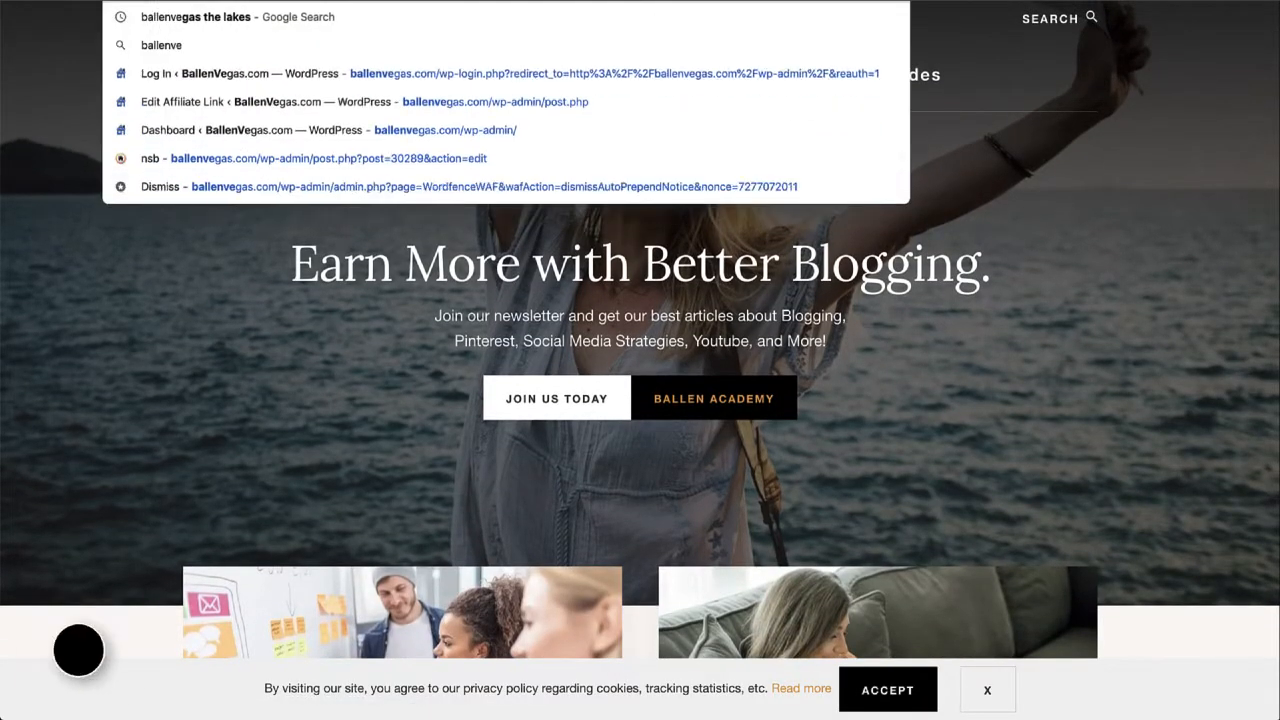
key("Return")
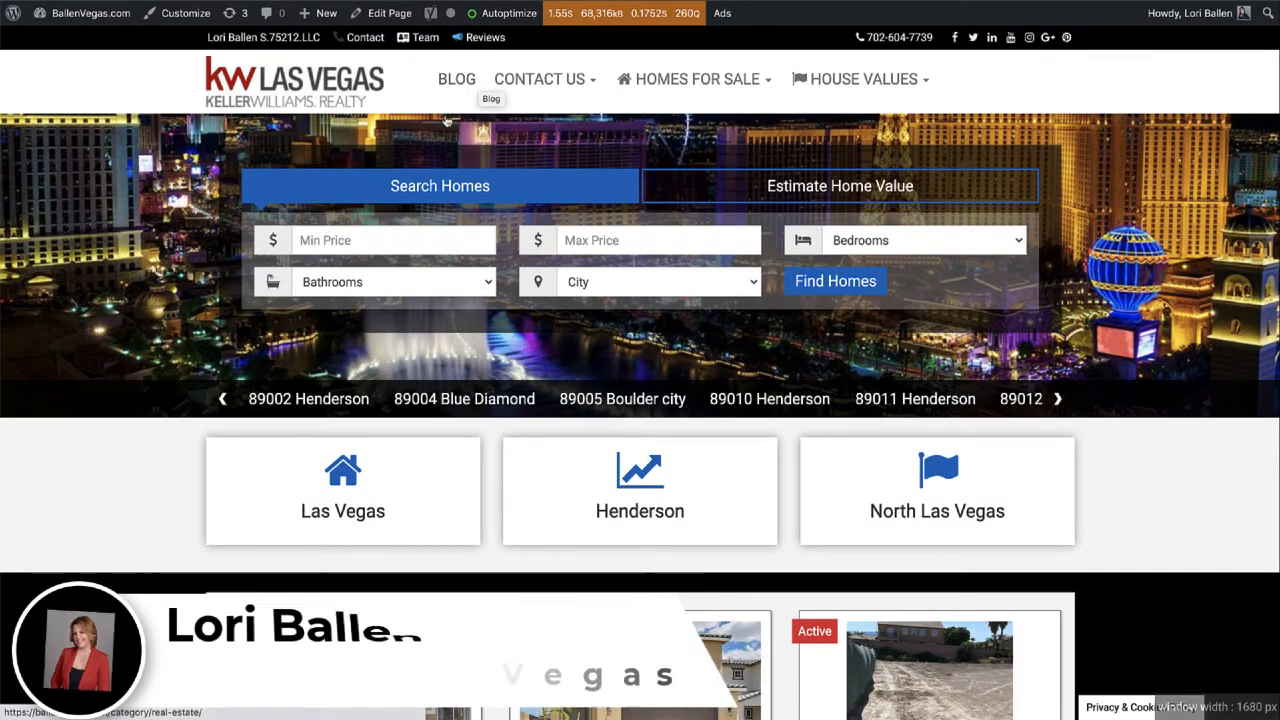
scroll(383, 243, "down", 4)
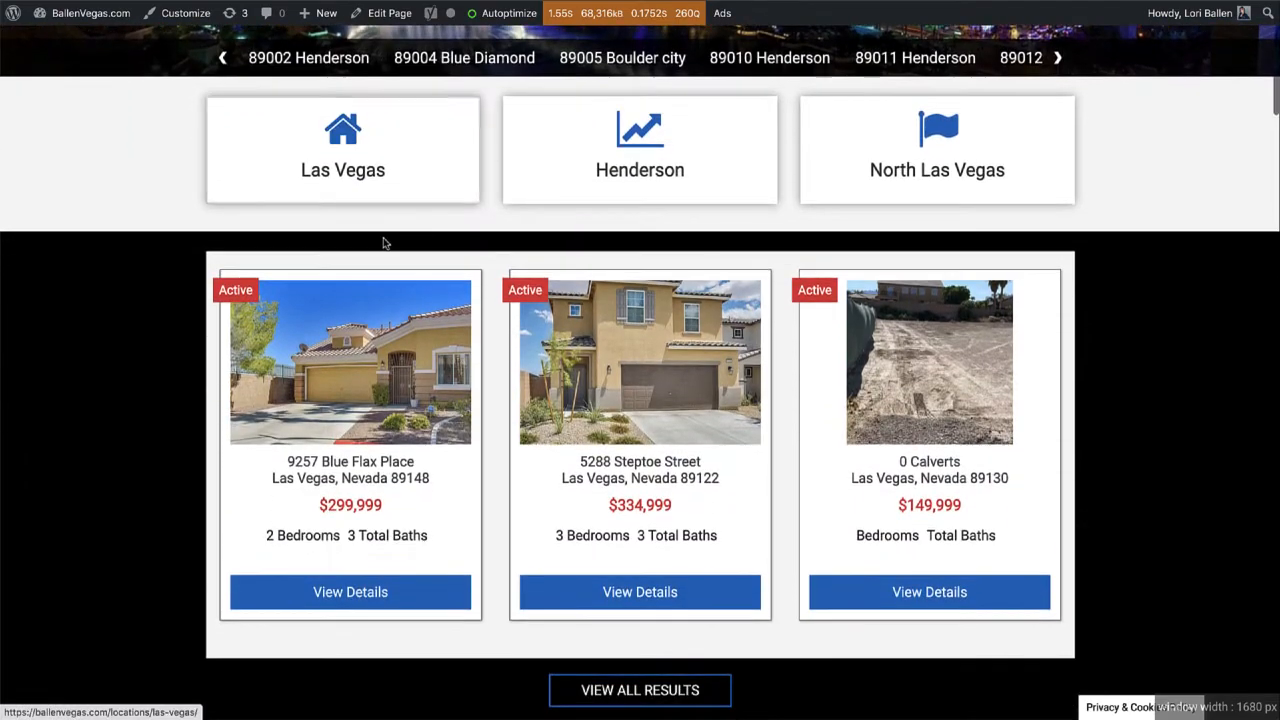
scroll(383, 243, "down", 1)
scroll(383, 243, "up", 2)
scroll(383, 243, "down", 6)
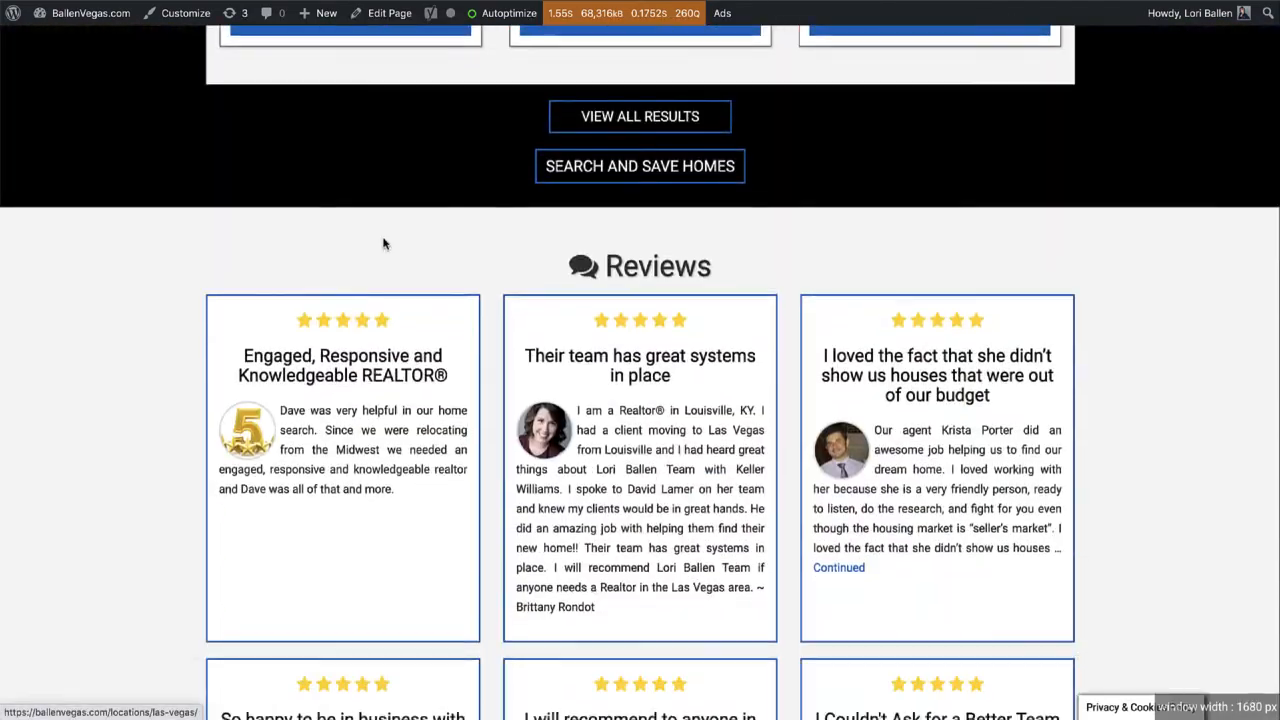
scroll(383, 243, "down", 5)
scroll(383, 243, "up", 15)
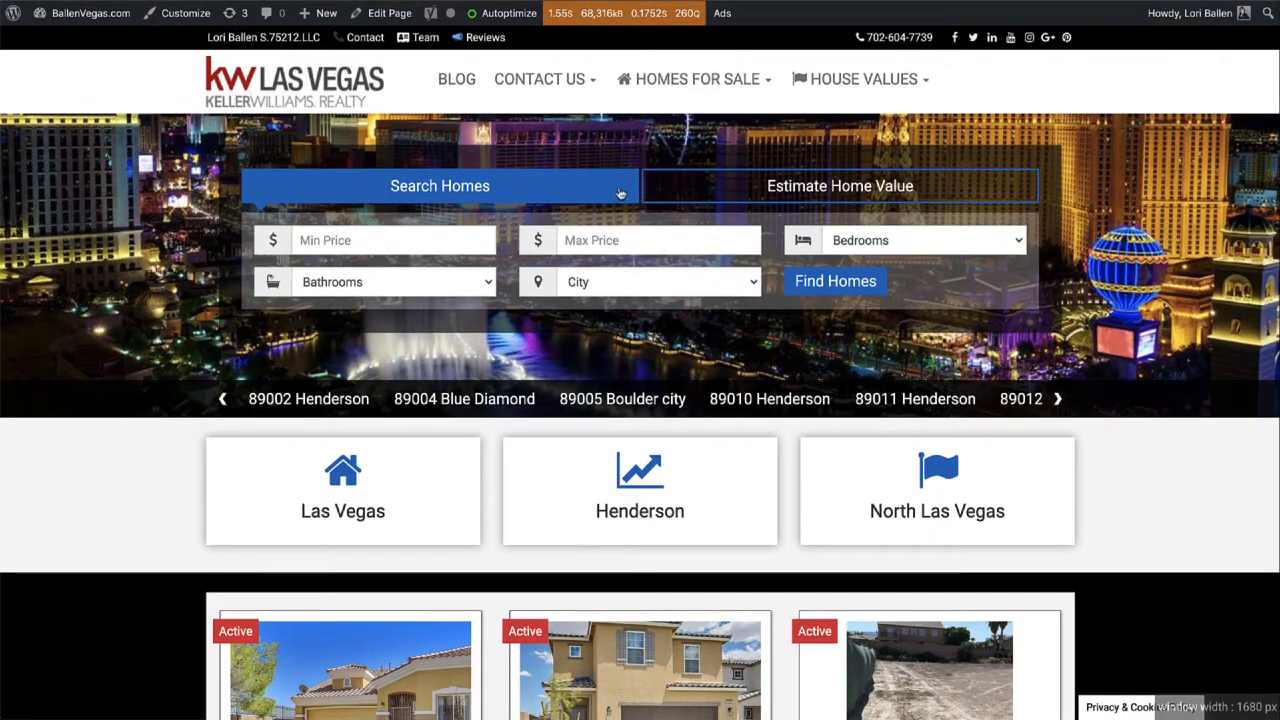
scroll(492, 391, "down", 10)
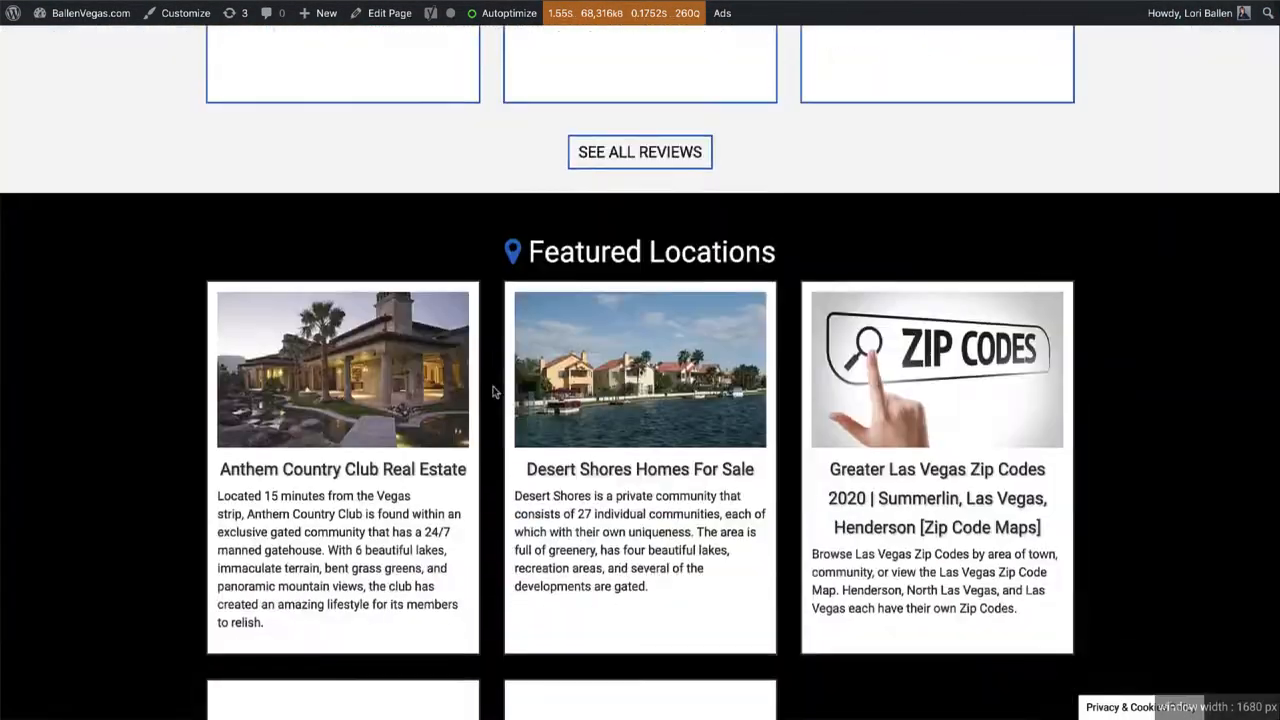
scroll(492, 391, "down", 8)
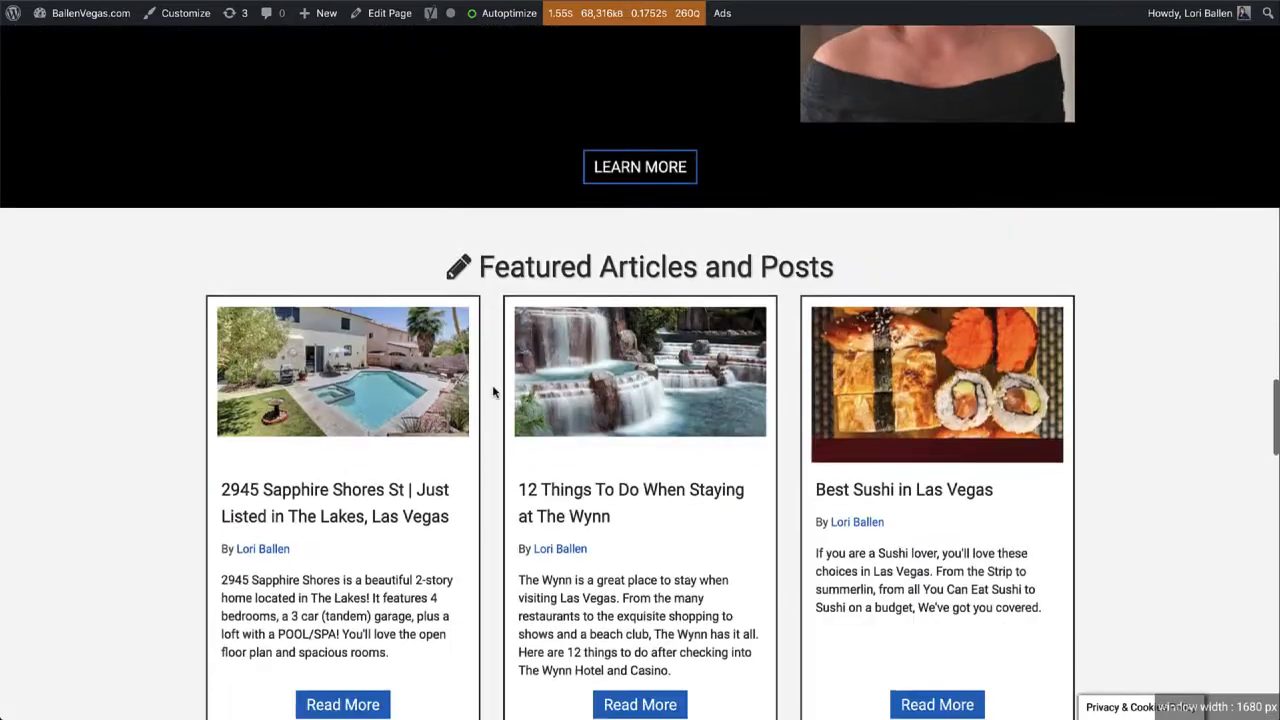
scroll(492, 391, "down", 4)
scroll(491, 394, "up", 2)
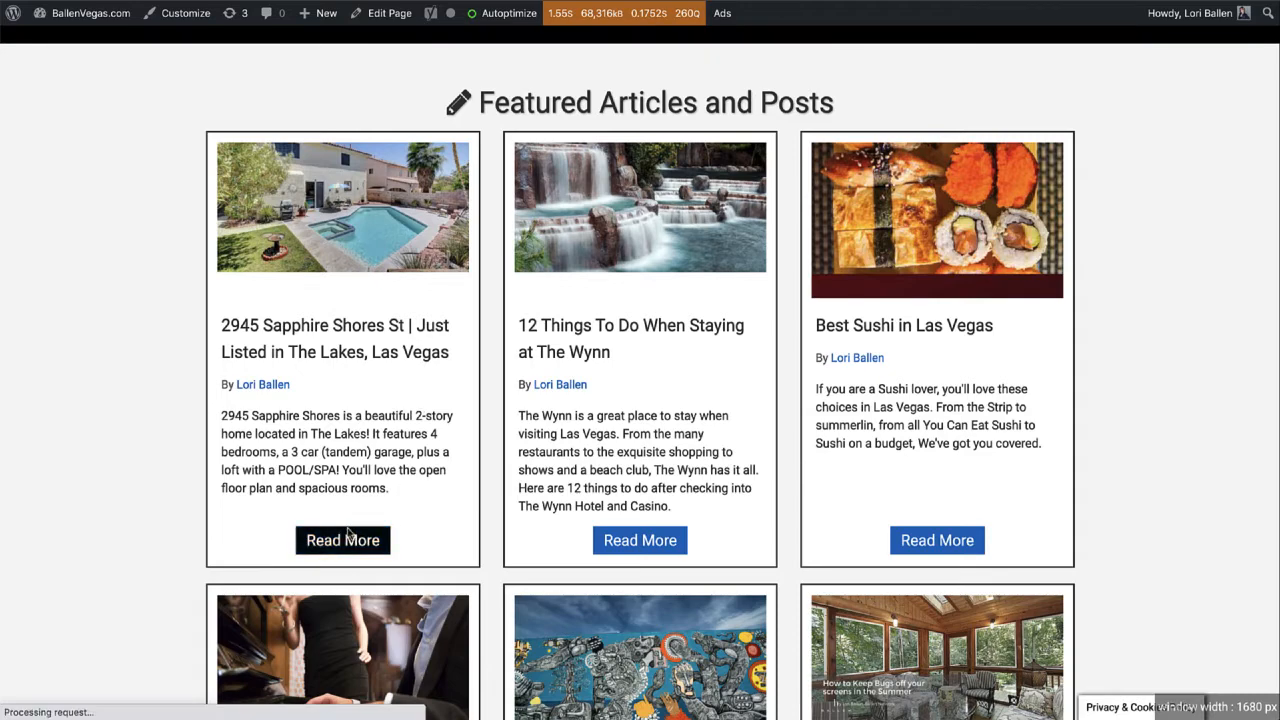
scroll(348, 530, "down", 5)
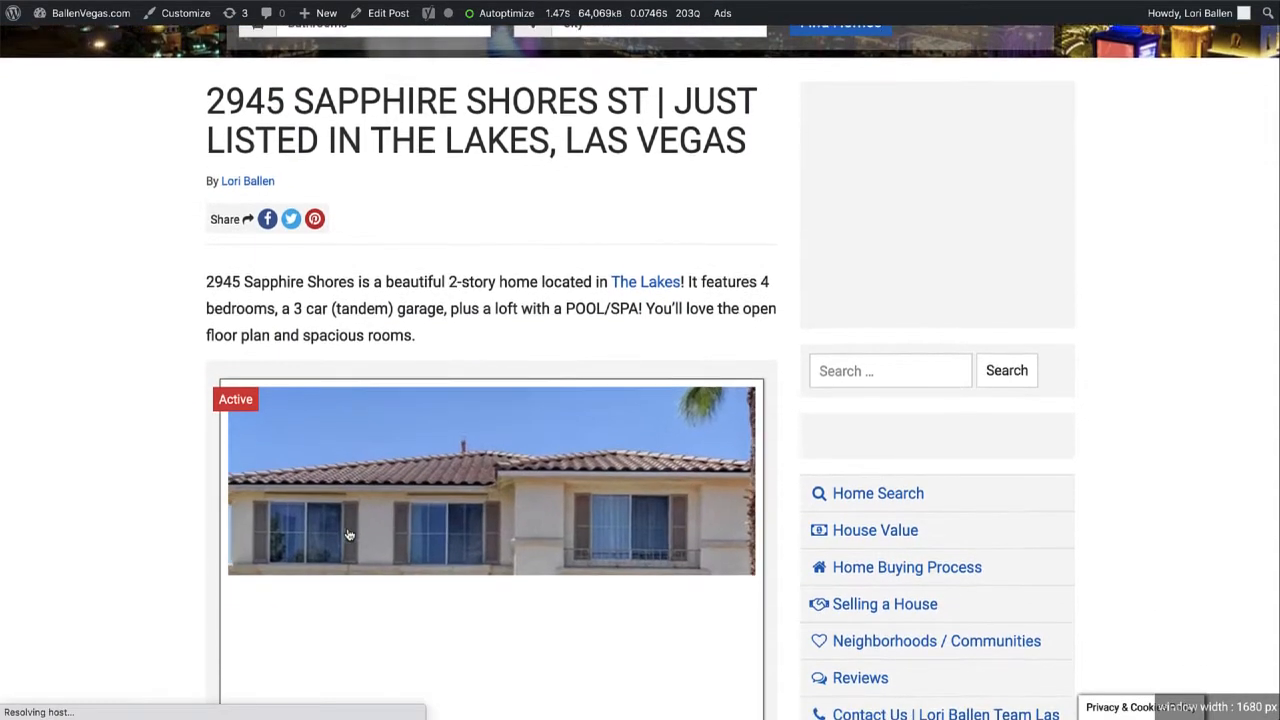
scroll(97, 329, "down", 5)
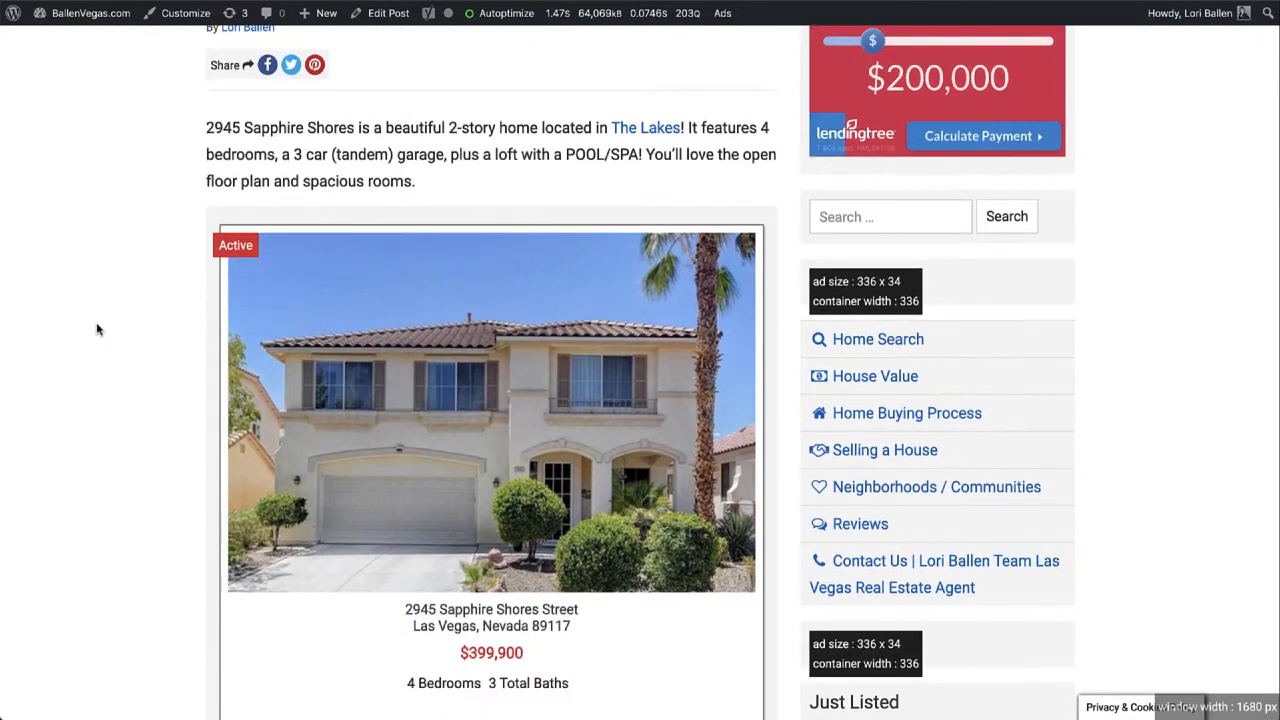
scroll(97, 329, "down", 5)
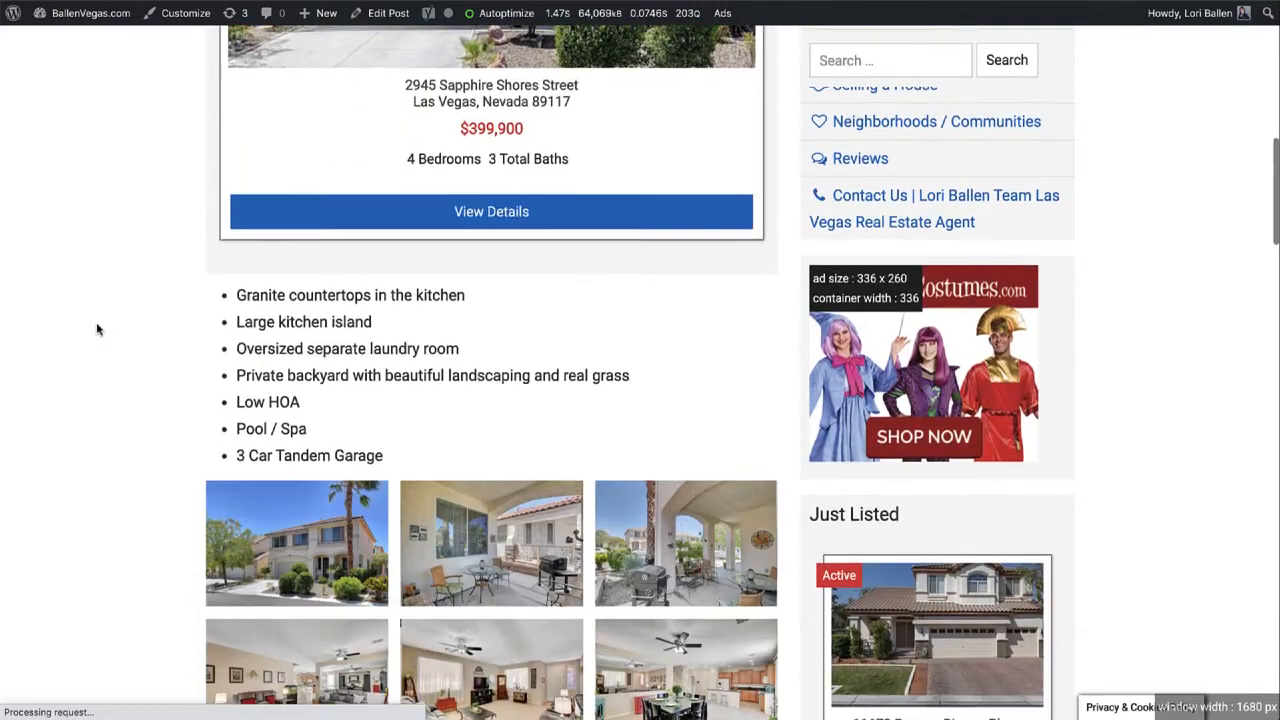
scroll(97, 329, "down", 4)
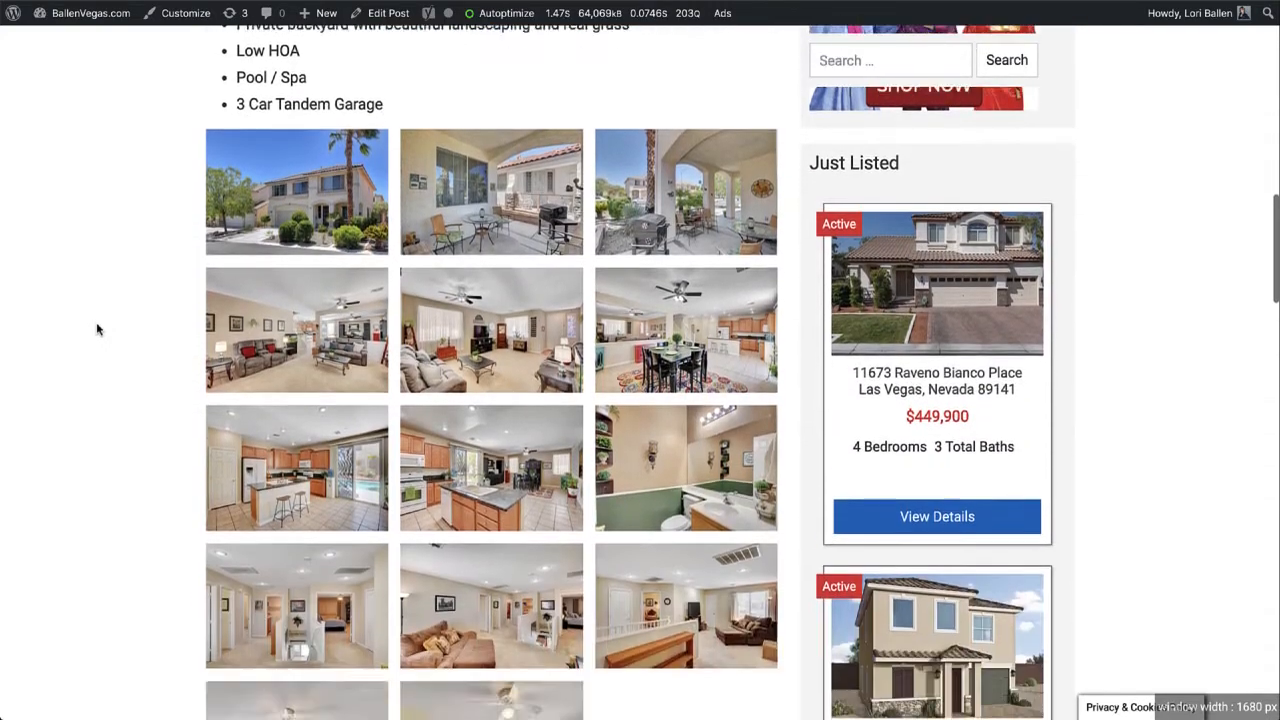
scroll(97, 329, "down", 3)
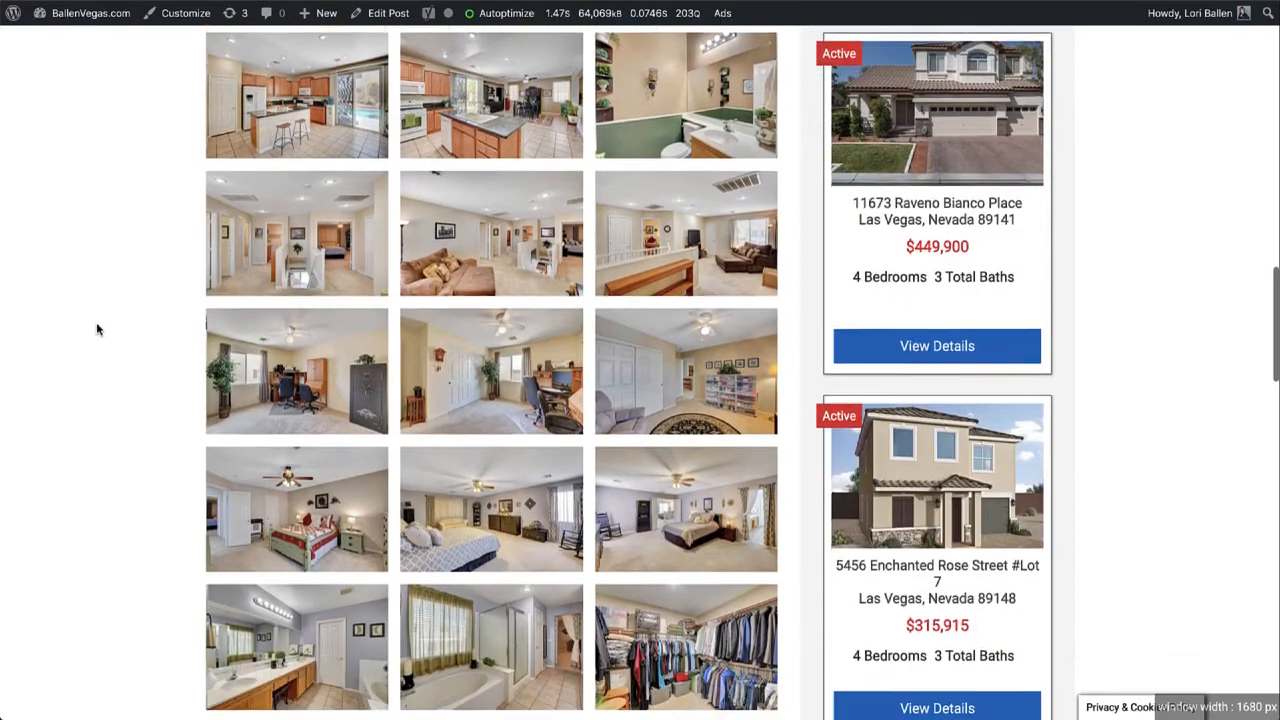
scroll(97, 329, "down", 5)
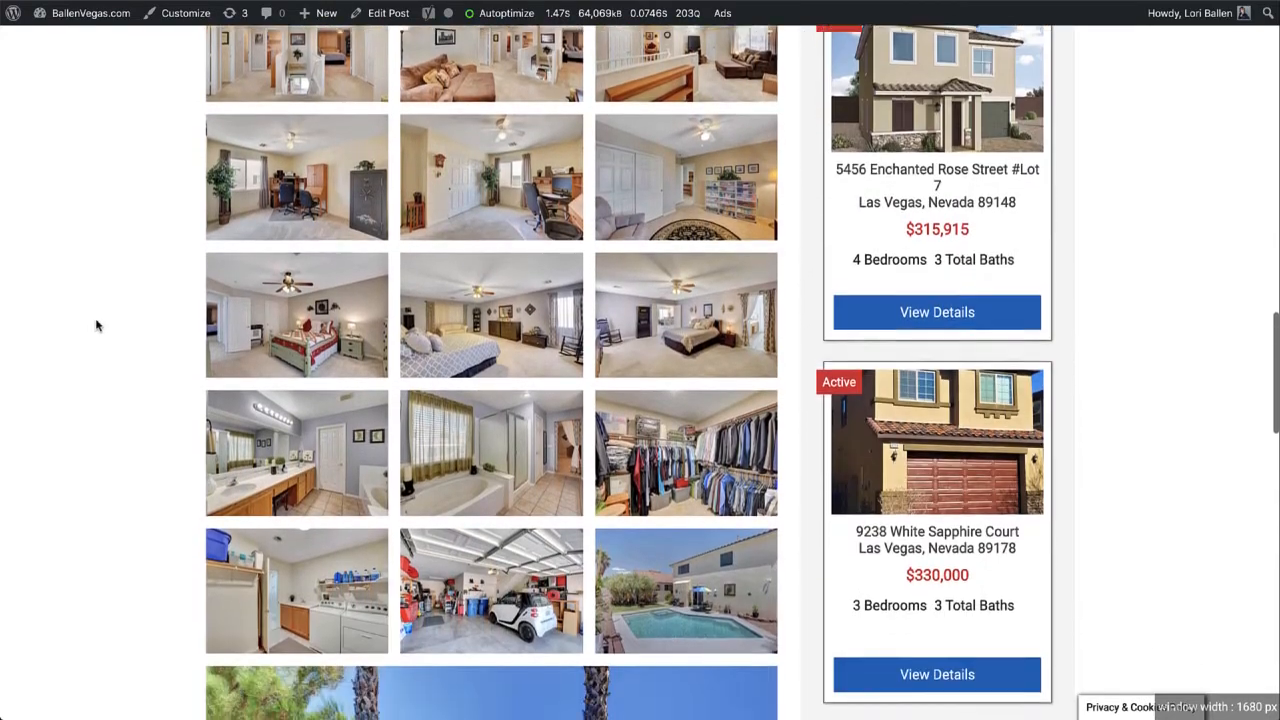
scroll(97, 325, "down", 1)
scroll(97, 325, "up", 5)
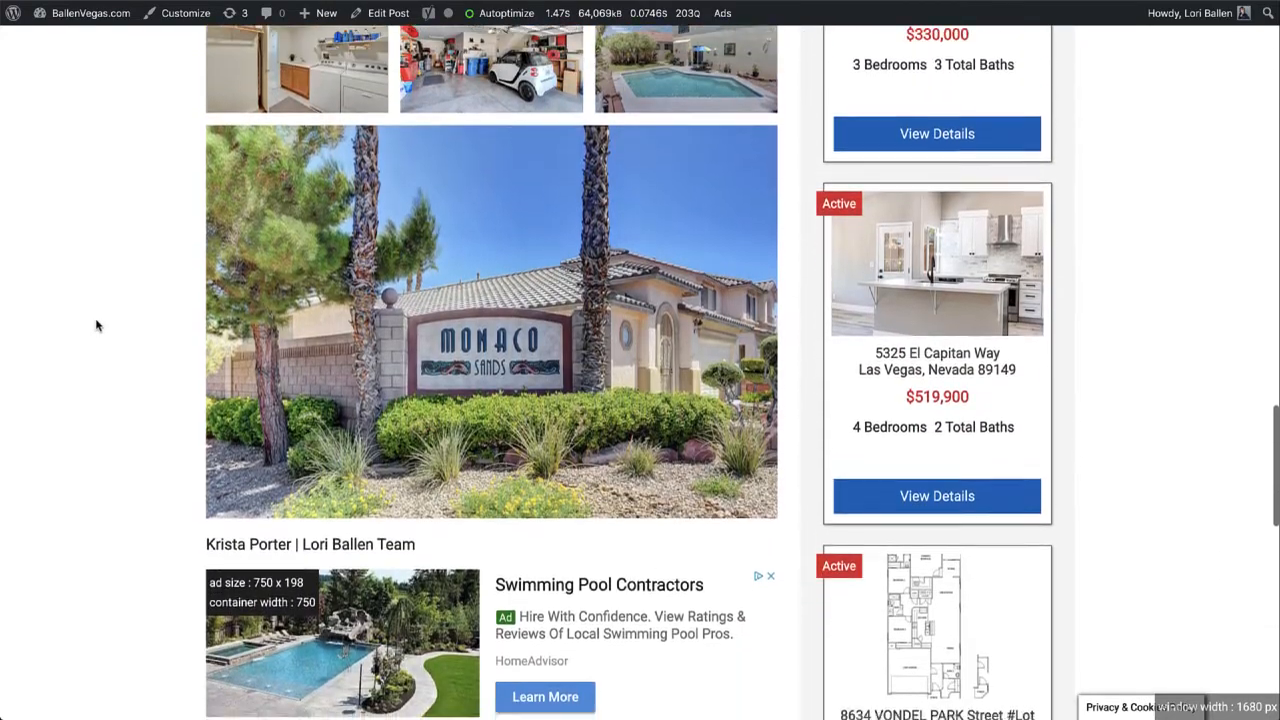
scroll(97, 325, "up", 2)
scroll(97, 325, "down", 1)
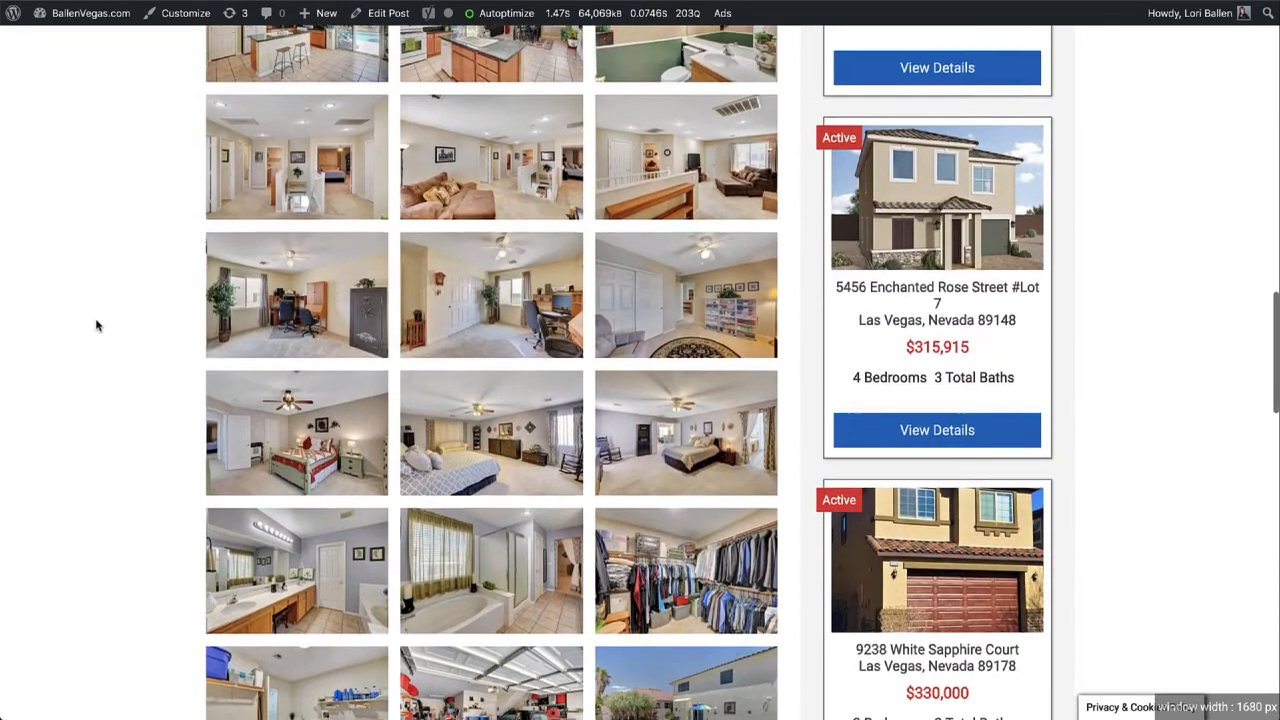
scroll(97, 325, "up", 1)
scroll(97, 325, "down", 1)
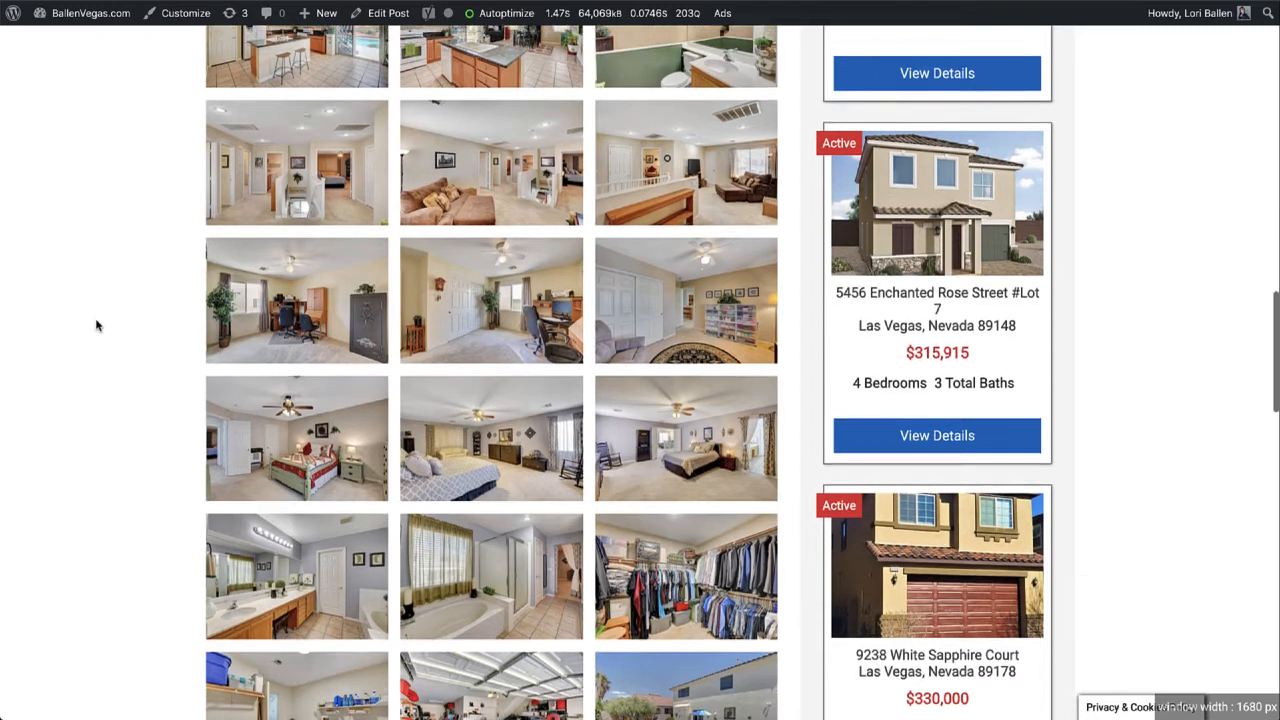
scroll(97, 325, "up", 3)
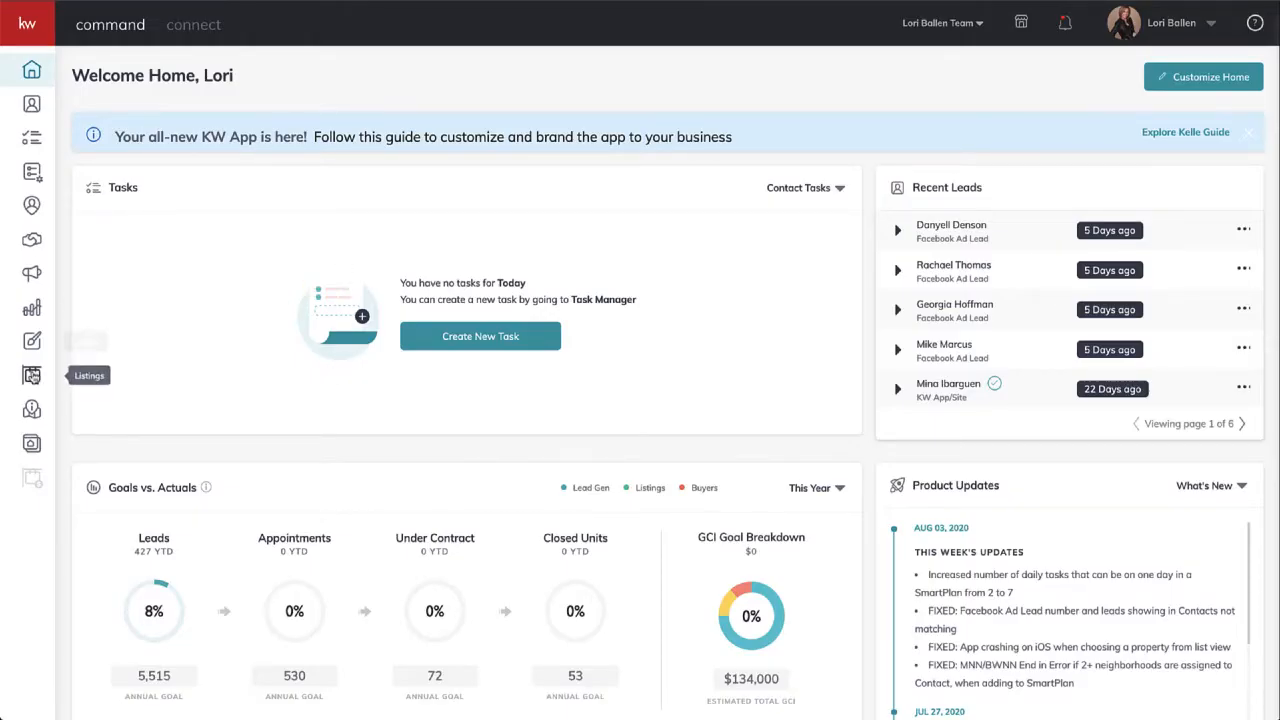
- Open Campaigns and view the Paid Ads list of 27 campaigns with spend, clicks and leads
left_click(35, 274)
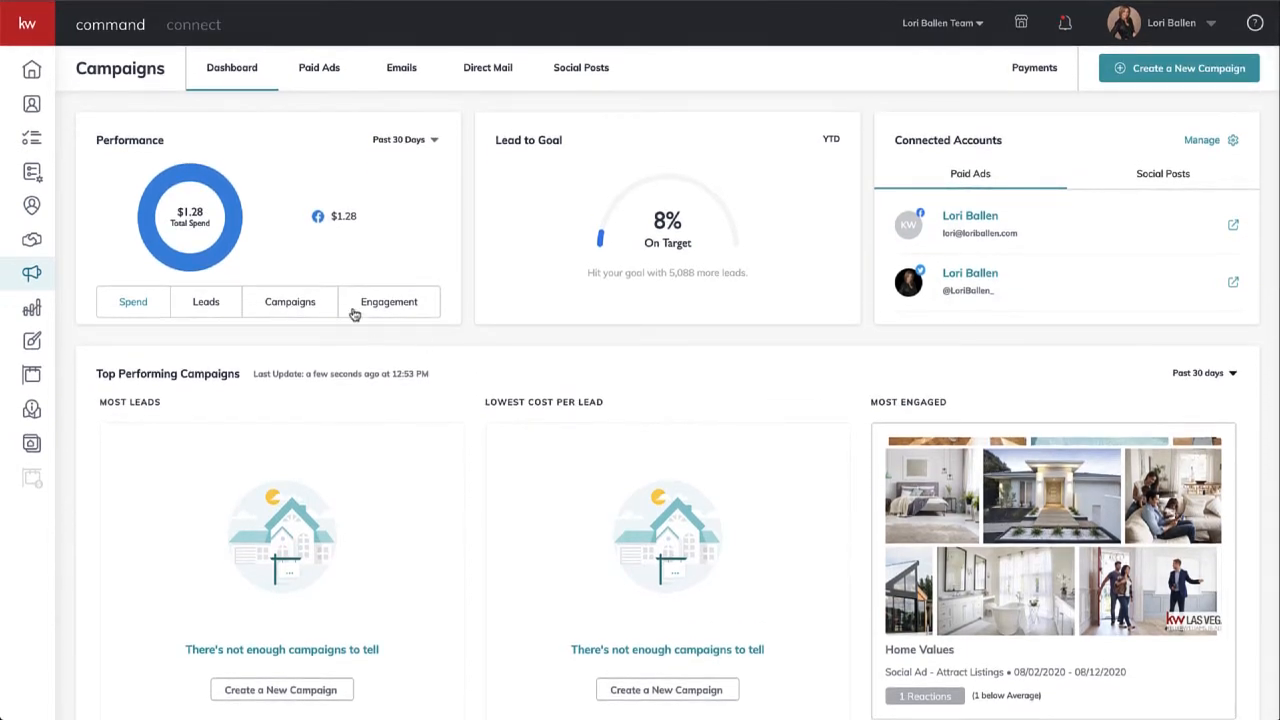
left_click(331, 72)
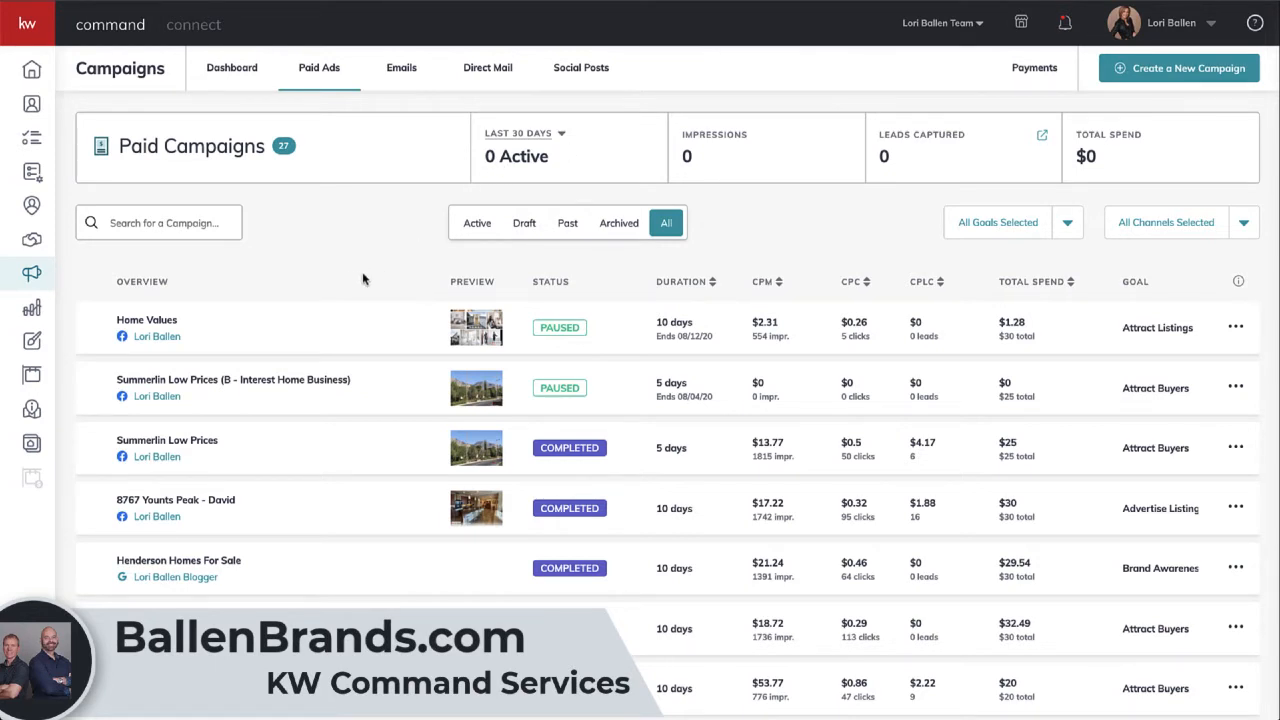
scroll(363, 280, "down", 1)
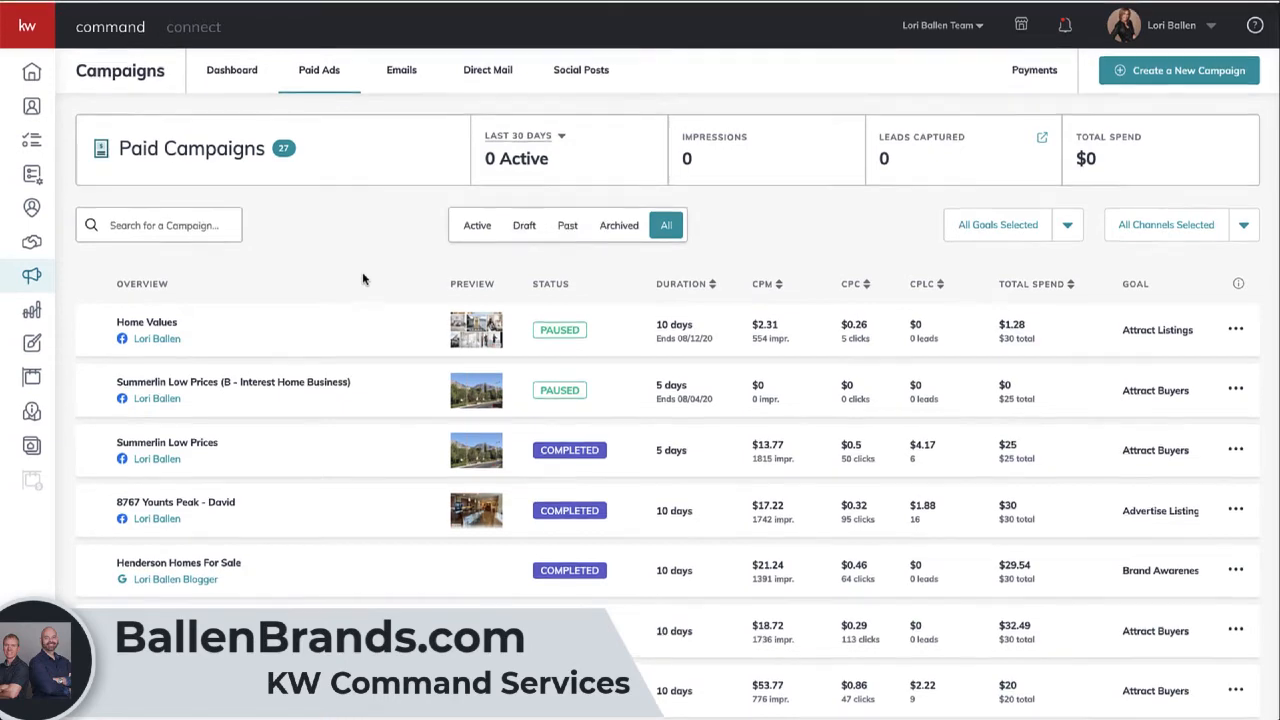
scroll(363, 280, "up", 1)
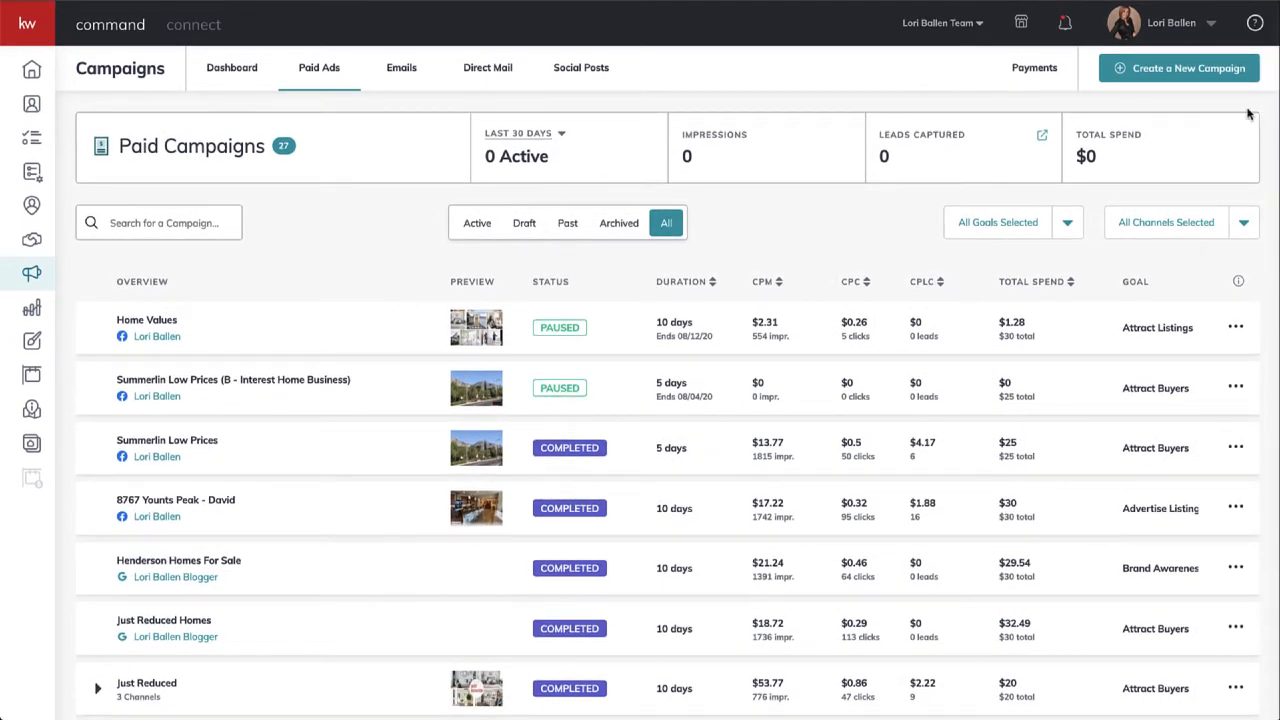
left_click(1198, 72)
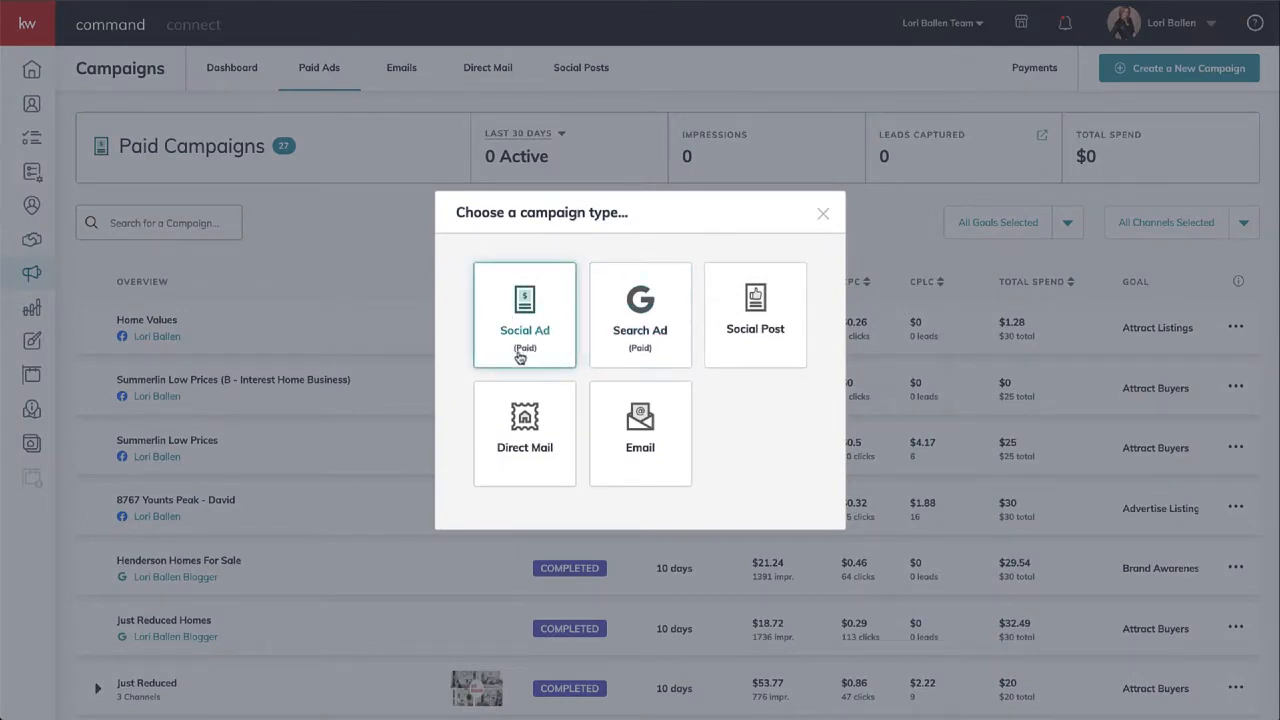
left_click(525, 318)
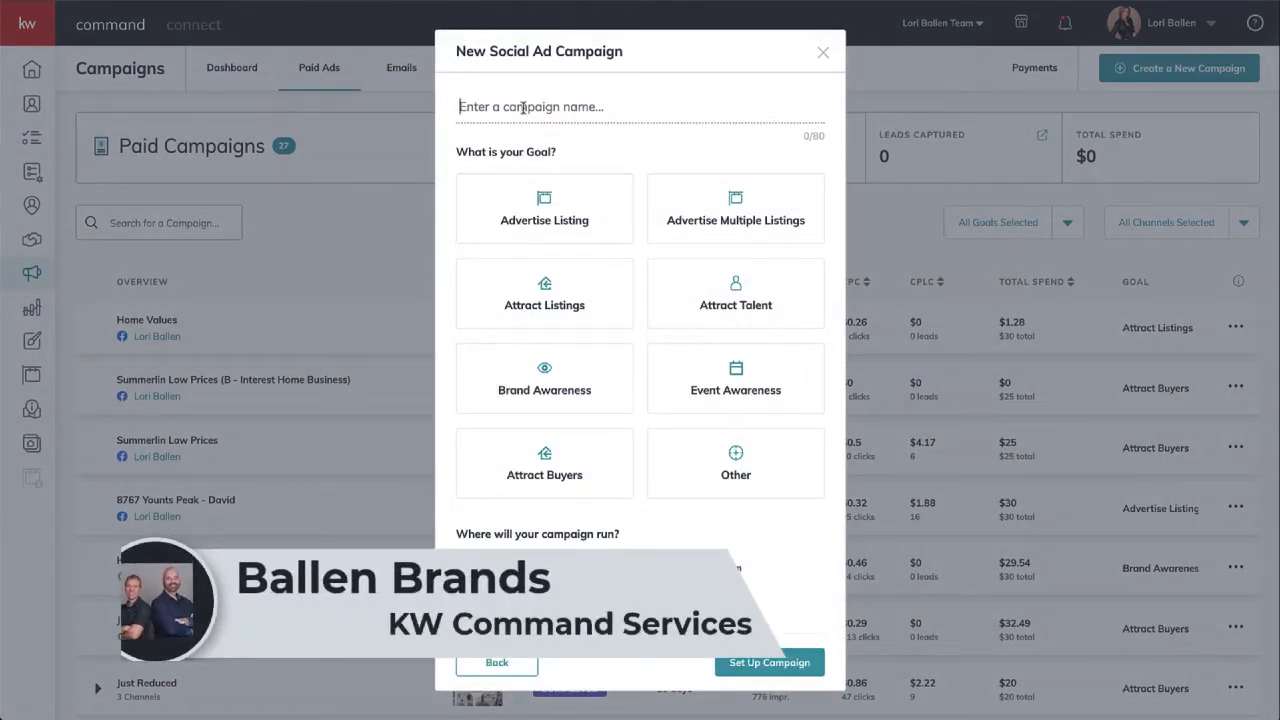
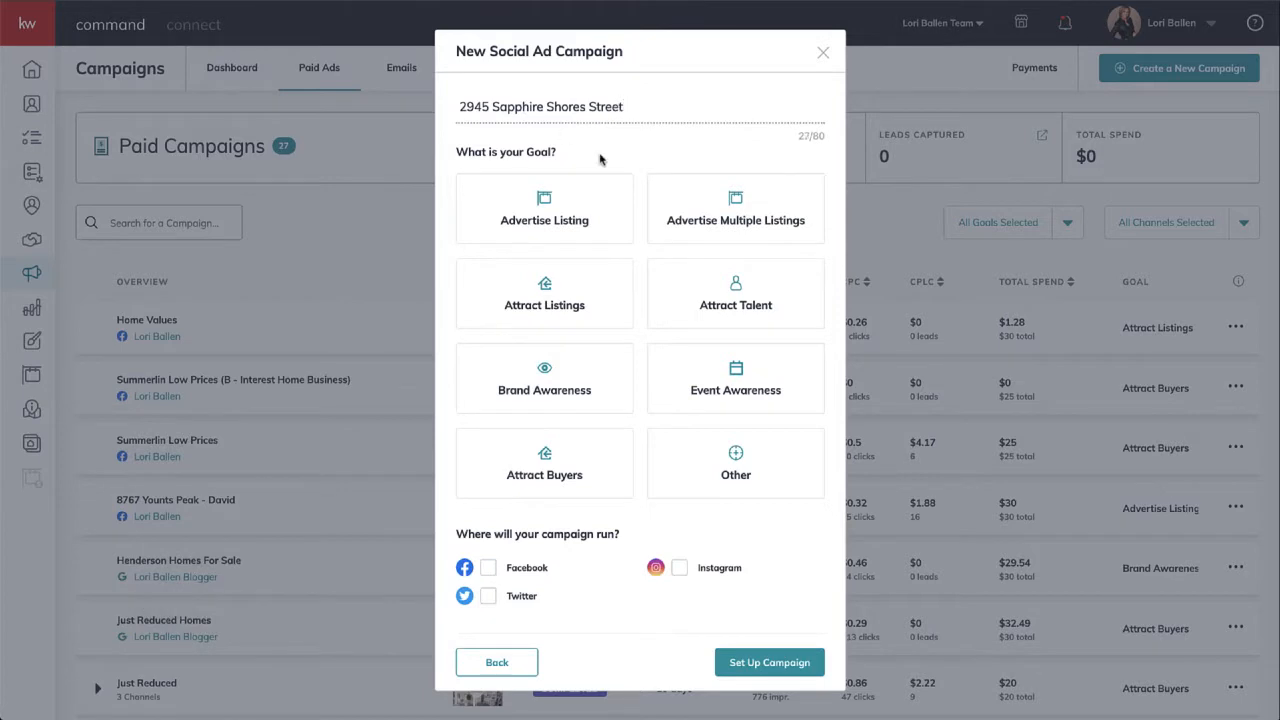
left_click(566, 201)
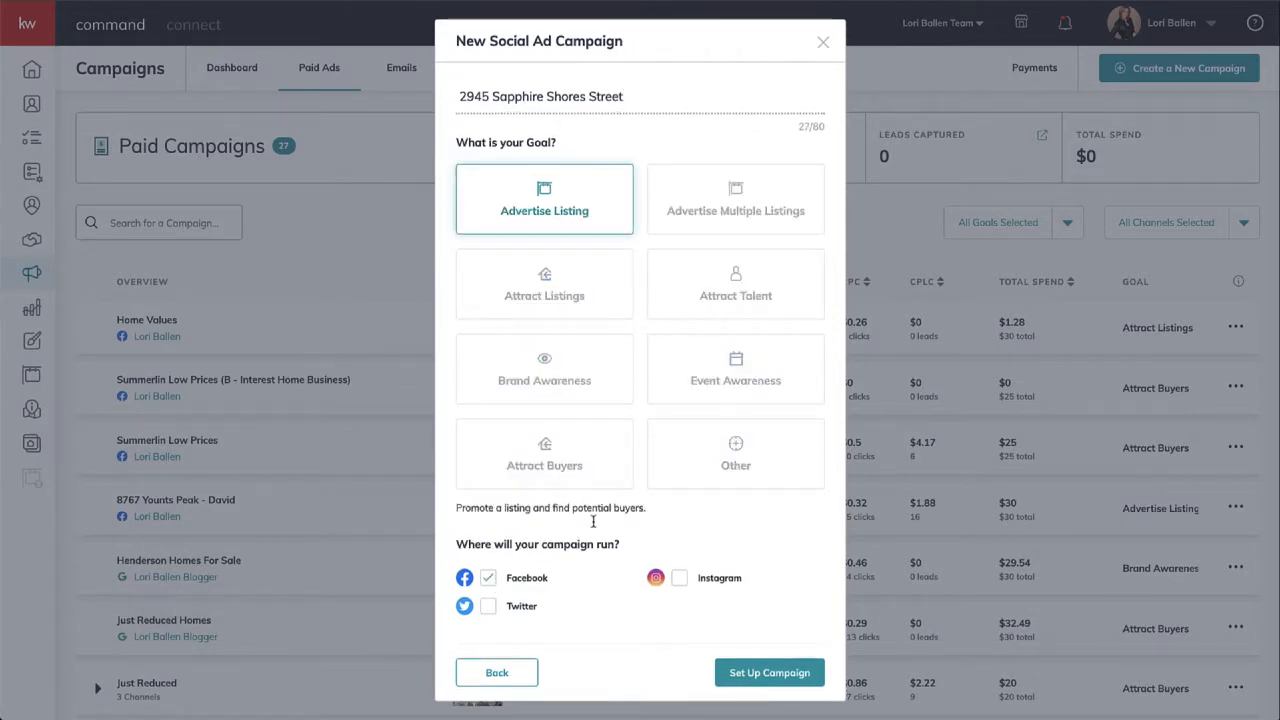
left_click(769, 673)
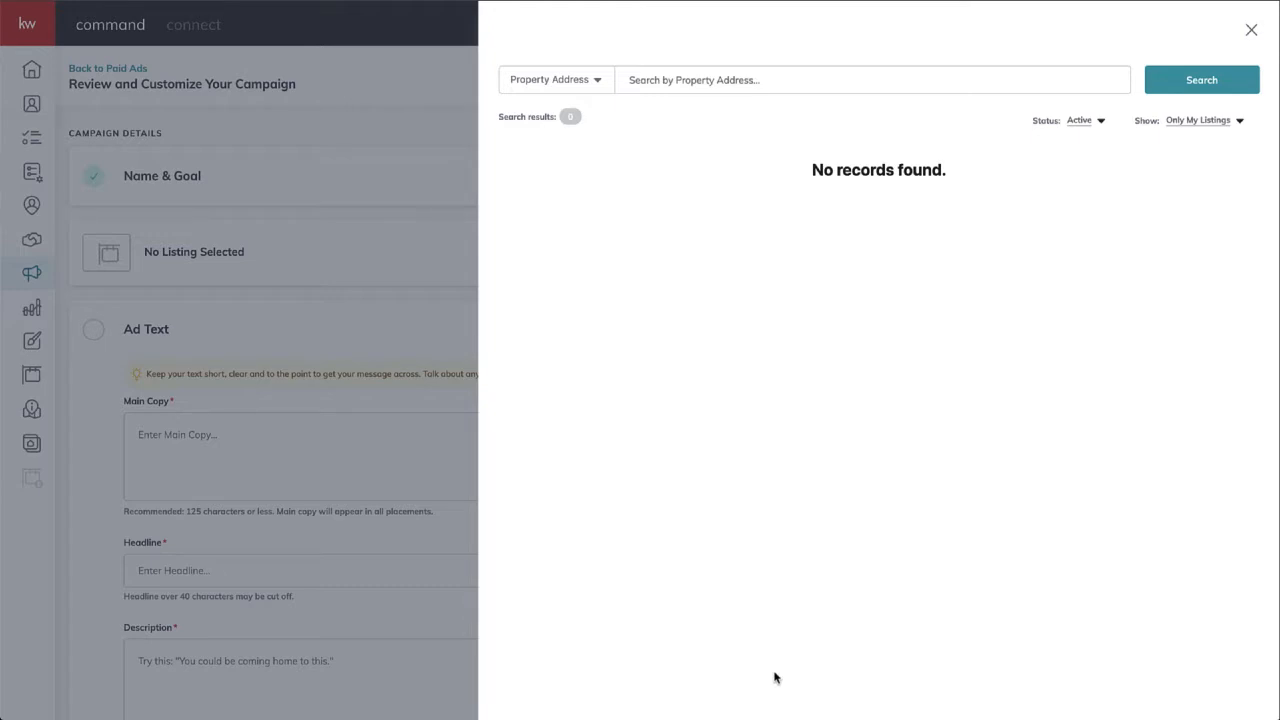
- Enter 'sapphire shores' in the Property Address listing search, replacing the wrongly pasted text
left_click(657, 87)
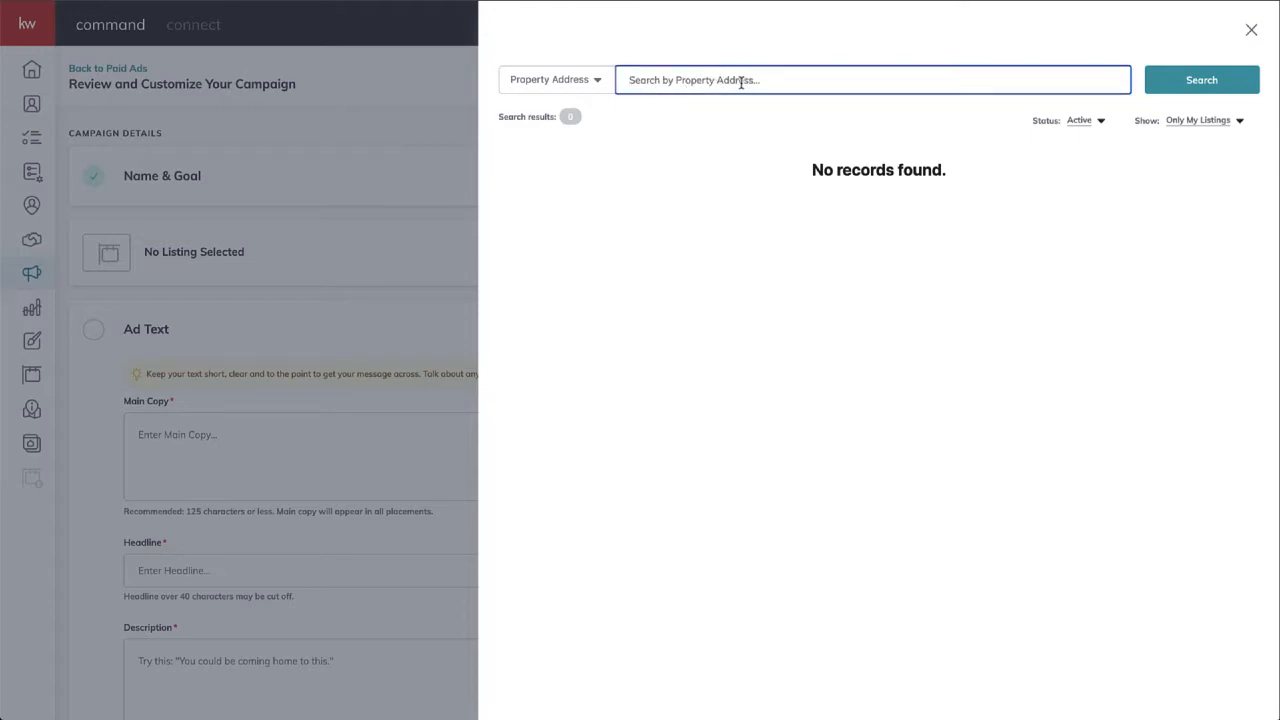
key("ctrl+v")
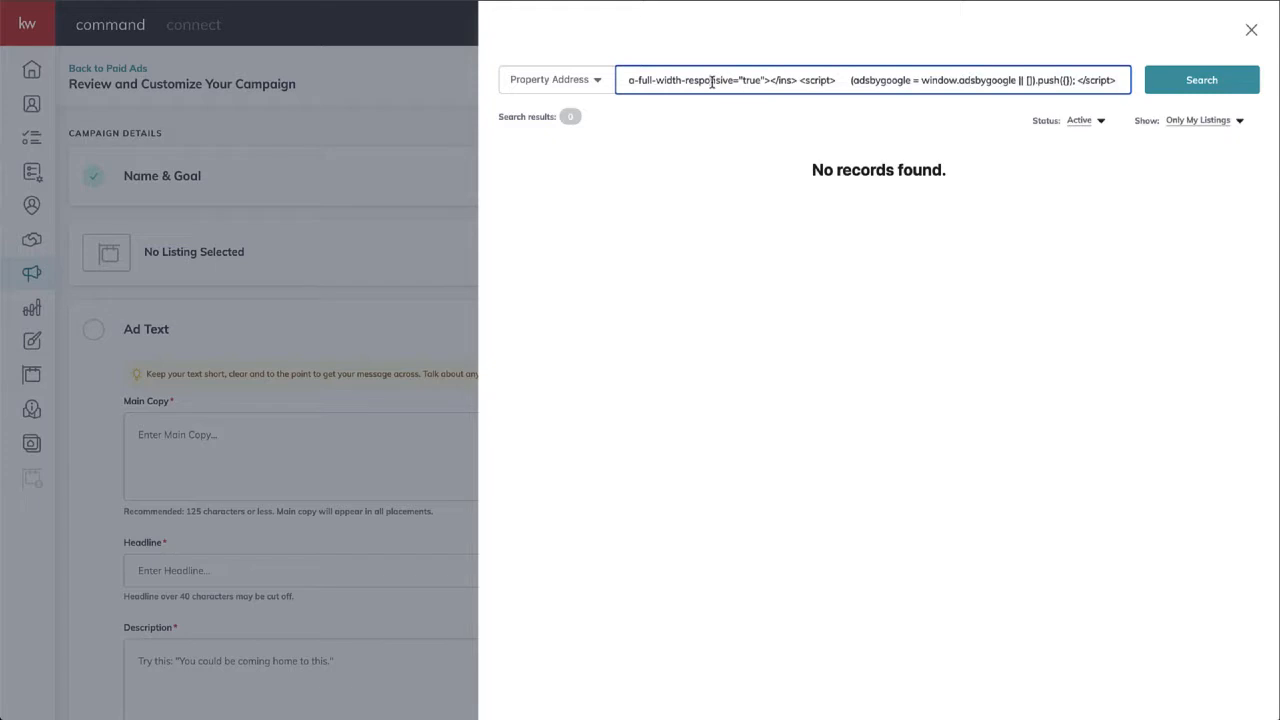
key("ctrl+a")
key("BackSpace")
type("s")
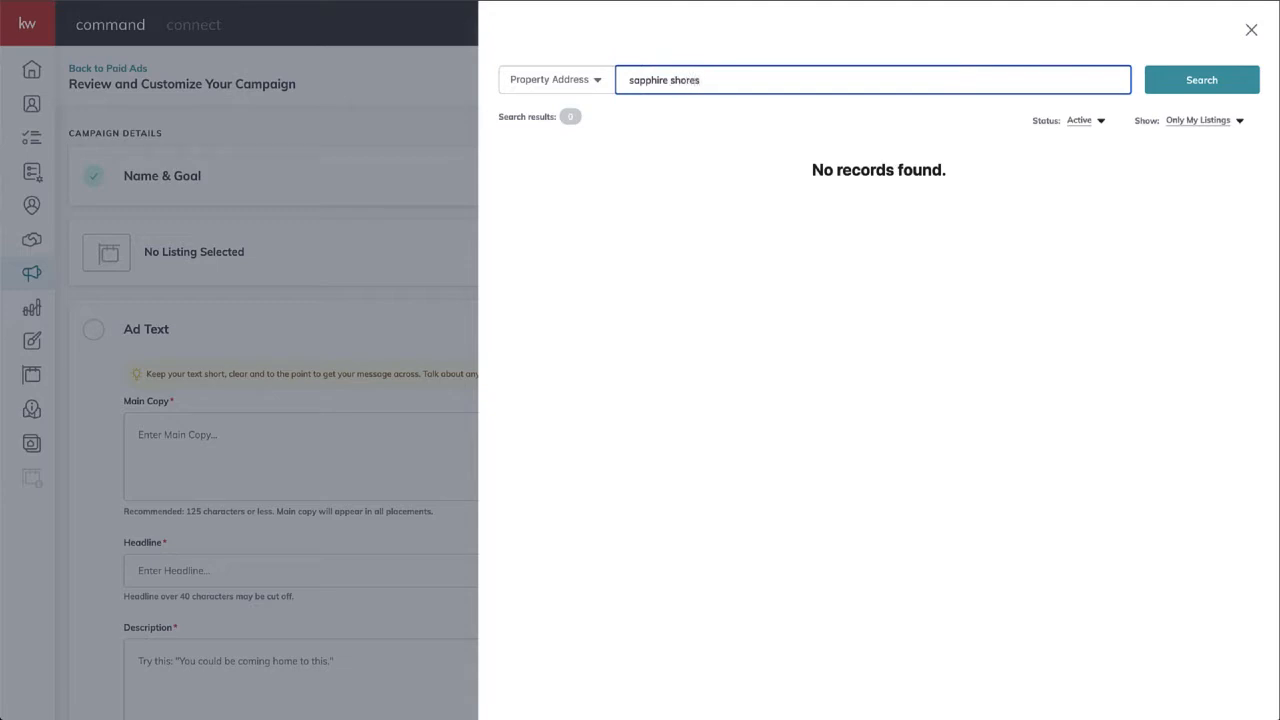
- Widen the listing status filter to All Status
left_click(1085, 125)
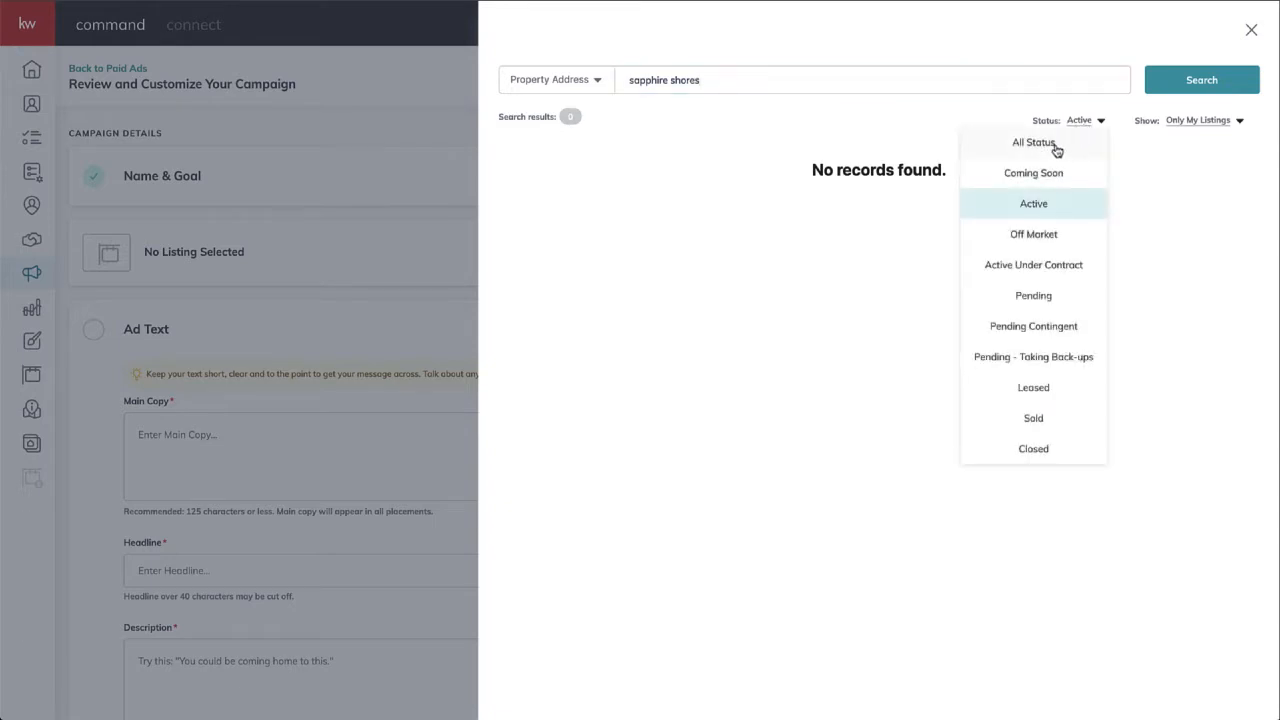
left_click(1055, 149)
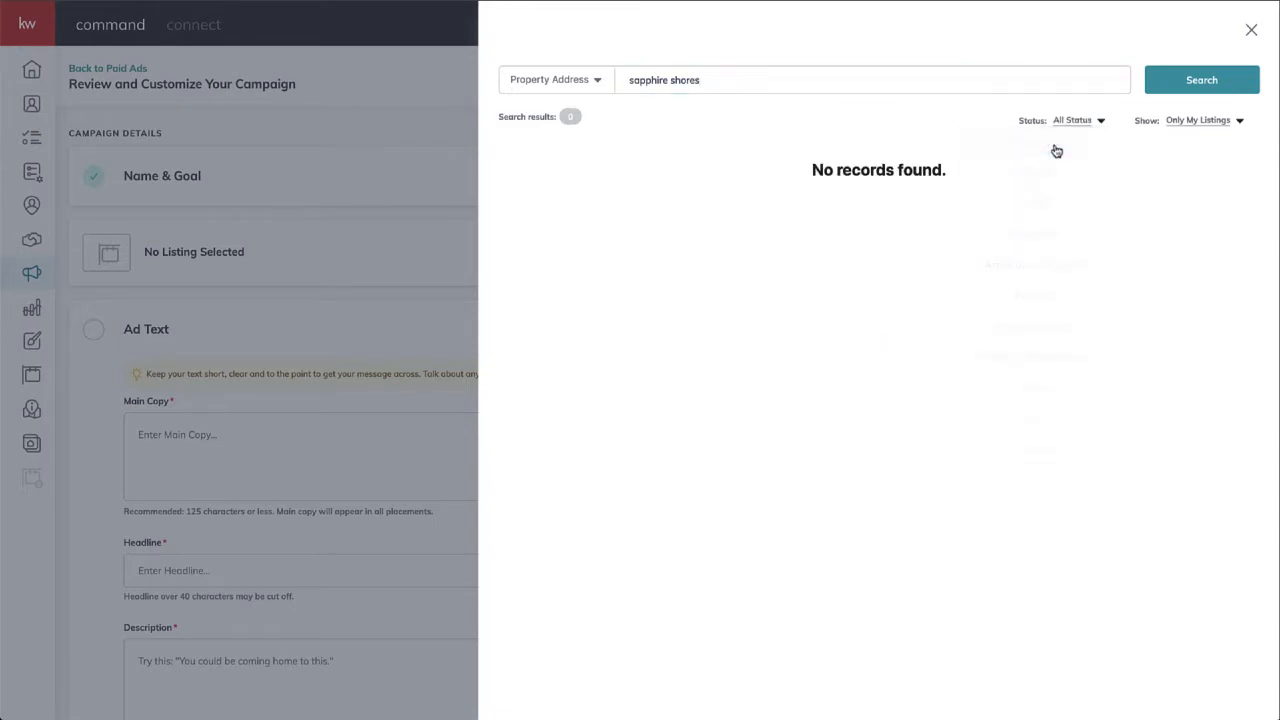
left_click(1197, 122)
- Show All Listings instead of only your own and browse the sapphire shores results
left_click(1194, 143)
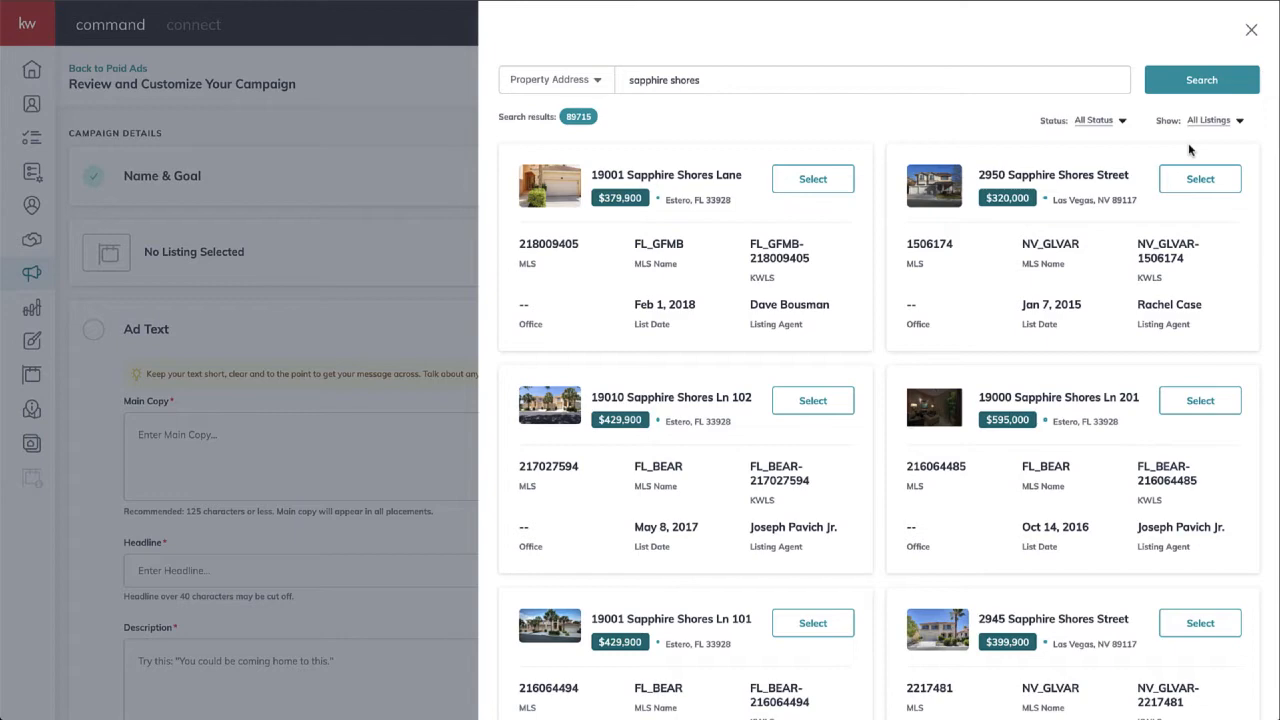
scroll(1189, 149, "down", 5)
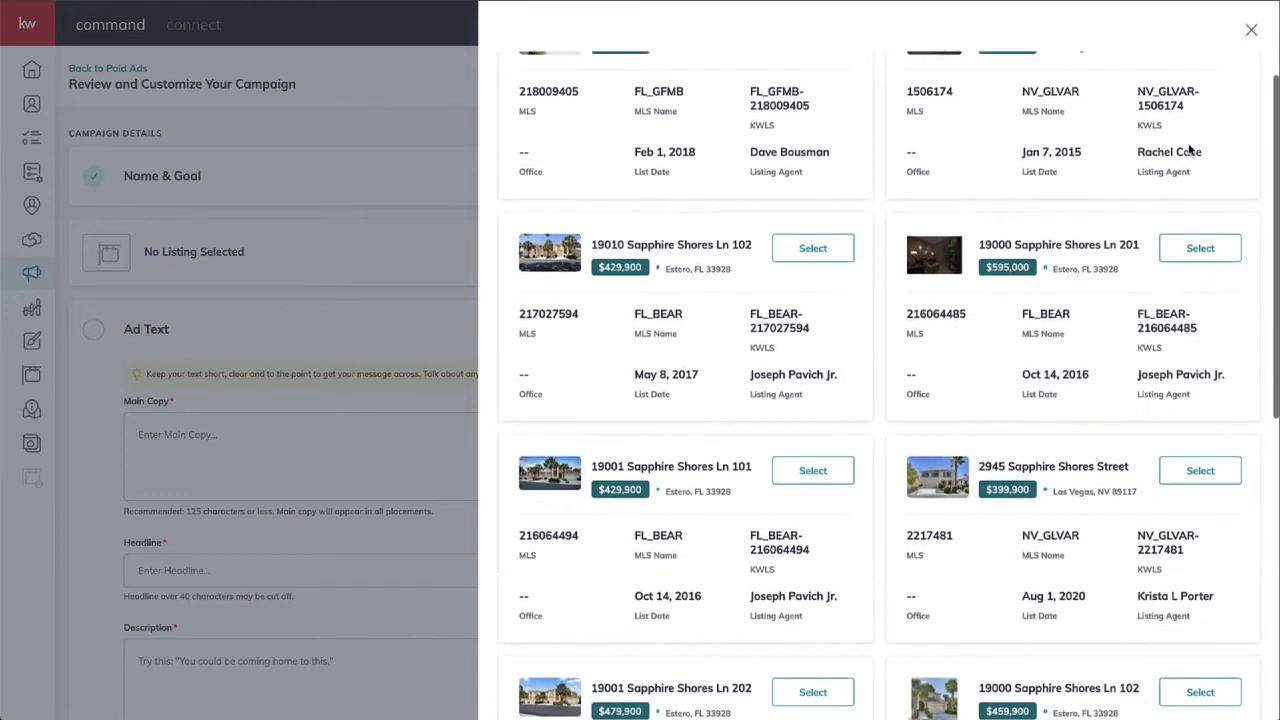
scroll(1189, 145, "down", 5)
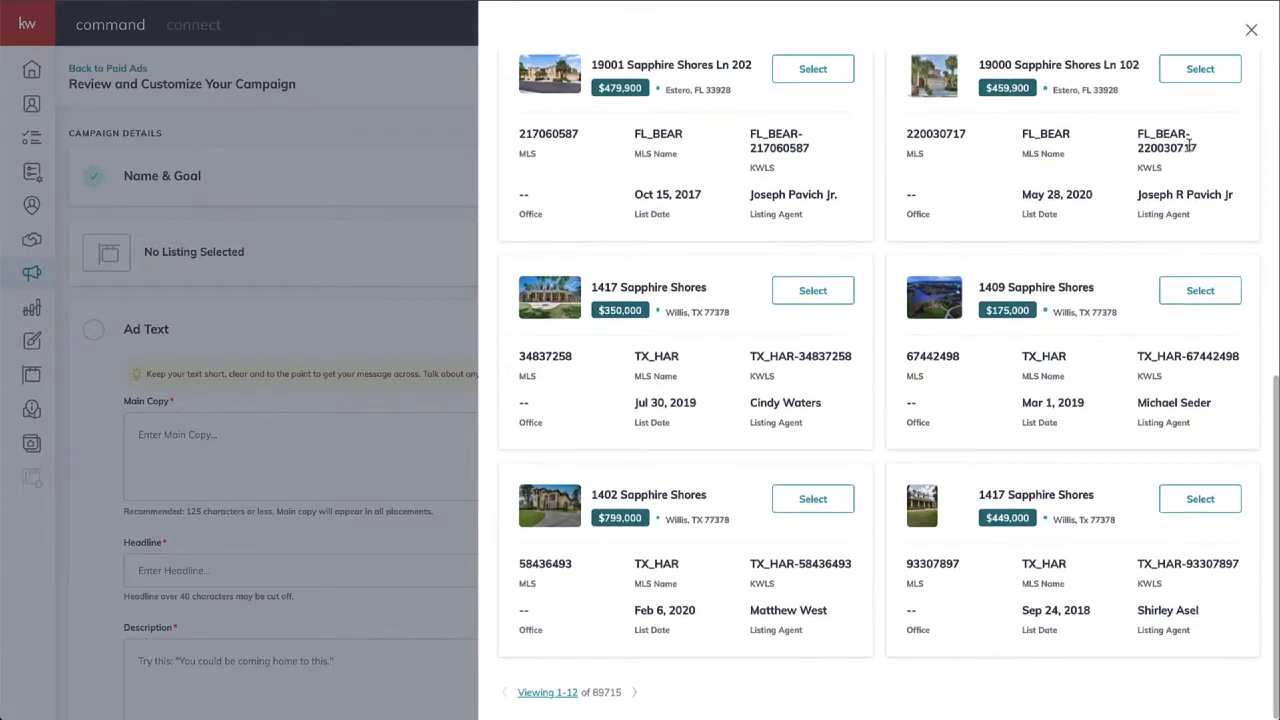
scroll(1191, 149, "up", 7)
scroll(1190, 150, "up", 3)
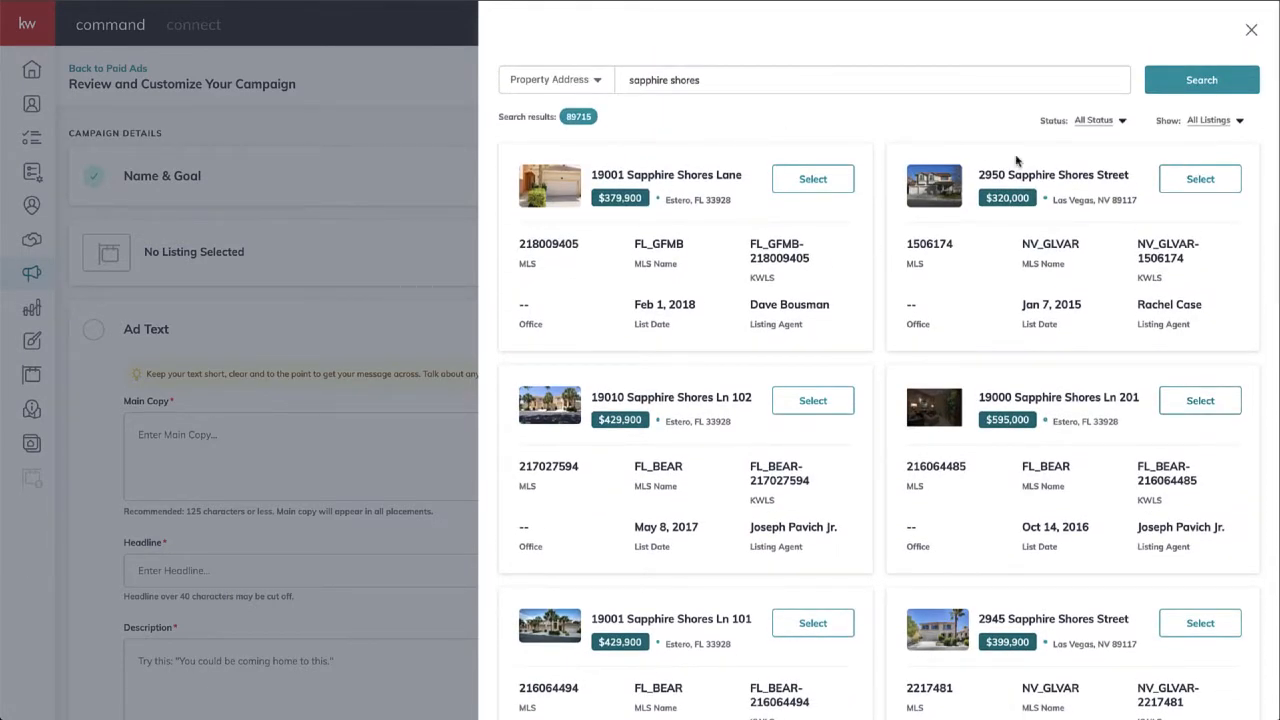
left_click(1233, 126)
left_click(1186, 175)
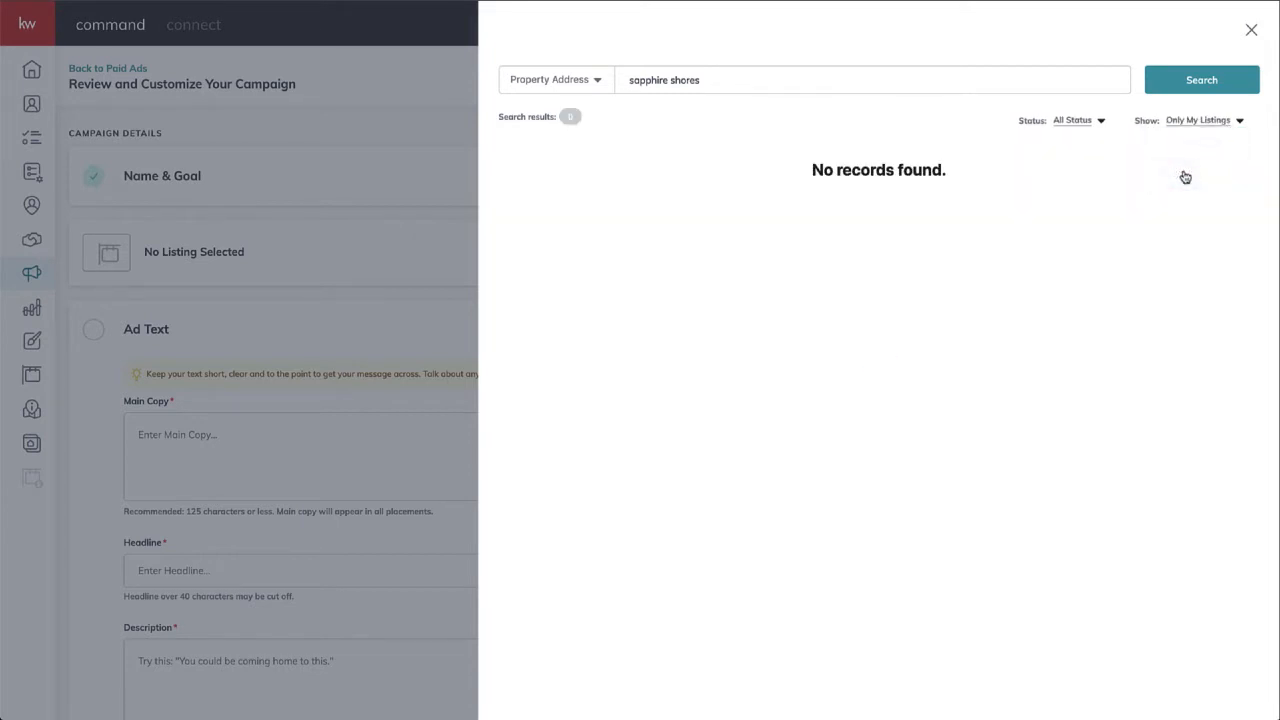
left_click(1228, 127)
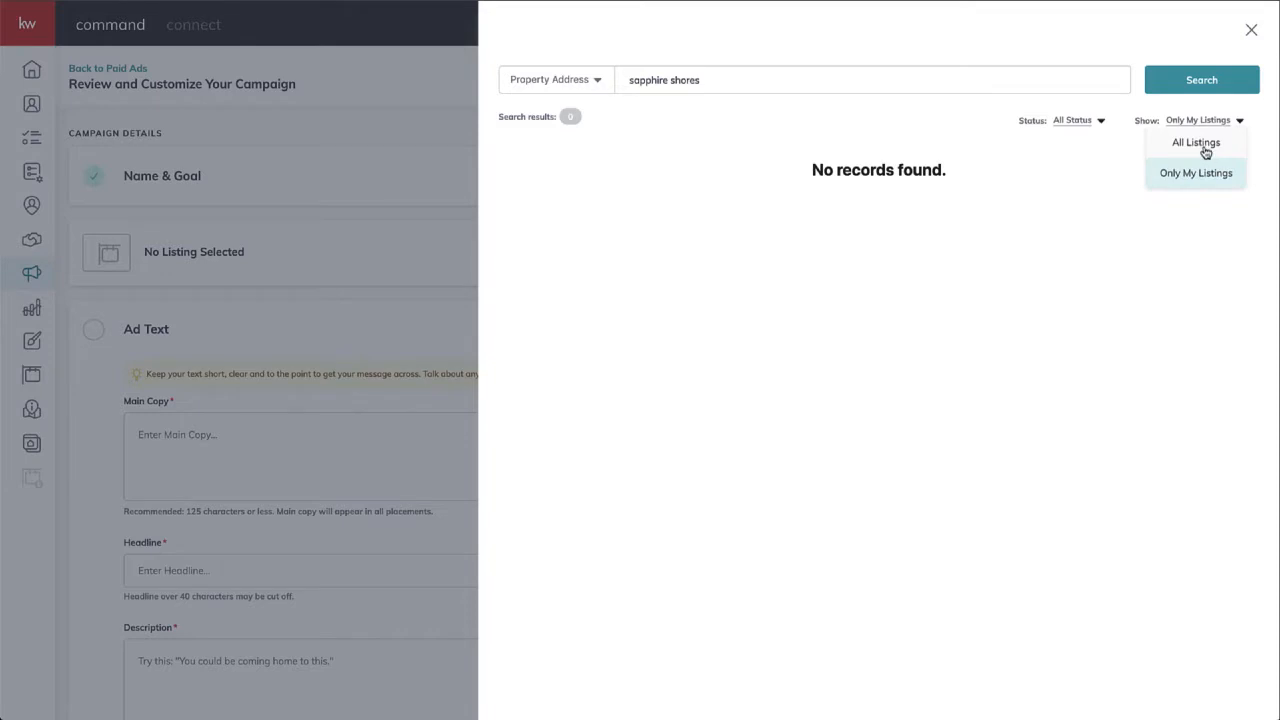
left_click(1206, 147)
- Change the search field from Property Address to Listing Agent
left_click(735, 86)
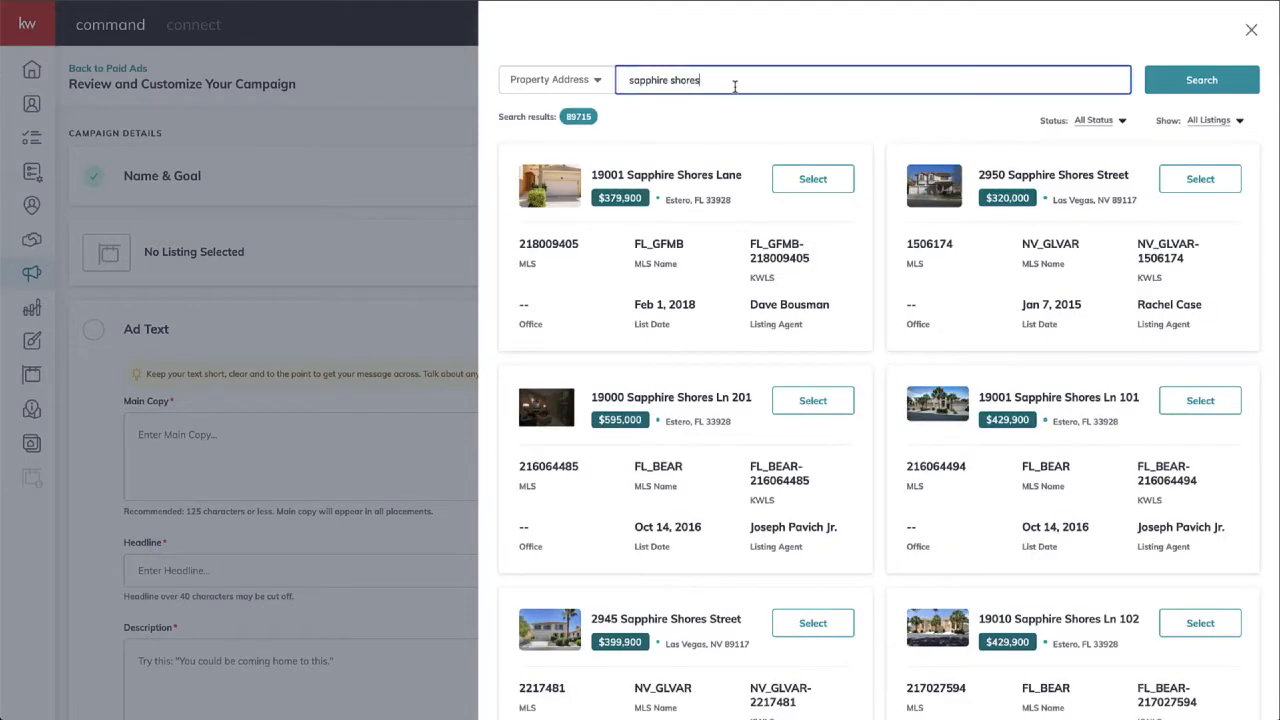
left_click(597, 81)
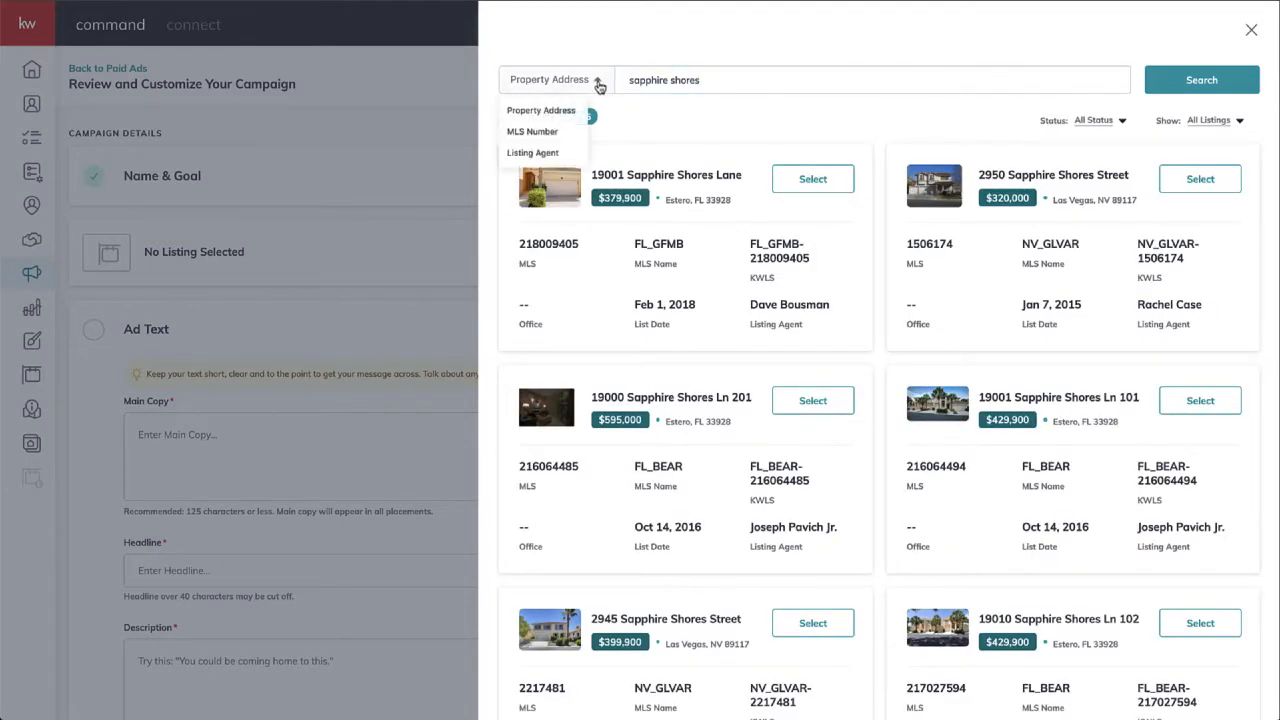
left_click(540, 152)
left_click_drag(686, 82, 596, 83)
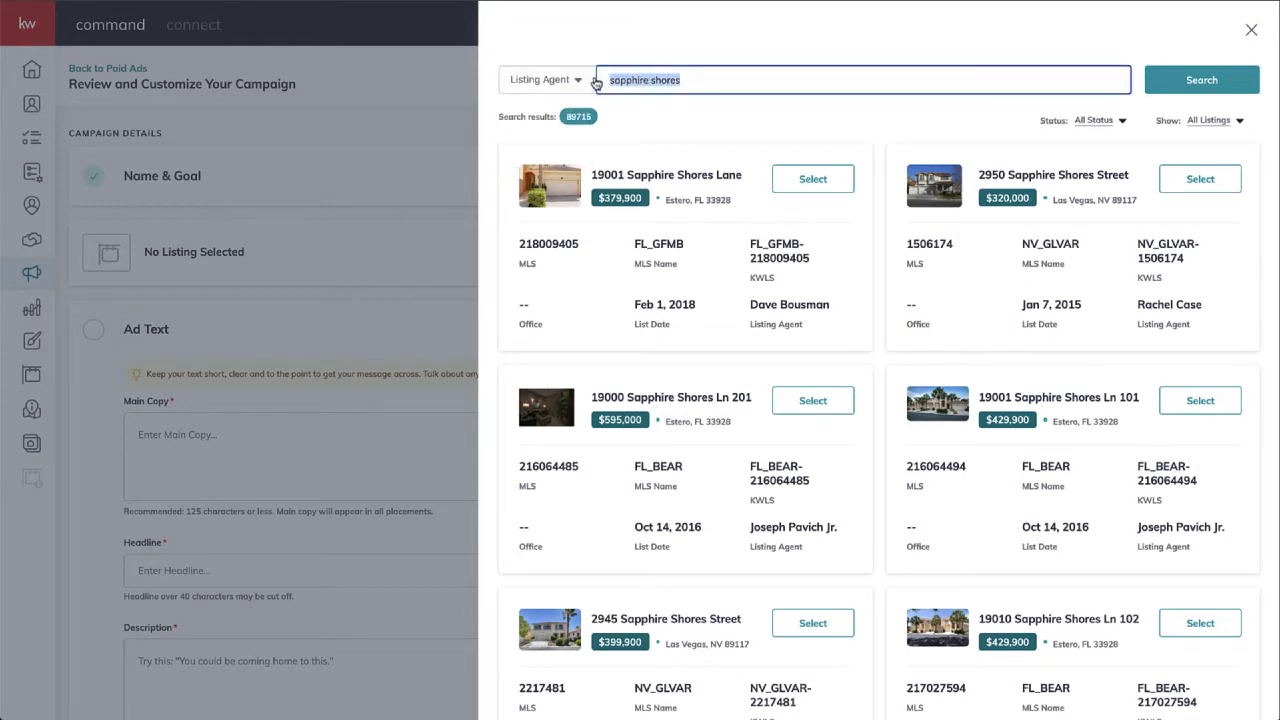
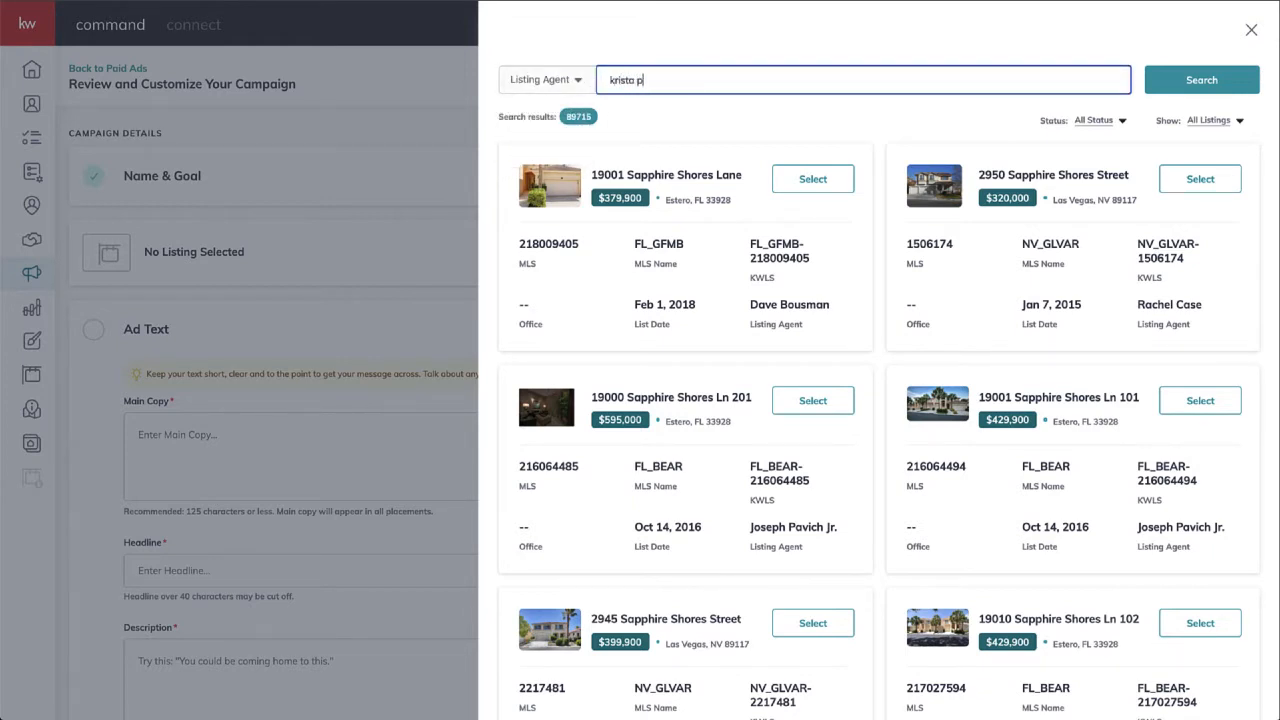
key("Return")
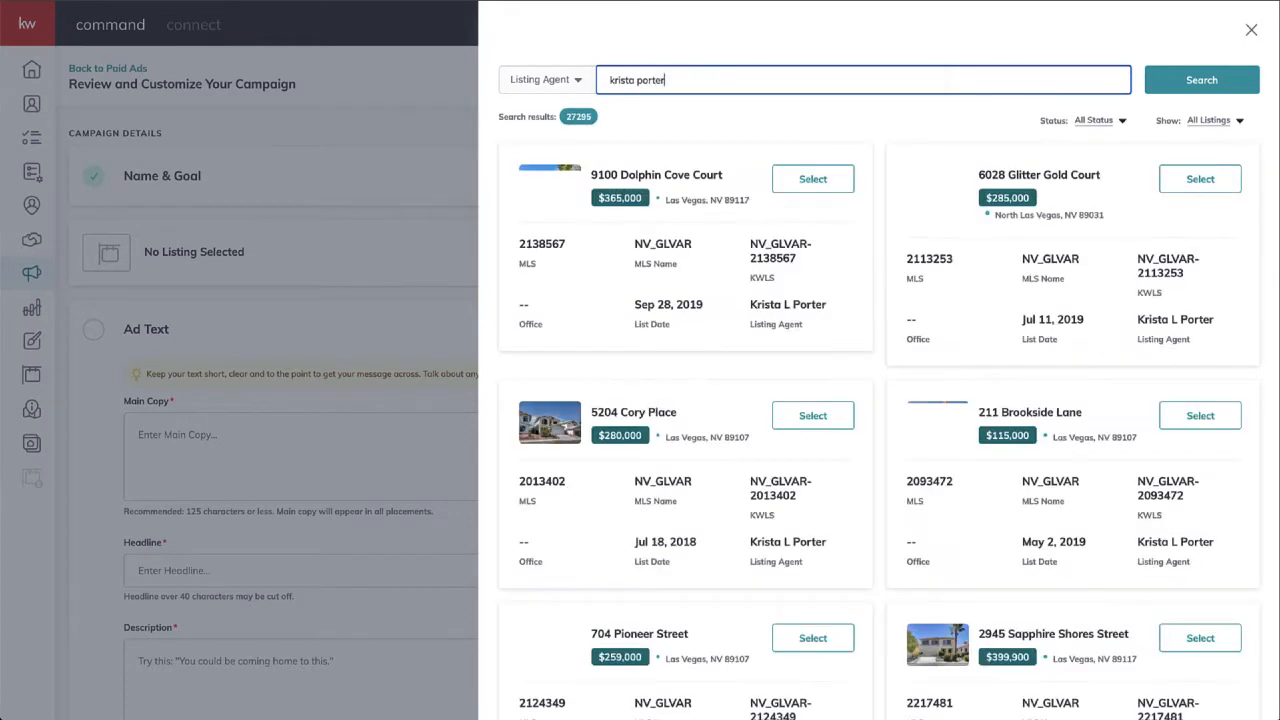
scroll(813, 302, "down", 4)
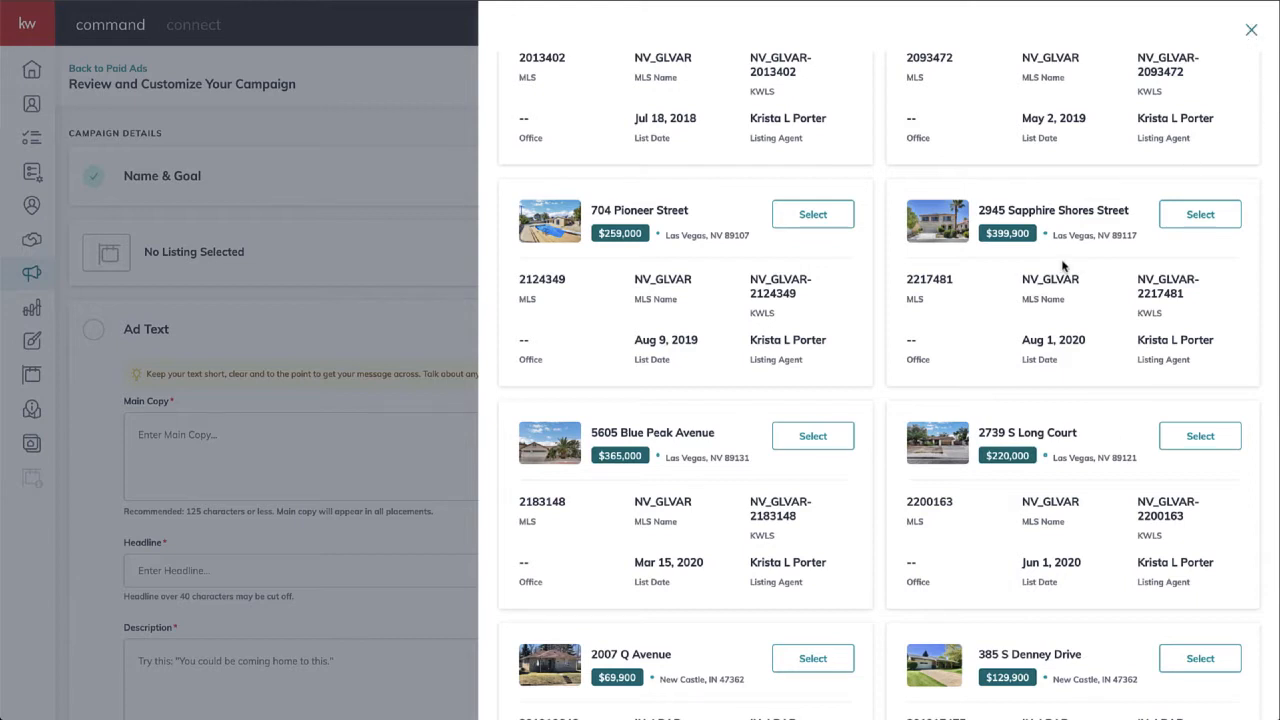
left_click(1200, 214)
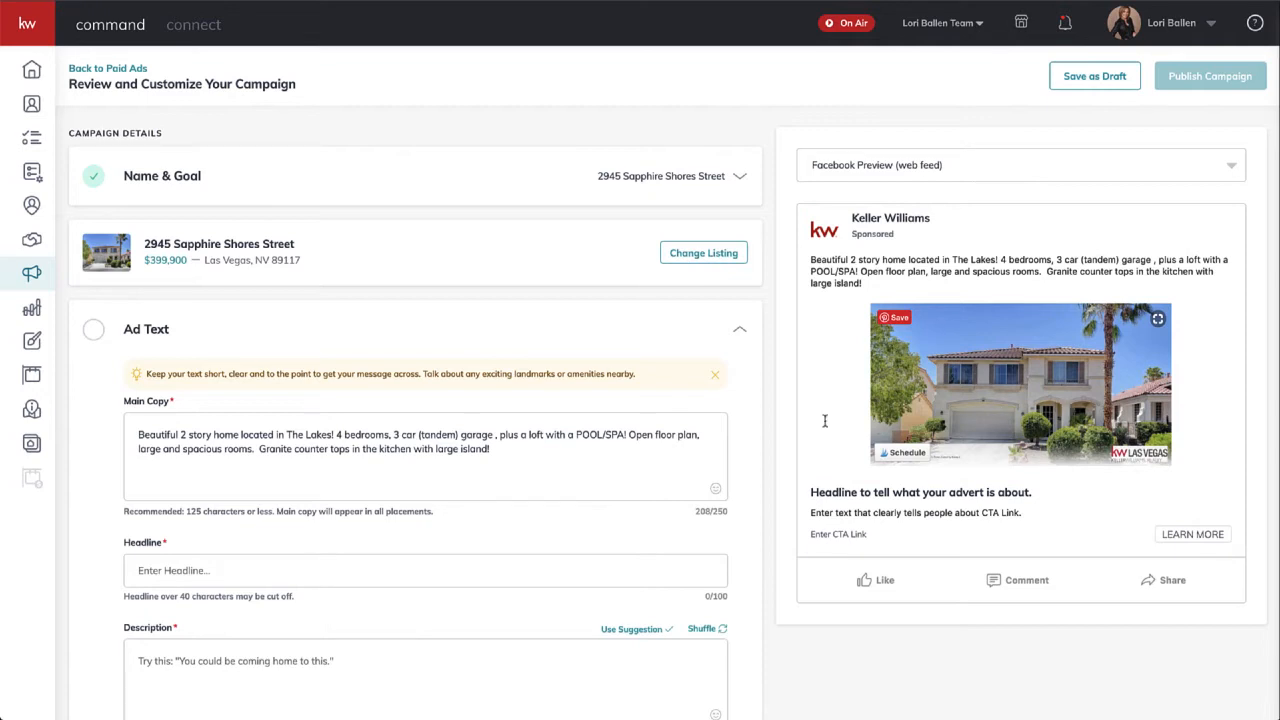
- Review the Ad Text section's prefilled 208-character main copy and the empty required headline
scroll(601, 513, "down", 1)
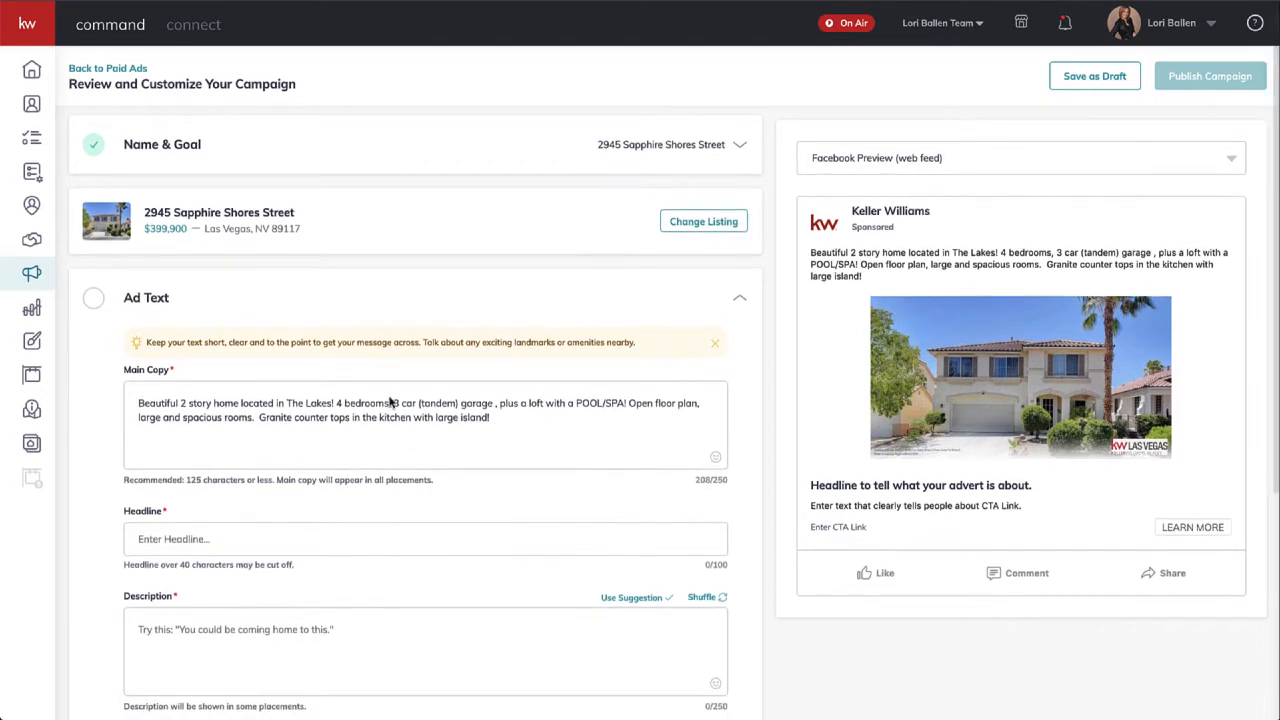
left_click(94, 300)
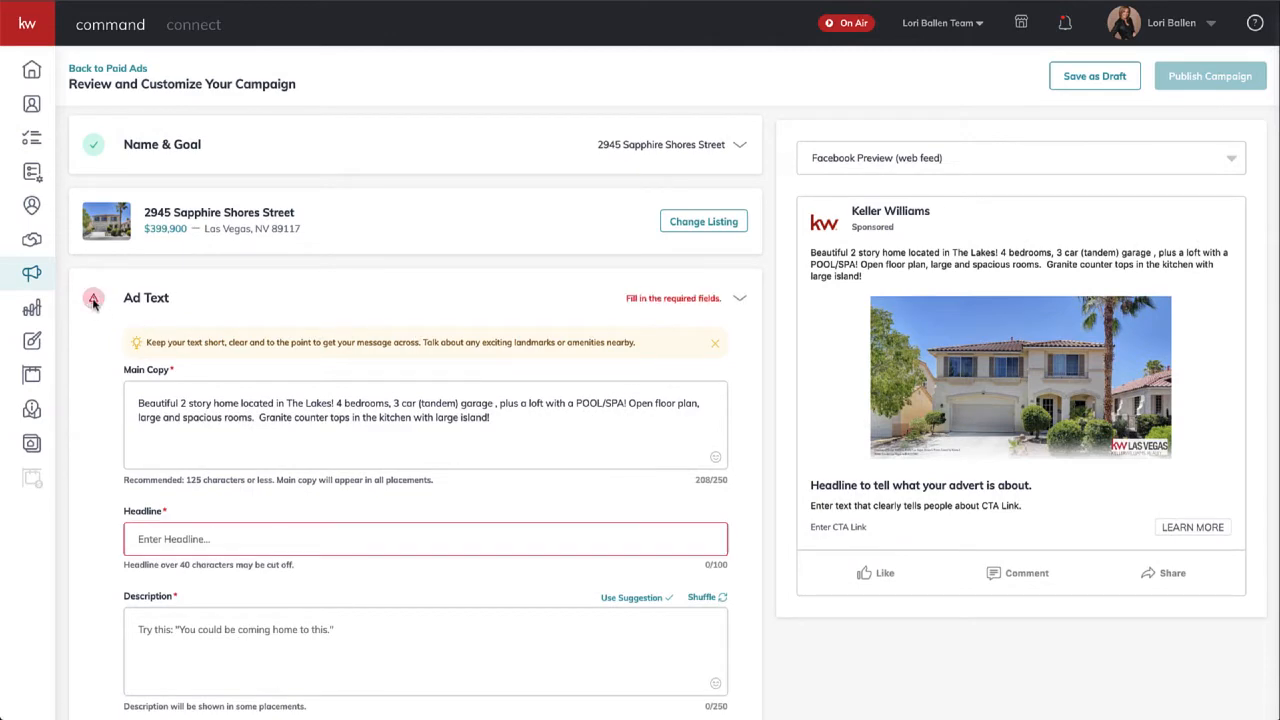
left_click(684, 329)
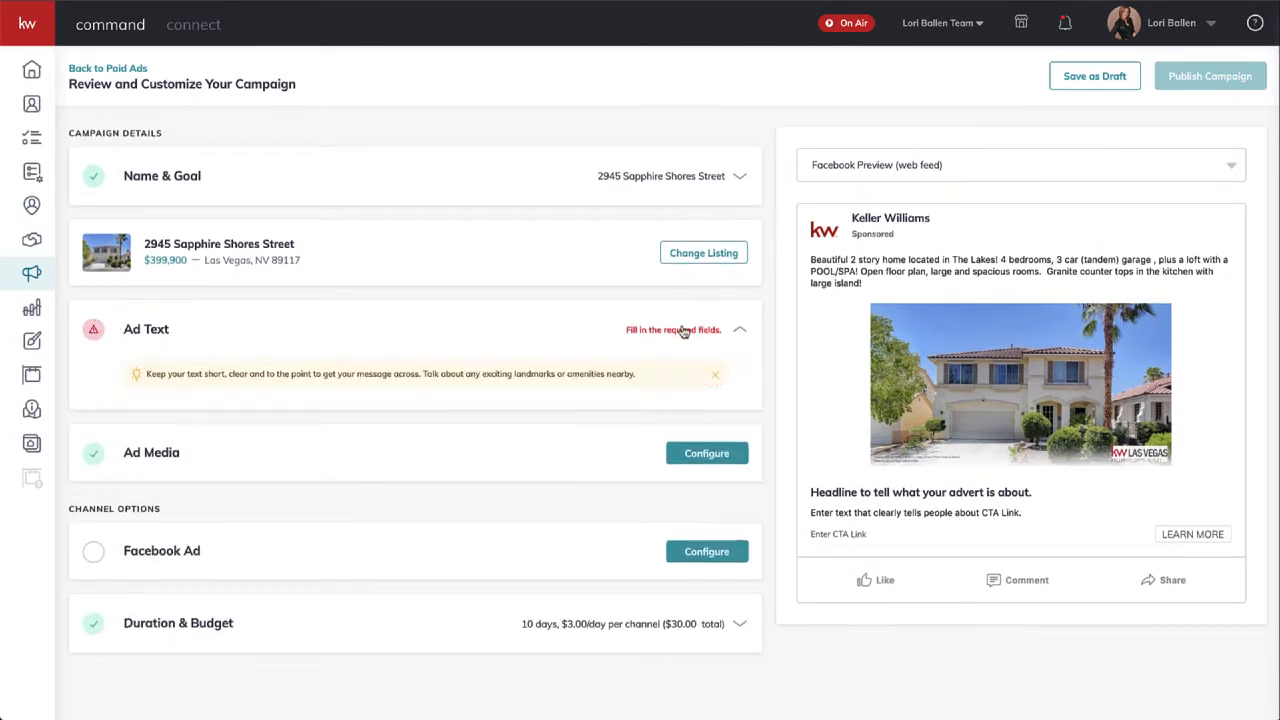
scroll(238, 471, "down", 1)
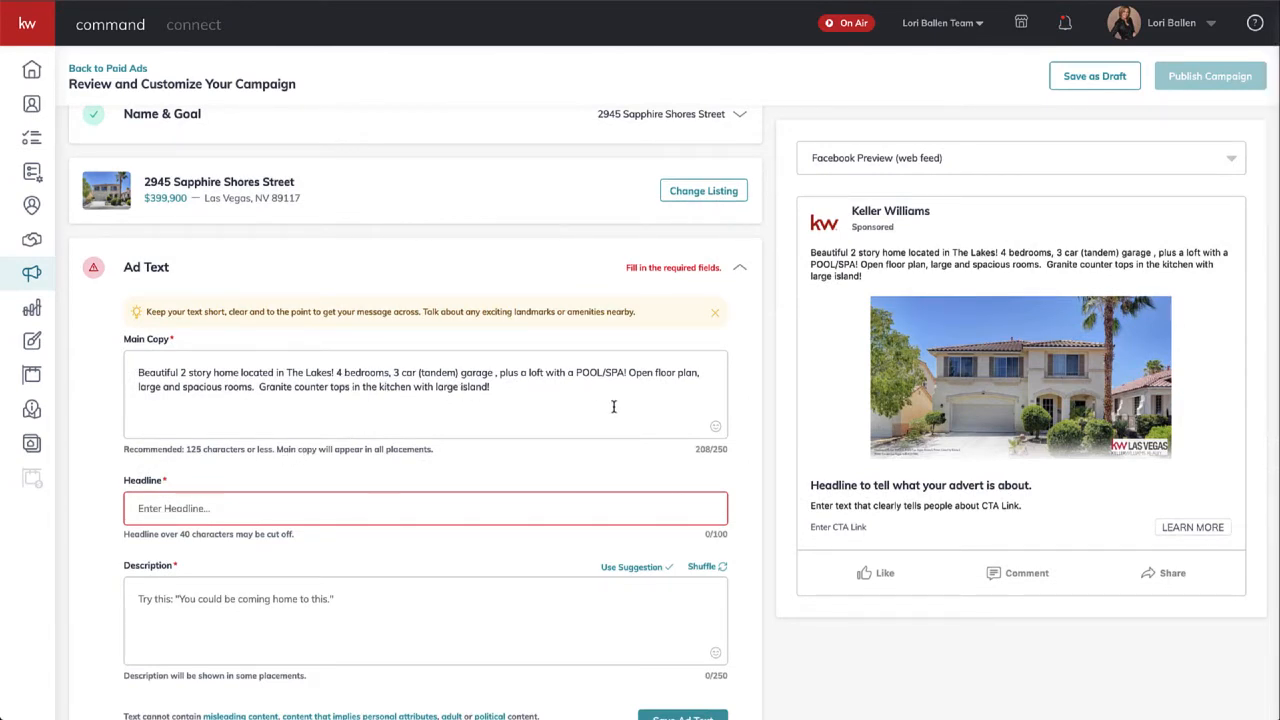
left_click(560, 401)
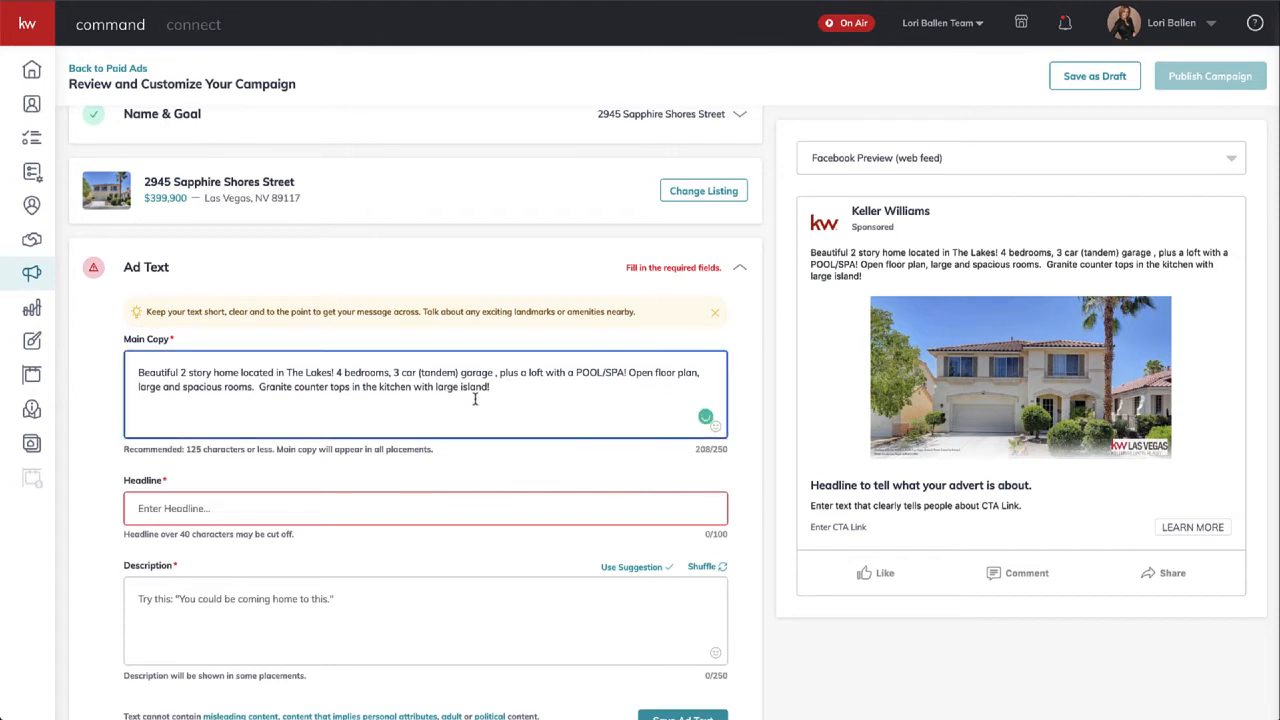
left_click_drag(504, 392, 170, 345)
left_click(160, 369)
- Switch the ad preview to Facebook Preview (mobile), after comparing it with the web feed
left_click(1203, 158)
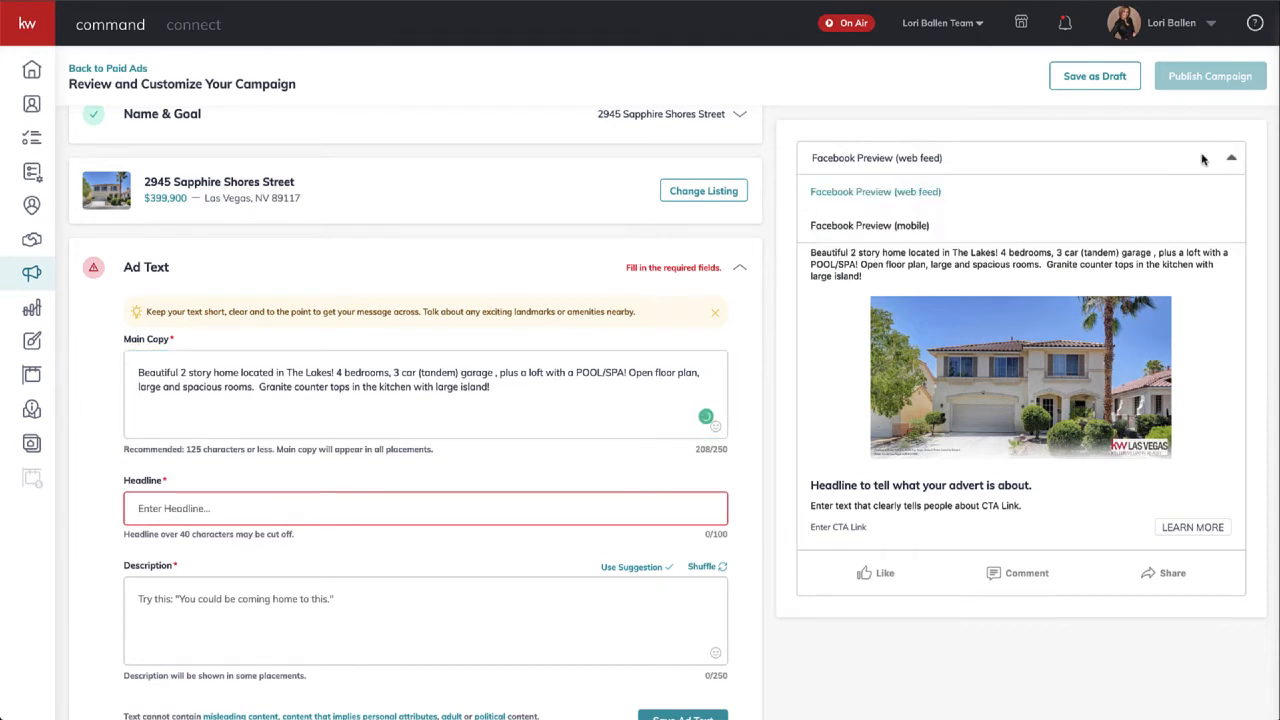
left_click(905, 229)
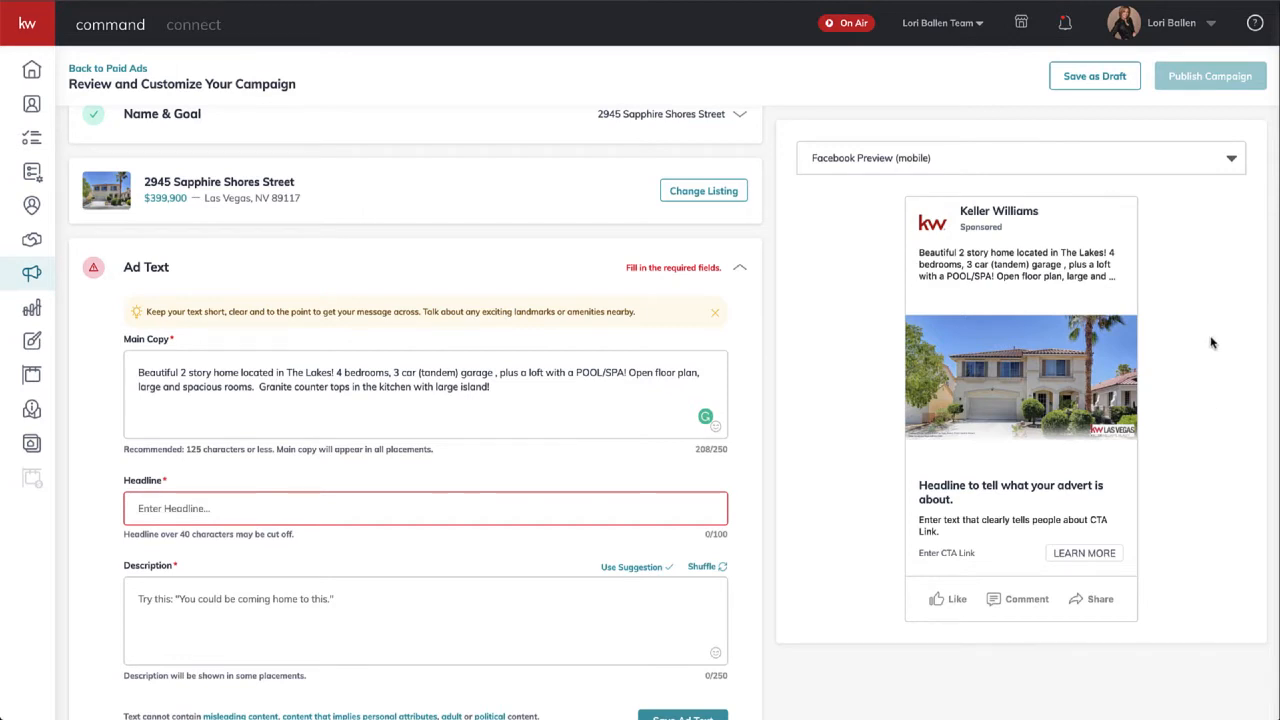
left_click(1205, 163)
left_click(920, 196)
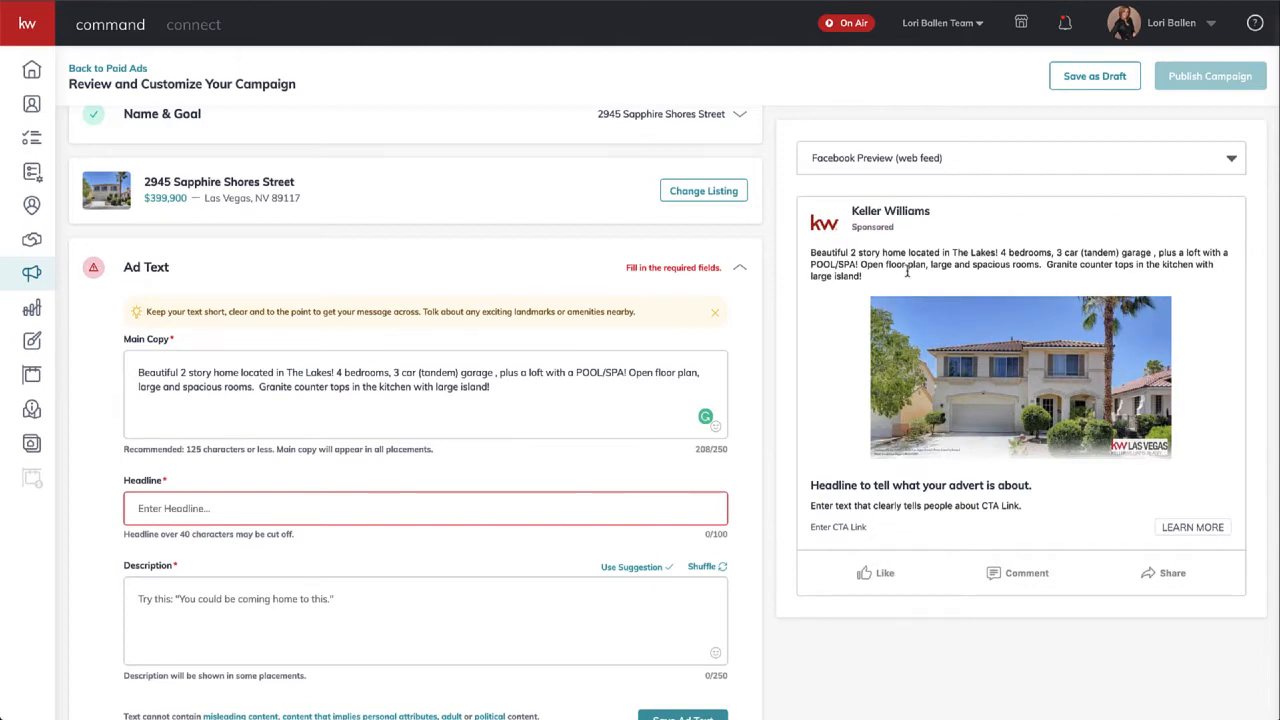
left_click(1232, 162)
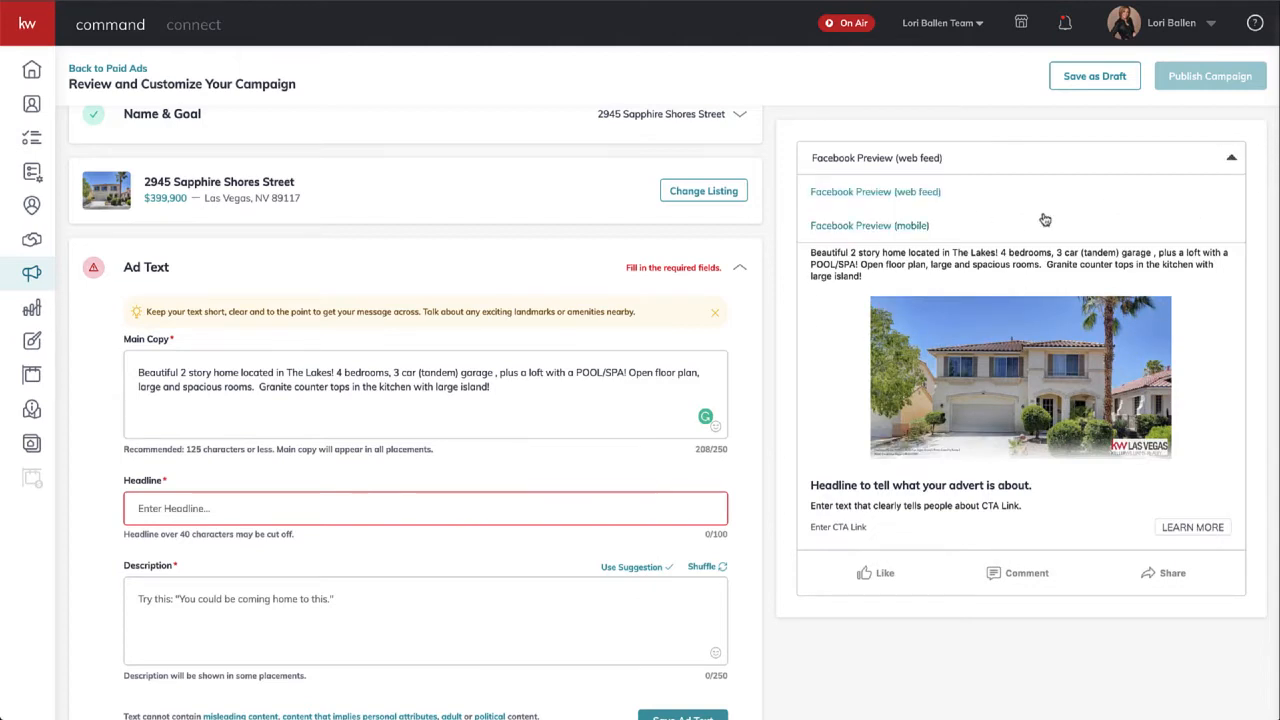
left_click(909, 223)
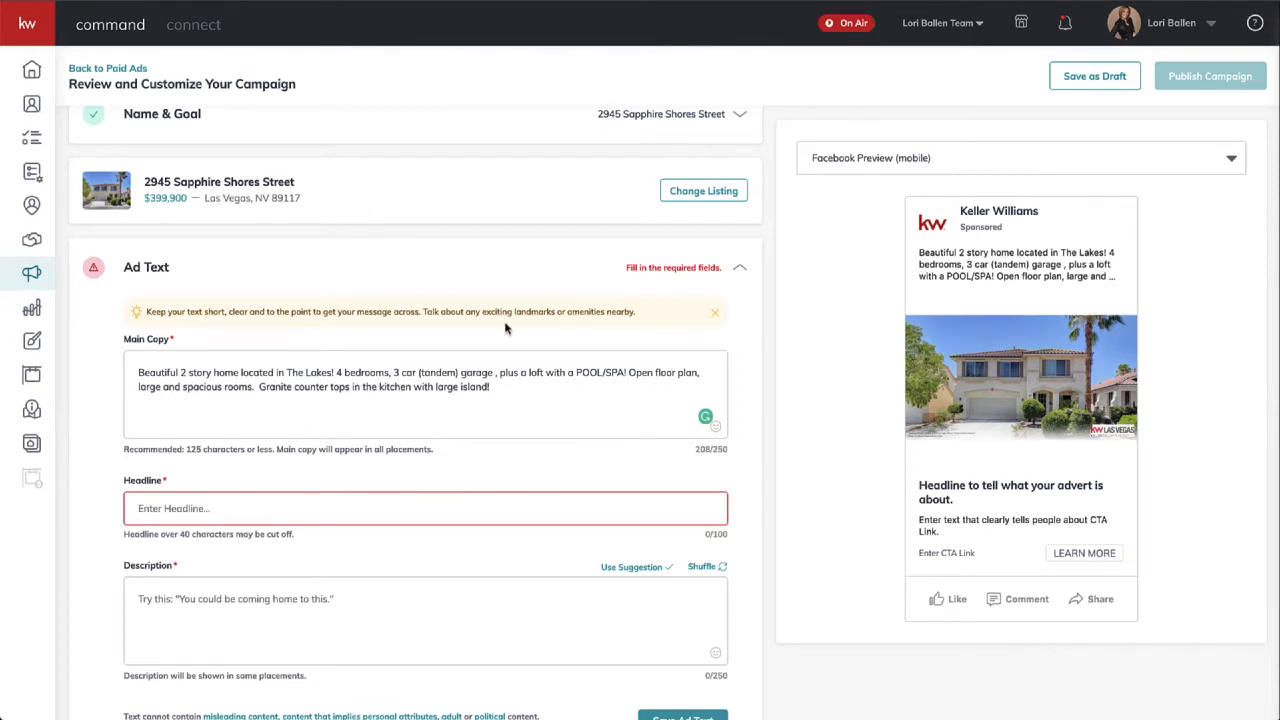
- Delete 'Open floor plan' through 'large island!', leaving 109 characters ending at POOL/SPA!
left_click(480, 389)
left_click_drag(480, 389, 298, 388)
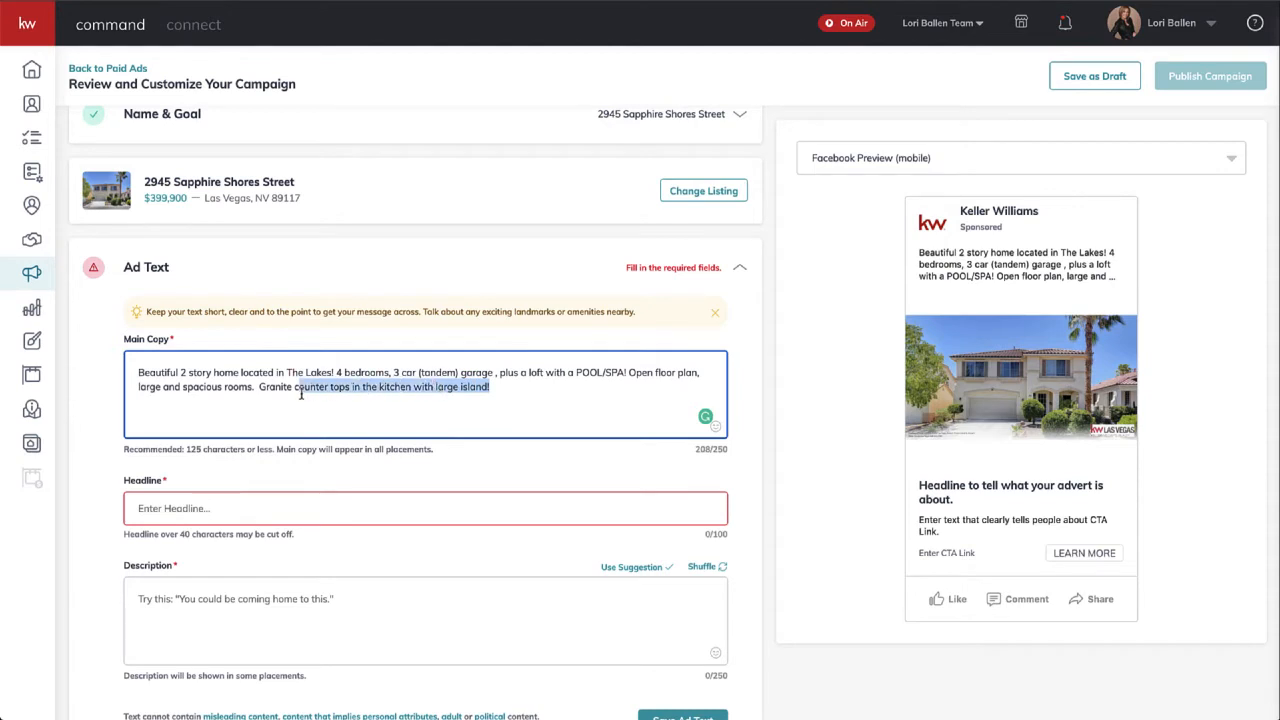
left_click(280, 392)
mouse_move(617, 386)
left_mouse_down()
mouse_move(632, 373)
mouse_move(641, 390)
left_mouse_up()
key("BackSpace")
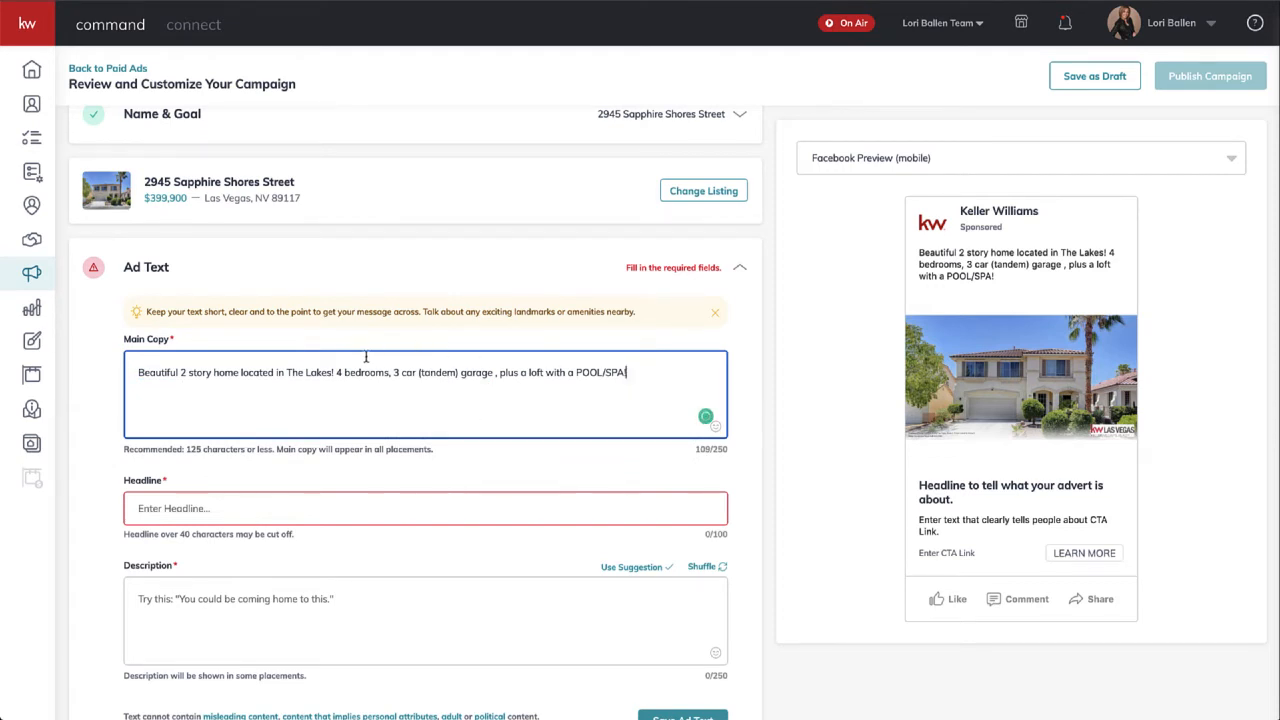
scroll(257, 420, "down", 1)
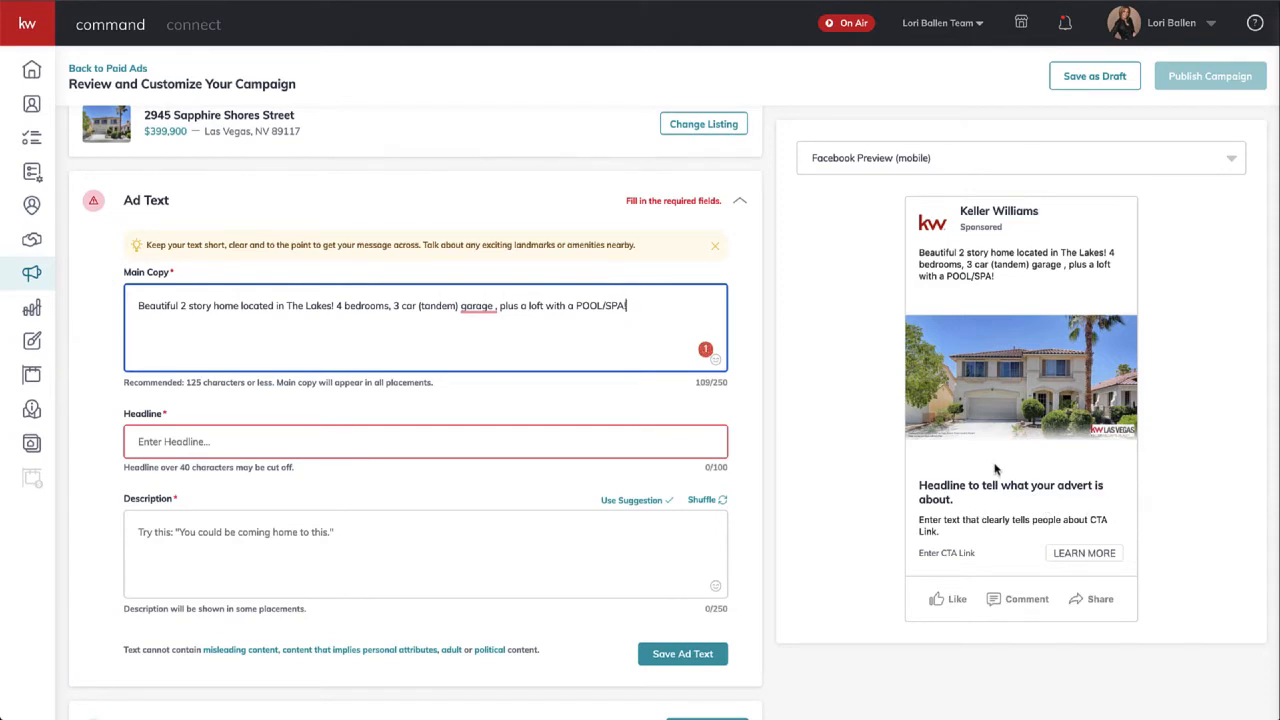
- Enter the headline 'Just Listed in The Lakes' and the description 'See Pics, Details, Pricing'
left_click(261, 442)
type("Jus")
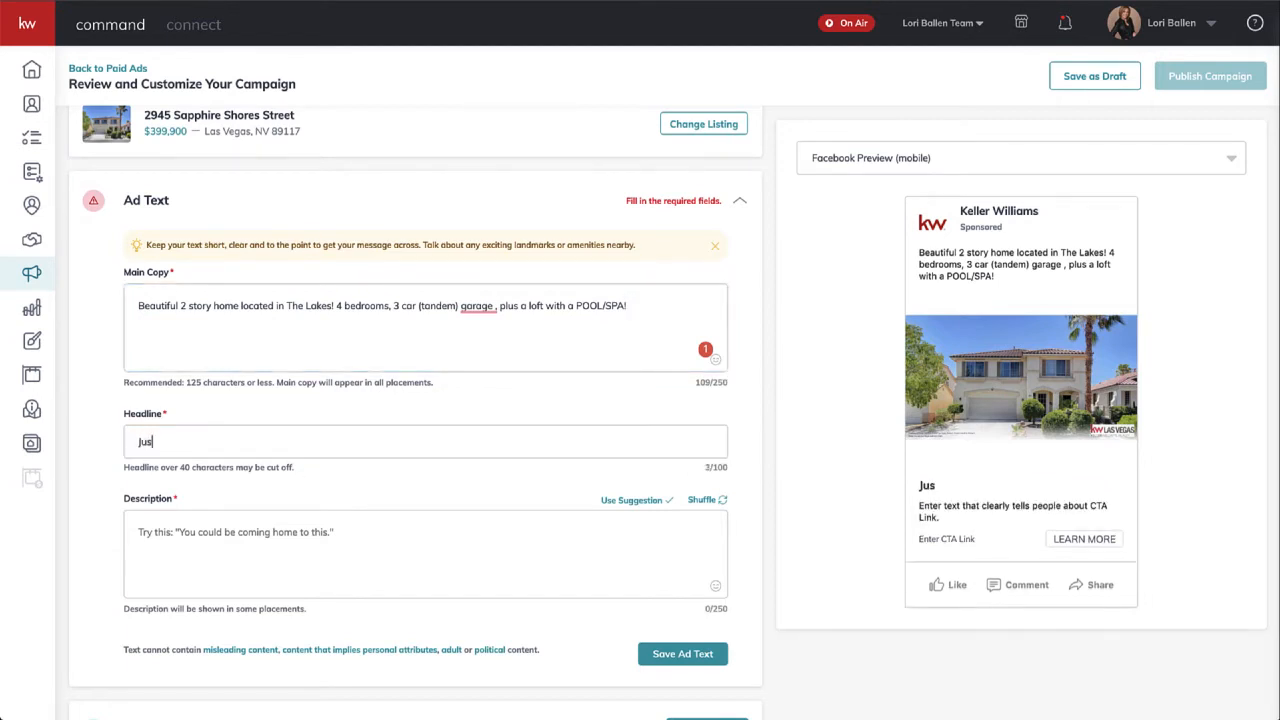
type("t Listed in The")
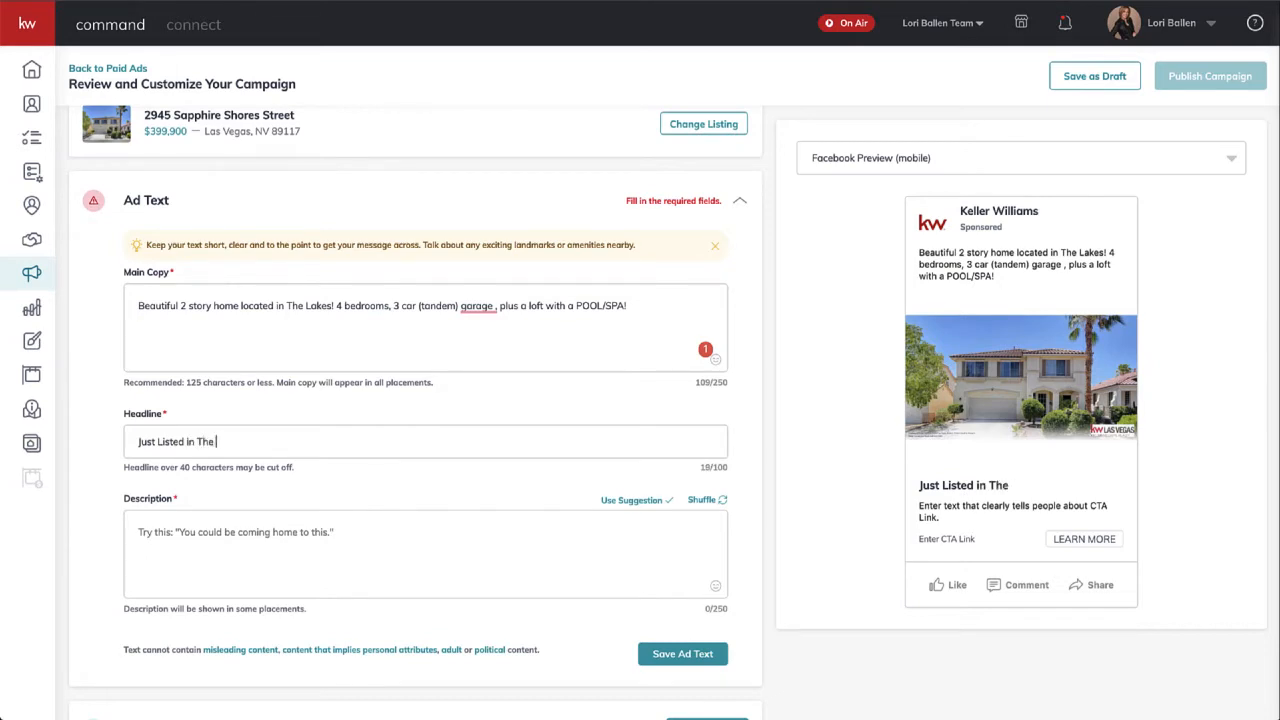
type(" Lakes")
left_click(234, 540)
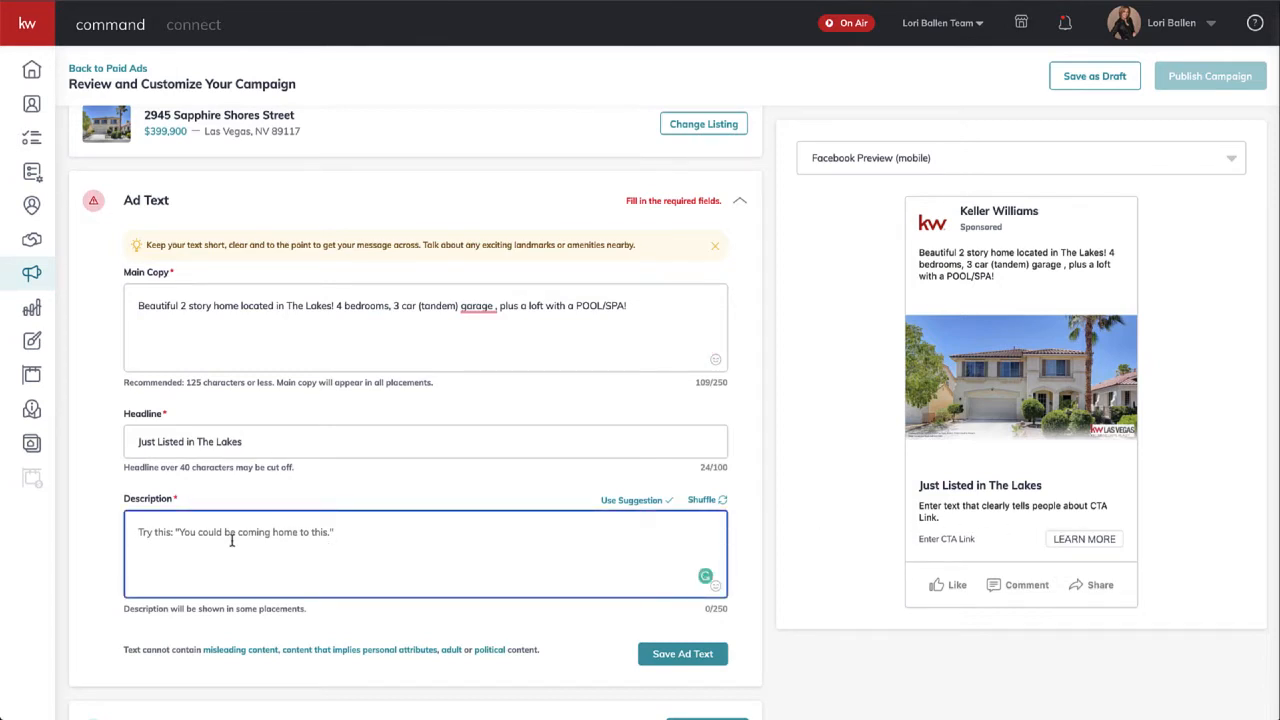
type("See Pics, ")
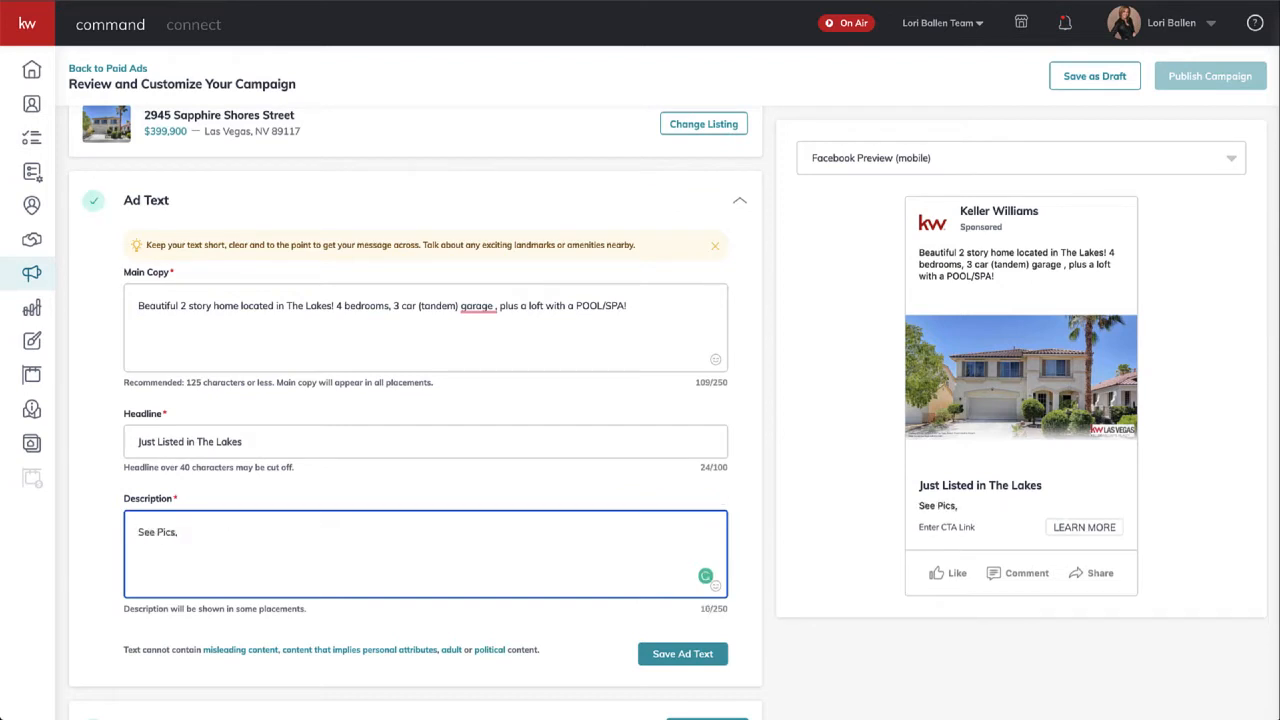
type("Details")
type(", Coonta")
key("BackSpace")
key("BackSpace")
key("BackSpace")
key("BackSpace")
key("BackSpace")
key("BackSpace")
key("BackSpace")
key("BackSpace")
type("Pricing")
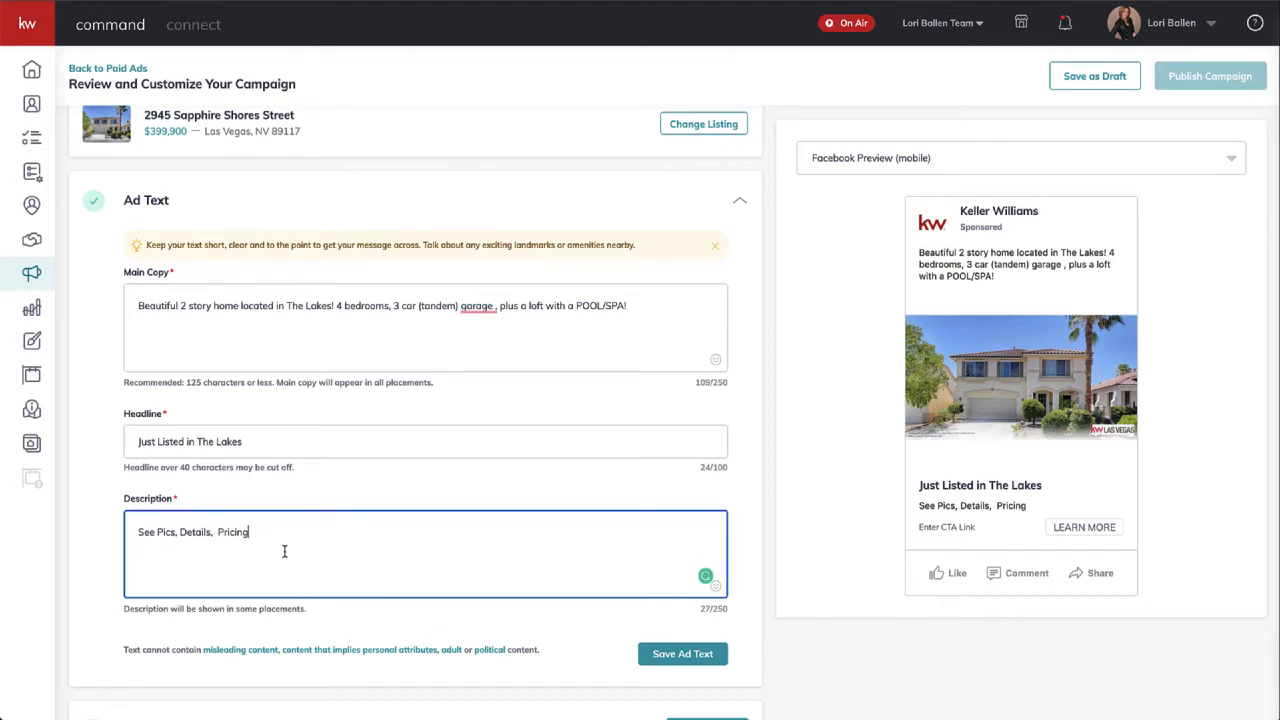
- Remove the stray space before the comma after garage and delete 'Pricing' from the description
mouse_move(474, 308)
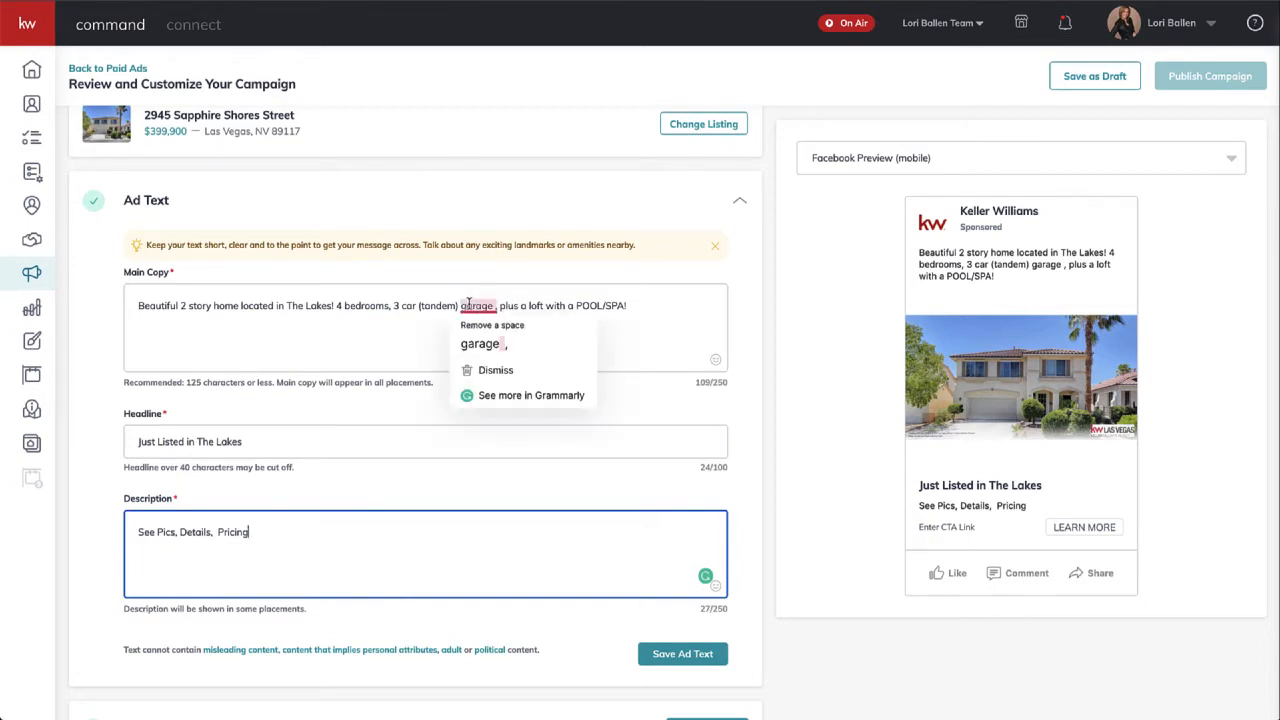
left_click(484, 343)
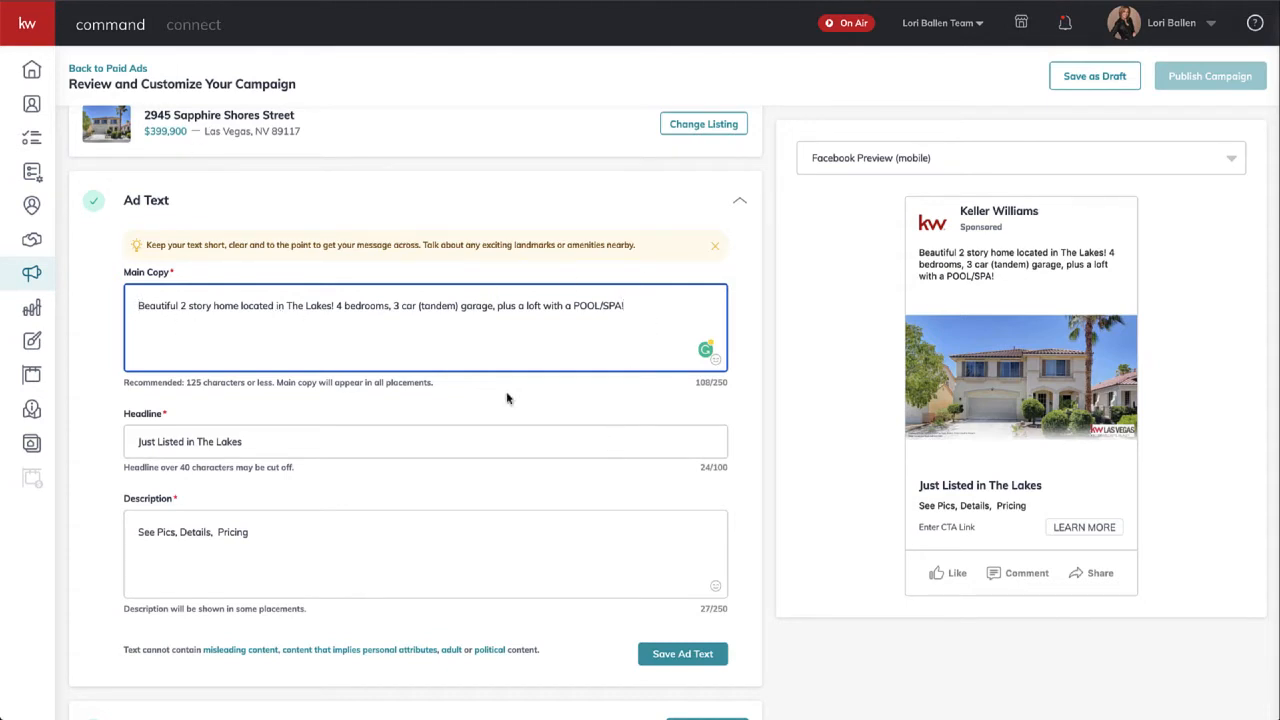
left_click_drag(255, 532, 217, 532)
key("BackSpace")
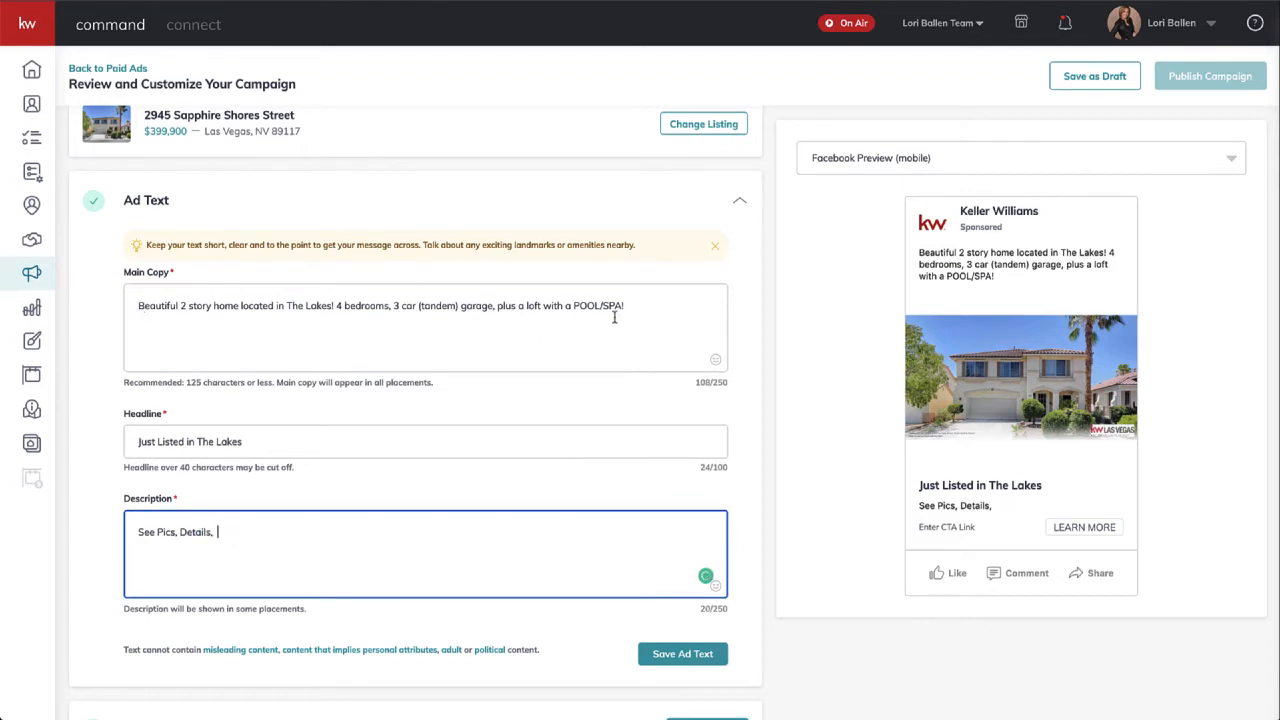
- Add the $399,900 price to the end of the main copy
left_click(645, 307)
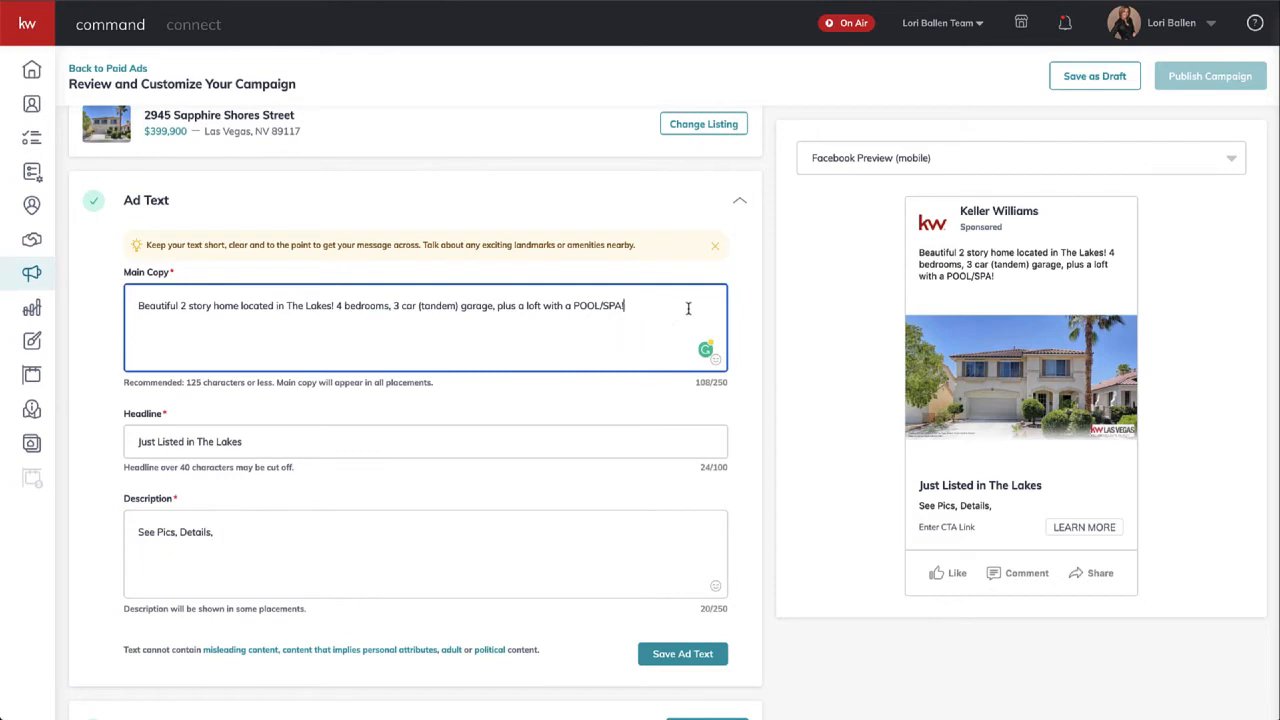
type("$399,900")
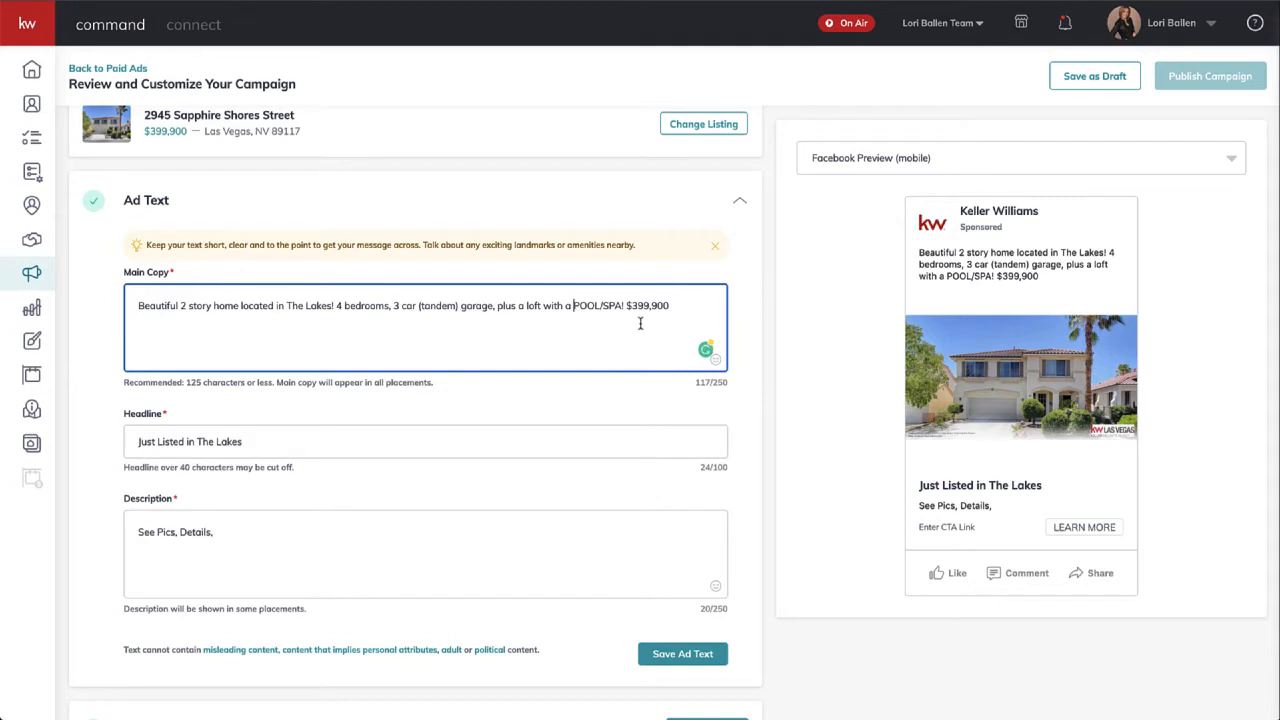
key("ctrl+super+space")
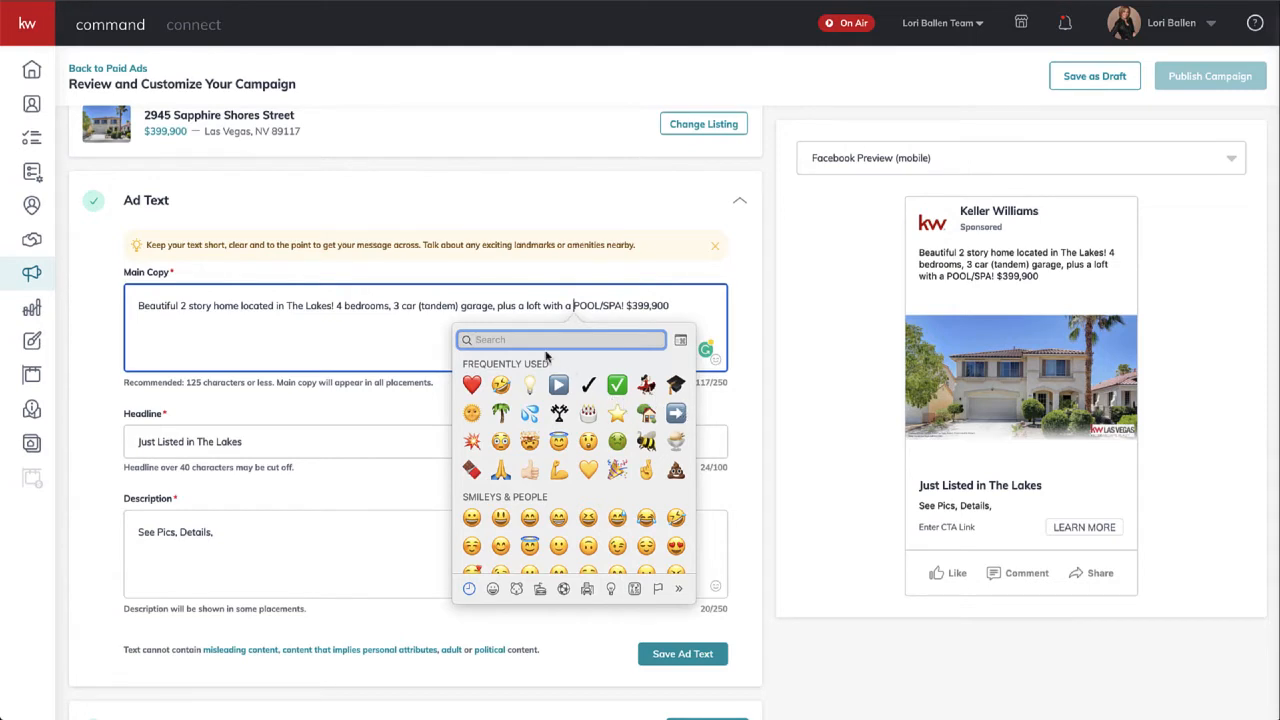
- Insert the 💦 emoji before POOL/SPA! and put the caret after it for a space
left_click(532, 414)
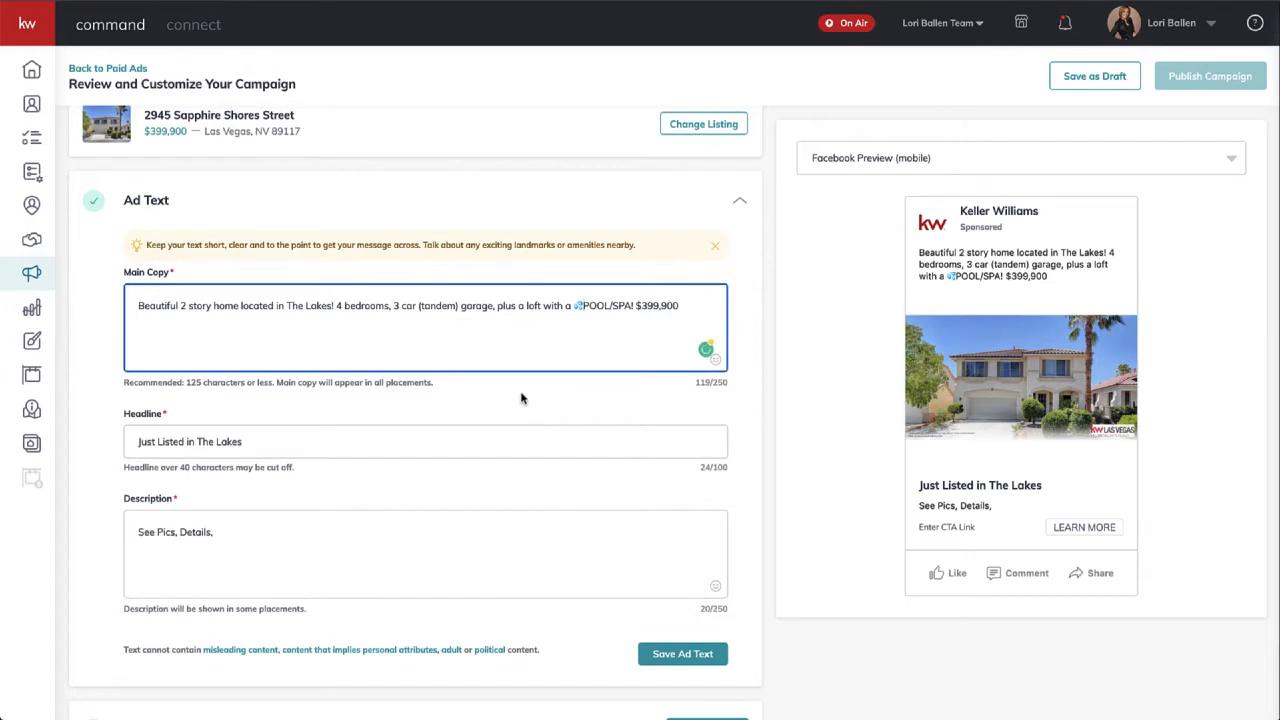
left_click(584, 305)
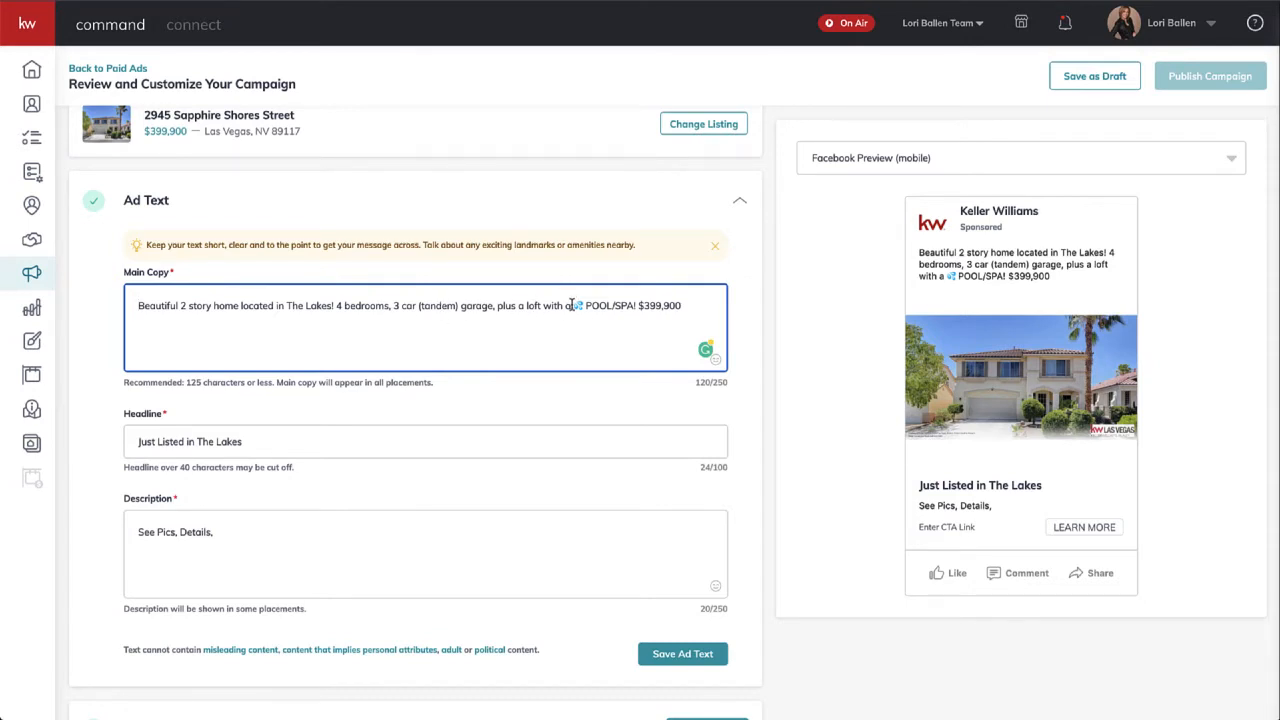
- Finish the ad description so it reads 'See Pics, Details, Financing'
scroll(571, 305, "down", 1)
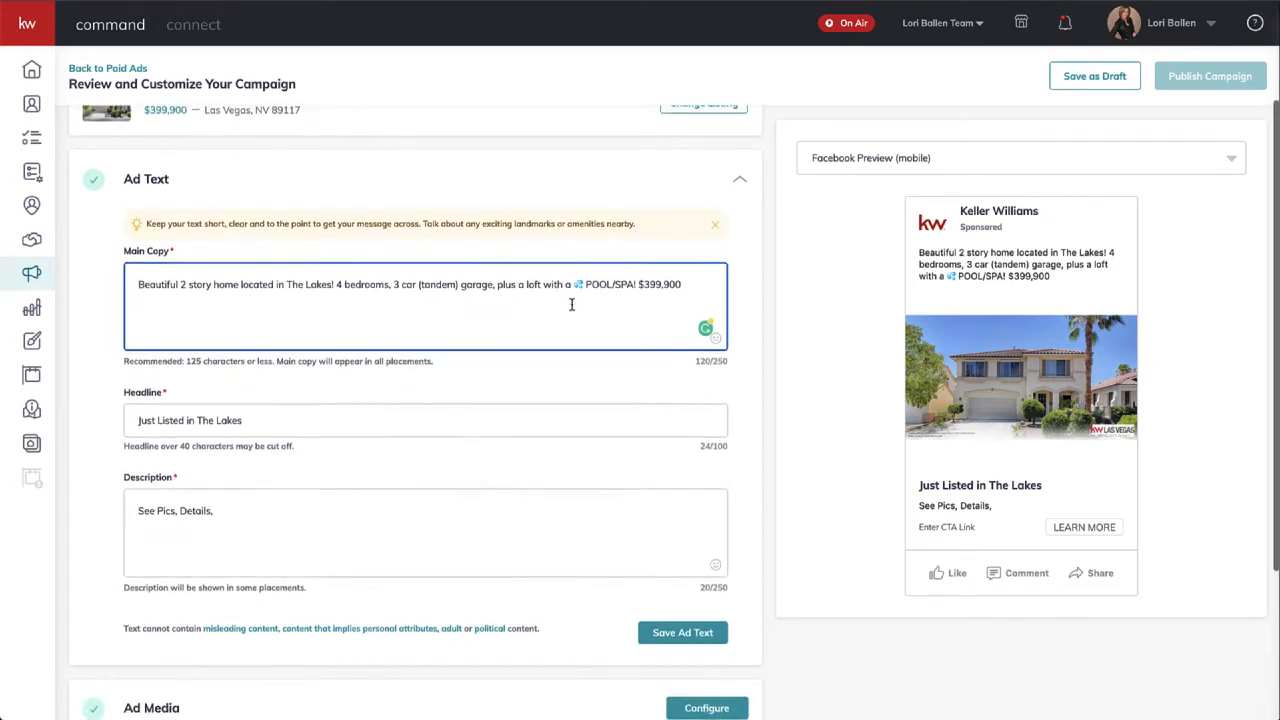
scroll(571, 305, "down", 2)
scroll(571, 305, "down", 1)
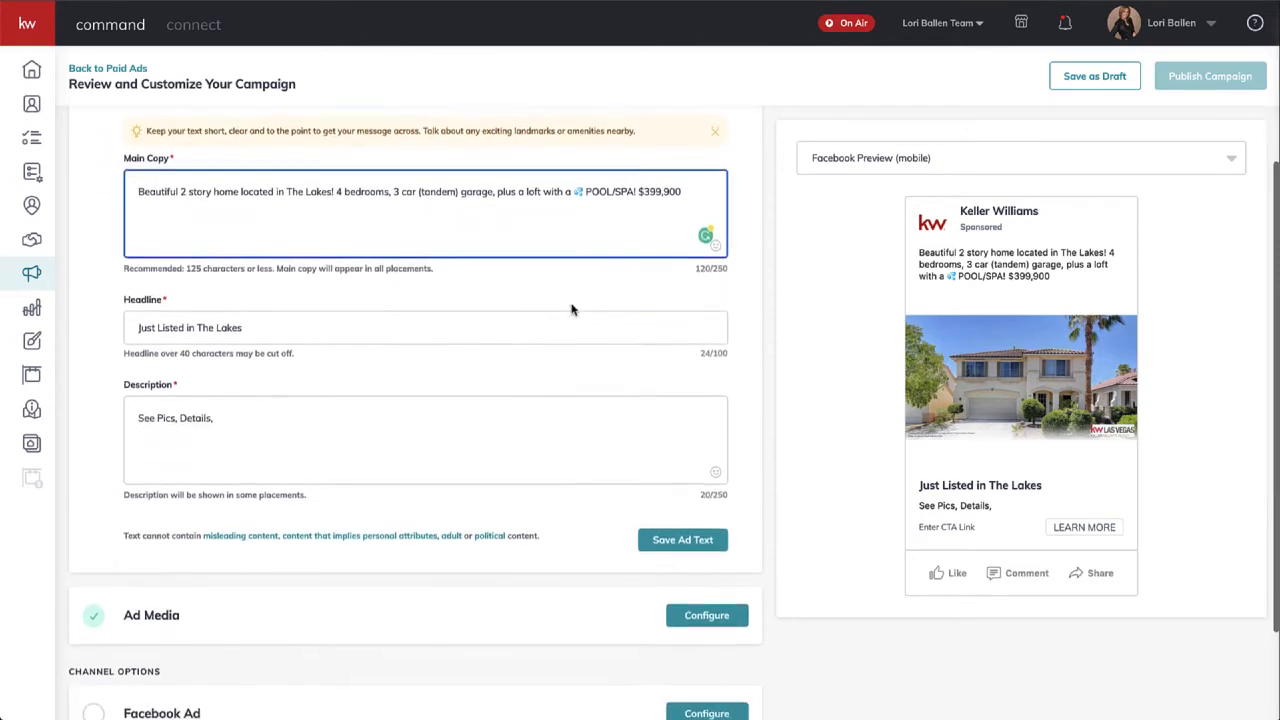
scroll(297, 417, "down", 1)
scroll(297, 417, "down", 2)
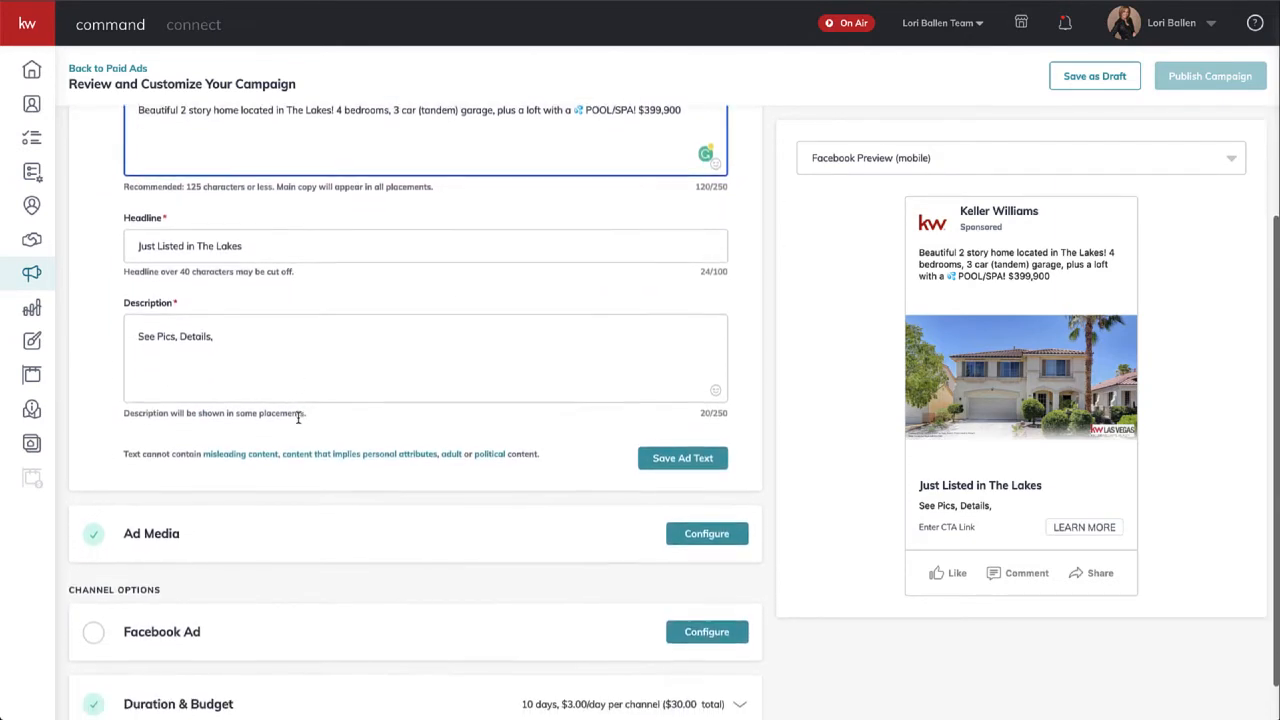
left_click(232, 313)
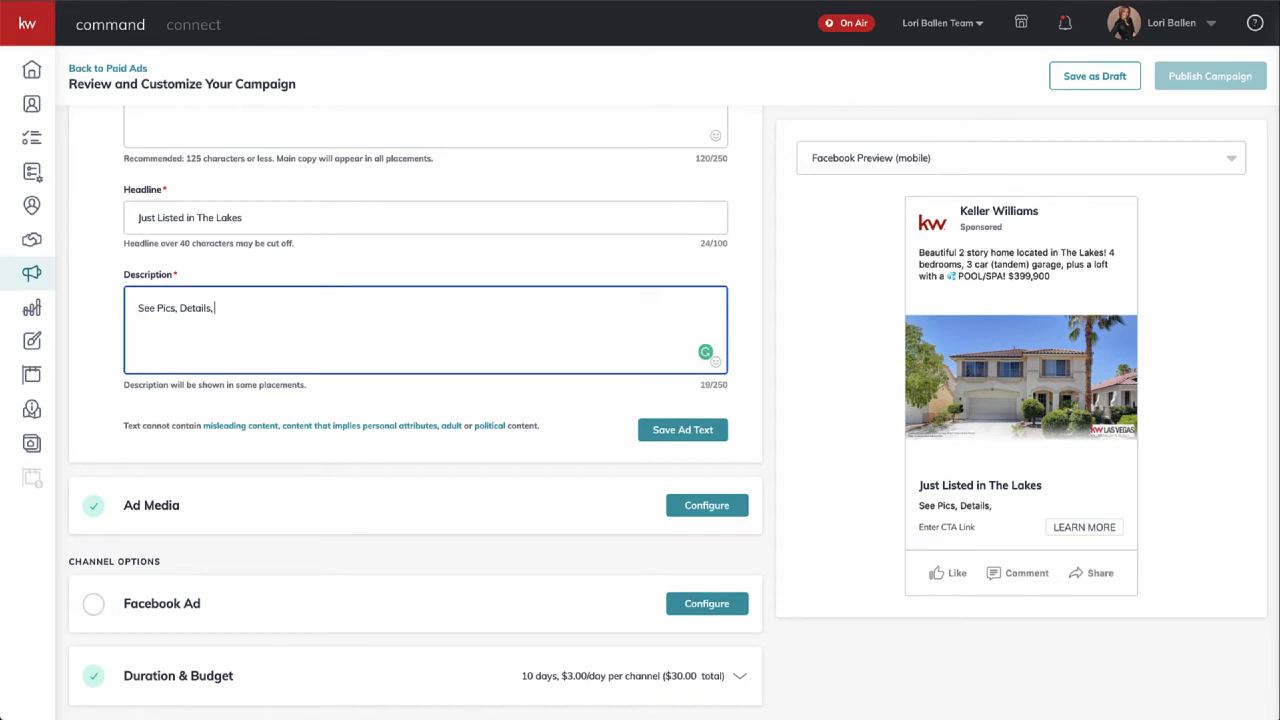
type("Finan")
key("BackSpace")
key("BackSpace")
type("nancing")
scroll(477, 345, "down", 1)
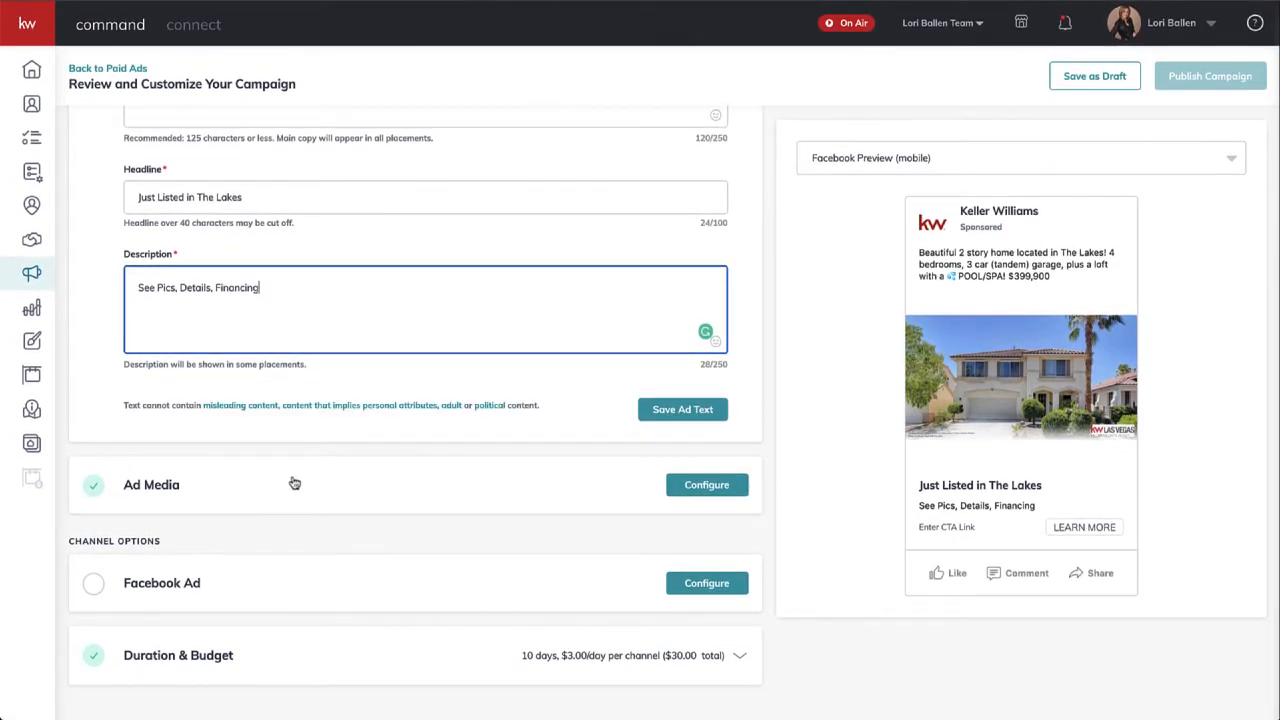
- Open the Select Media picker from Ad Media, keeping the current listing
left_click(718, 485)
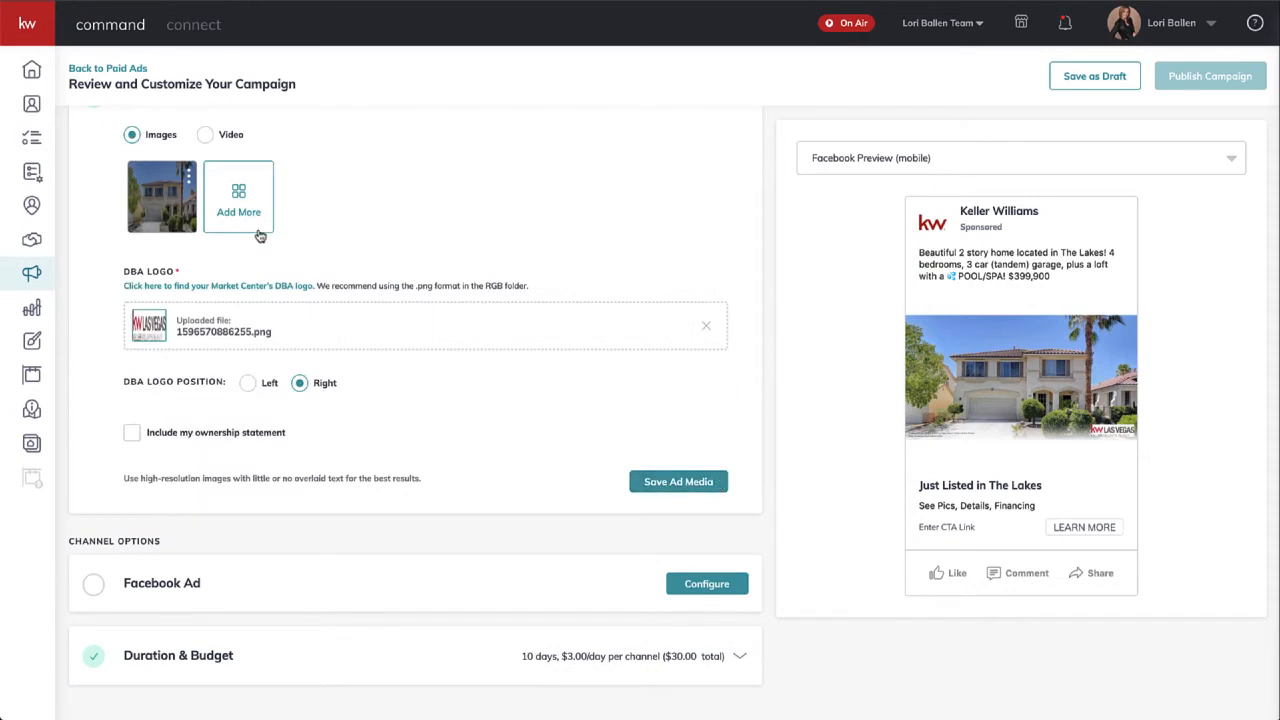
mouse_move(170, 205)
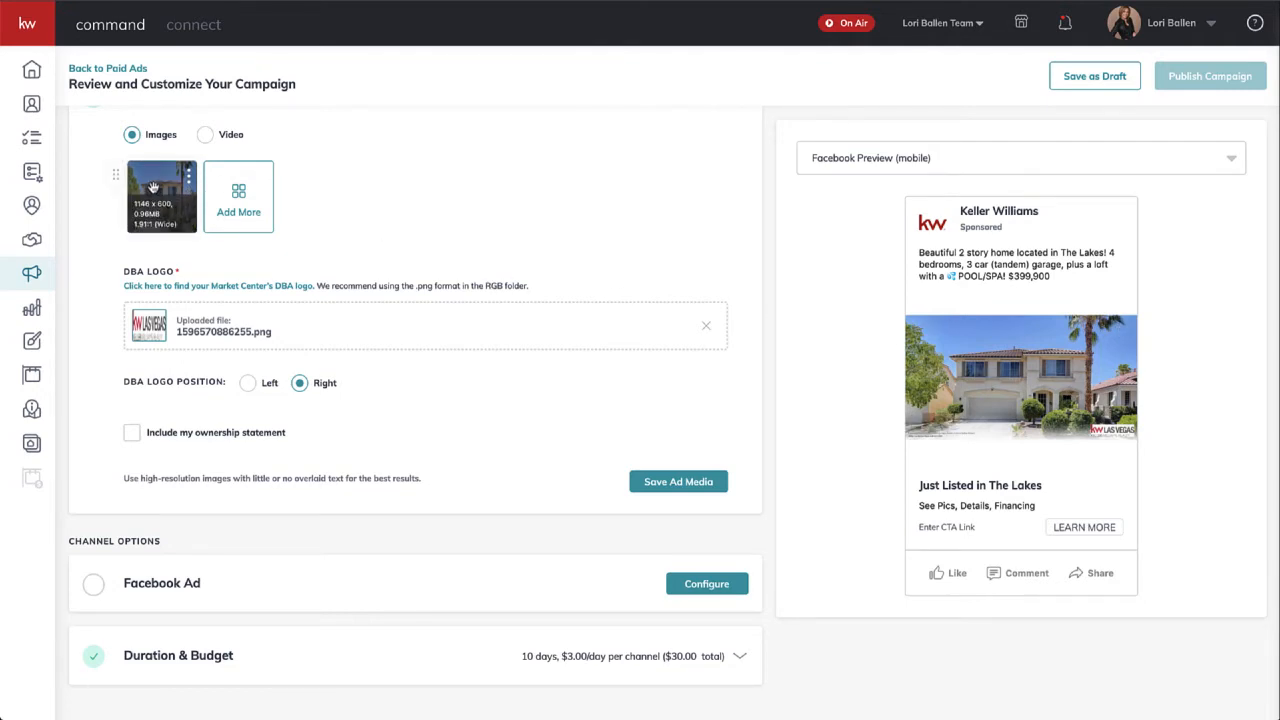
scroll(152, 186, "up", 2)
scroll(183, 330, "down", 1)
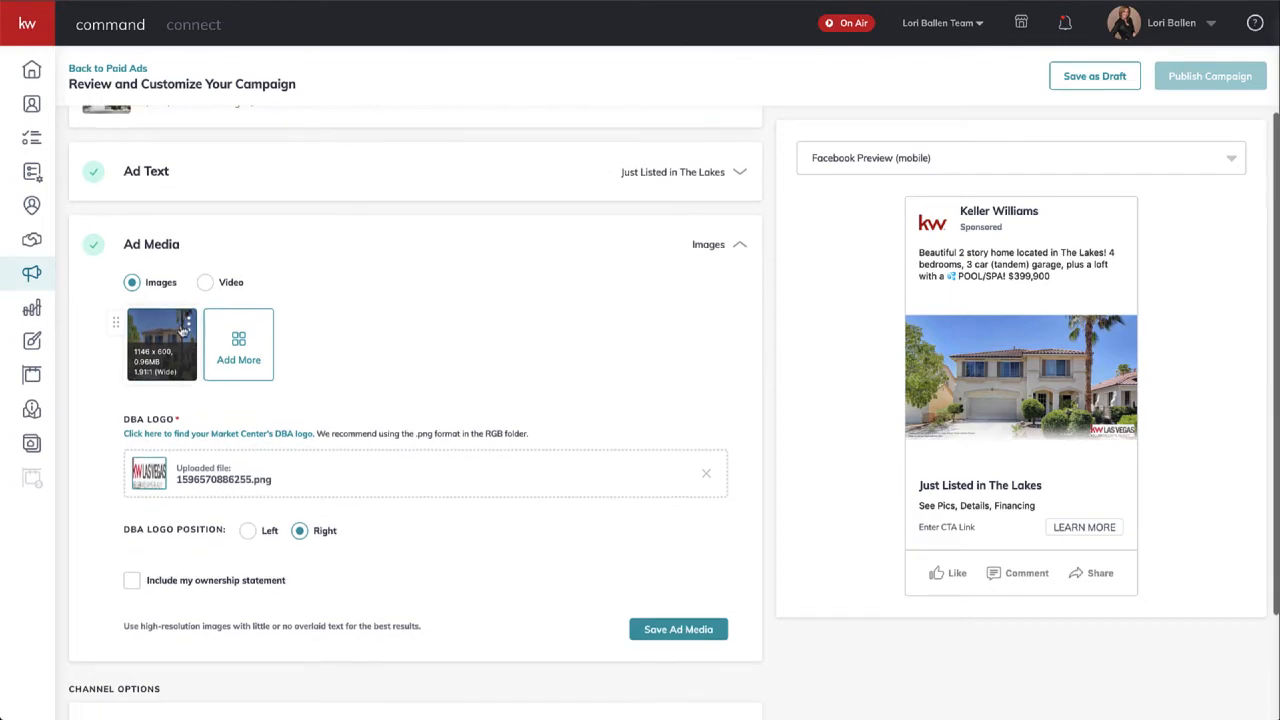
left_click(711, 249)
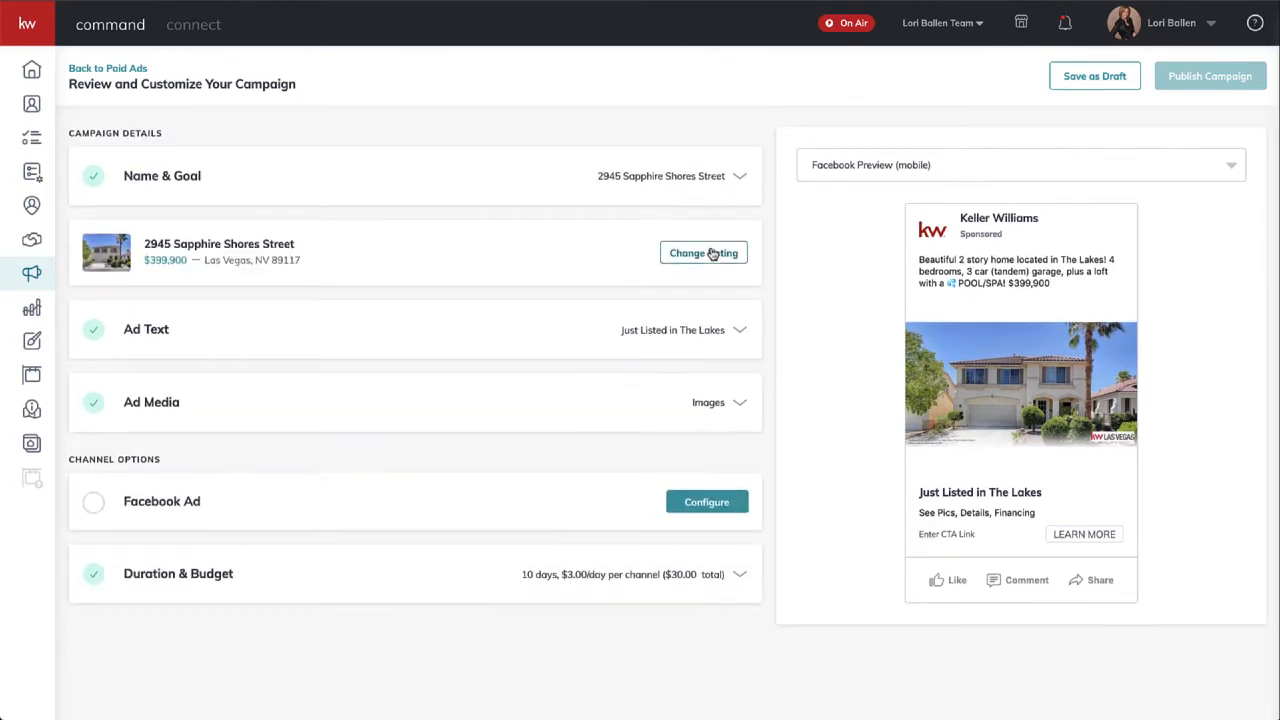
left_click(705, 253)
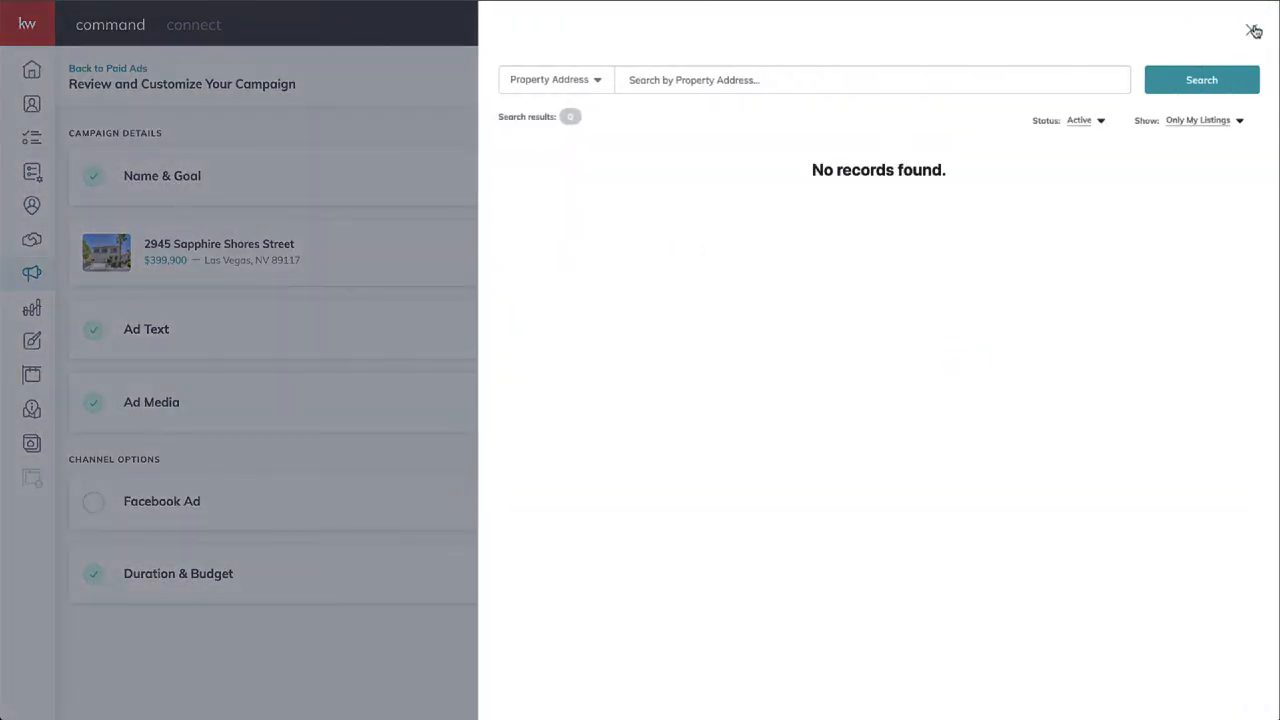
left_click(1253, 31)
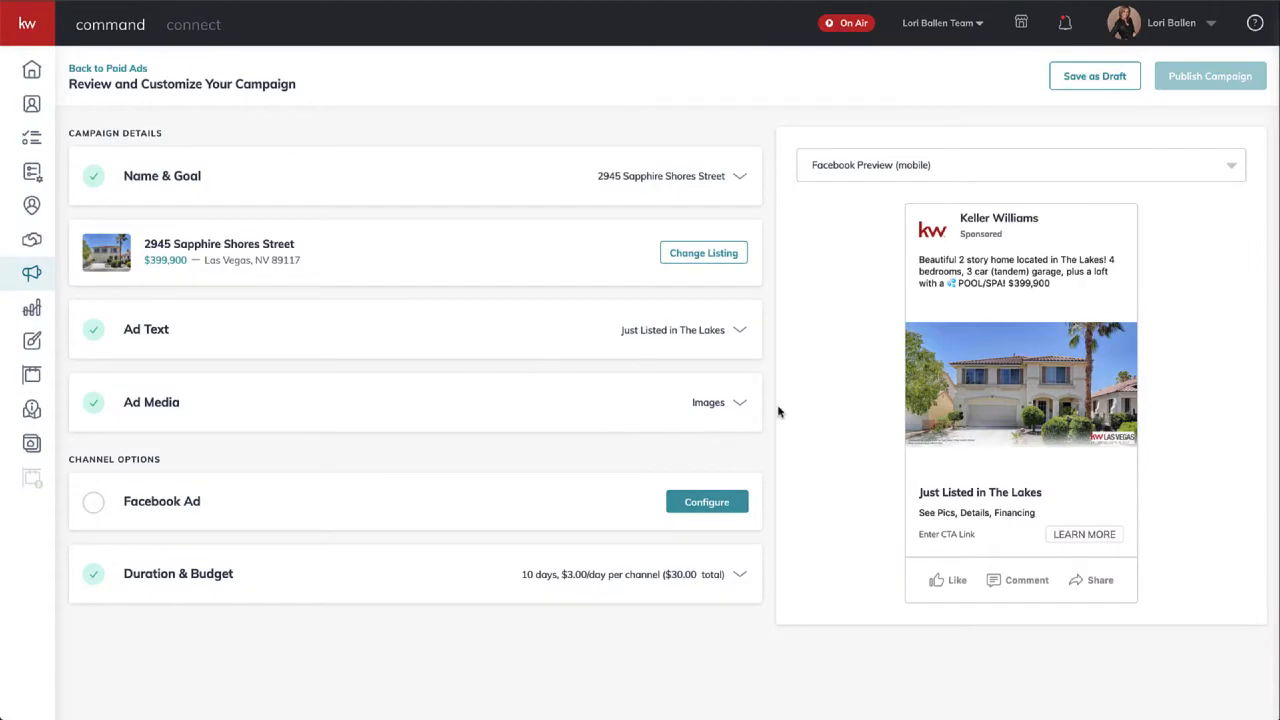
left_click(712, 402)
scroll(466, 480, "down", 3)
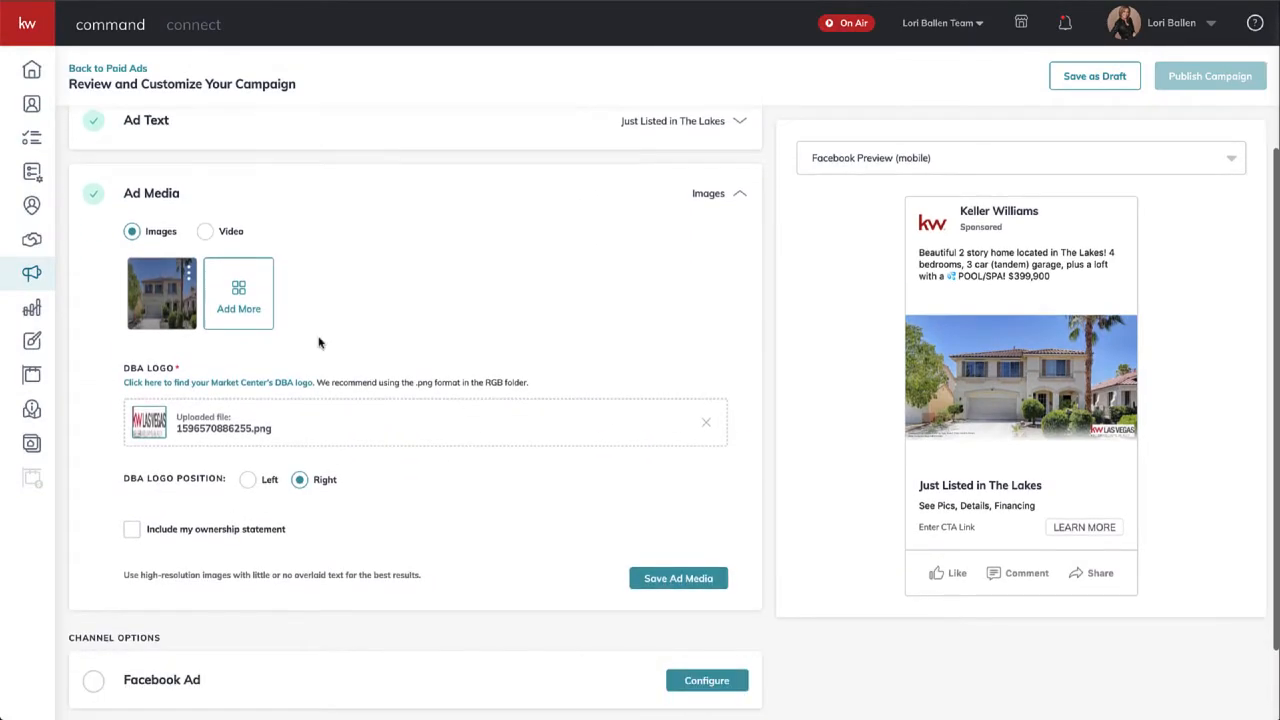
left_click(250, 292)
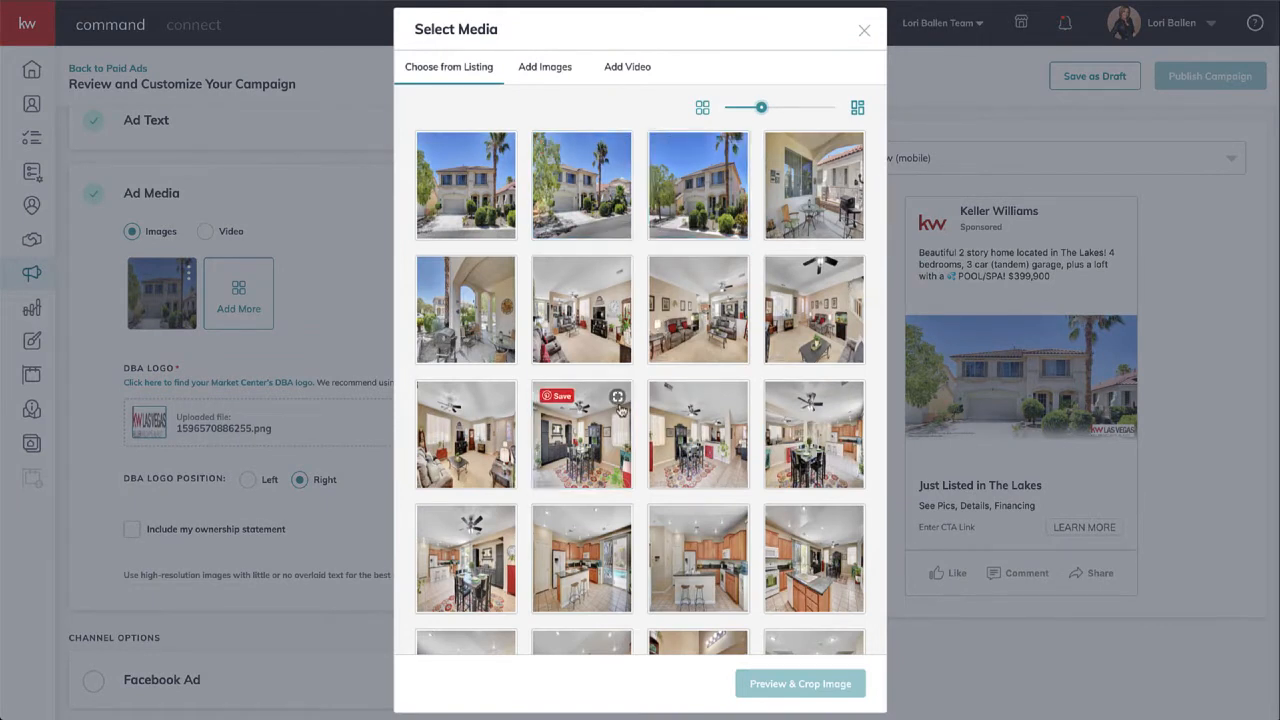
- Switch from listing photos to Add Images and browse the Design Library under Choose from Designs
left_click(622, 148)
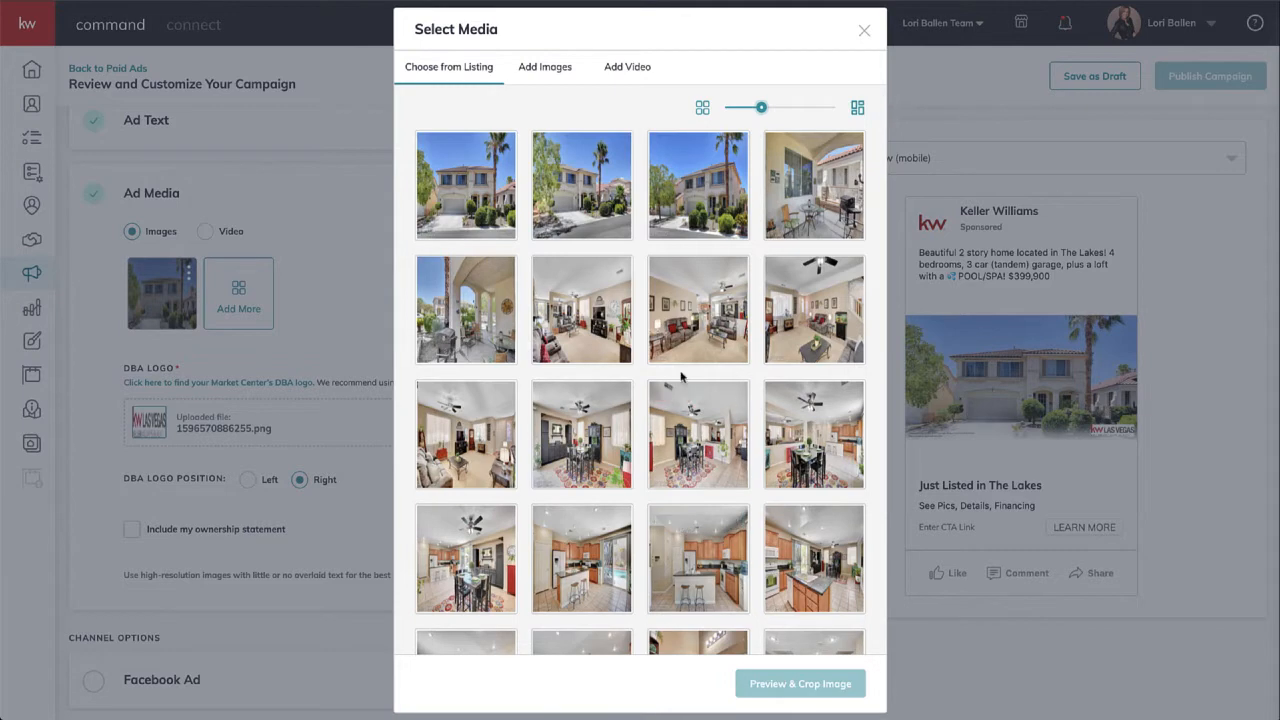
scroll(645, 350, "down", 5)
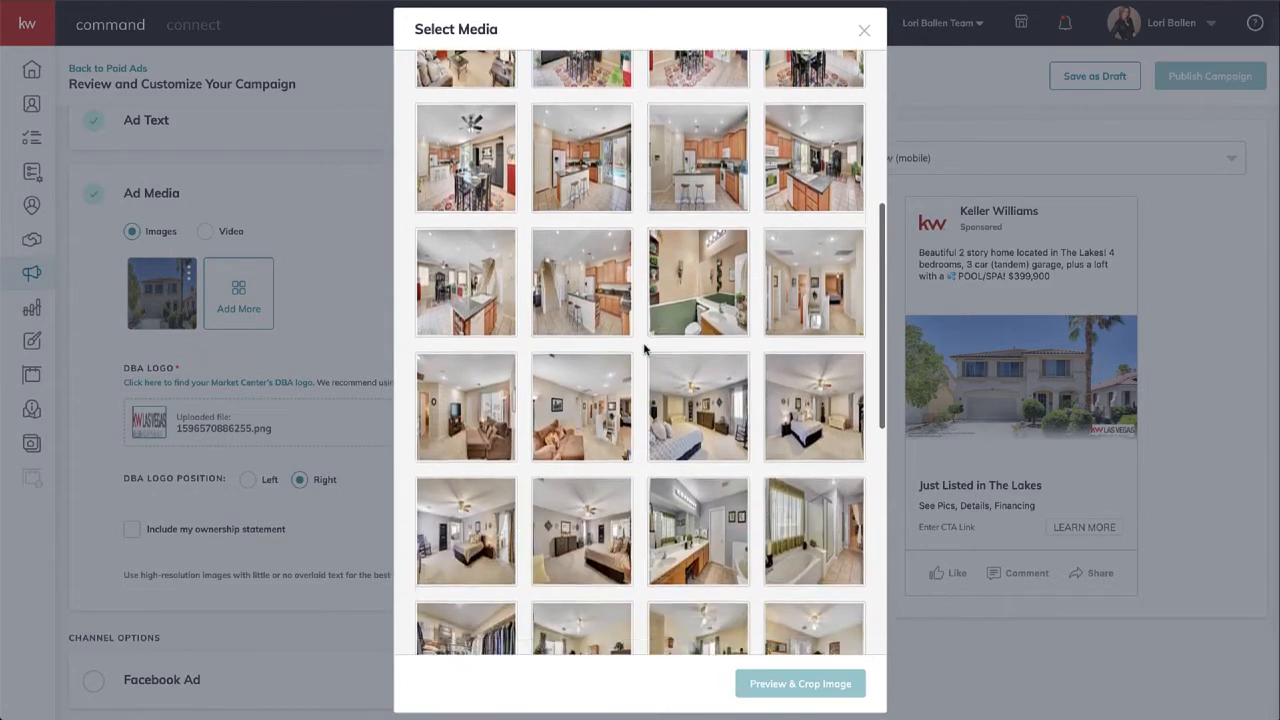
scroll(645, 350, "down", 2)
scroll(645, 350, "up", 10)
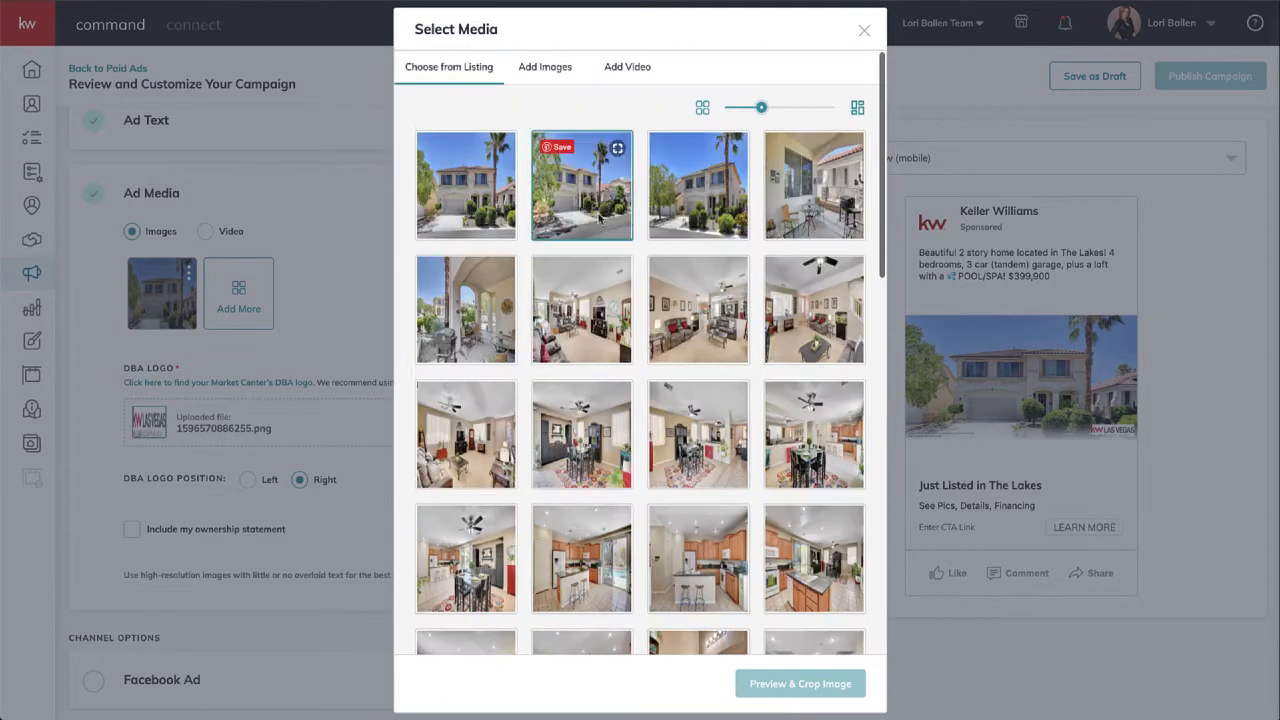
left_click(545, 67)
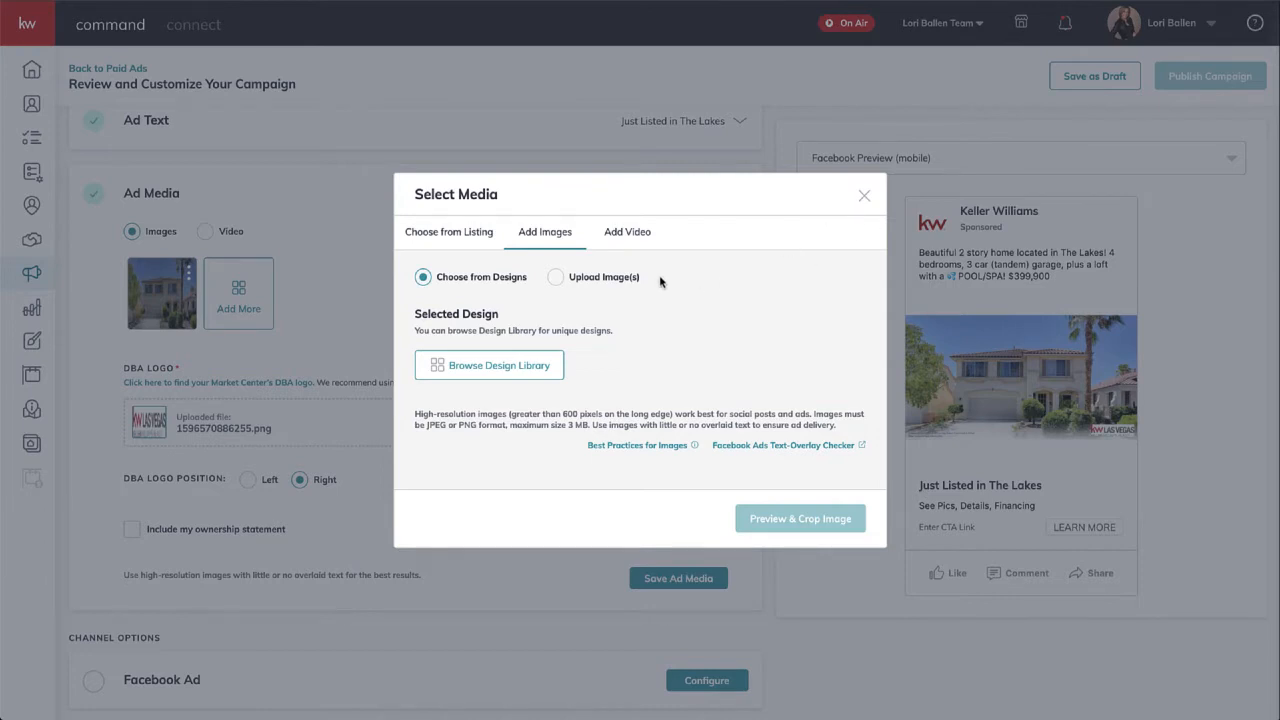
left_click(507, 368)
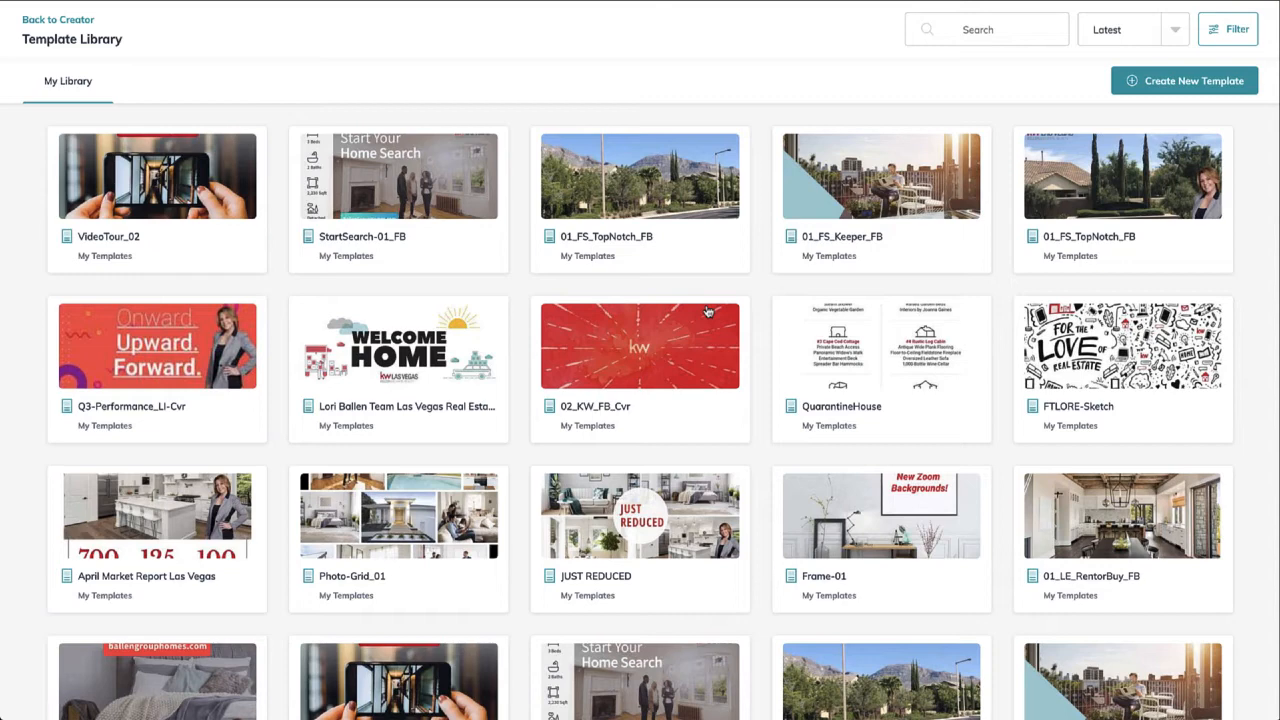
- Try the Email, Landing page, Print and Agent site filters, then settle on Social (12 of 76)
left_click(1200, 88)
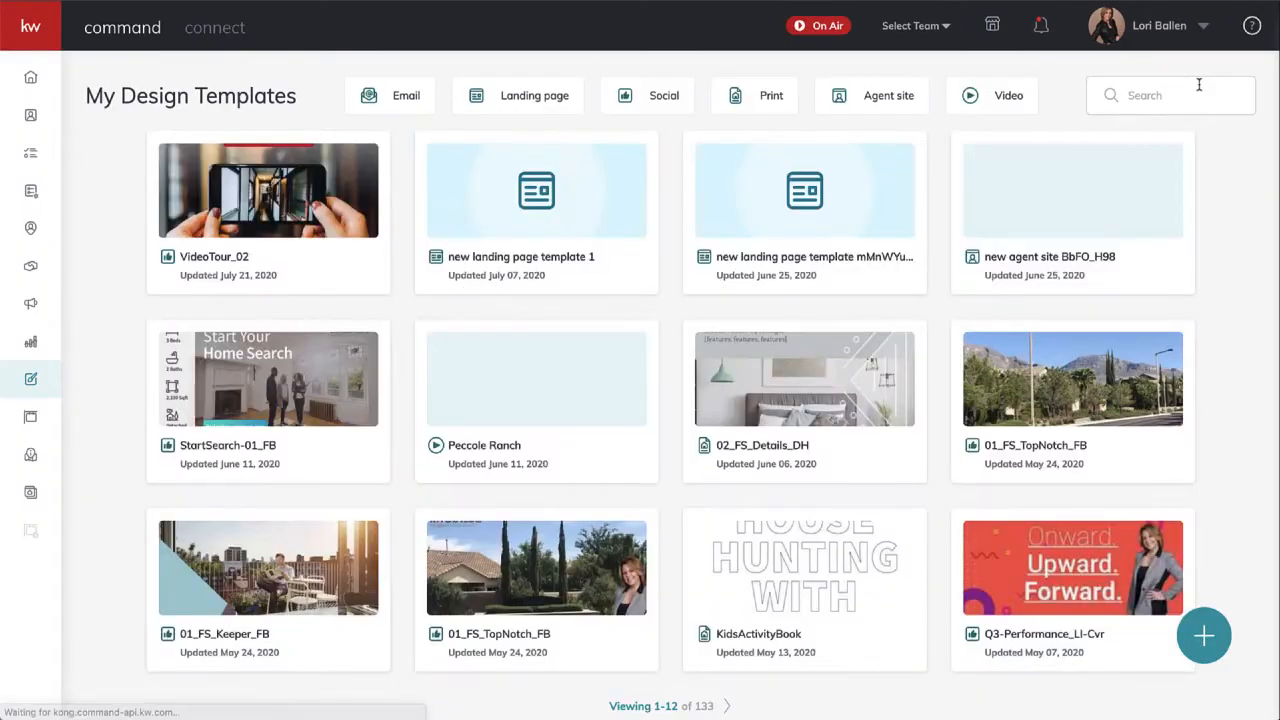
scroll(649, 403, "down", 1)
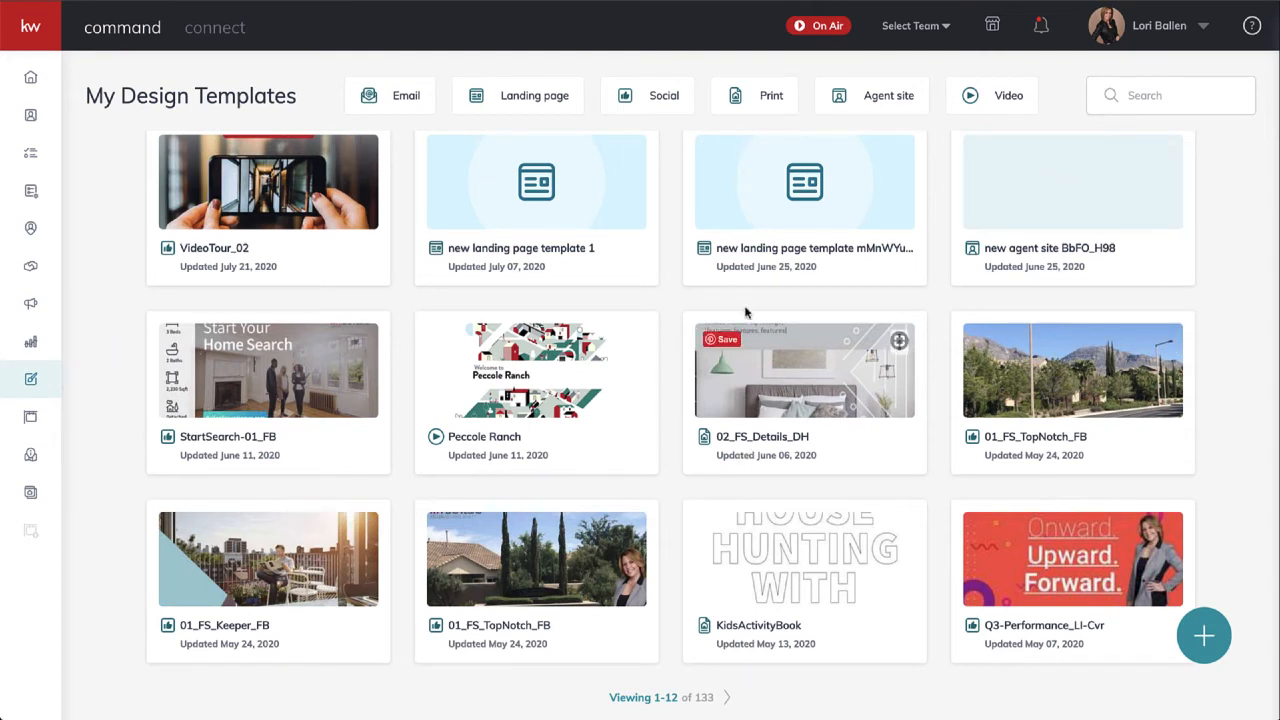
left_click(370, 95)
left_click(515, 95)
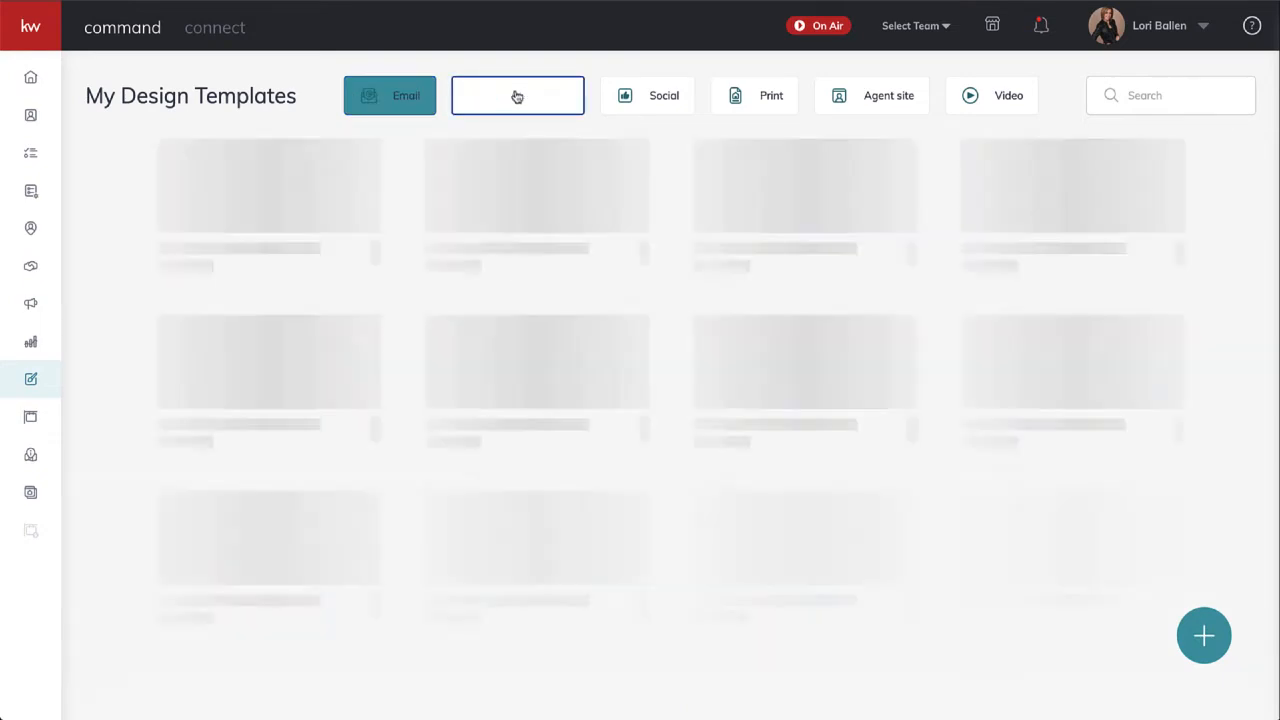
left_click(647, 100)
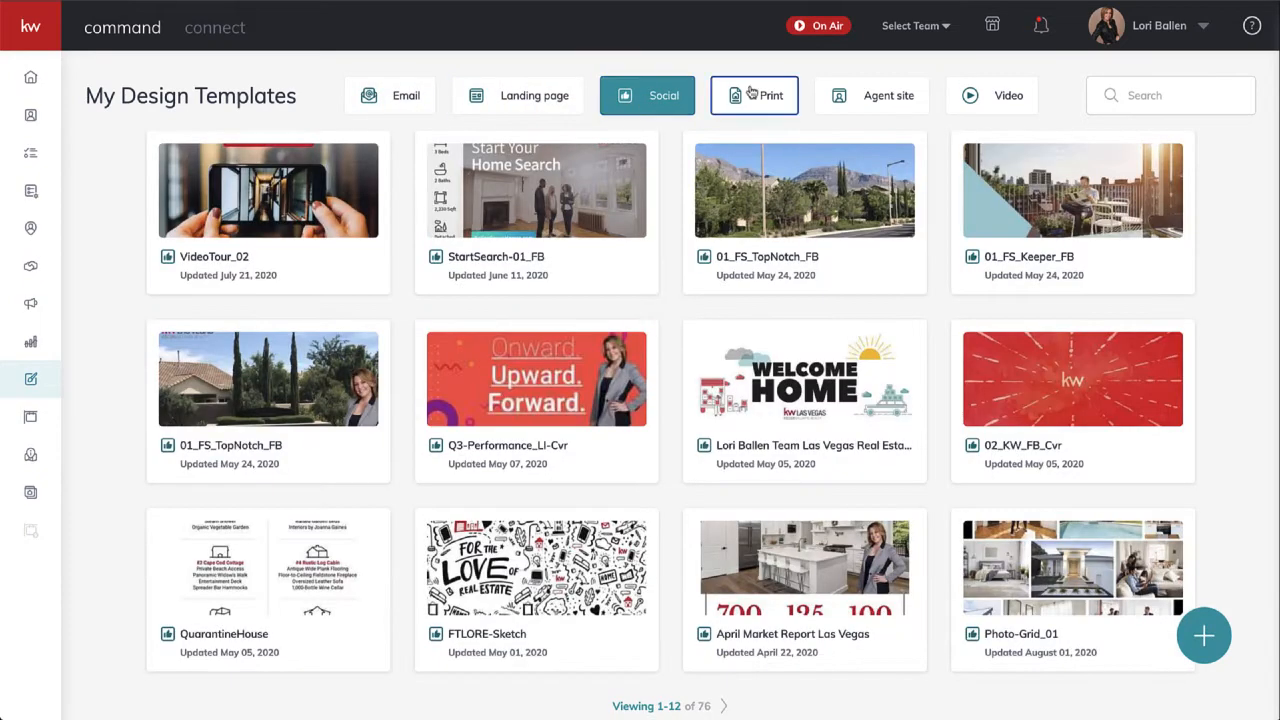
left_click(758, 99)
left_click(857, 105)
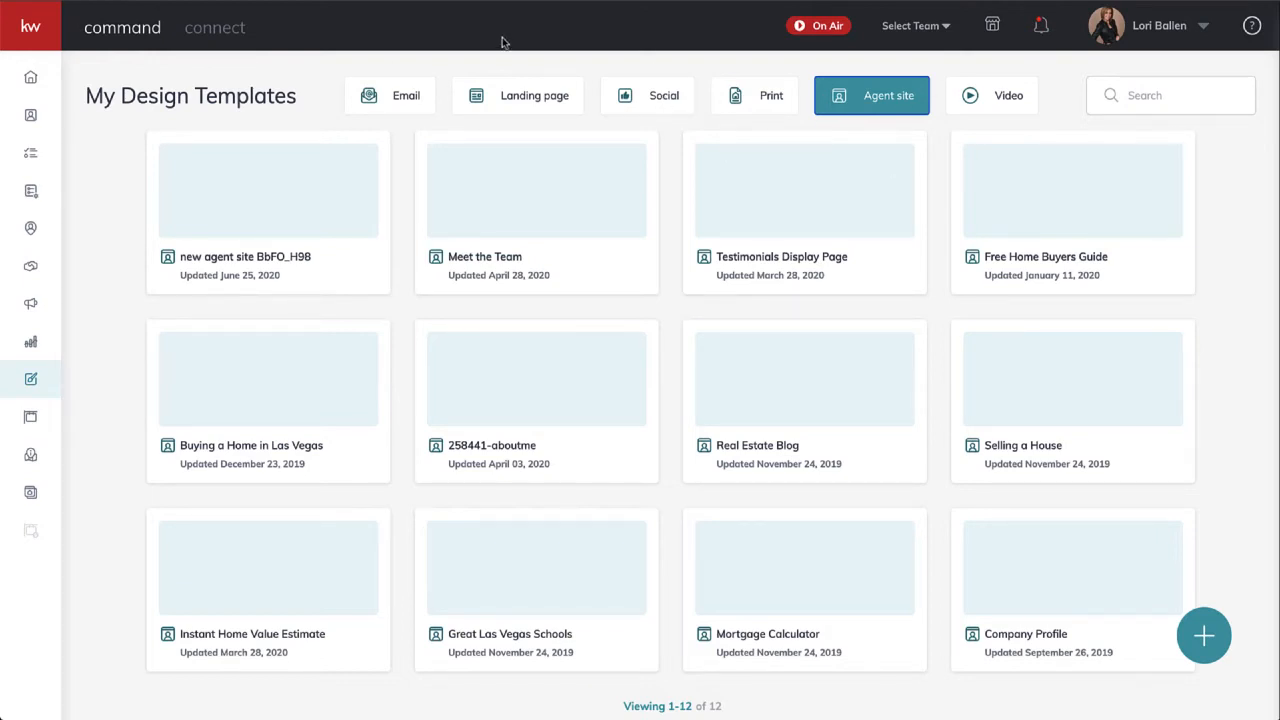
left_click(660, 110)
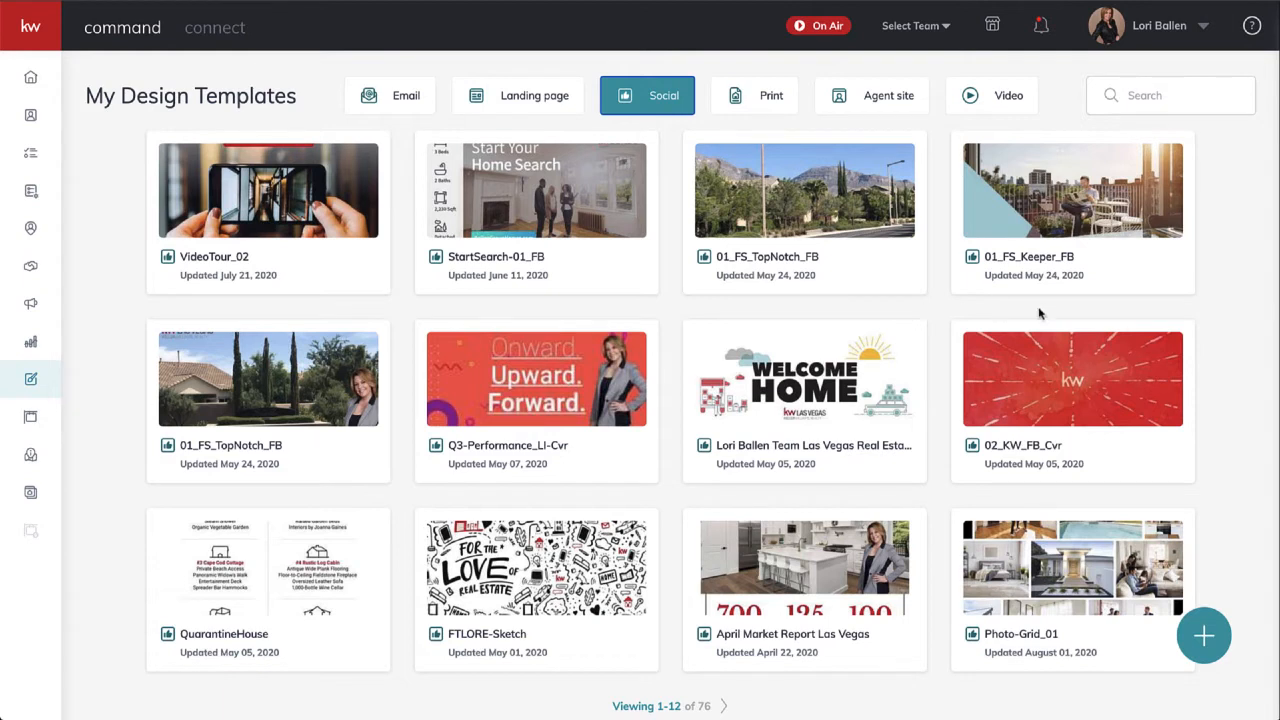
- Start a new Social design and return to the template catalogue
left_click(1205, 636)
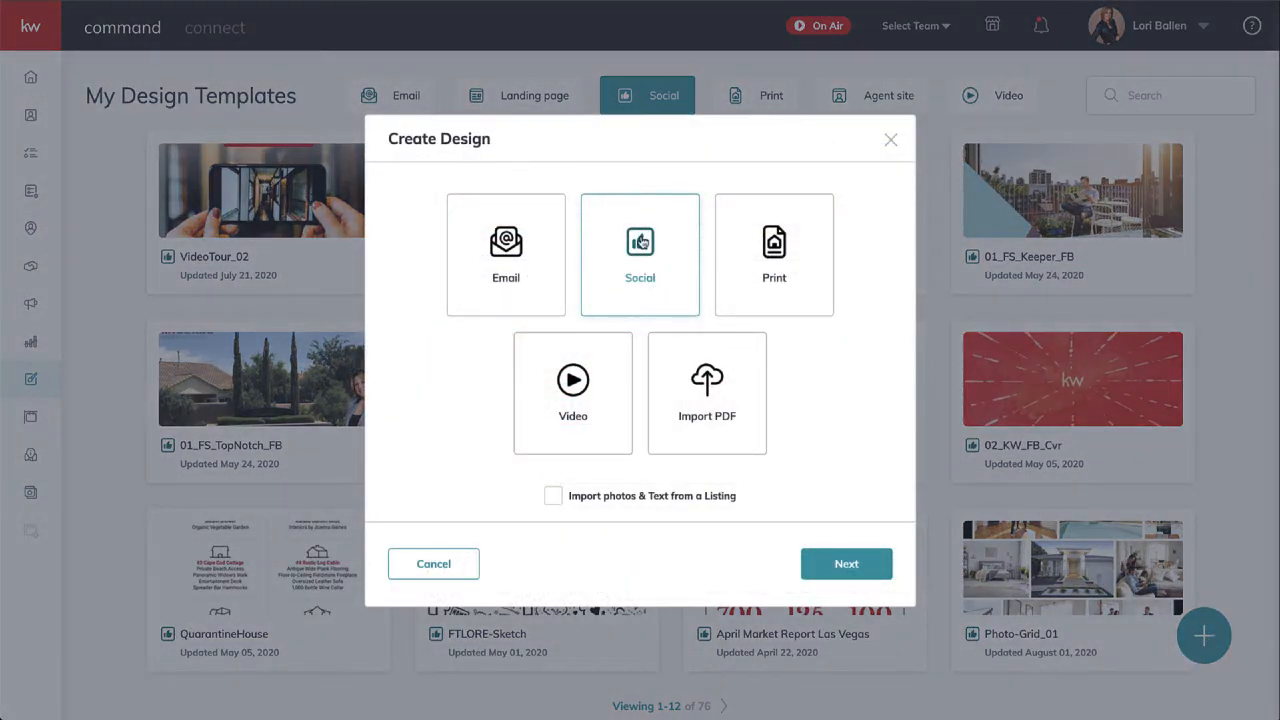
left_click(840, 568)
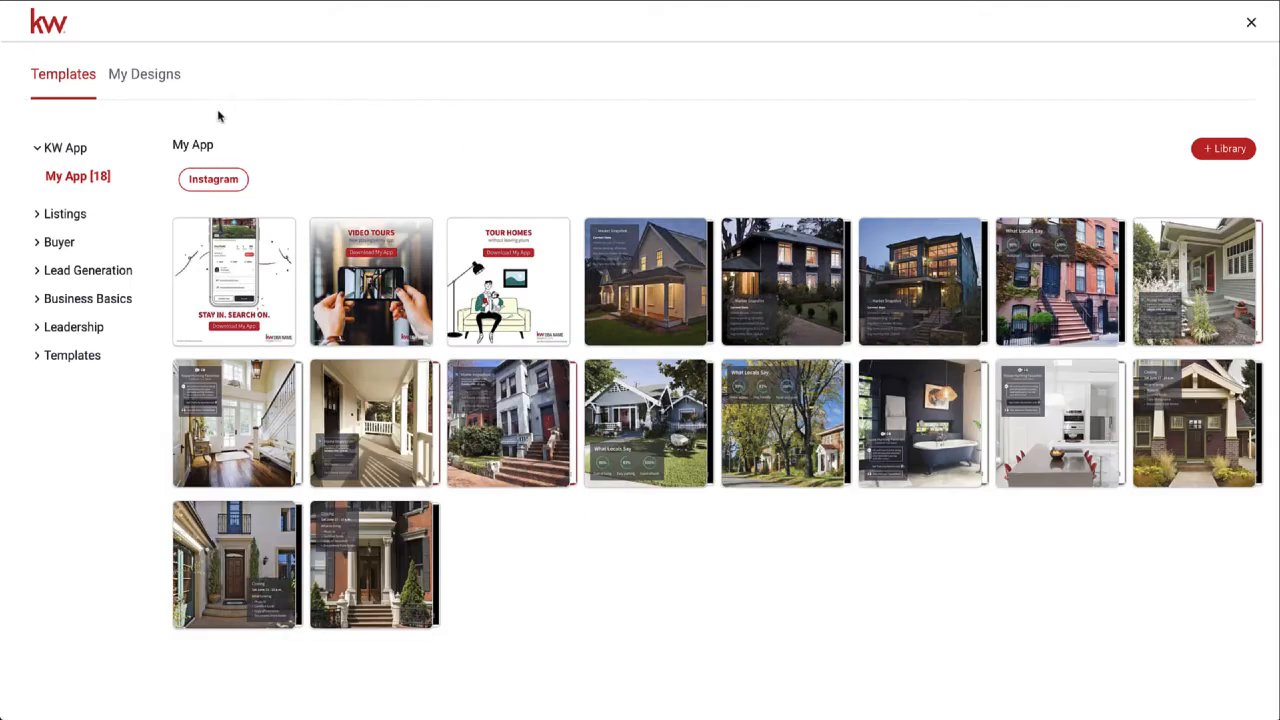
left_click(154, 78)
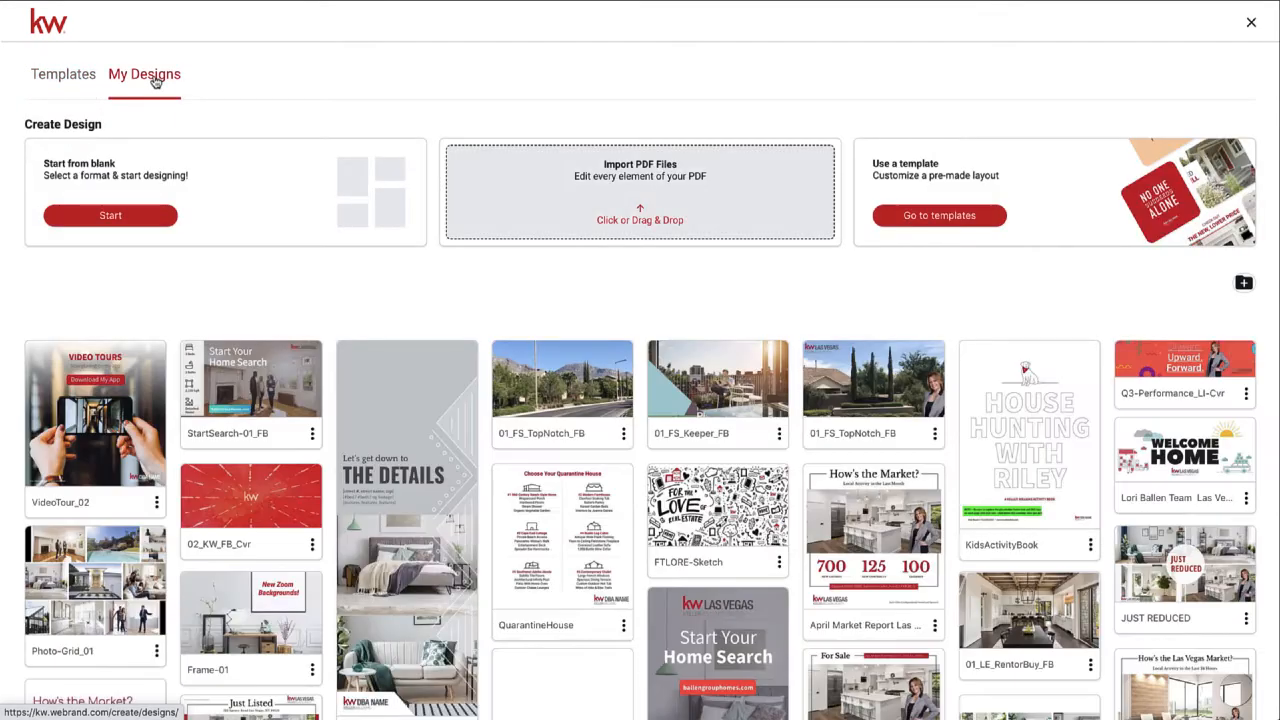
left_click(45, 77)
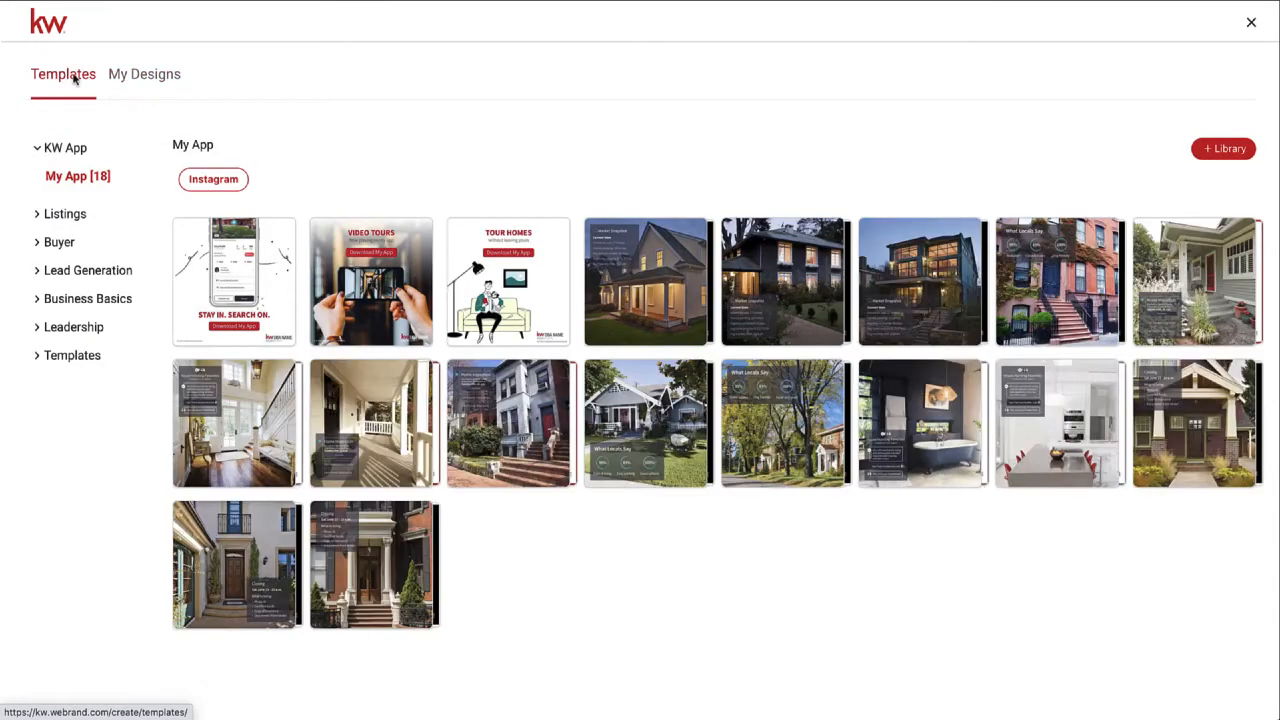
- Go to Listings > Open House and open the first Facebook collage template, 05_OH_FB
left_click(74, 243)
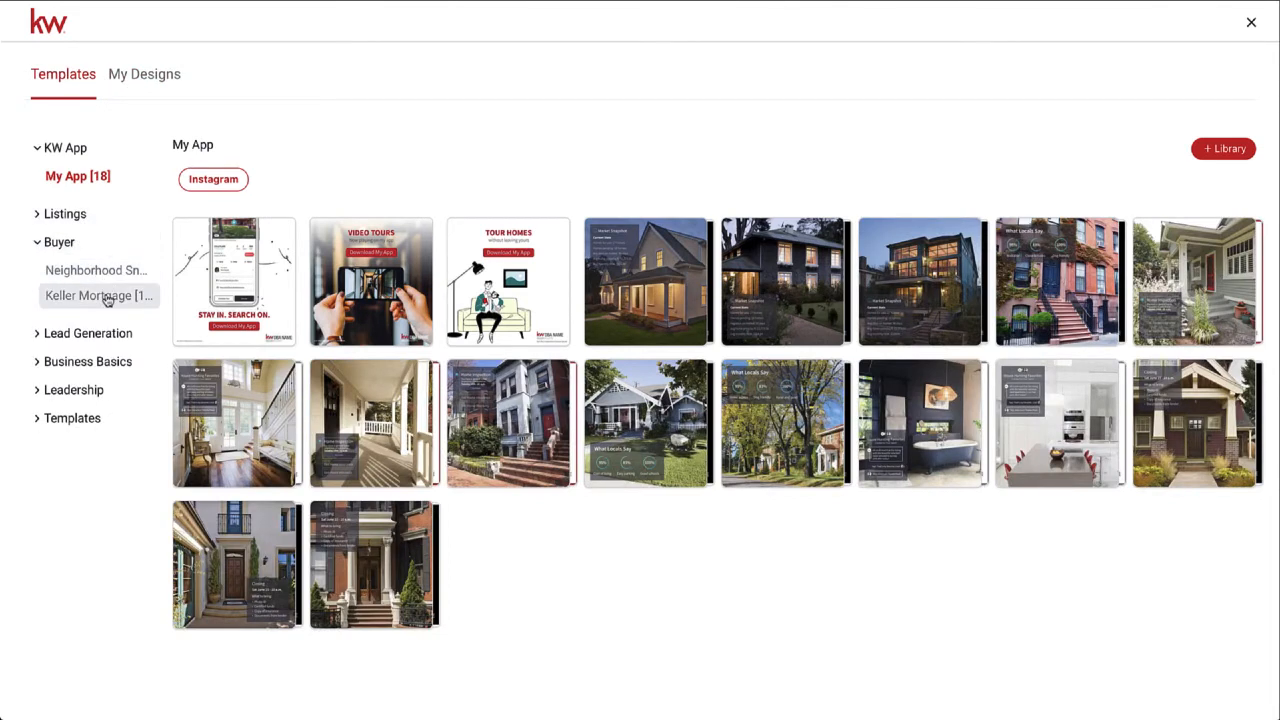
left_click(93, 337)
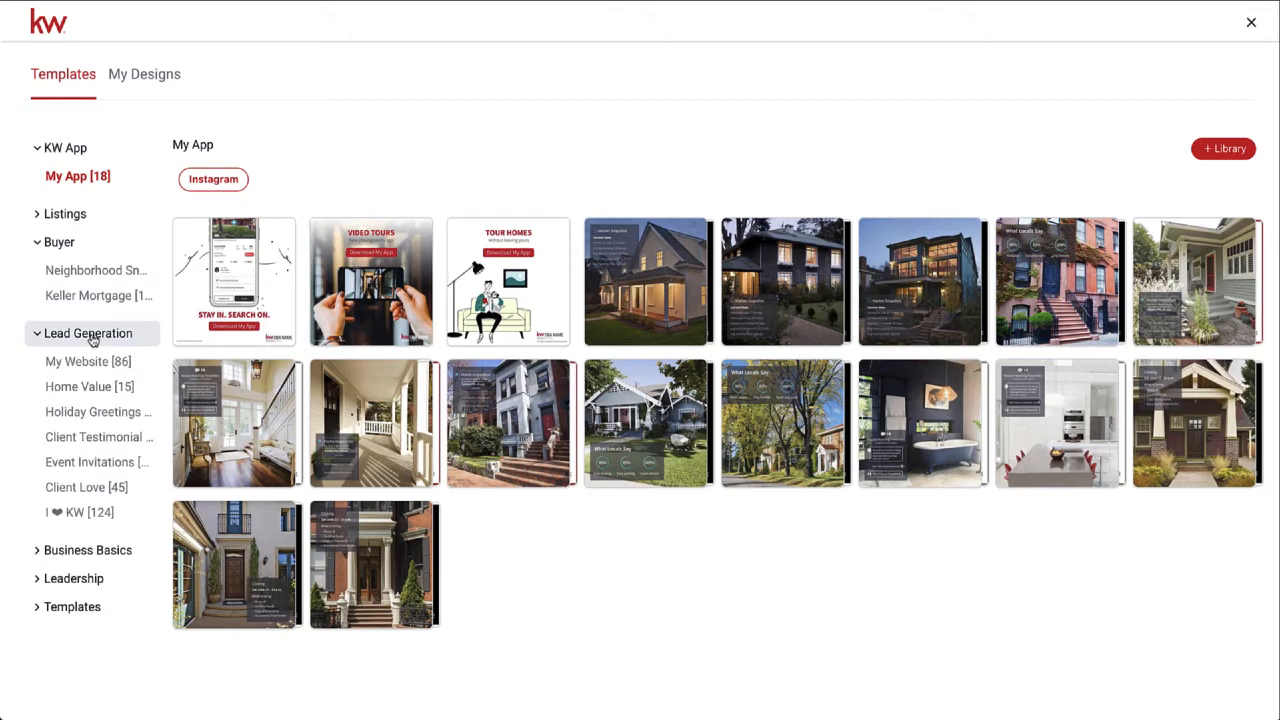
left_click(96, 612)
left_click(114, 554)
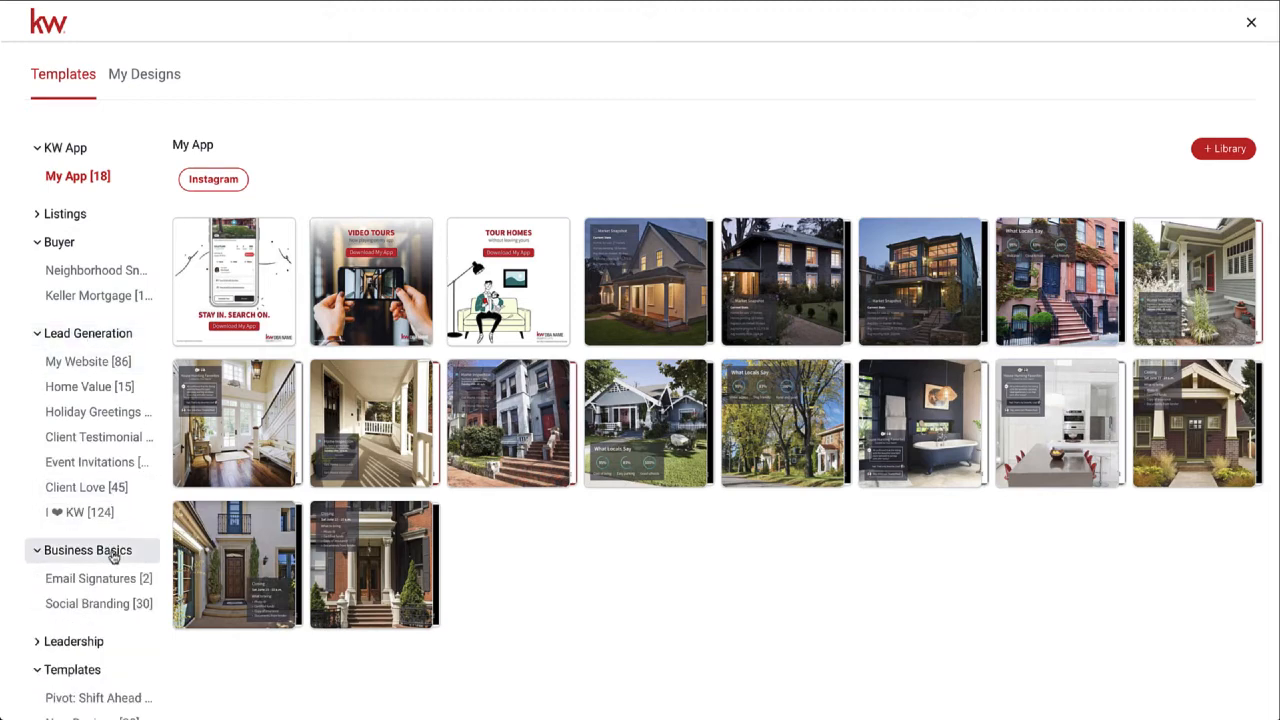
left_click(75, 214)
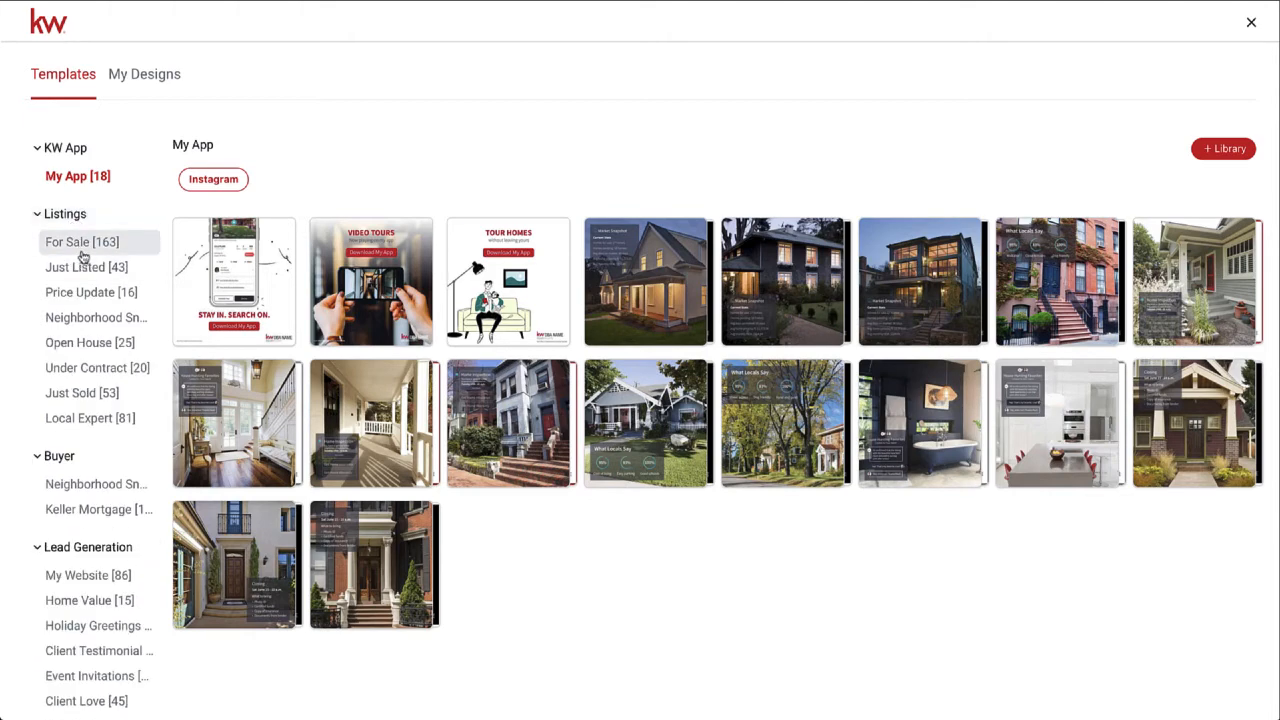
left_click(78, 244)
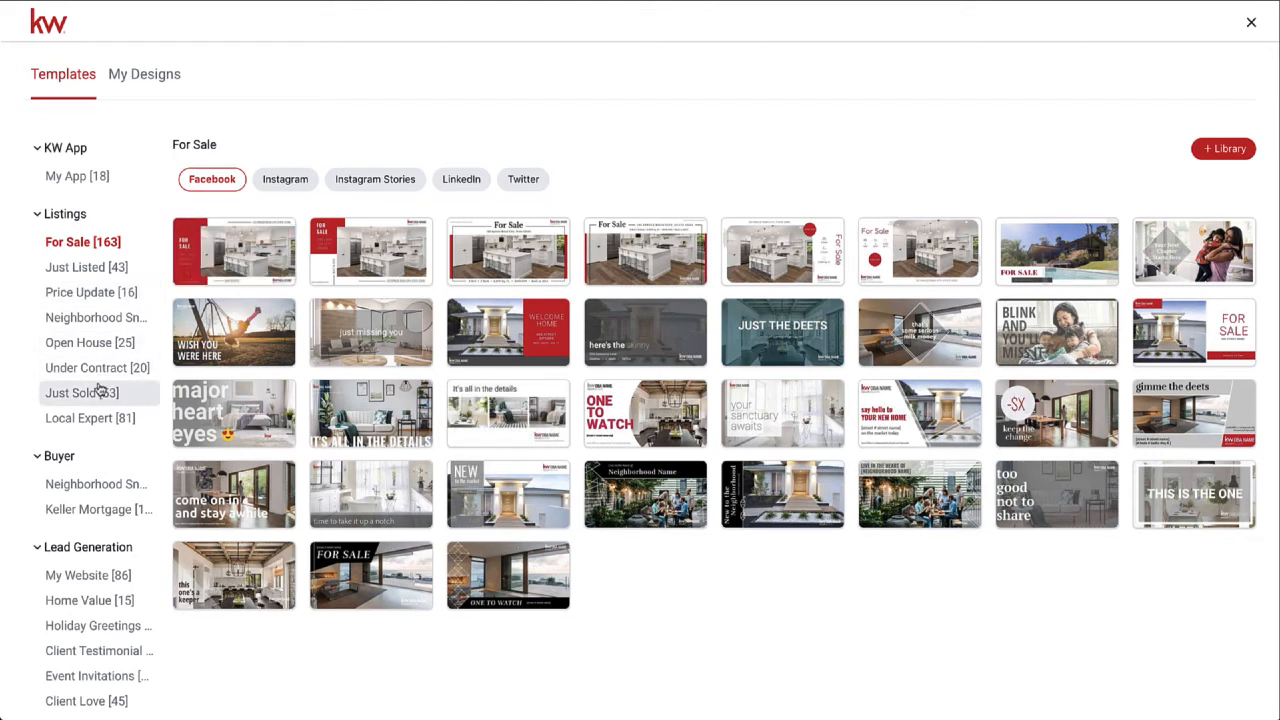
left_click(89, 350)
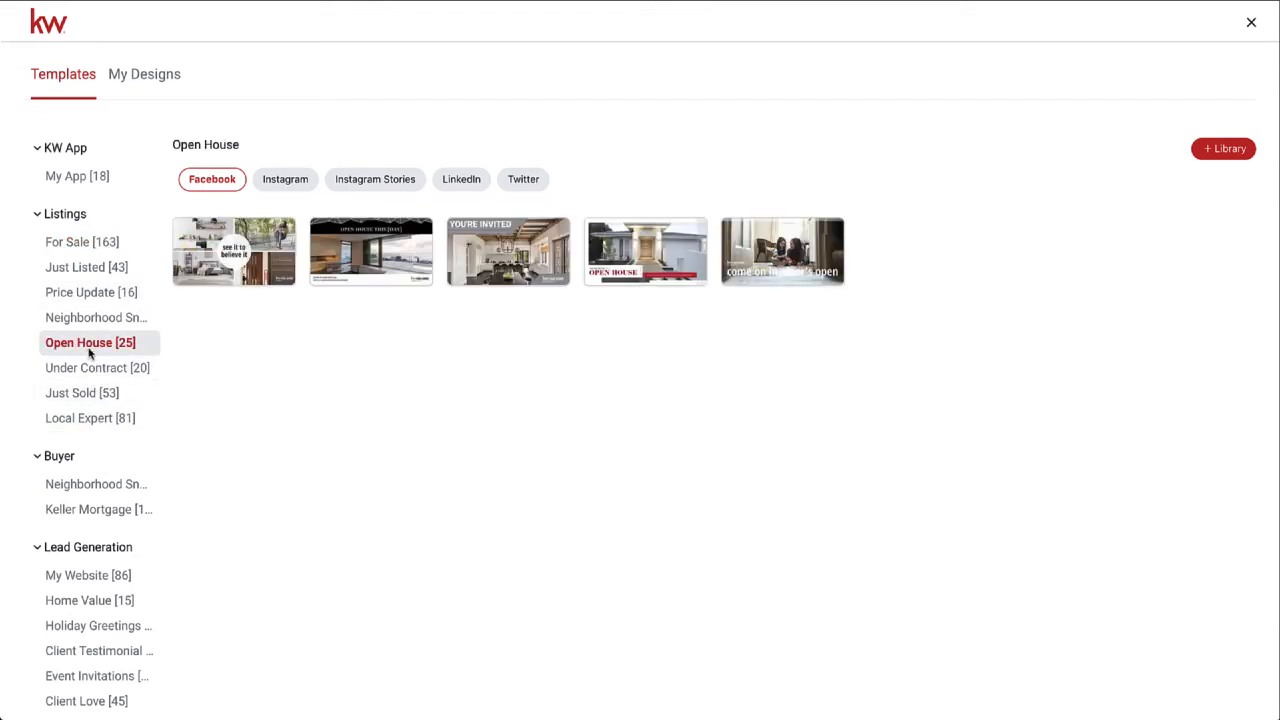
left_click(240, 262)
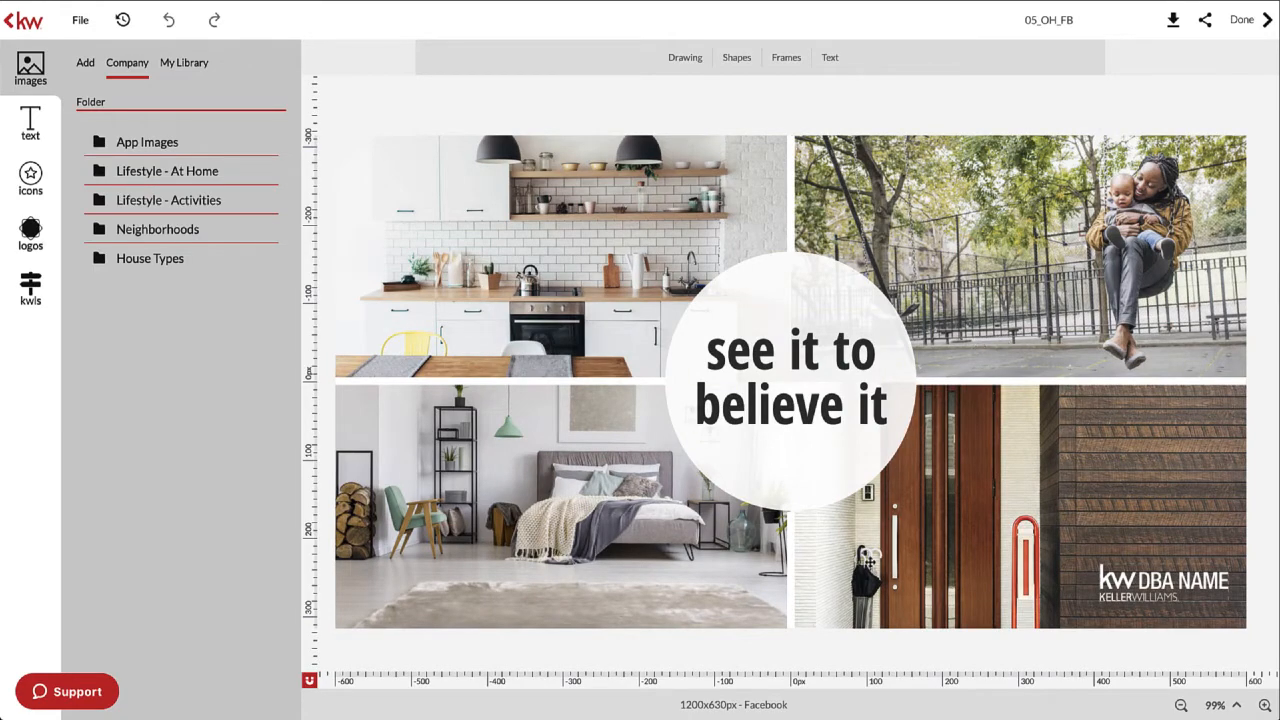
- Delete the DBA NAME logo and replace the 'see it to' line with $399,900
left_click(1152, 593)
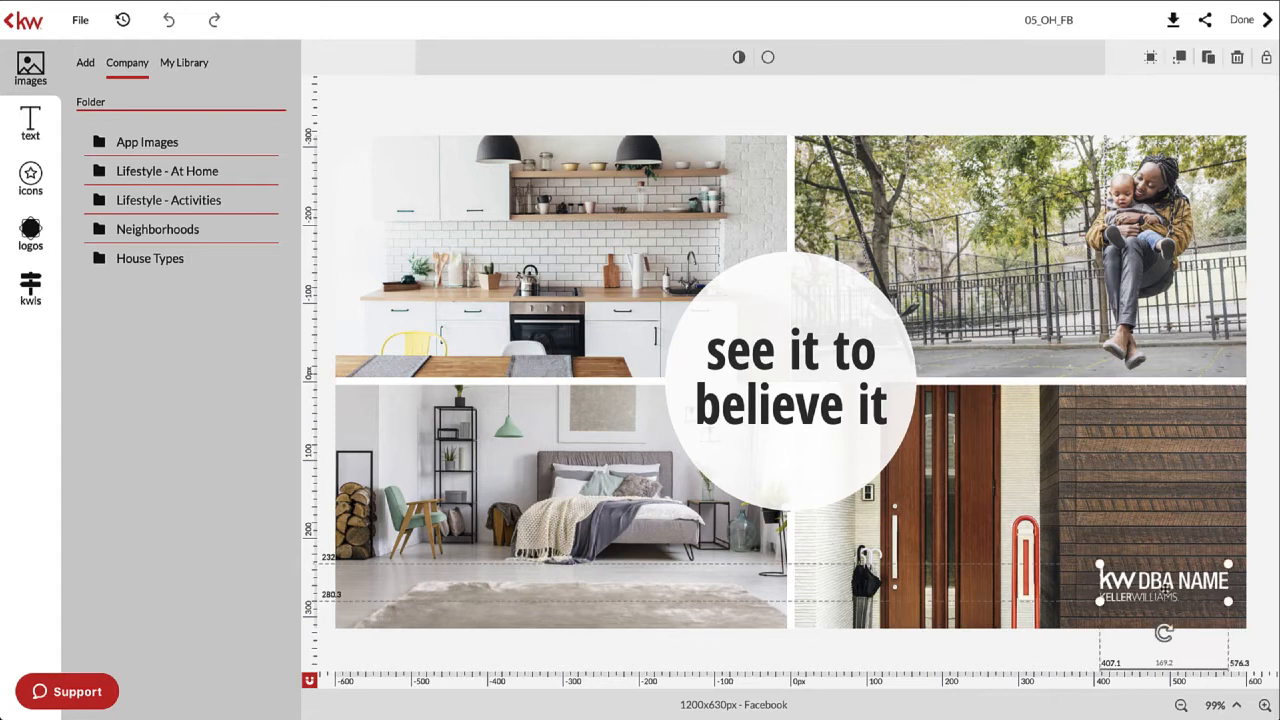
key("Delete")
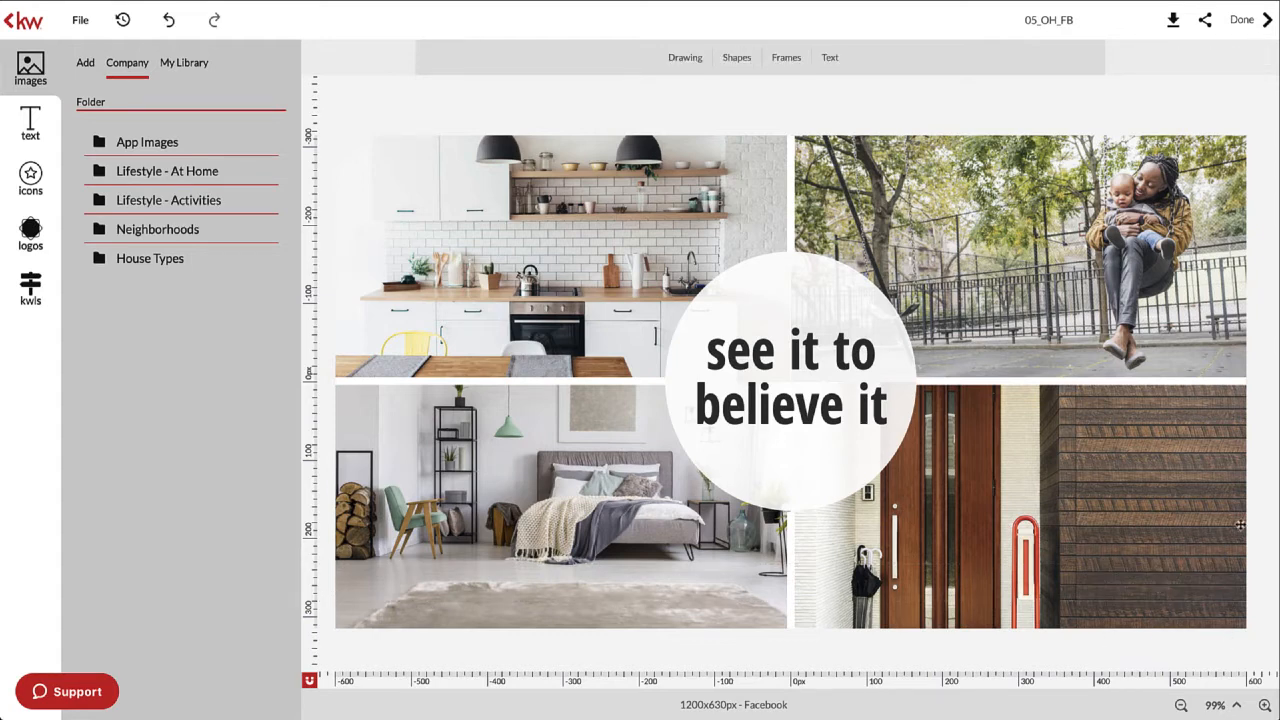
left_click(797, 370)
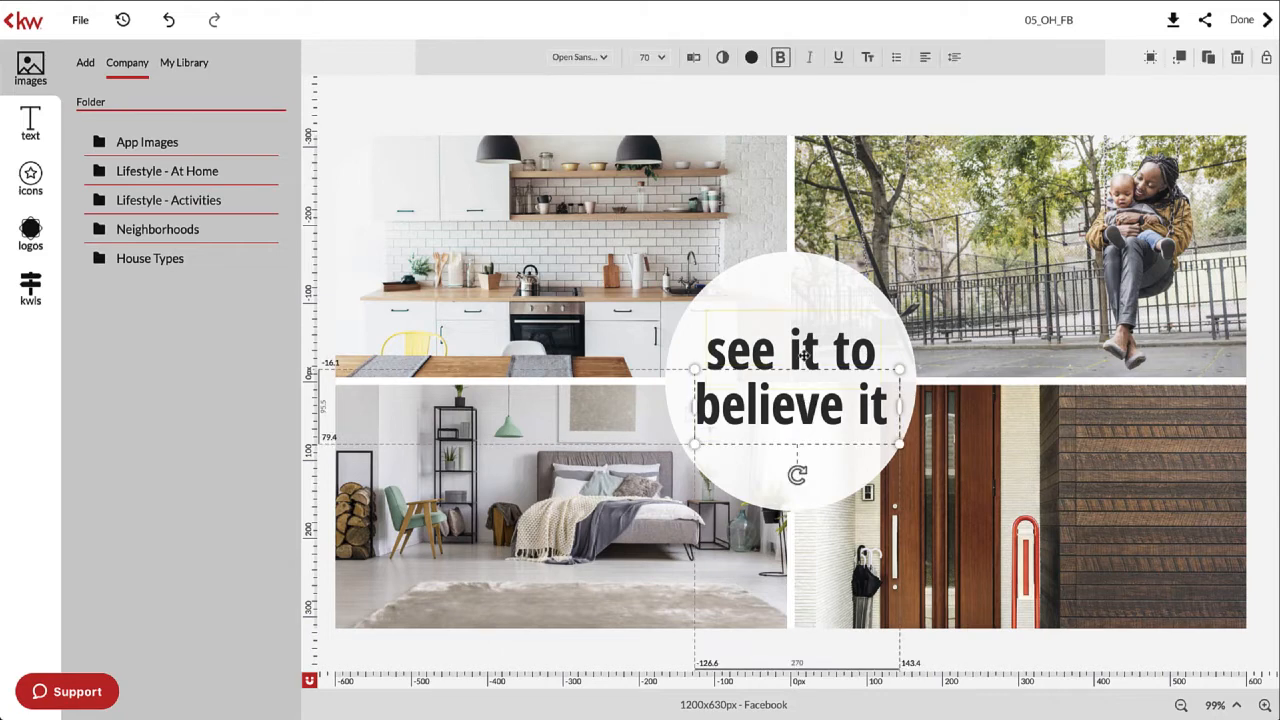
left_click(758, 362)
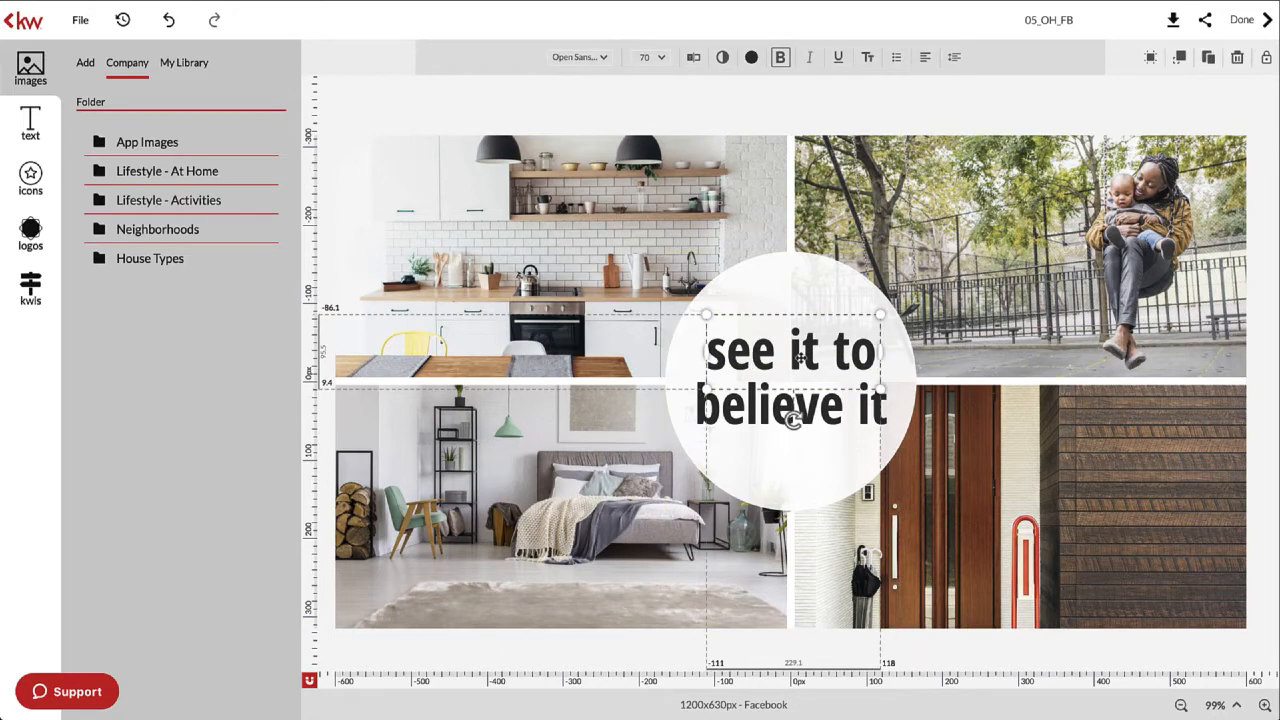
double_click(816, 361)
left_click(868, 360)
left_click_drag(868, 356, 708, 352)
double_click(713, 350)
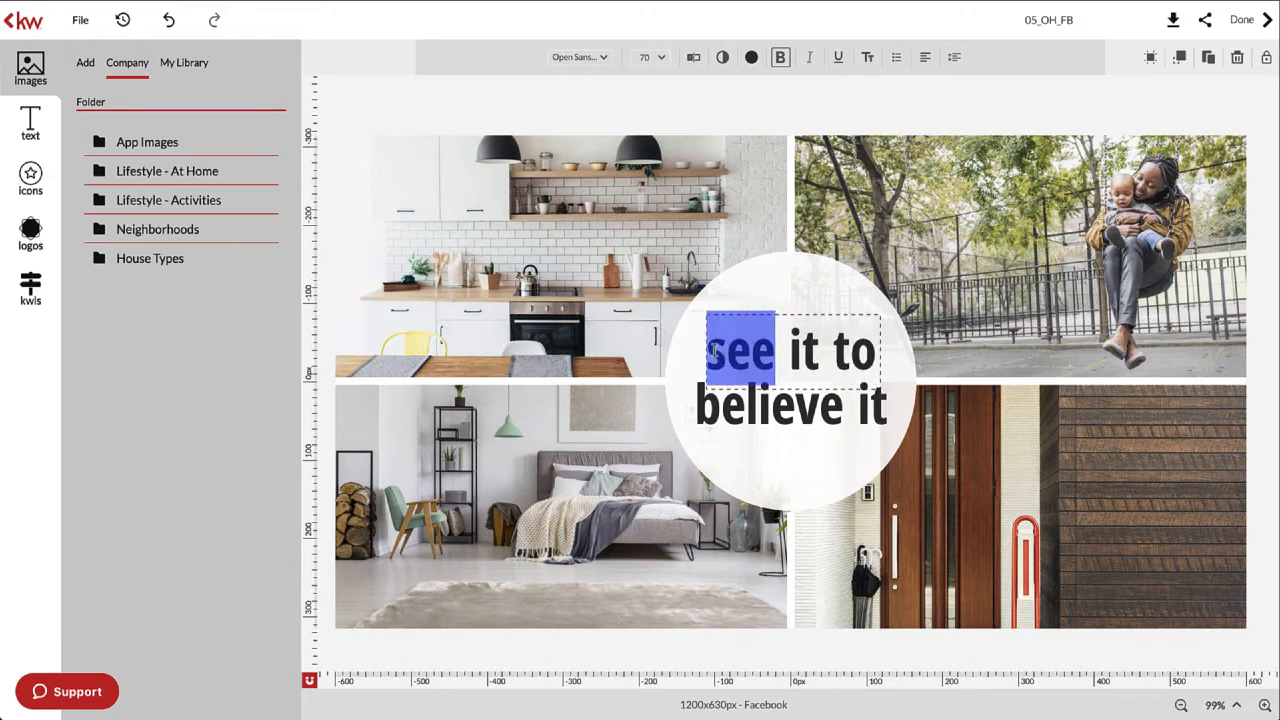
triple_click(713, 350)
type("$3")
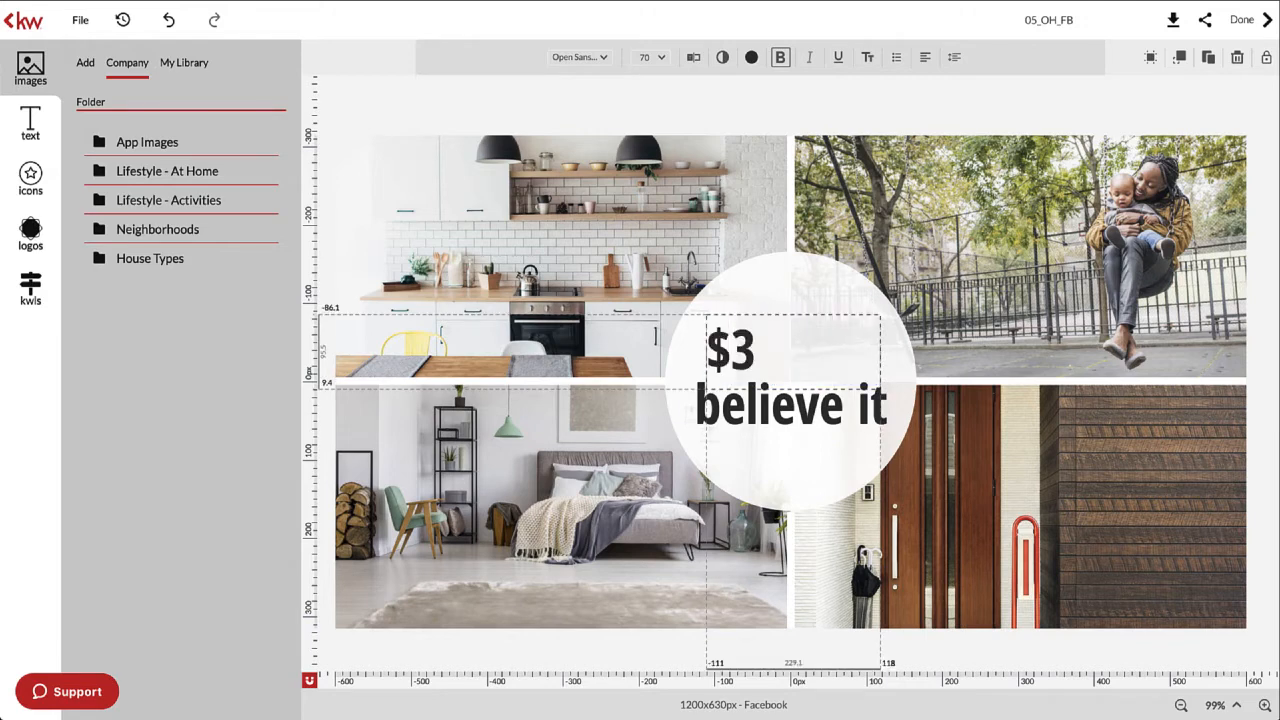
type("99,900")
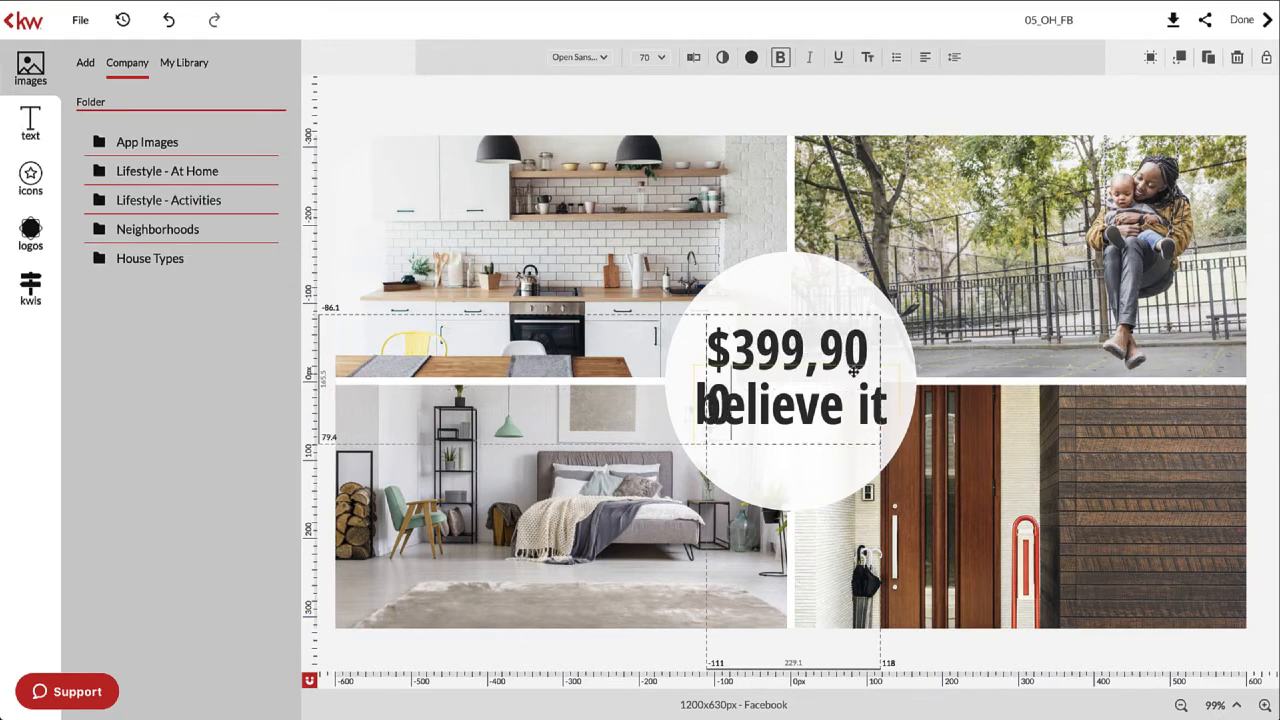
- Widen the price box, shrink it to 62 pt and nudge it back to centre
left_click(928, 338)
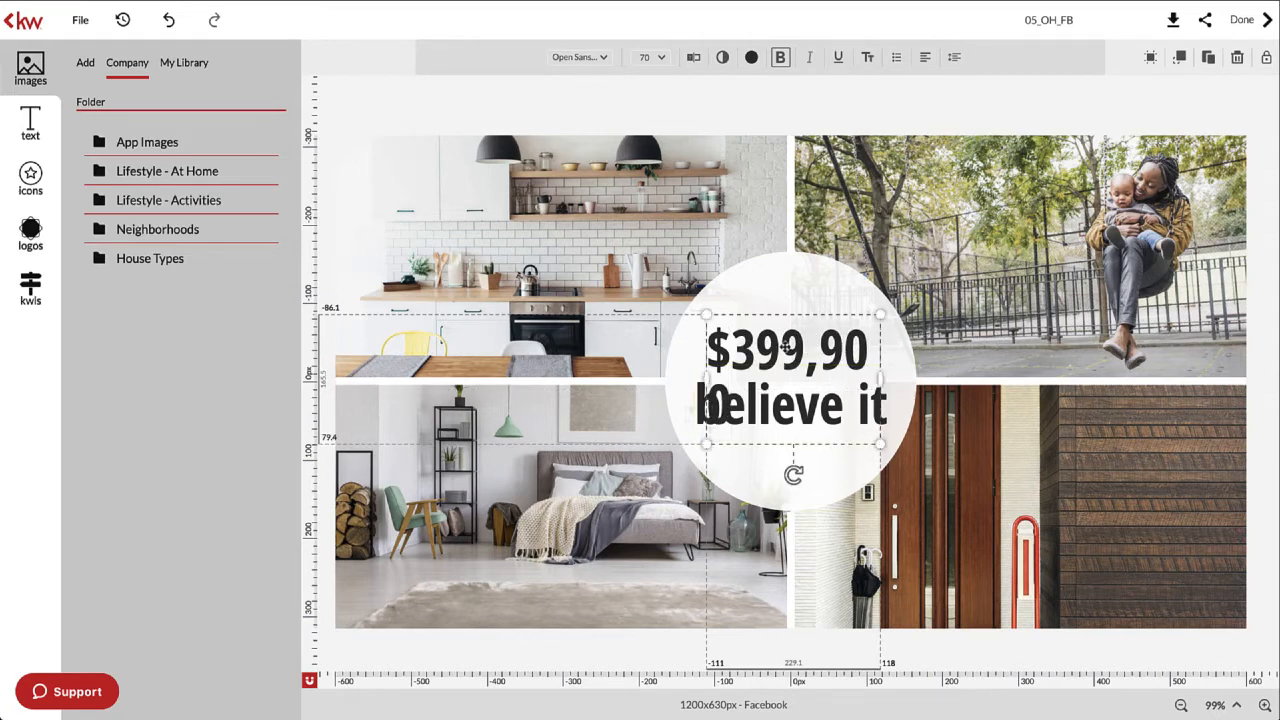
left_click_drag(704, 312, 700, 284)
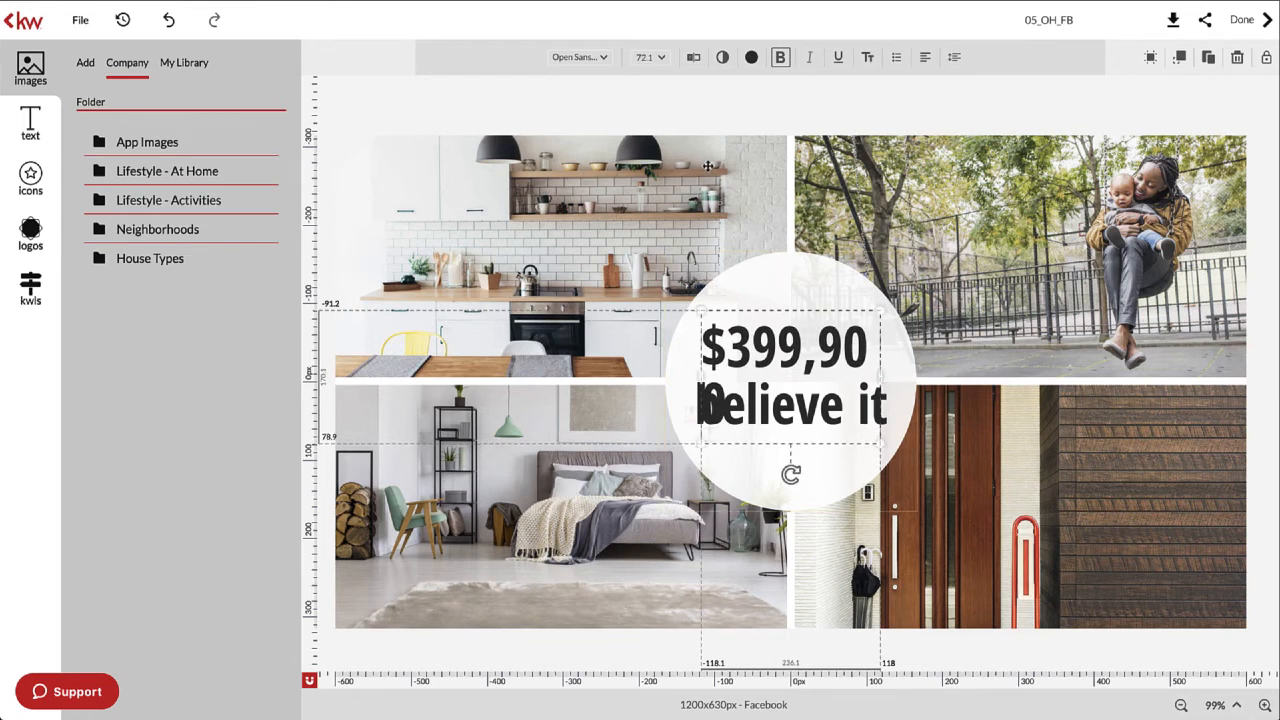
left_click(666, 60)
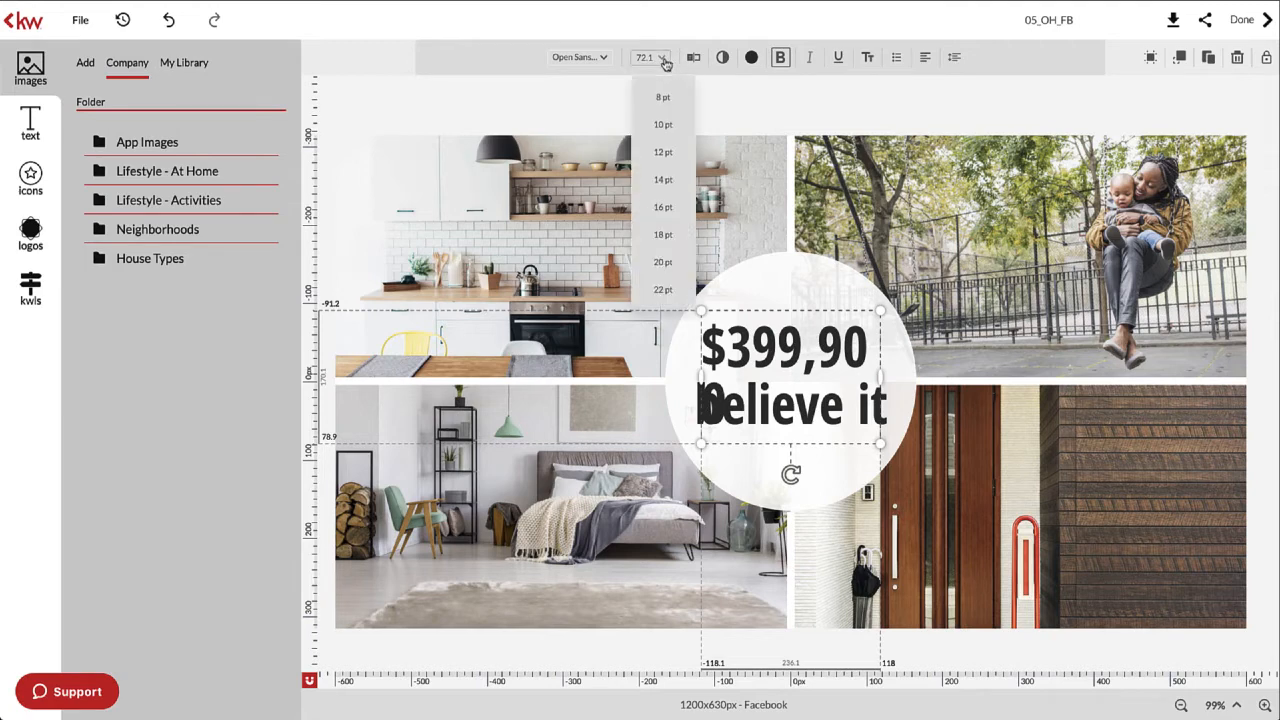
scroll(679, 212, "down", 3)
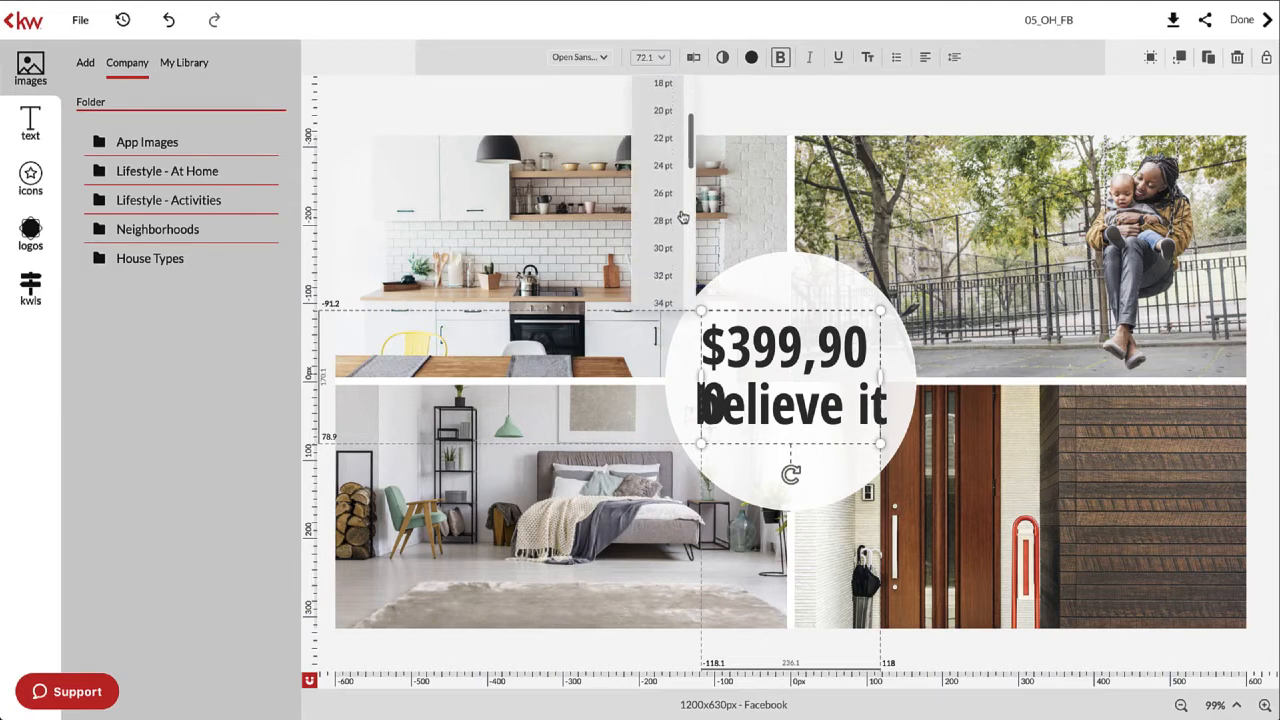
scroll(681, 217, "down", 4)
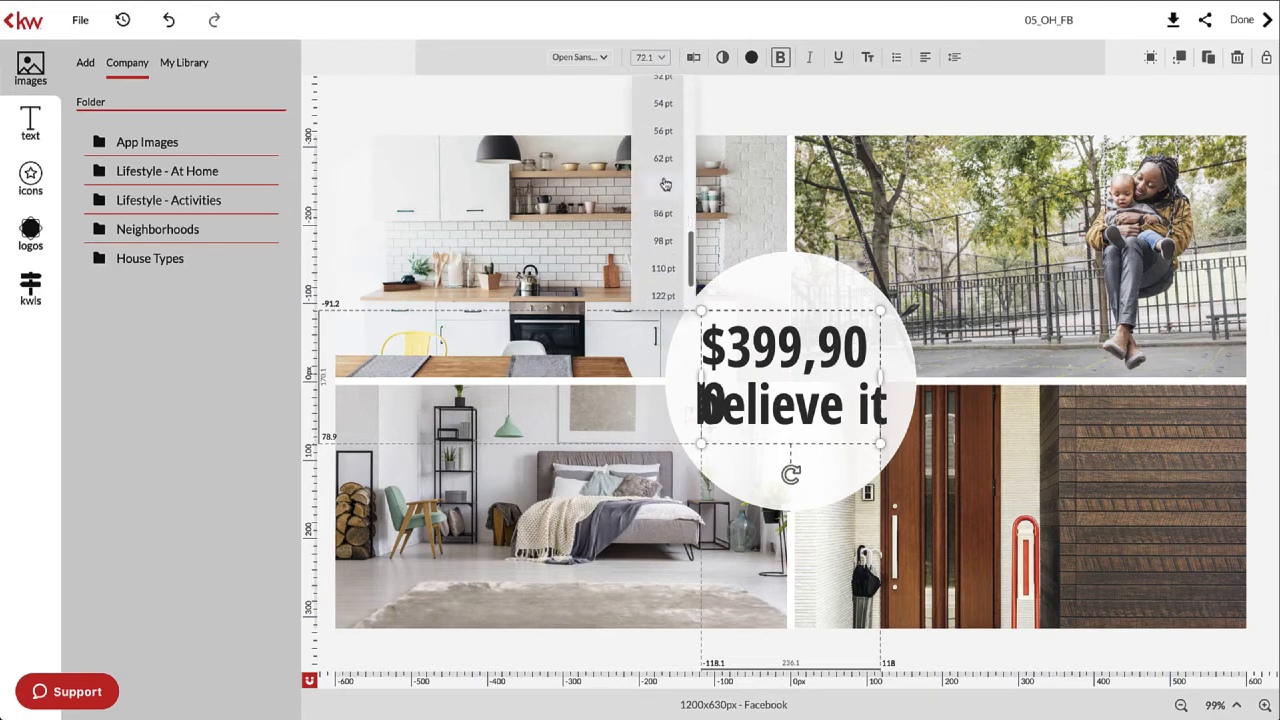
left_click(668, 163)
left_click(809, 267)
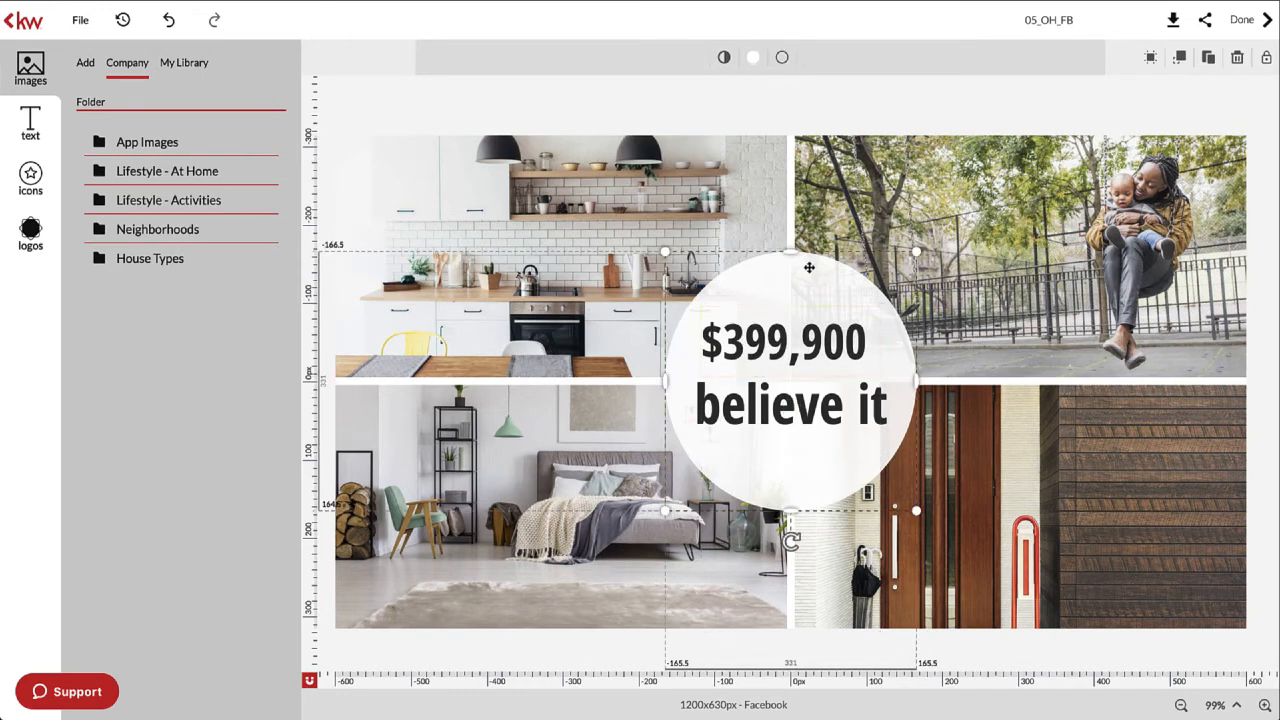
left_click(781, 337)
mouse_move(781, 337)
left_mouse_down()
mouse_move(818, 343)
mouse_move(770, 336)
mouse_move(826, 337)
mouse_move(762, 336)
mouse_move(777, 335)
left_mouse_up()
- Change the 'believe it' text under $399,900 to 'The Lakes' and deselect it
left_click(764, 274)
left_click(771, 424)
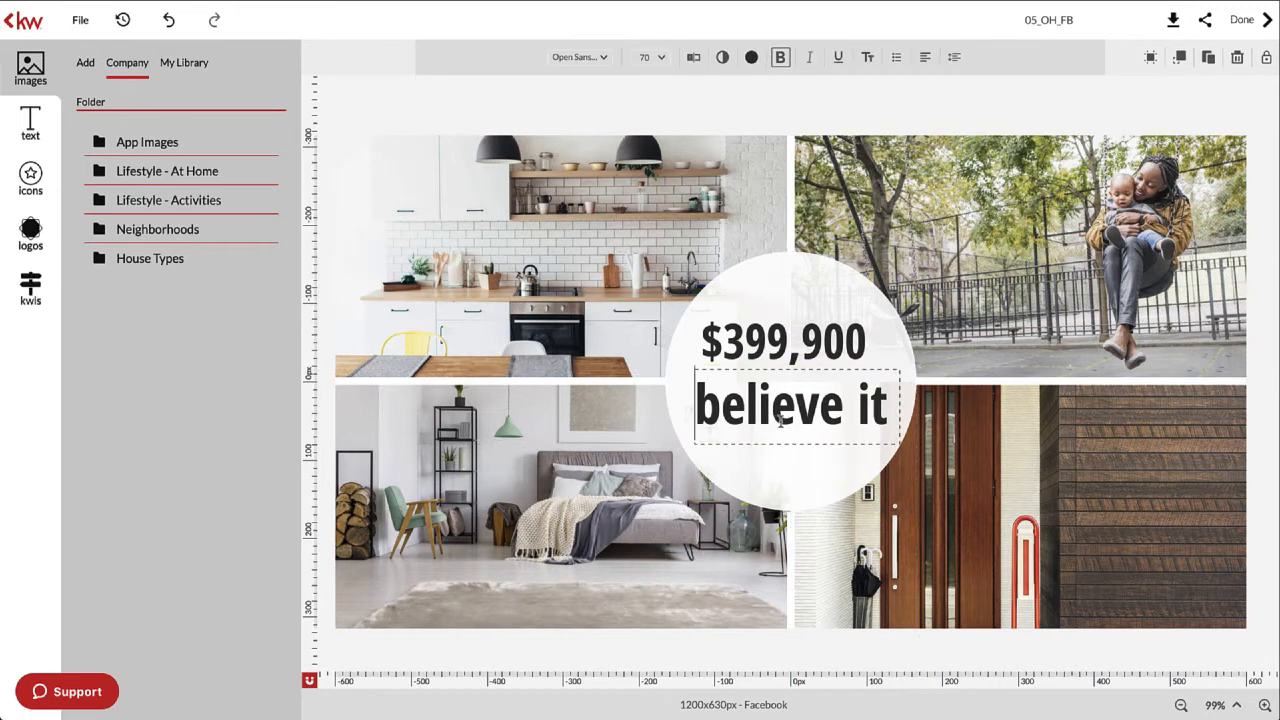
triple_click(784, 421)
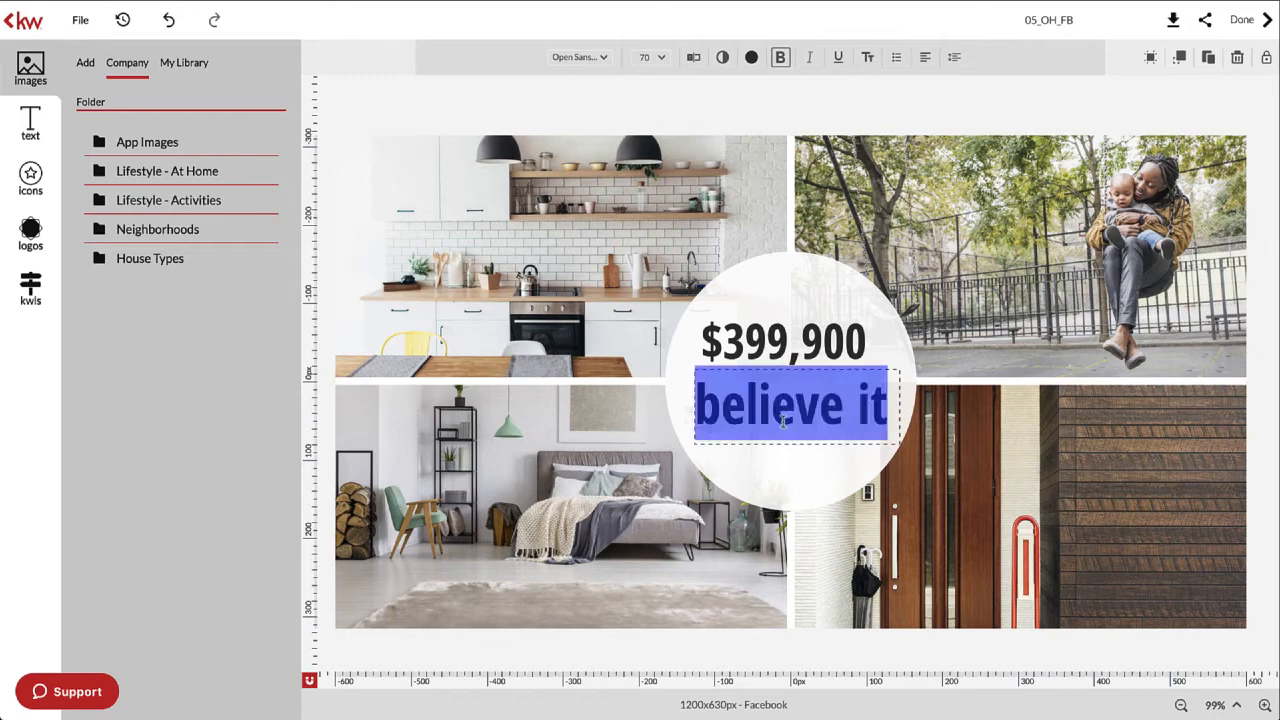
type("T")
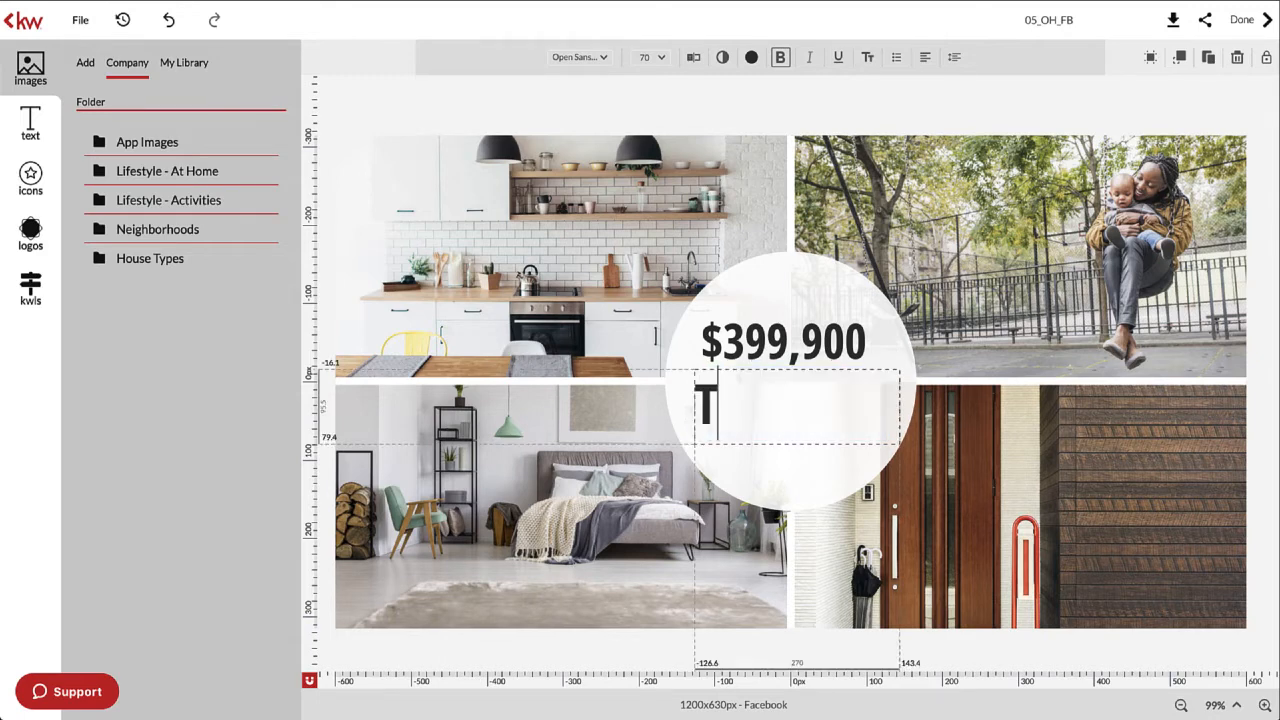
type("he Lake")
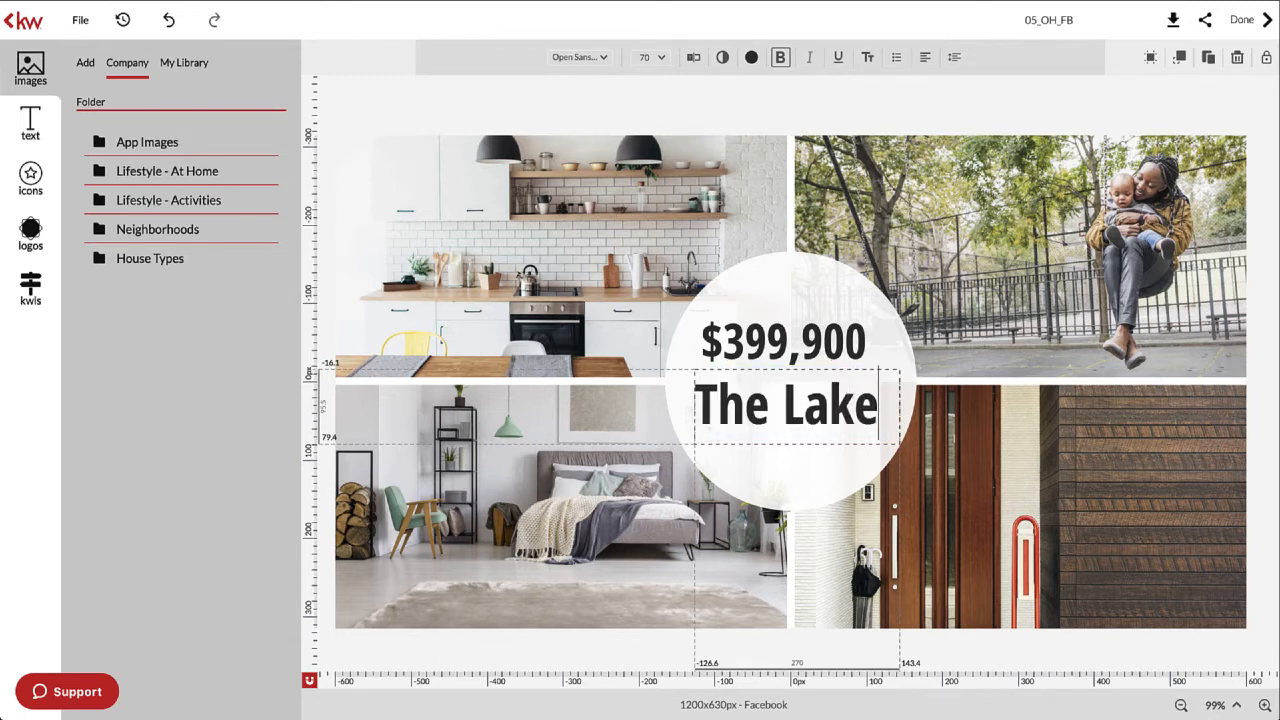
type("s")
key("Escape")
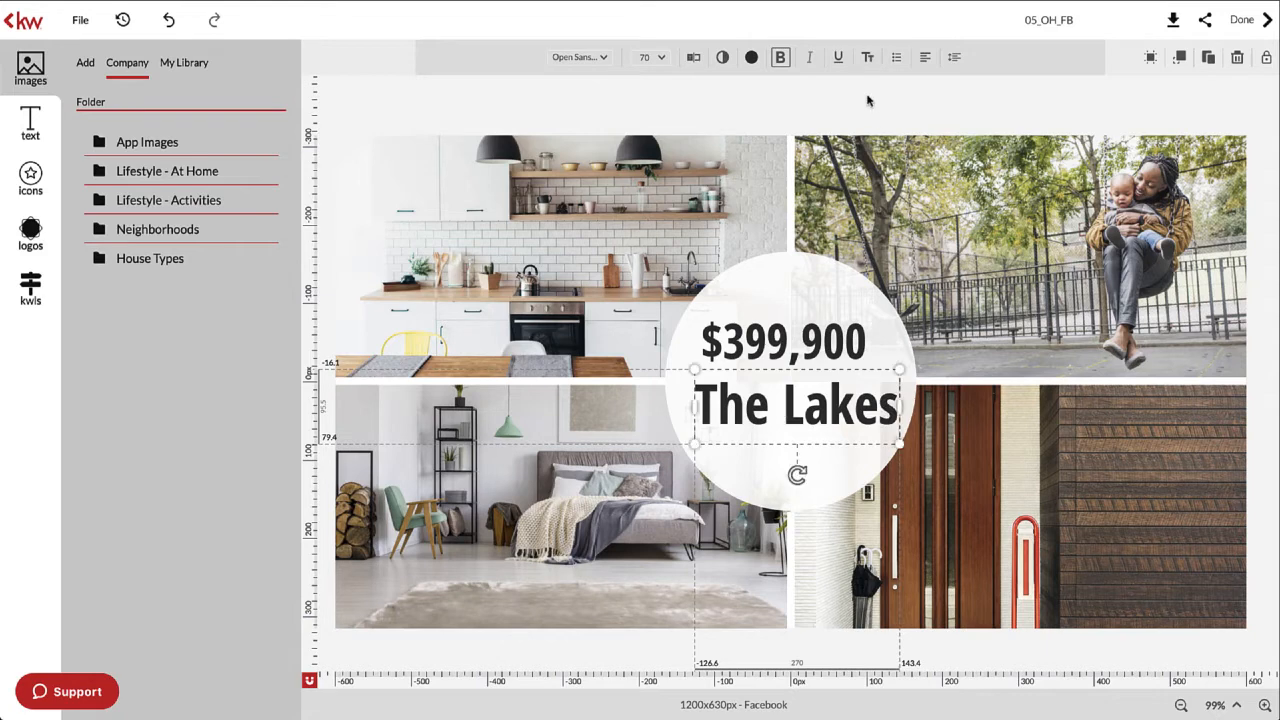
left_click(810, 122)
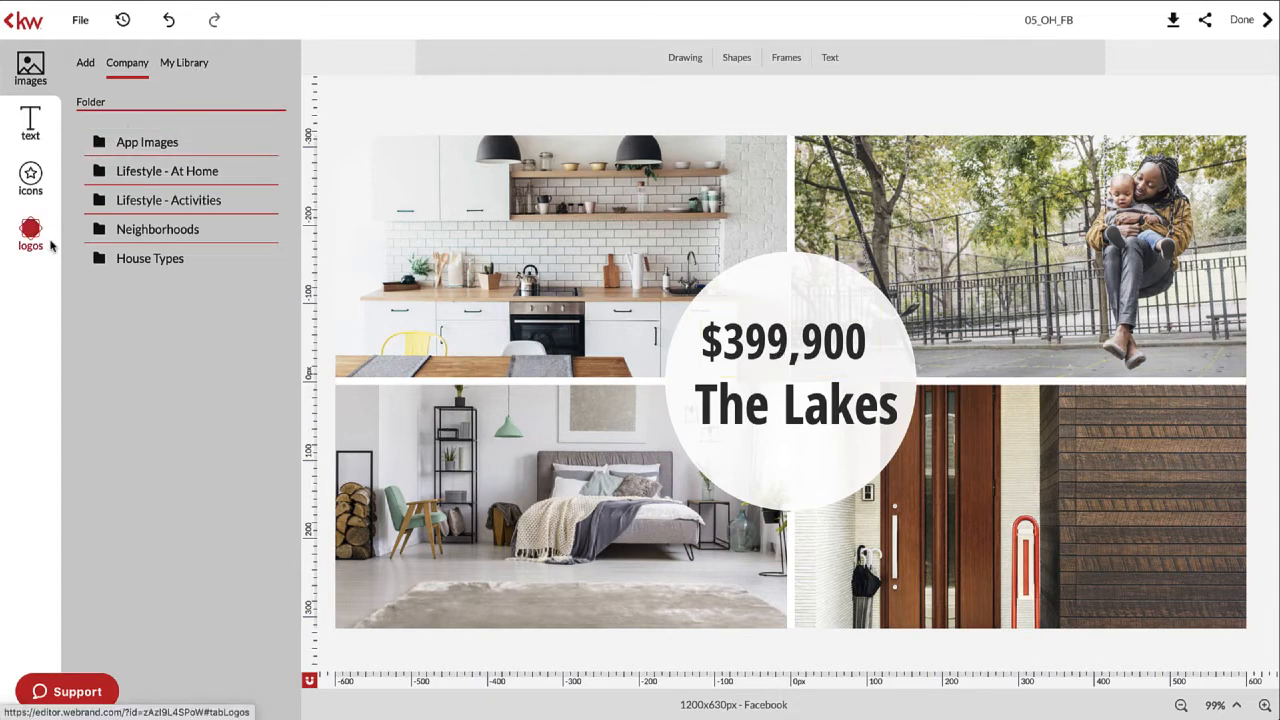
- Browse the image upload options, company folders, library and KW logo collection, then undo the last change
left_click(85, 63)
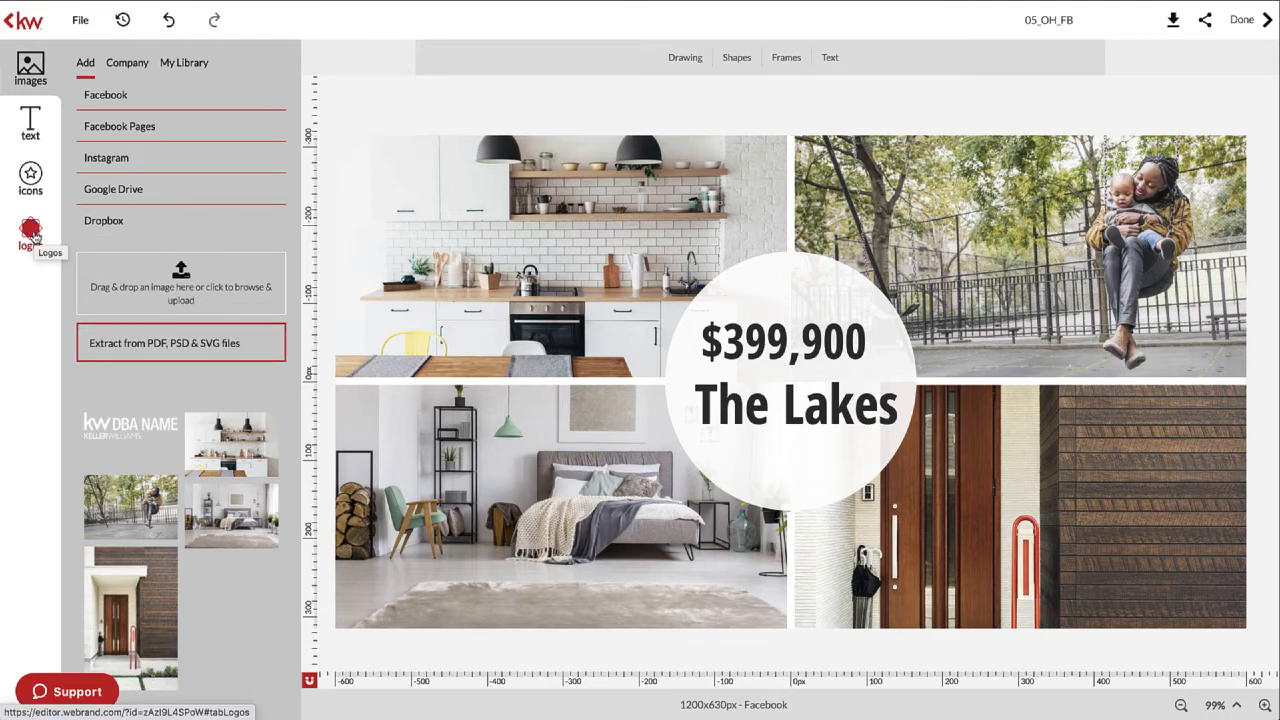
left_click(131, 65)
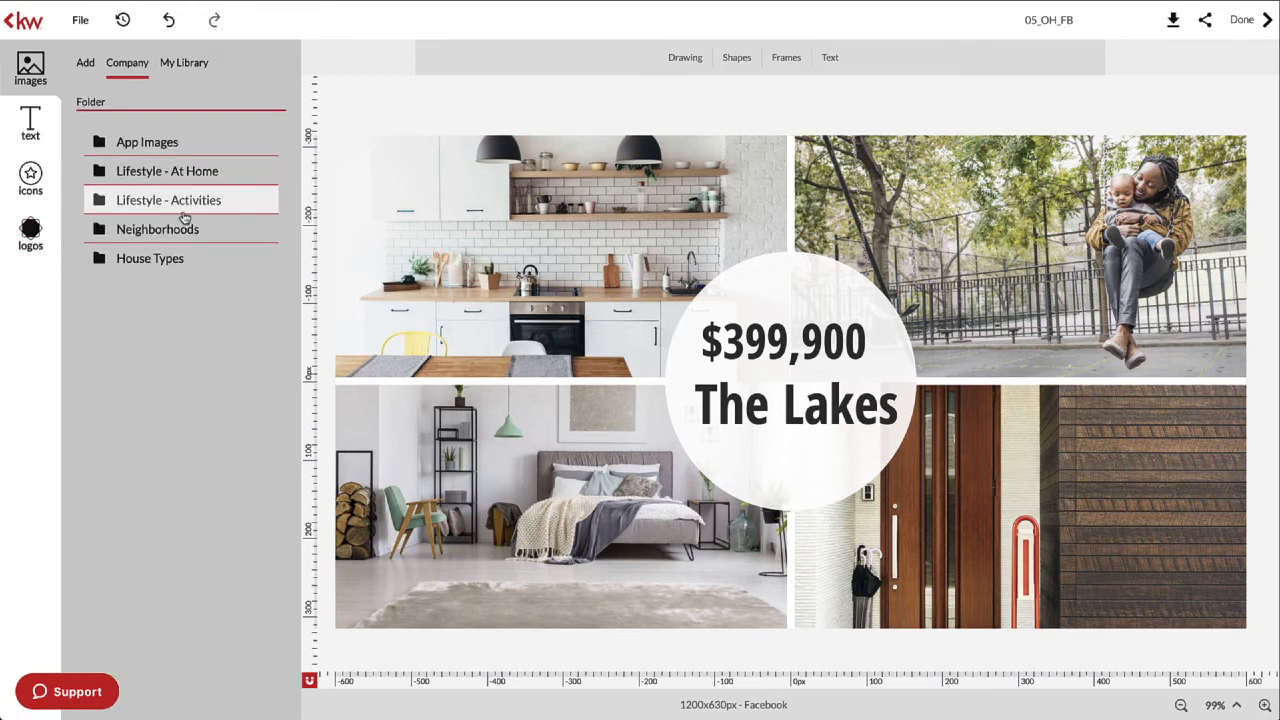
left_click(173, 65)
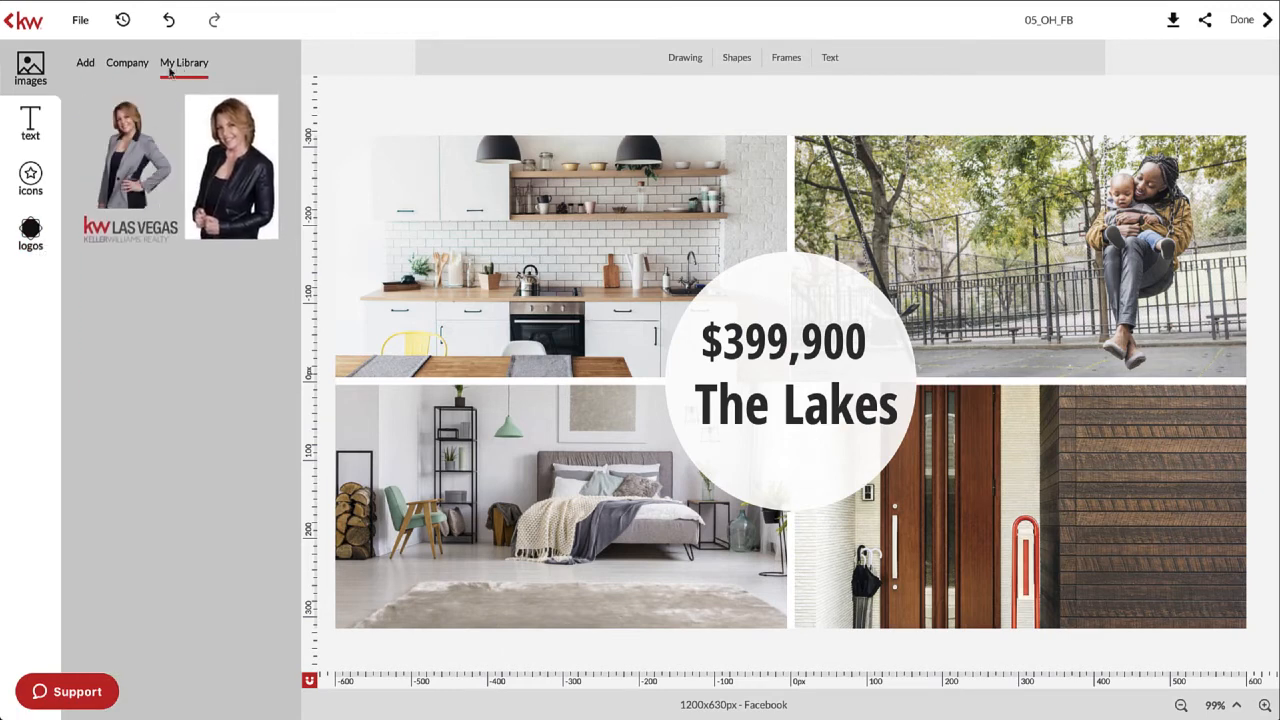
left_click(88, 63)
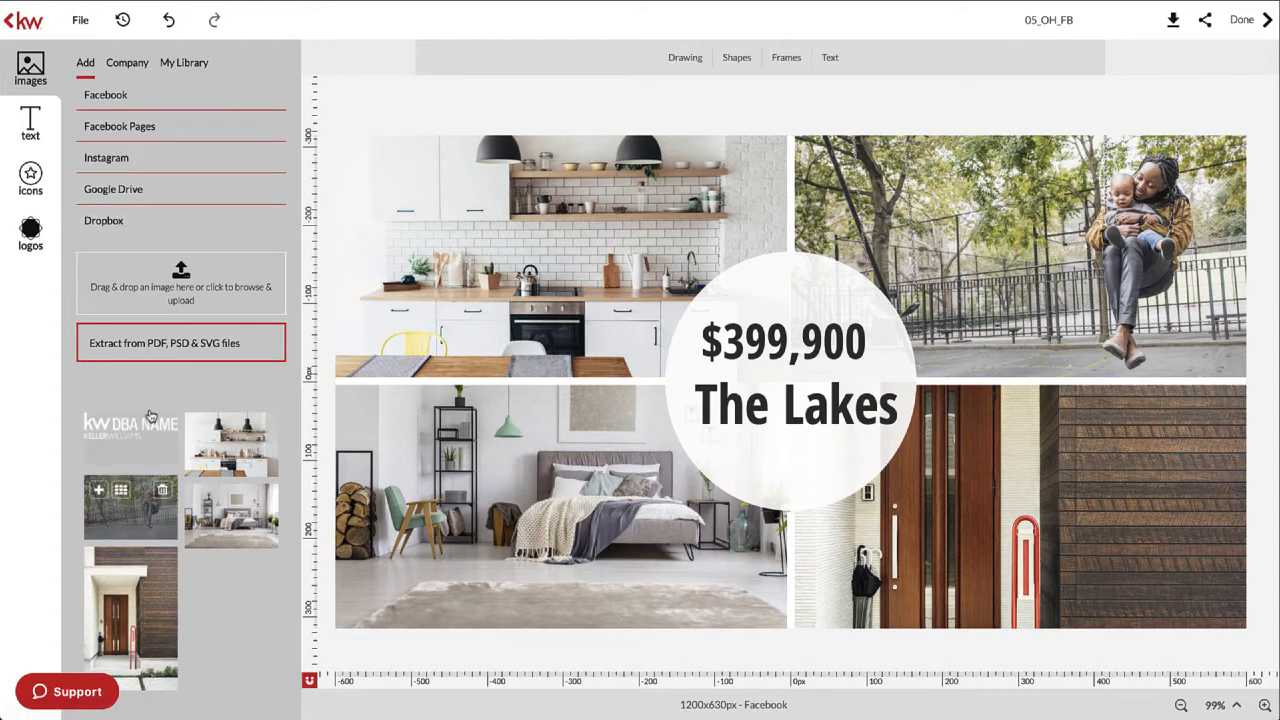
left_click(29, 232)
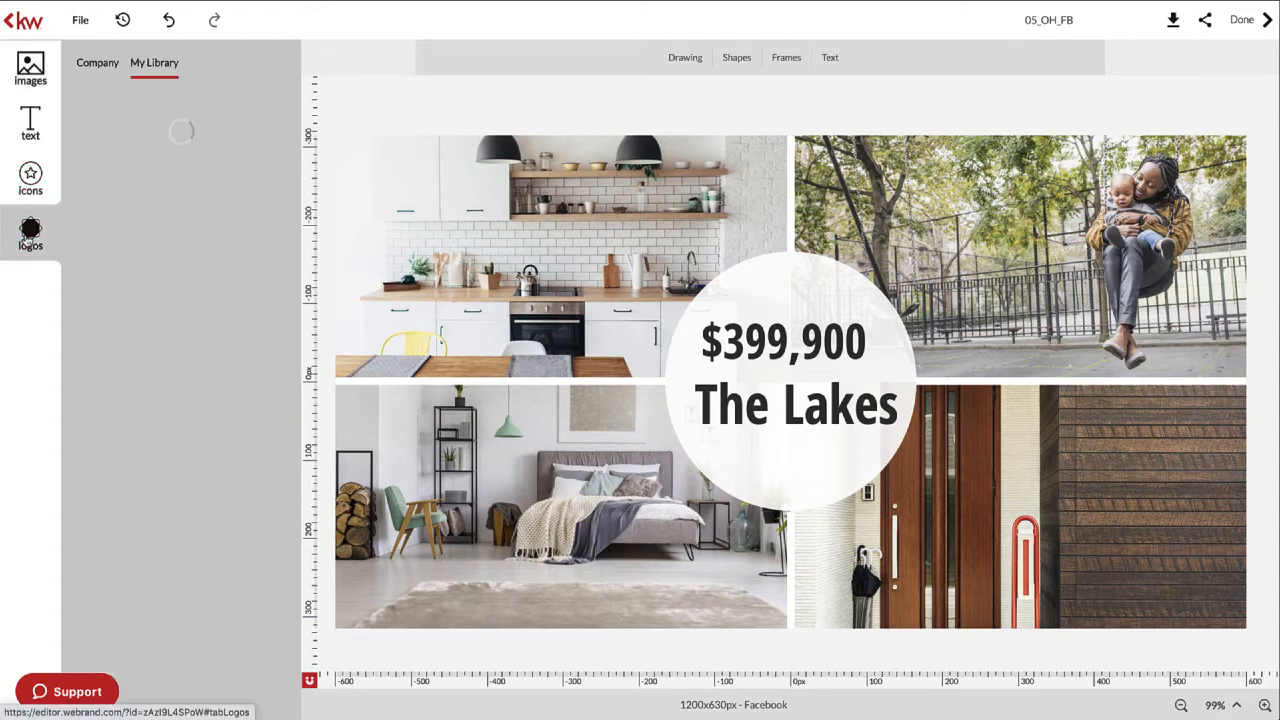
left_click(96, 66)
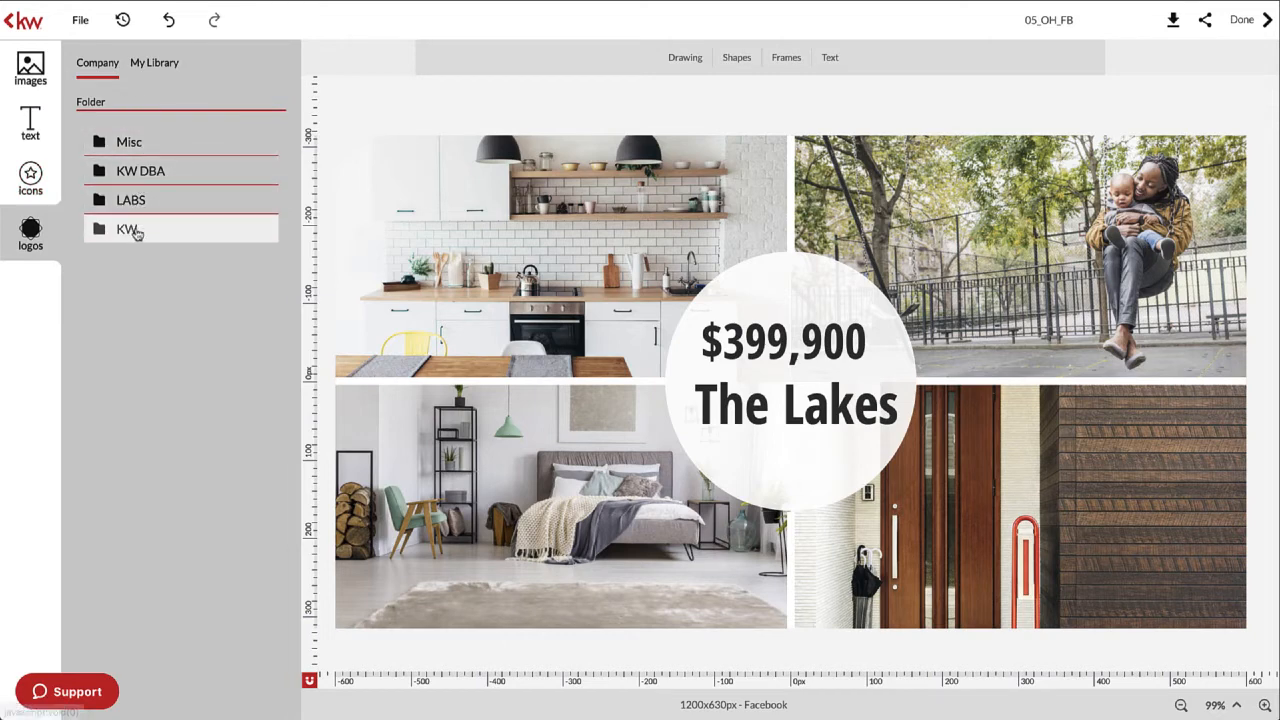
left_click(135, 232)
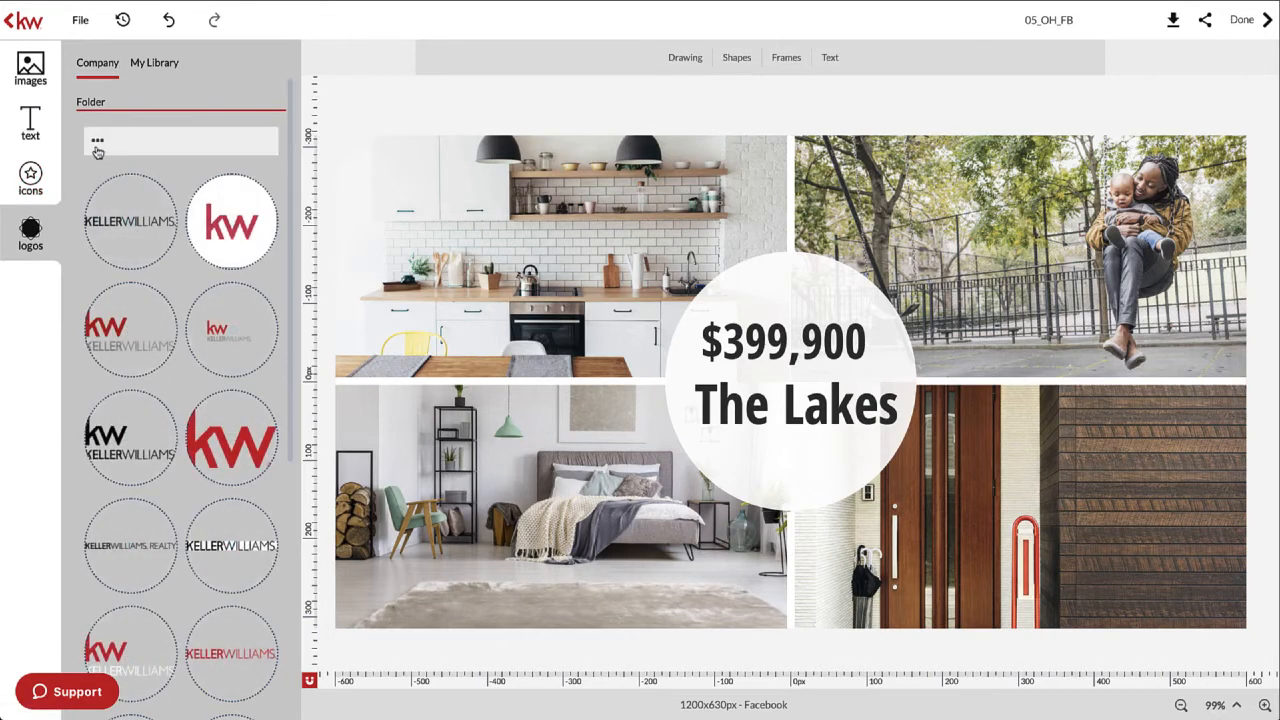
left_click(137, 65)
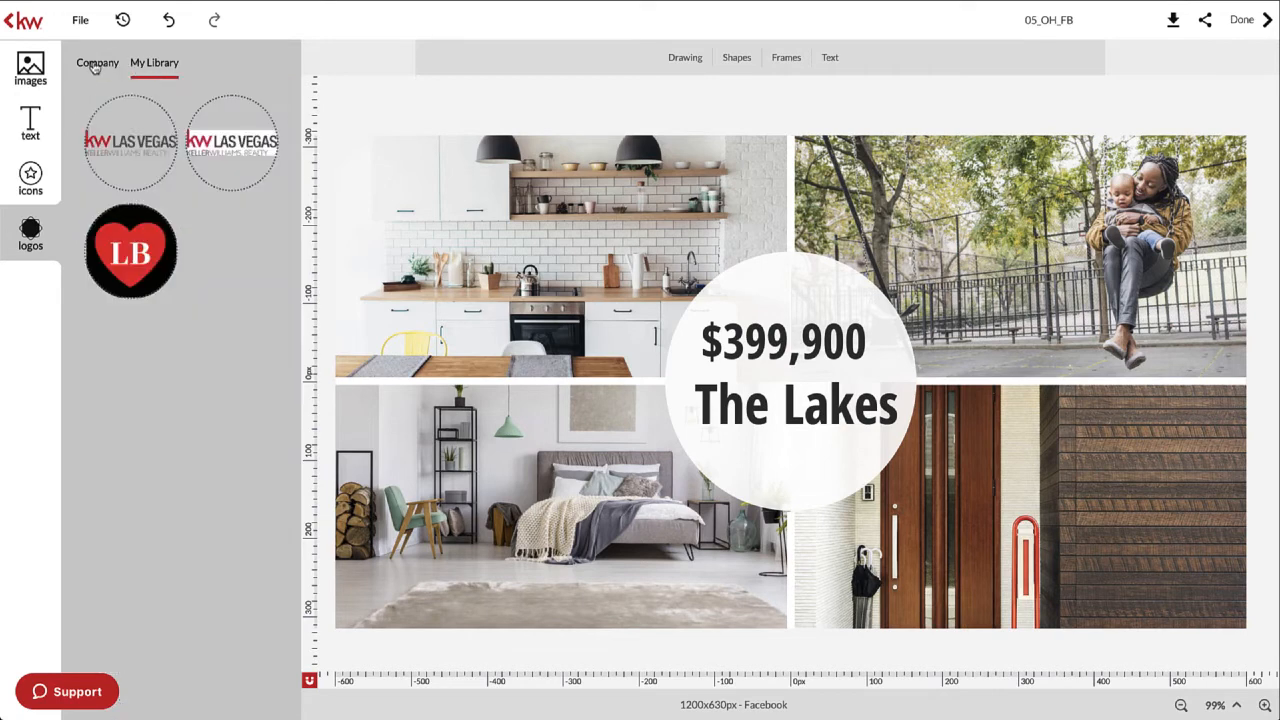
left_click(95, 66)
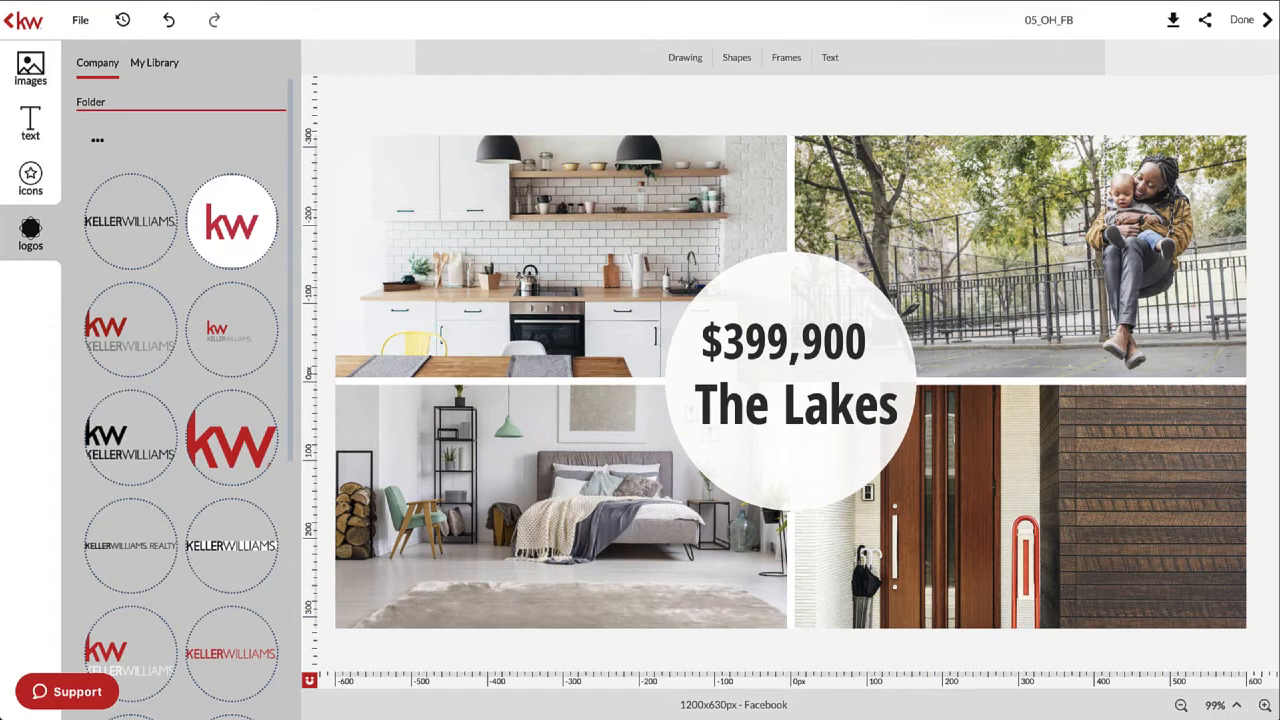
key("super+z")
mouse_move(95, 601)
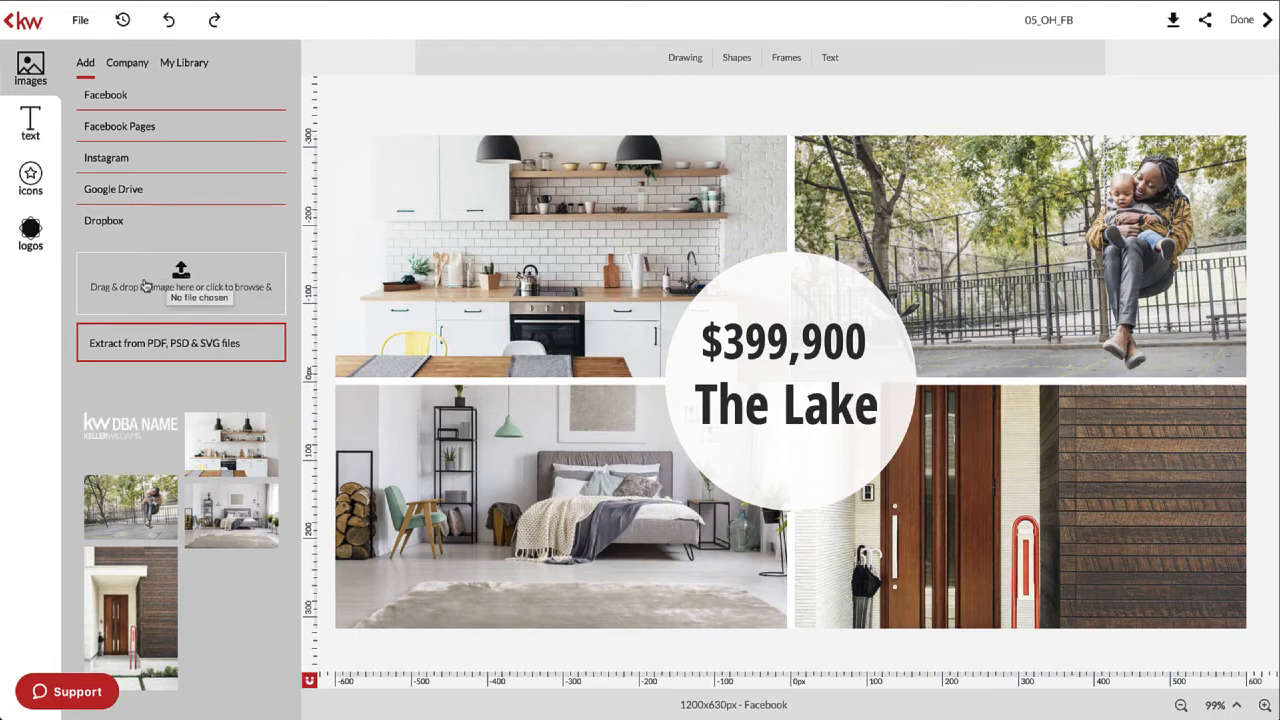
left_click(181, 281)
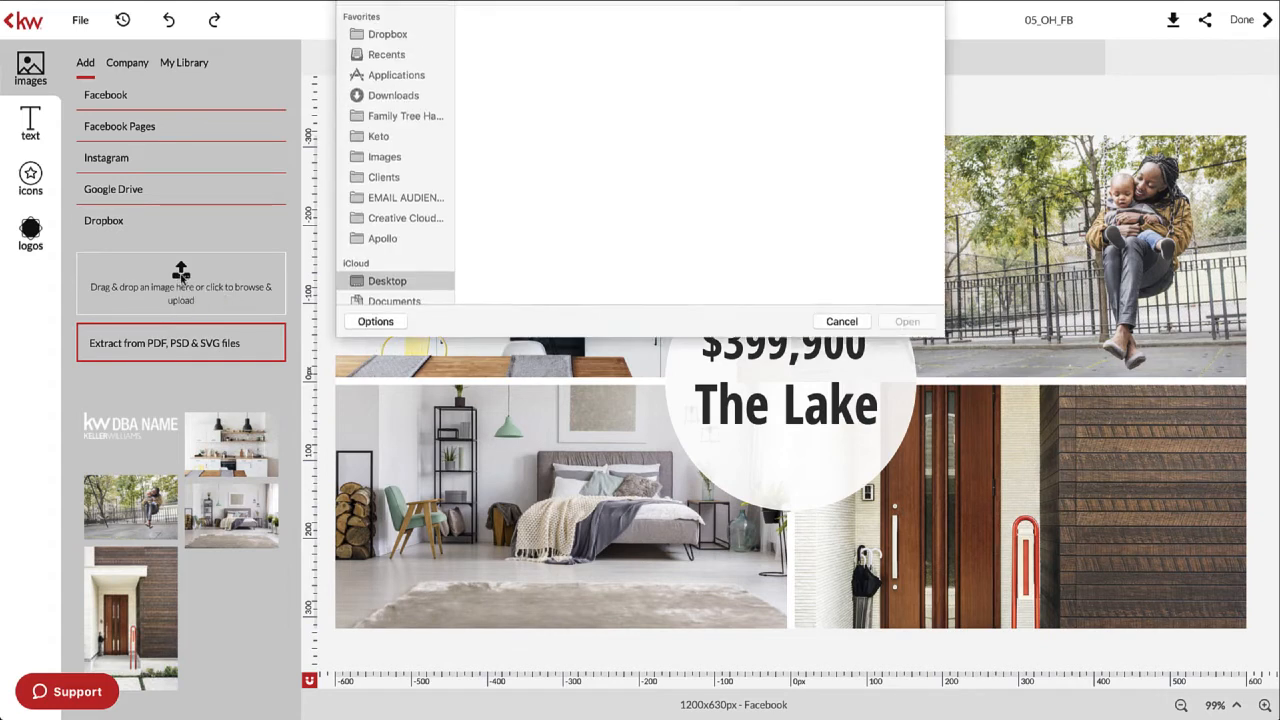
left_click(390, 160)
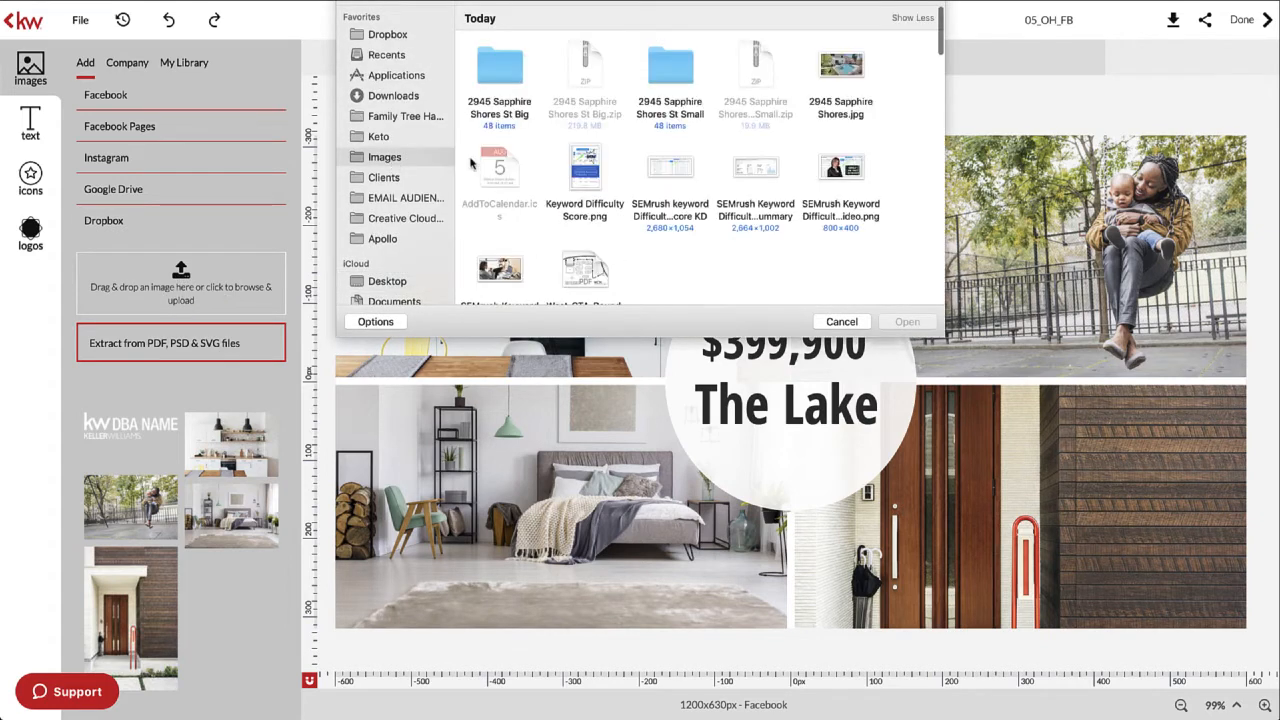
double_click(675, 78)
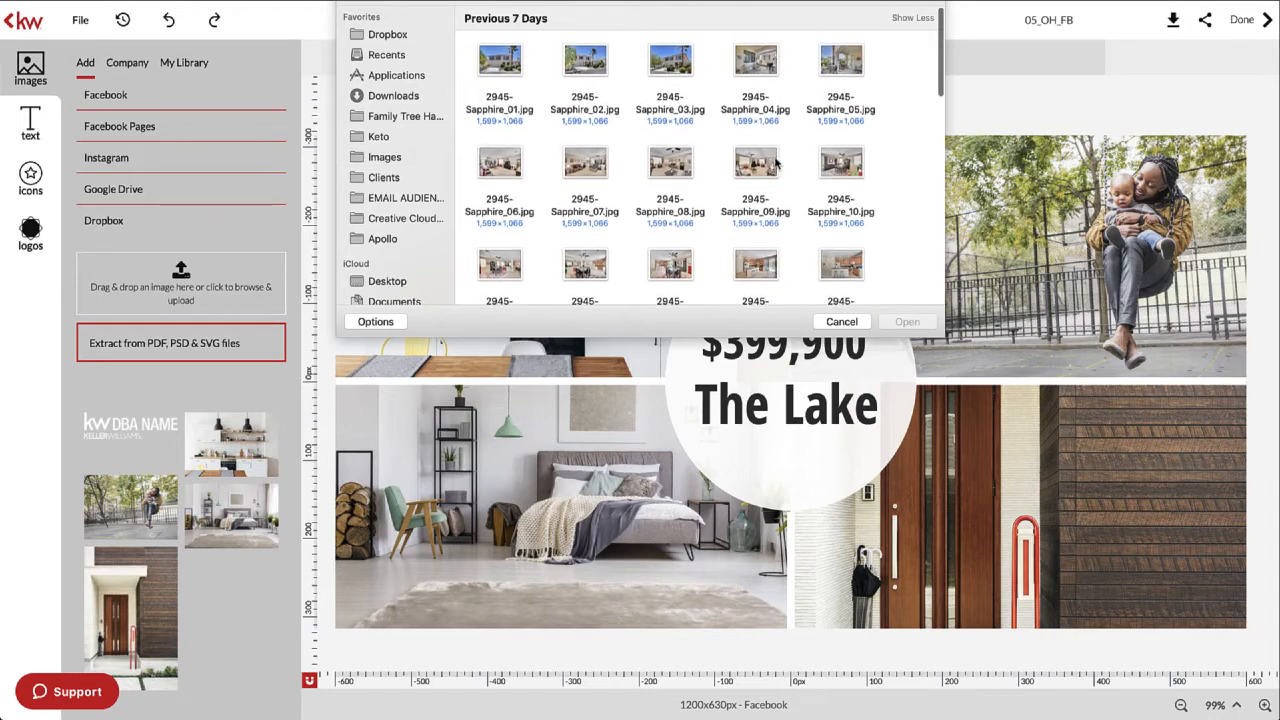
left_click_drag(940, 331, 932, 296)
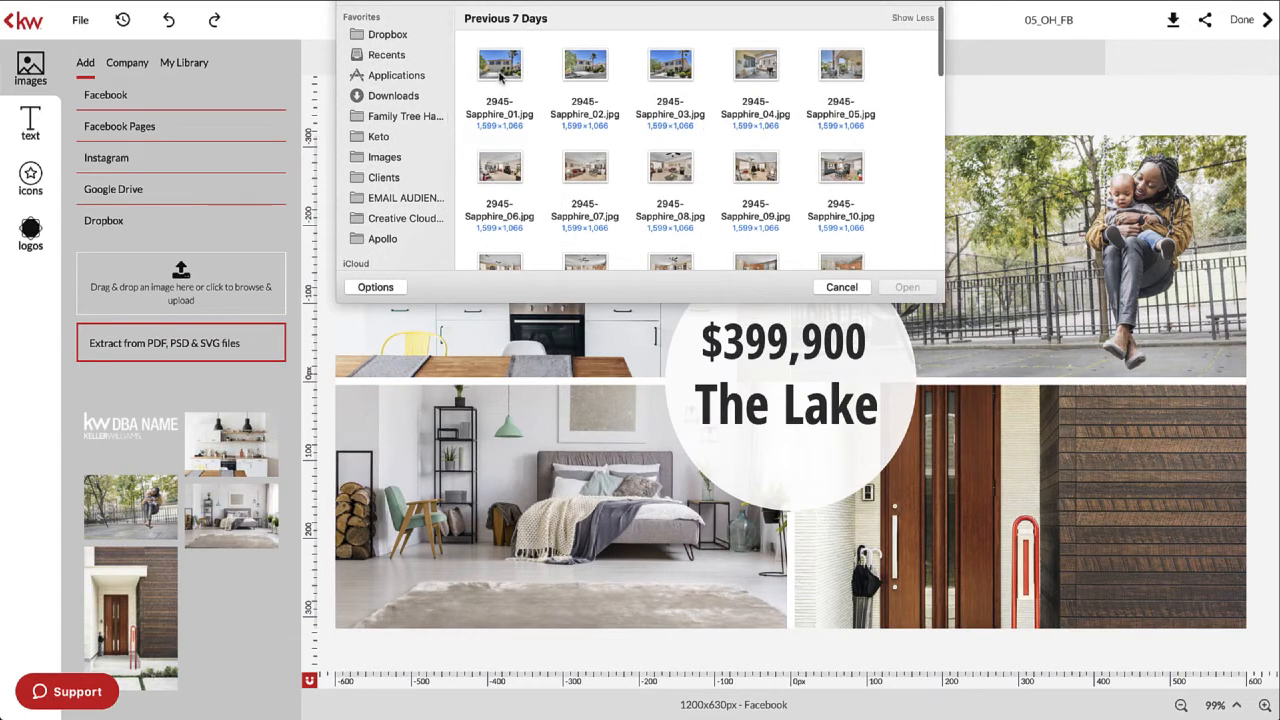
left_click(521, 70)
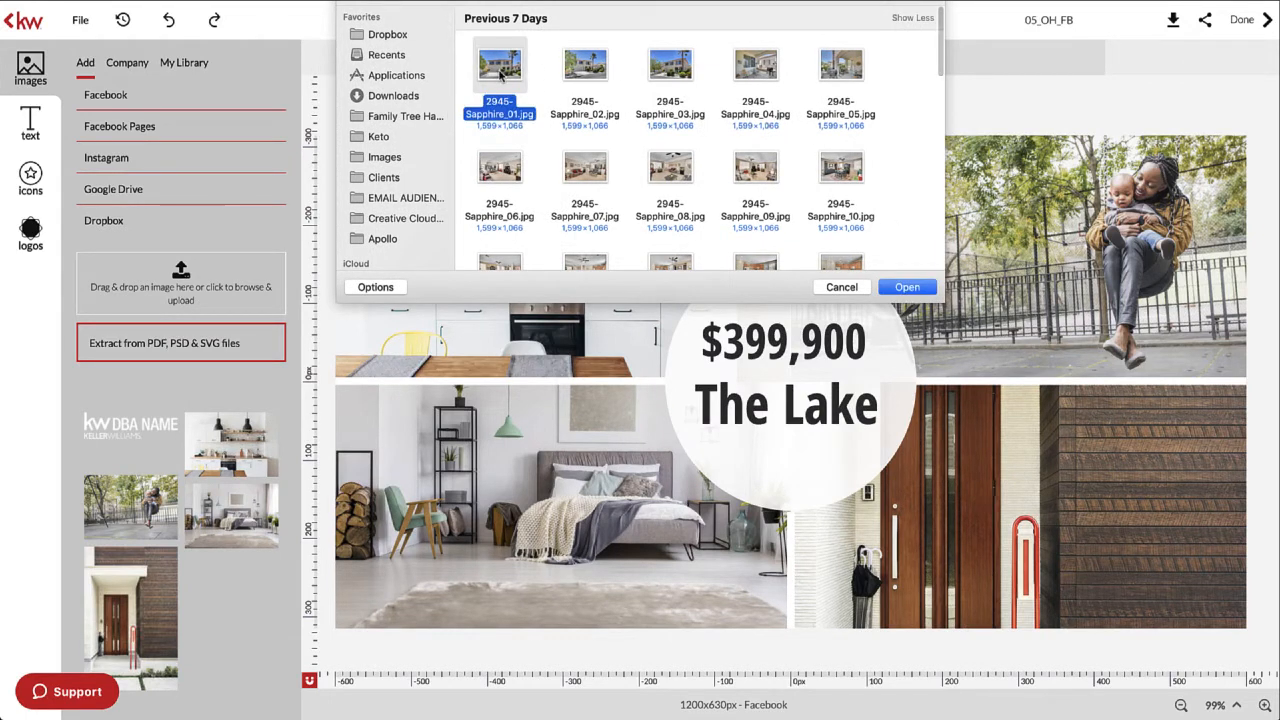
left_click_drag(521, 70, 541, 86)
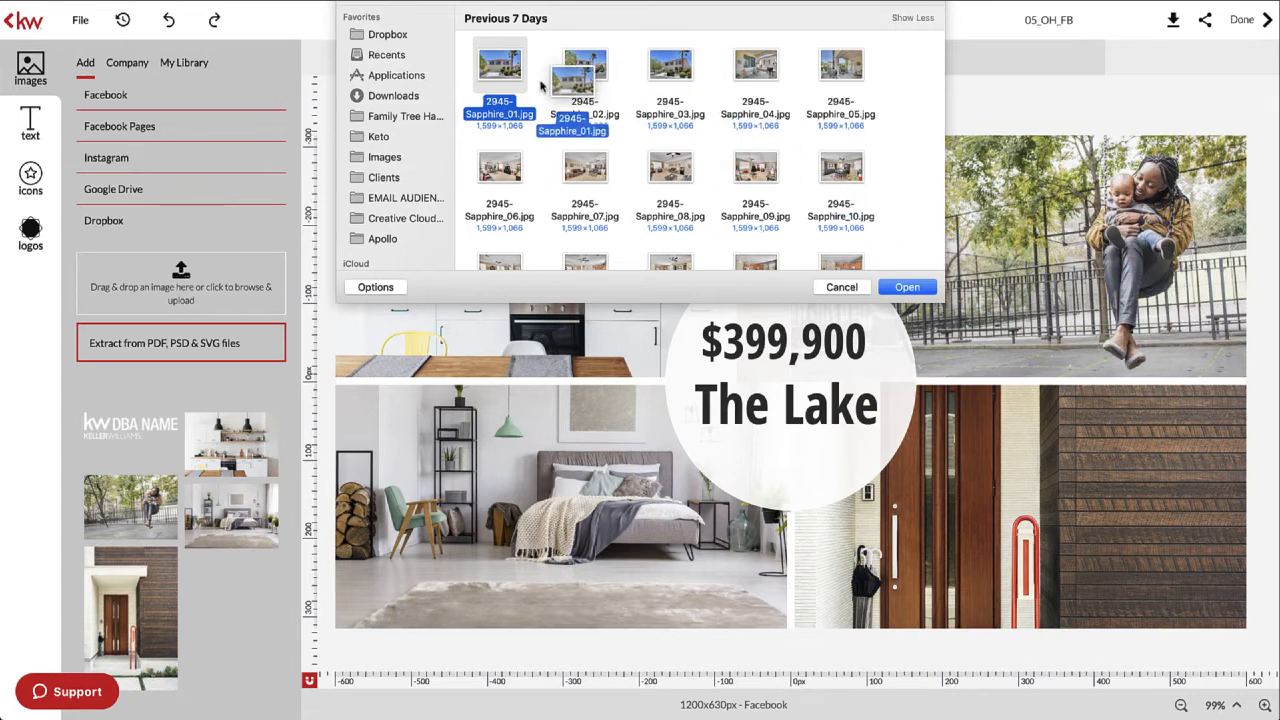
- Select the Sapphire_16 and Sapphire_35 photos and upload them to the image library
scroll(636, 93, "down", 2)
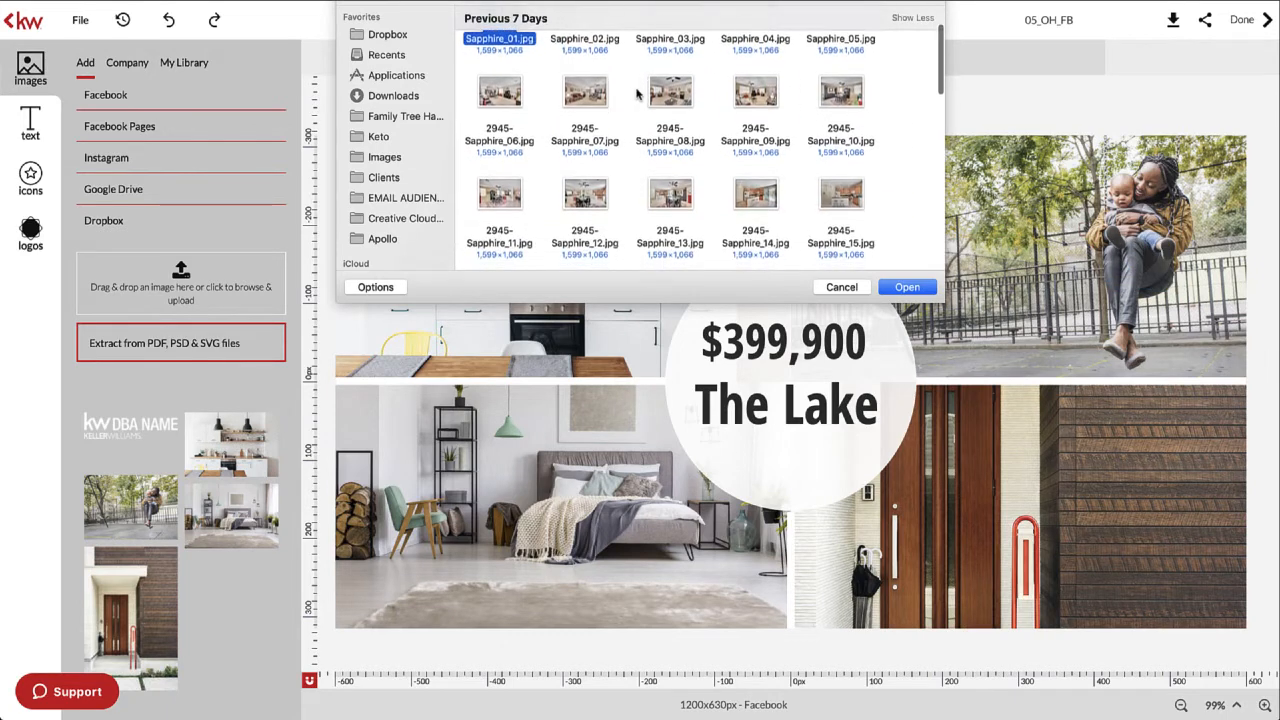
scroll(636, 93, "up", 2)
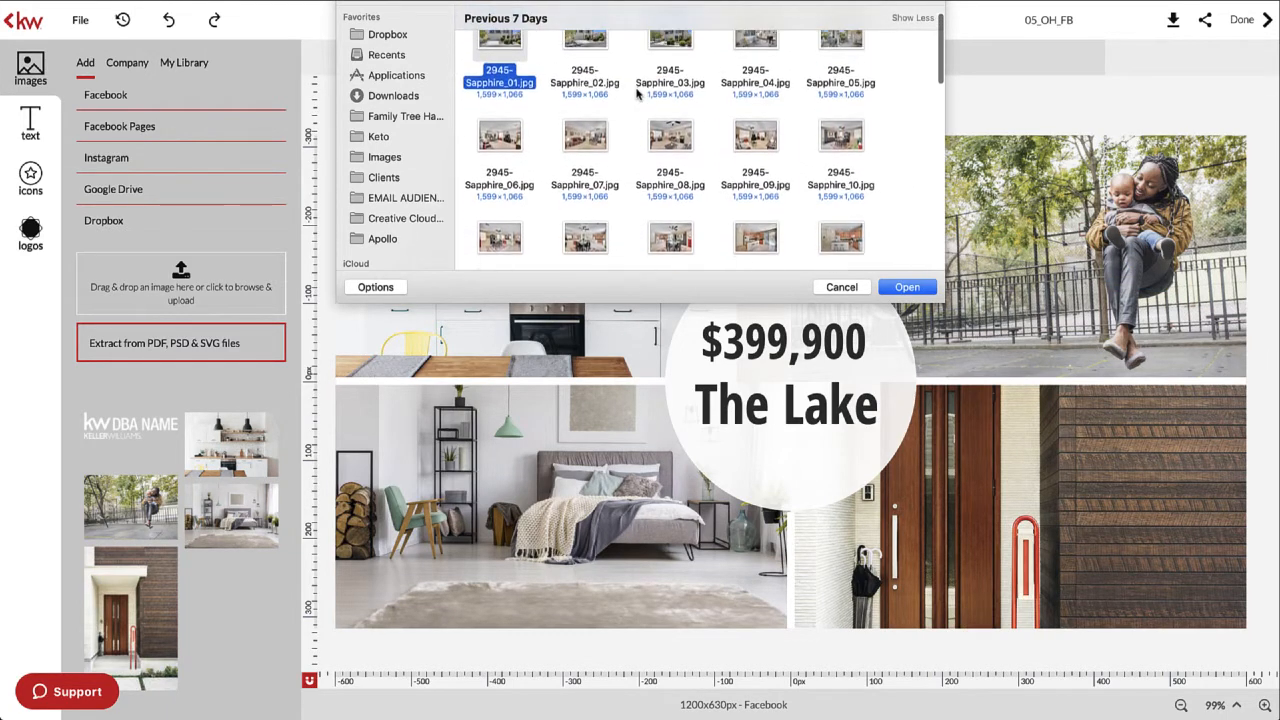
scroll(636, 93, "down", 1)
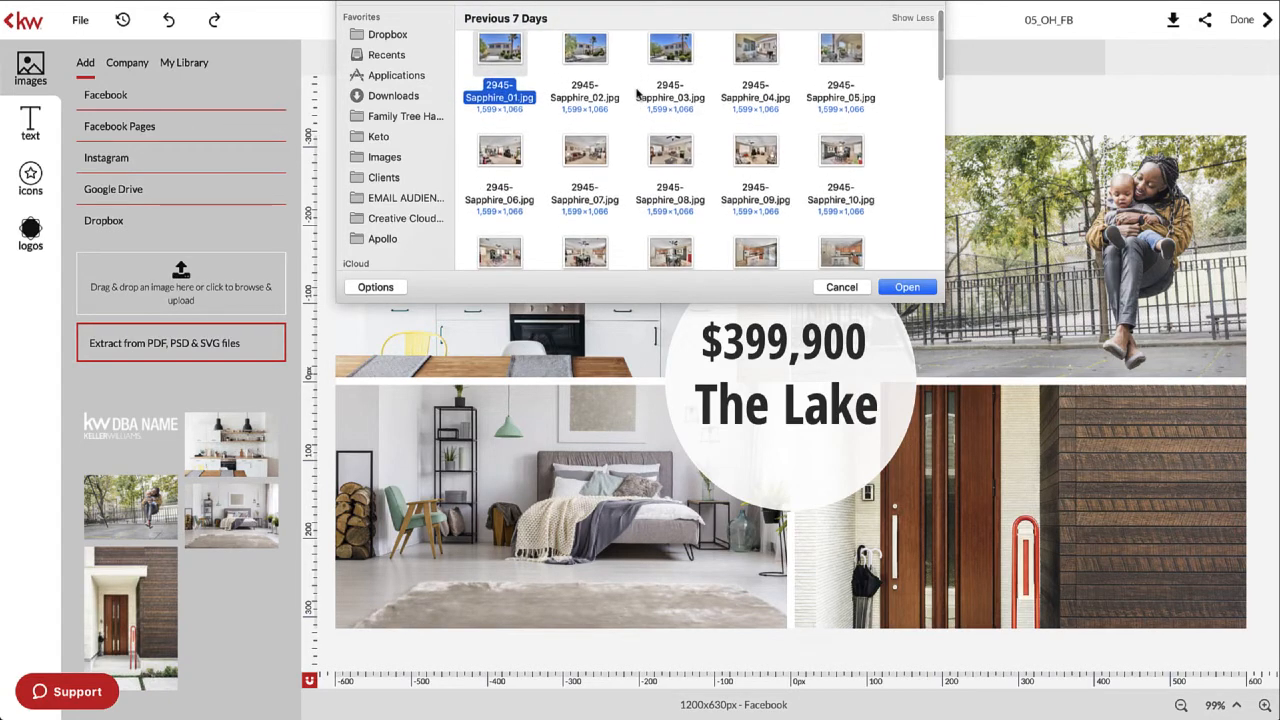
scroll(636, 93, "down", 15)
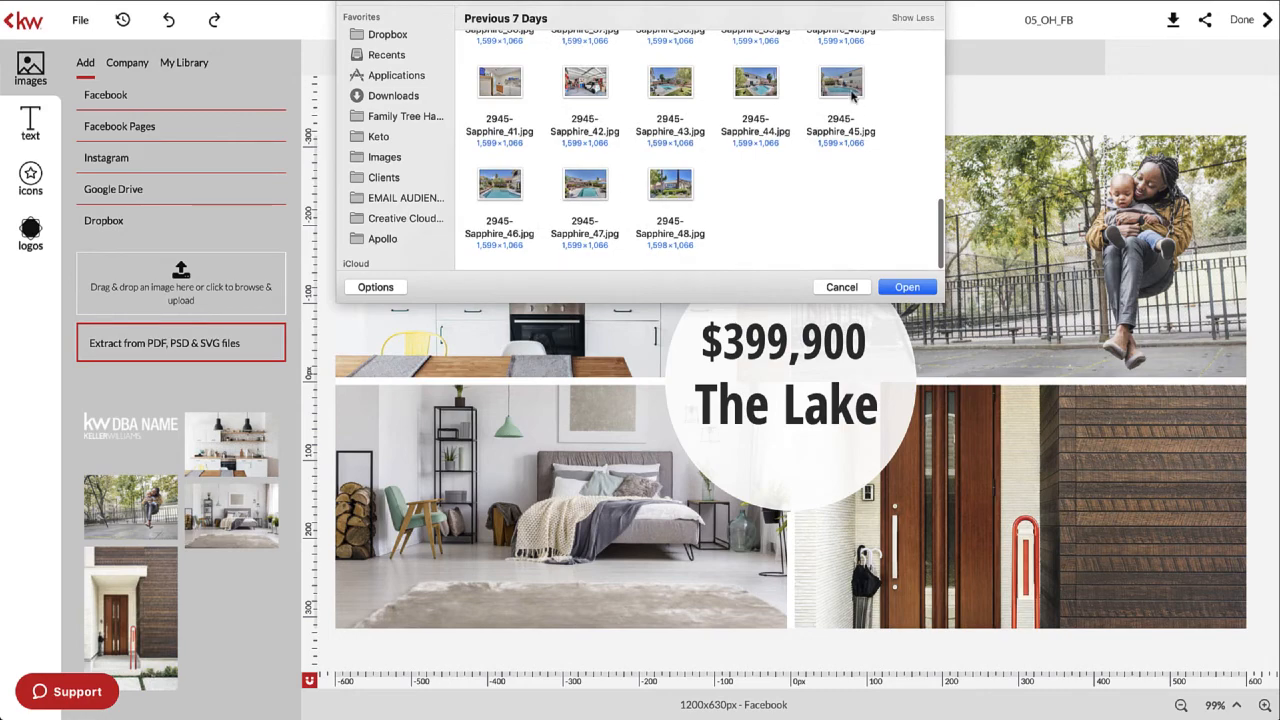
scroll(758, 150, "up", 8)
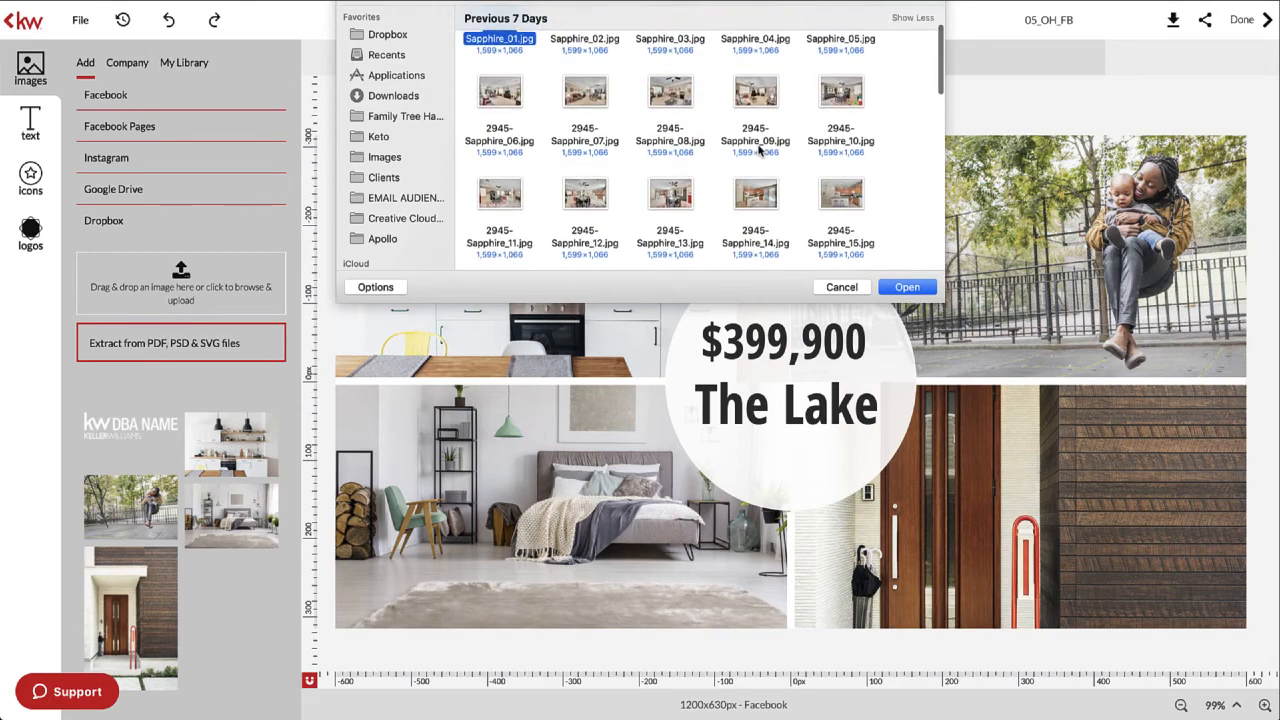
scroll(758, 150, "up", 10)
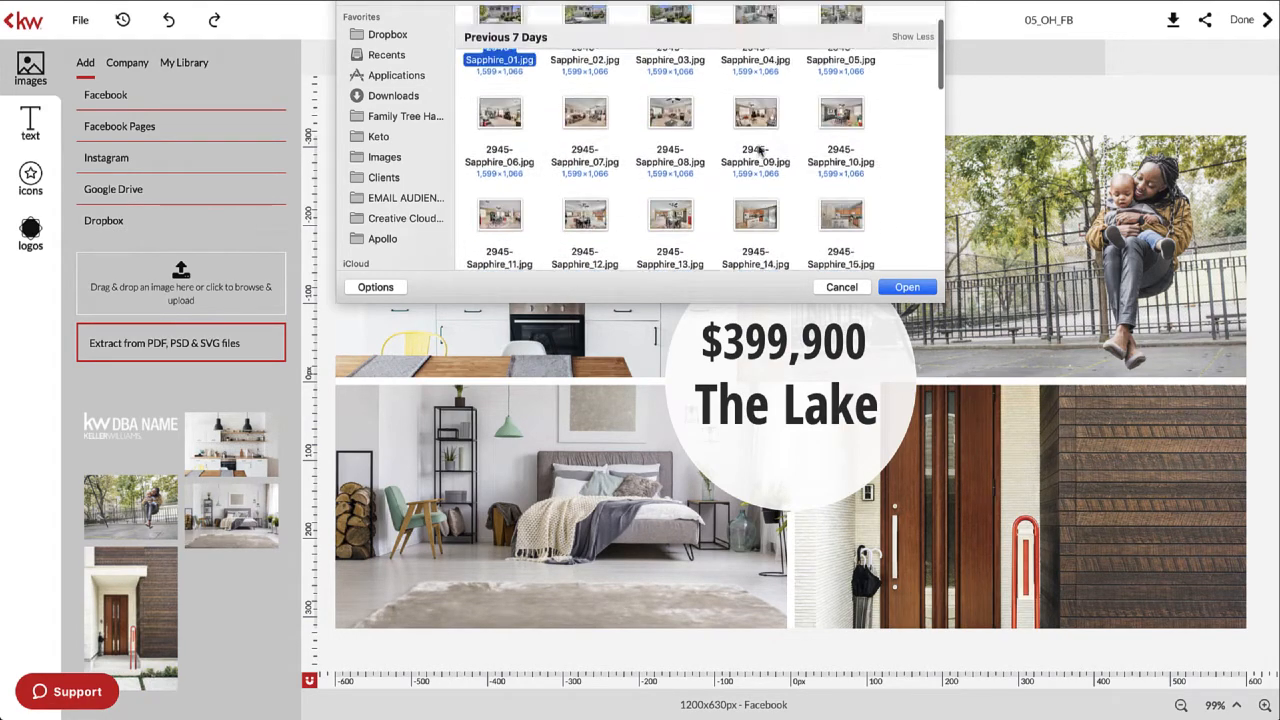
scroll(740, 110, "down", 3)
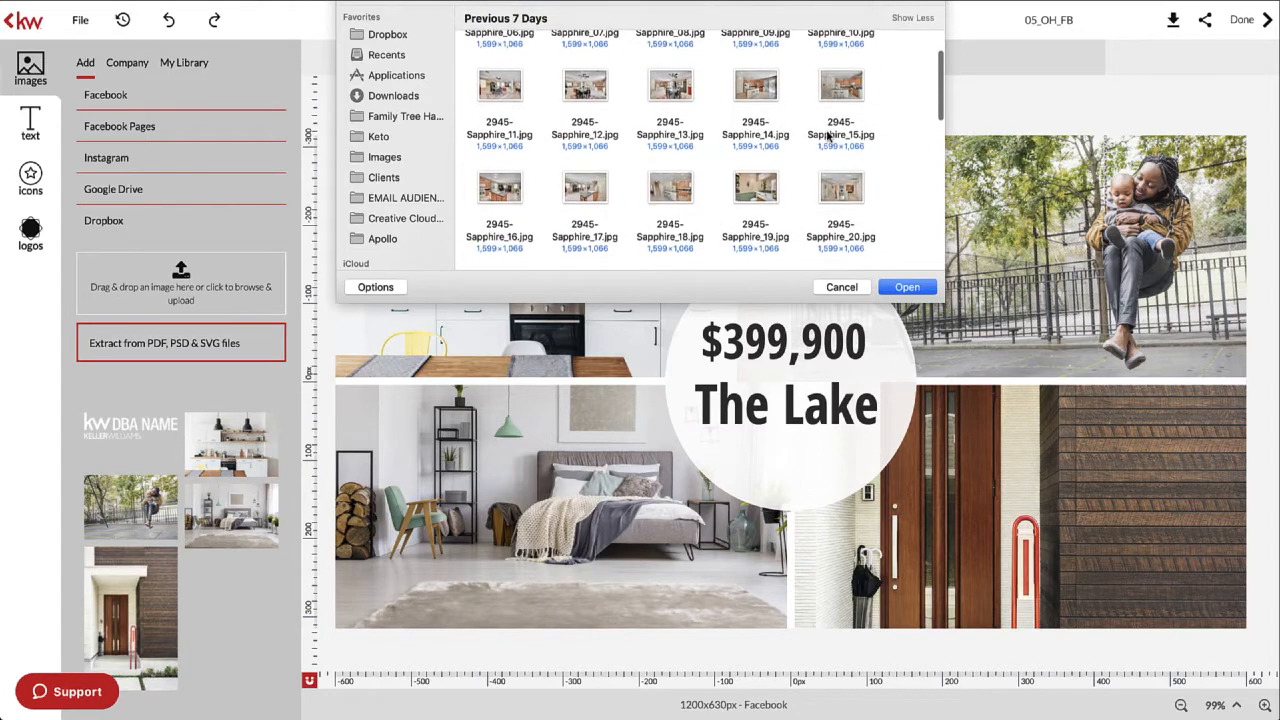
scroll(756, 112, "down", 1)
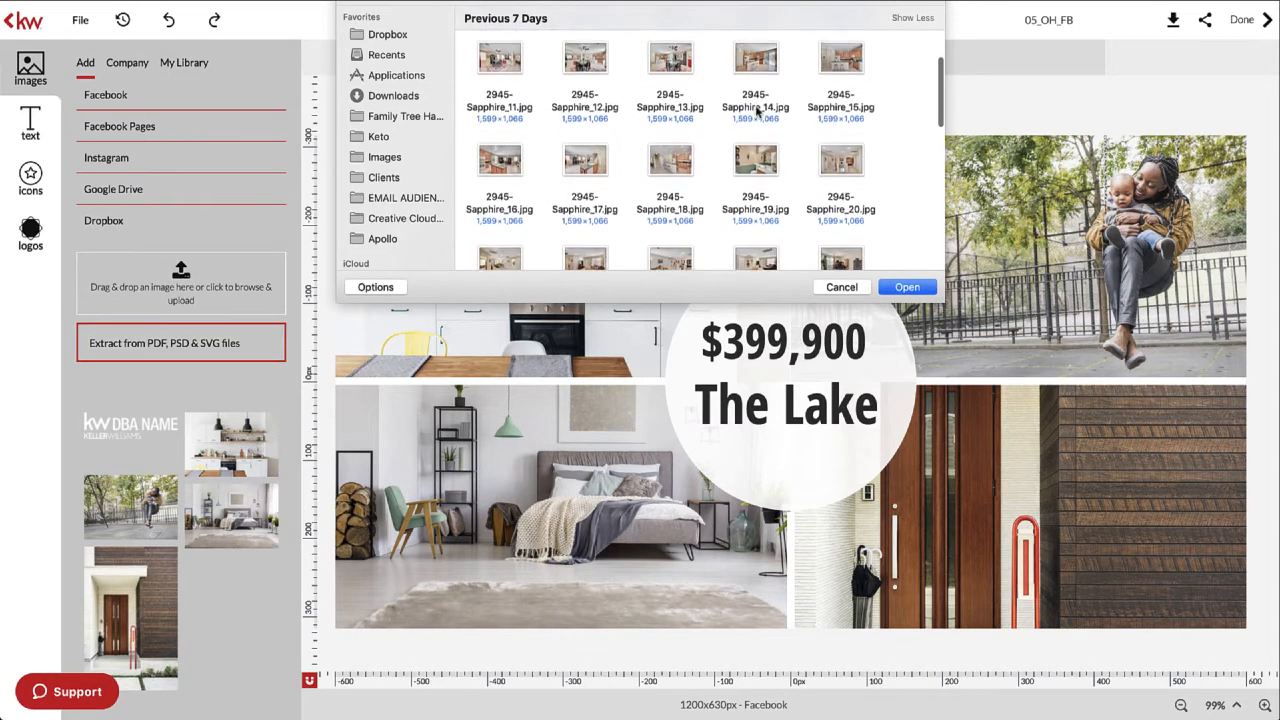
left_click(503, 158)
scroll(502, 157, "down", 6)
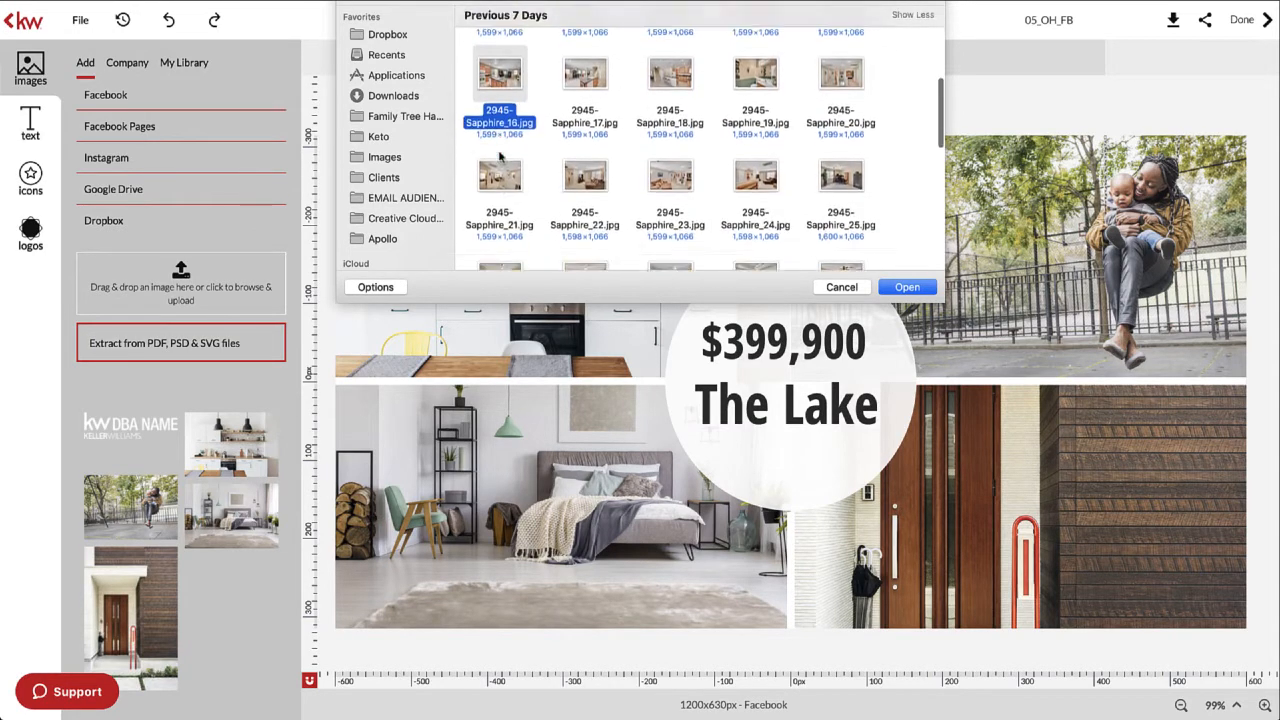
scroll(500, 155, "down", 8)
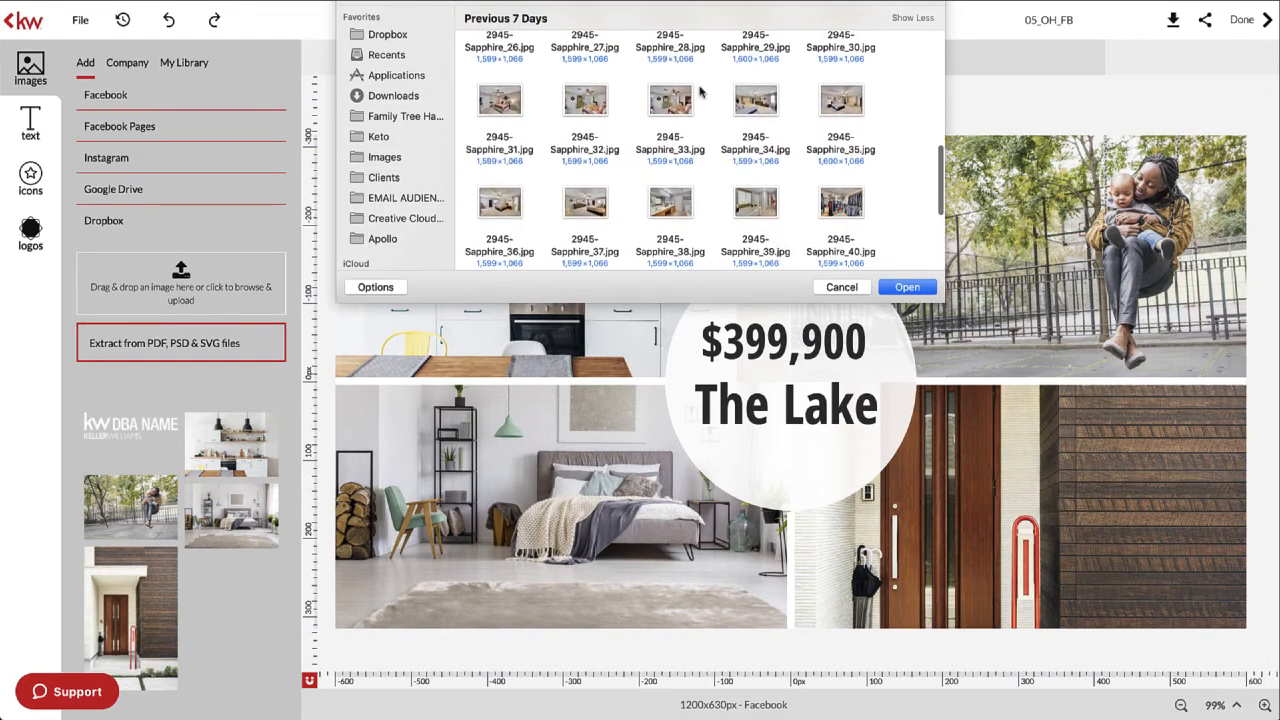
left_click(841, 96)
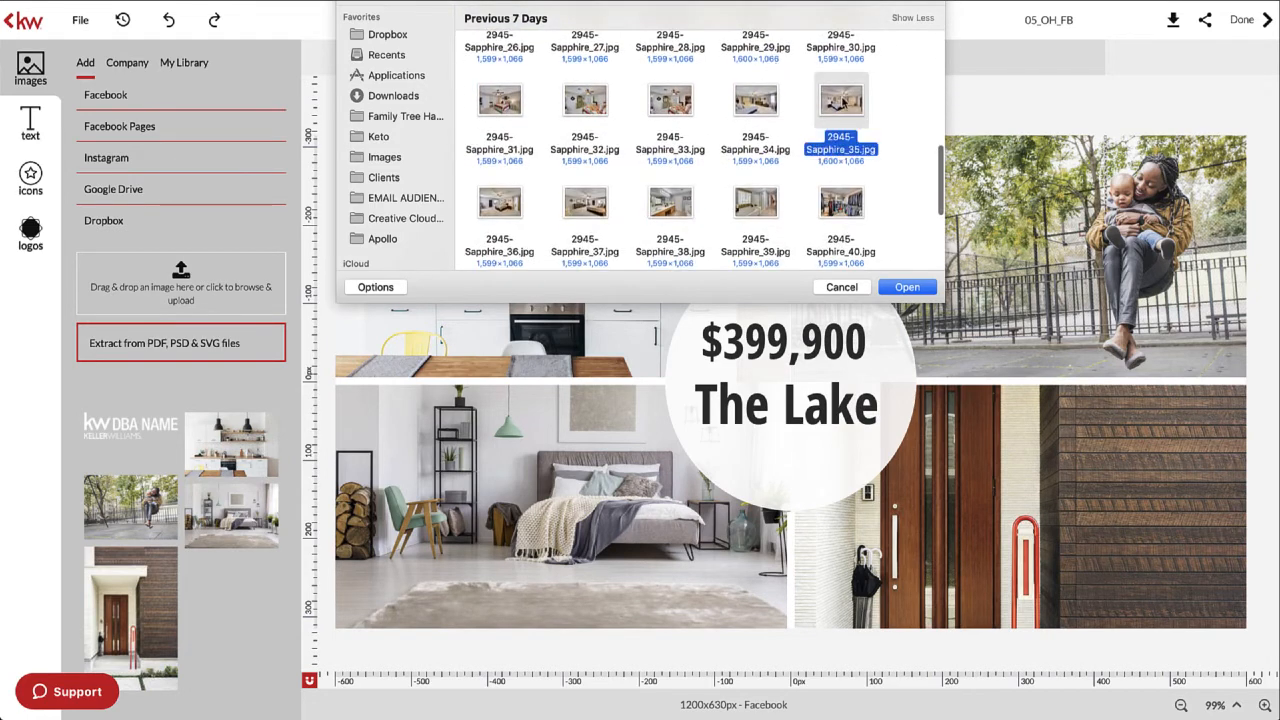
left_click(907, 287)
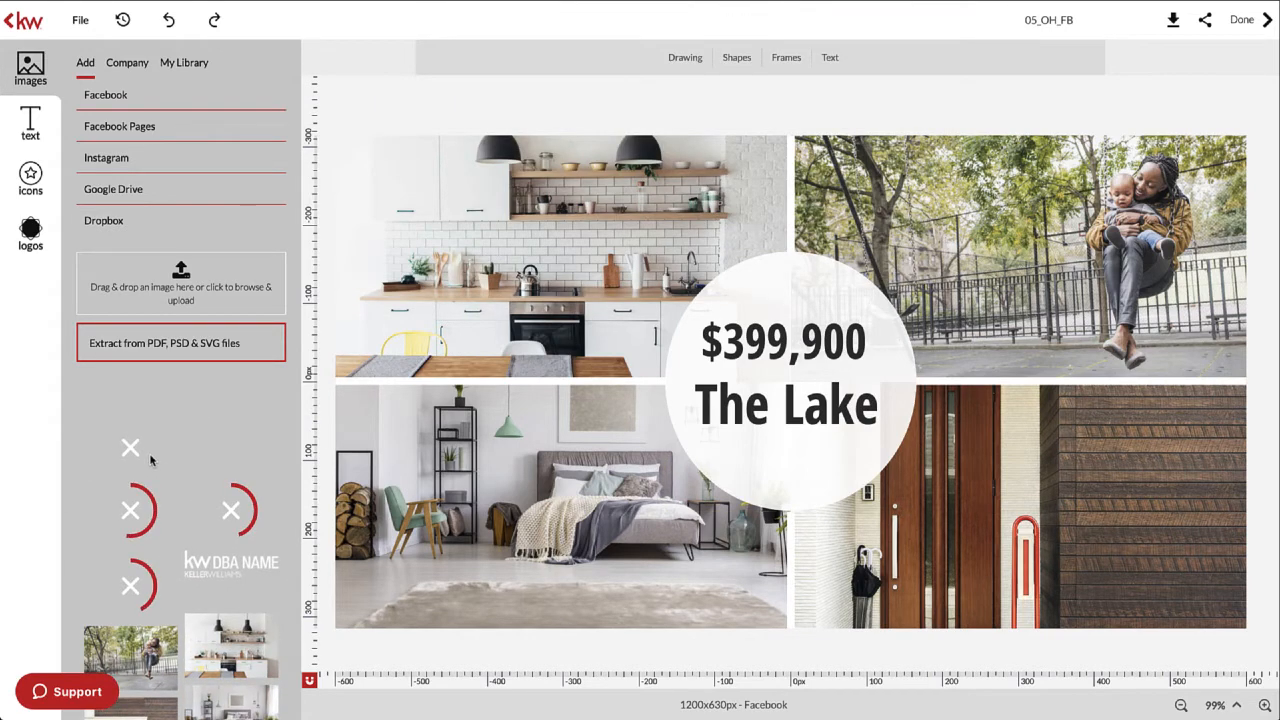
- Swap the top-left kitchen photo for the house's front exterior from Imported images
scroll(184, 456, "down", 1)
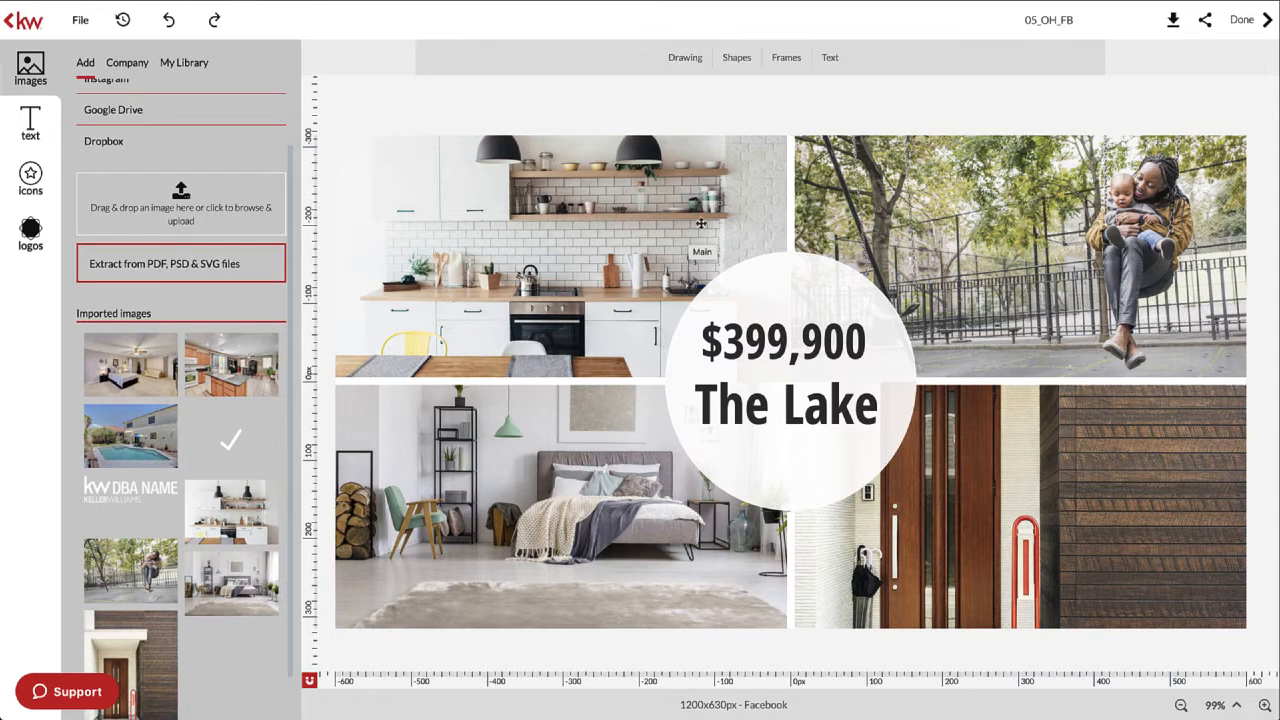
mouse_move(229, 449)
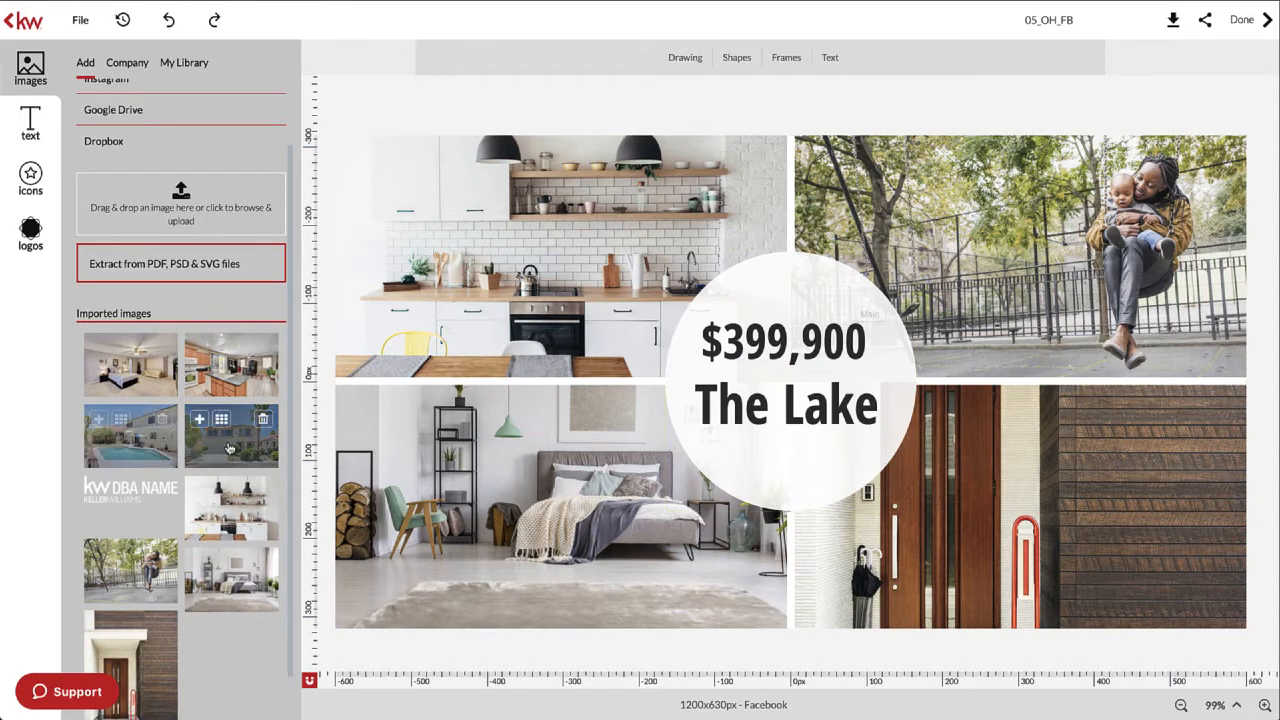
left_click(532, 227)
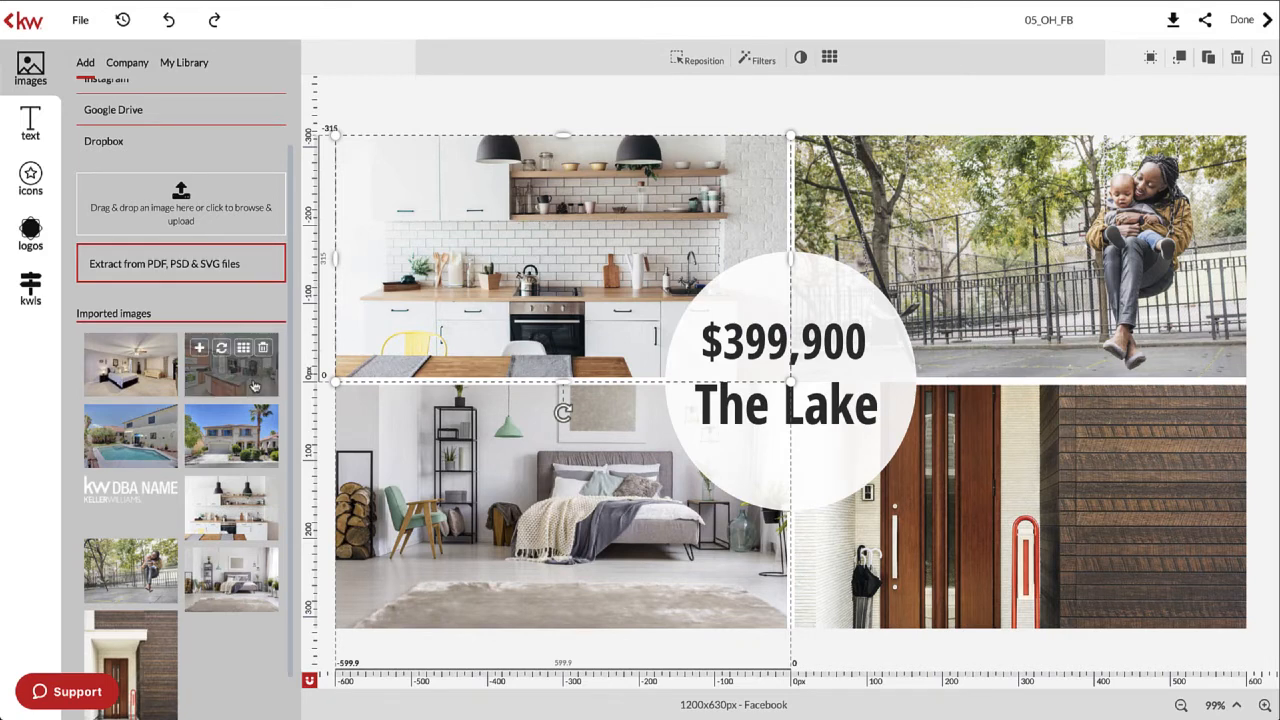
mouse_move(249, 447)
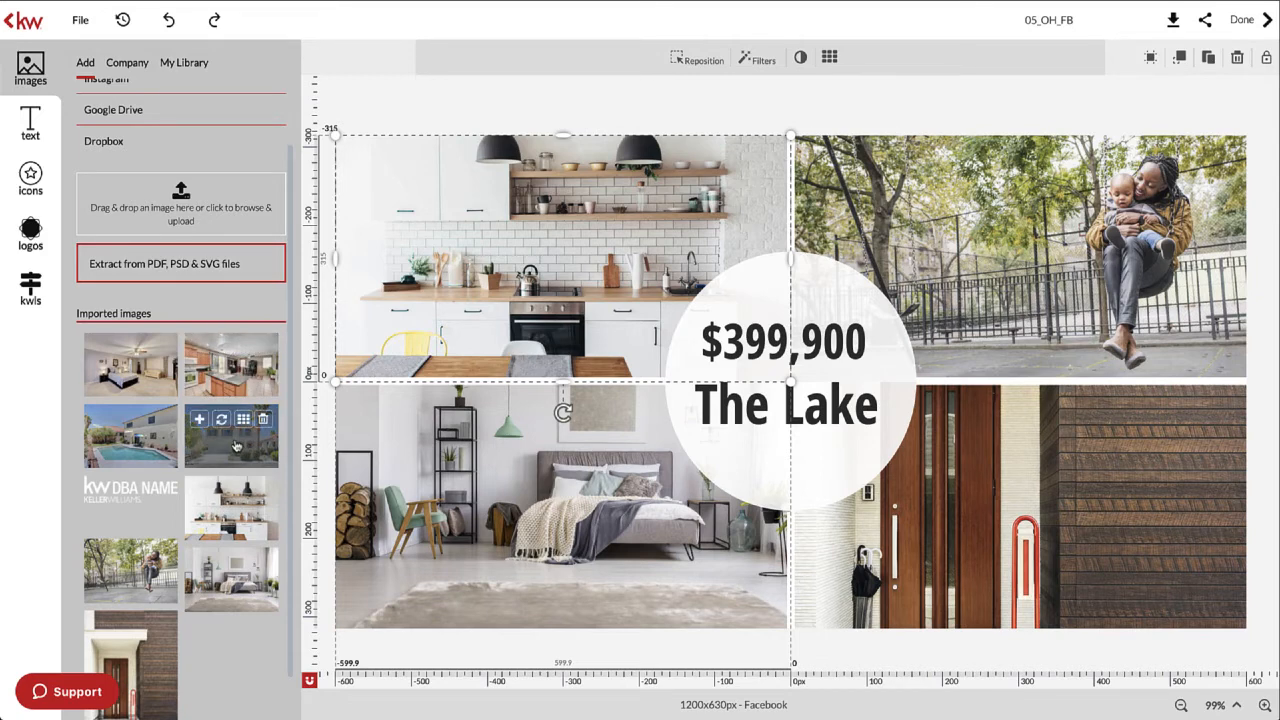
left_click(221, 425)
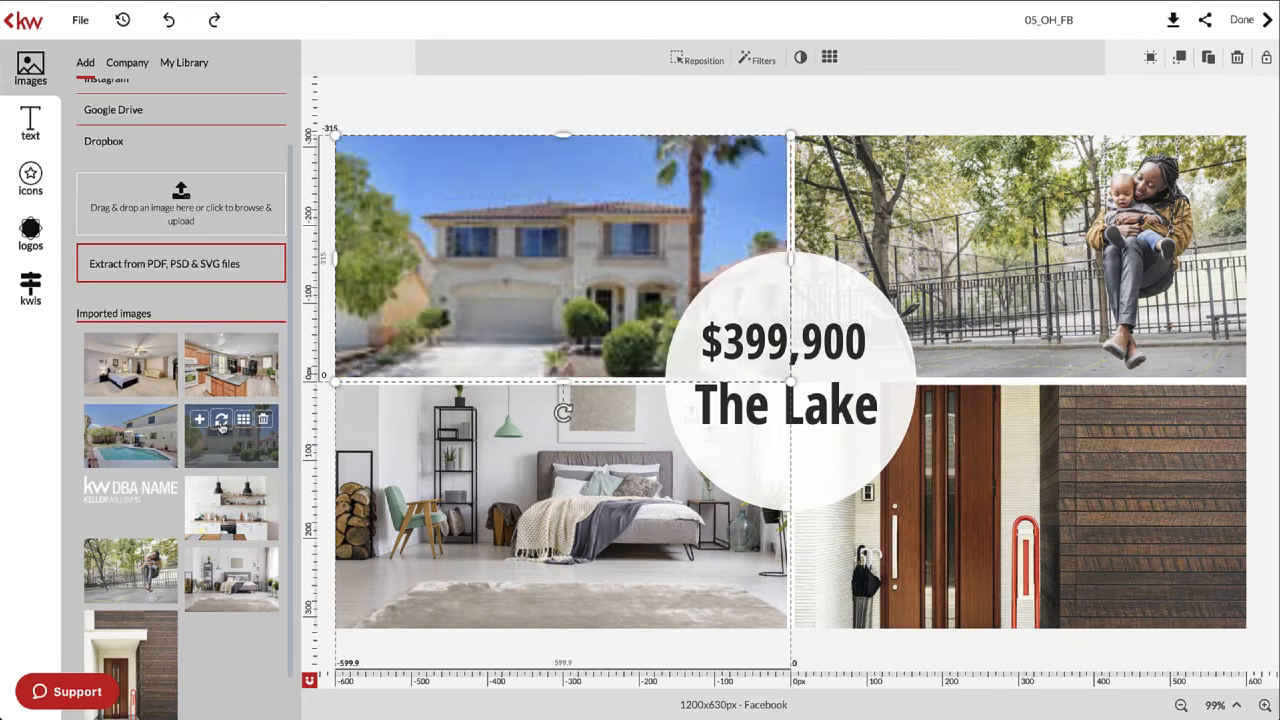
left_click_drag(221, 425, 32, 582)
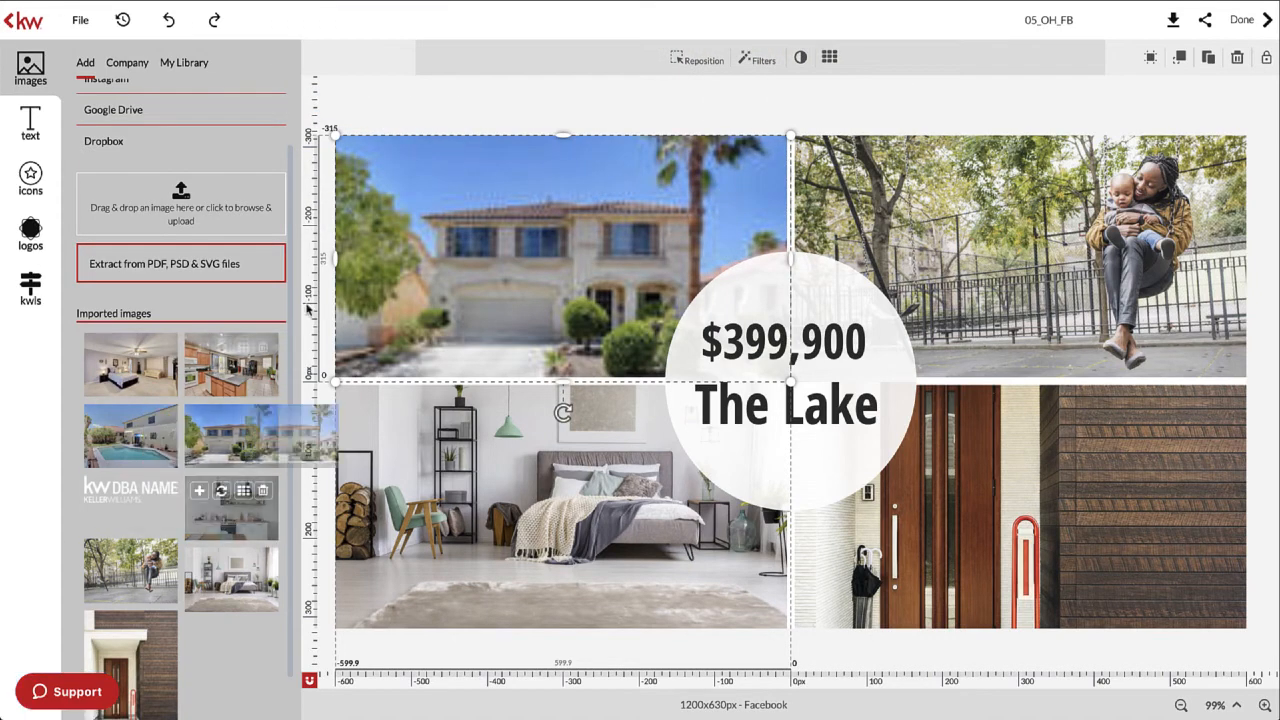
- Review the collage photos and delete an accidentally added bedroom image and its placeholder
left_click(512, 88)
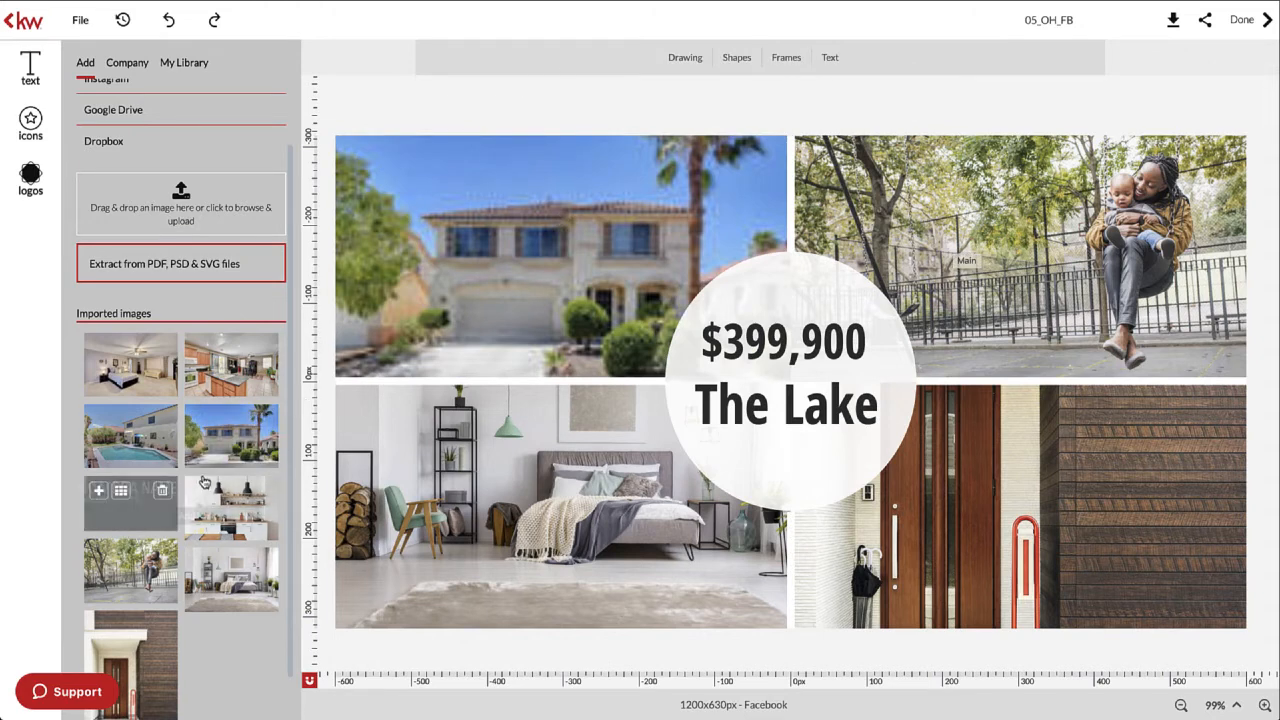
left_click(1055, 195)
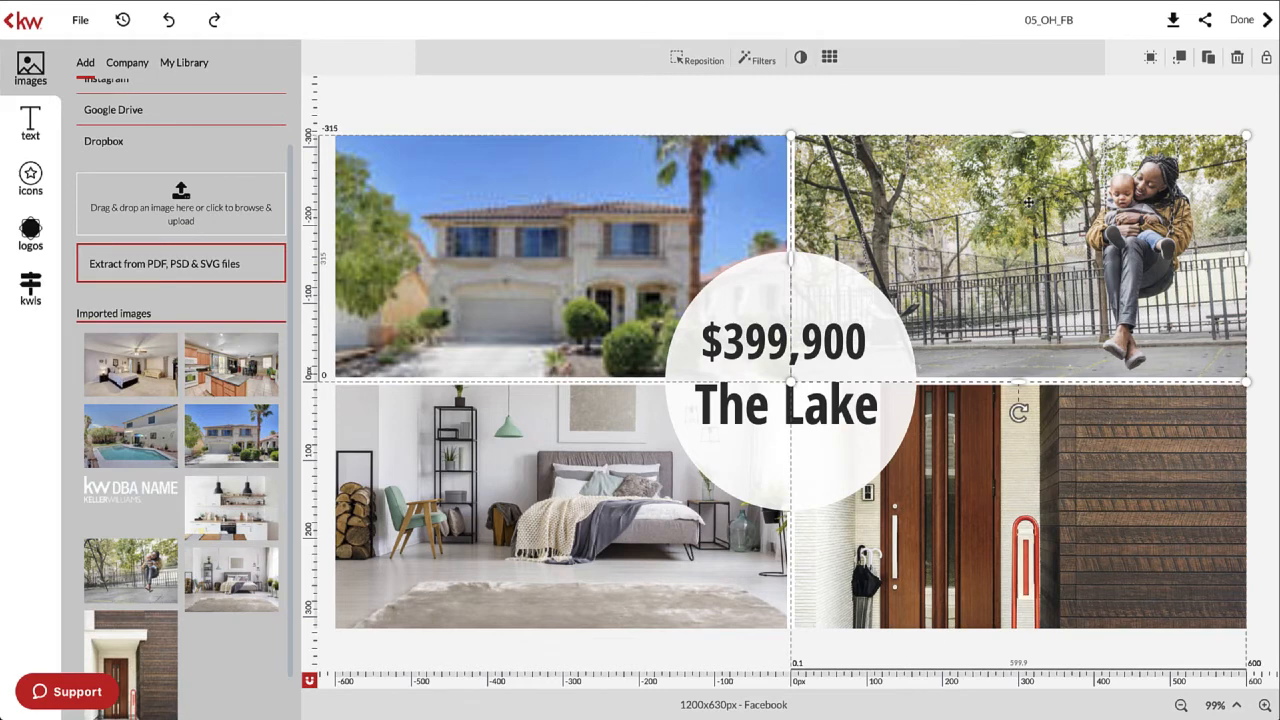
left_click(505, 113)
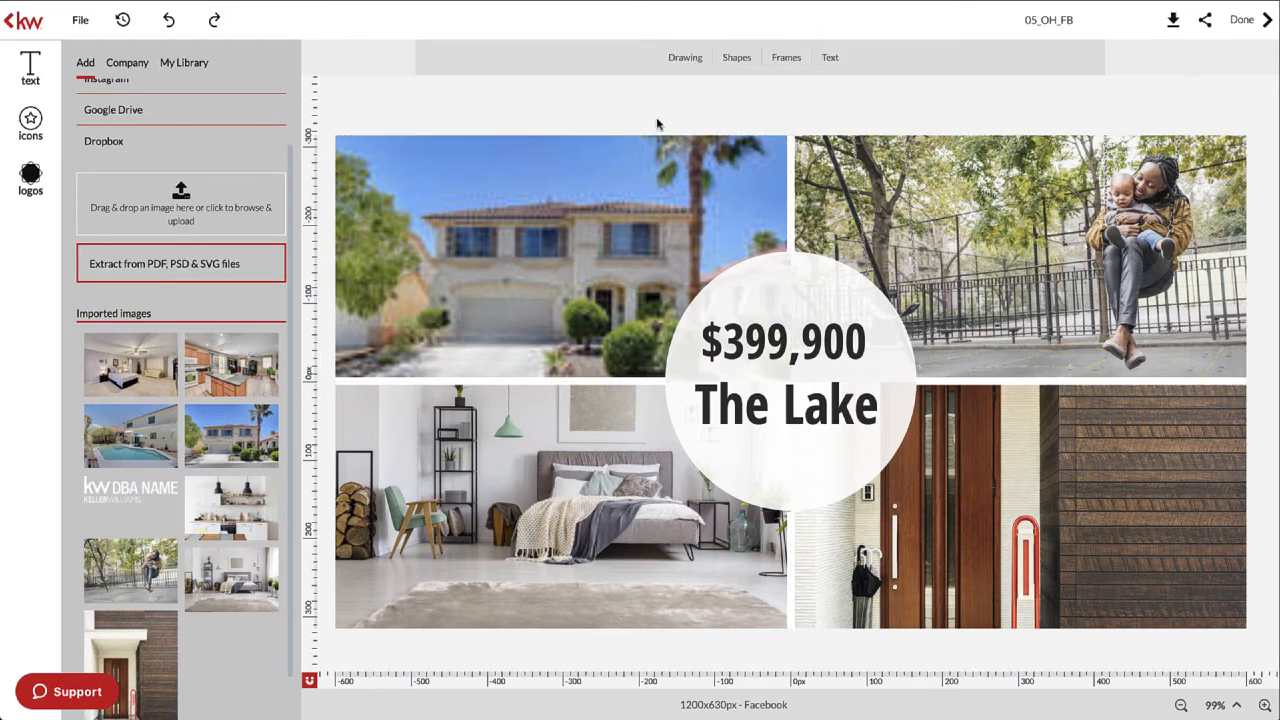
left_click(1097, 230)
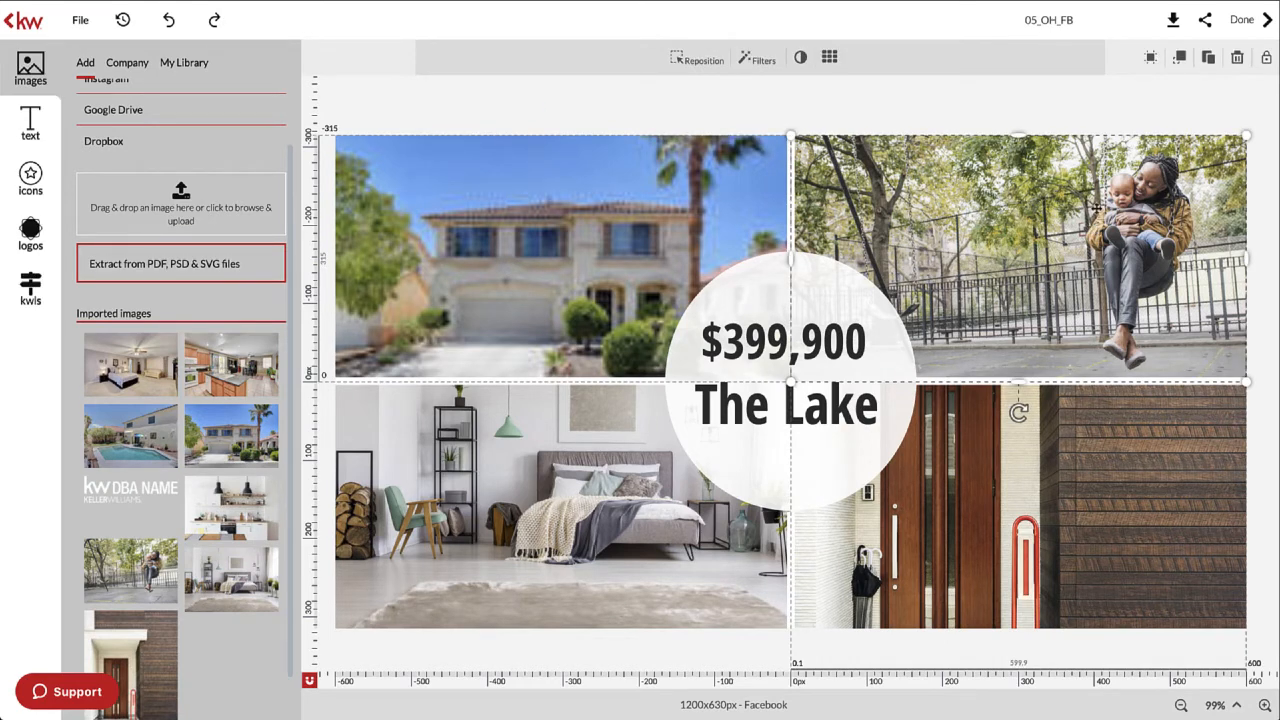
left_click(1060, 92)
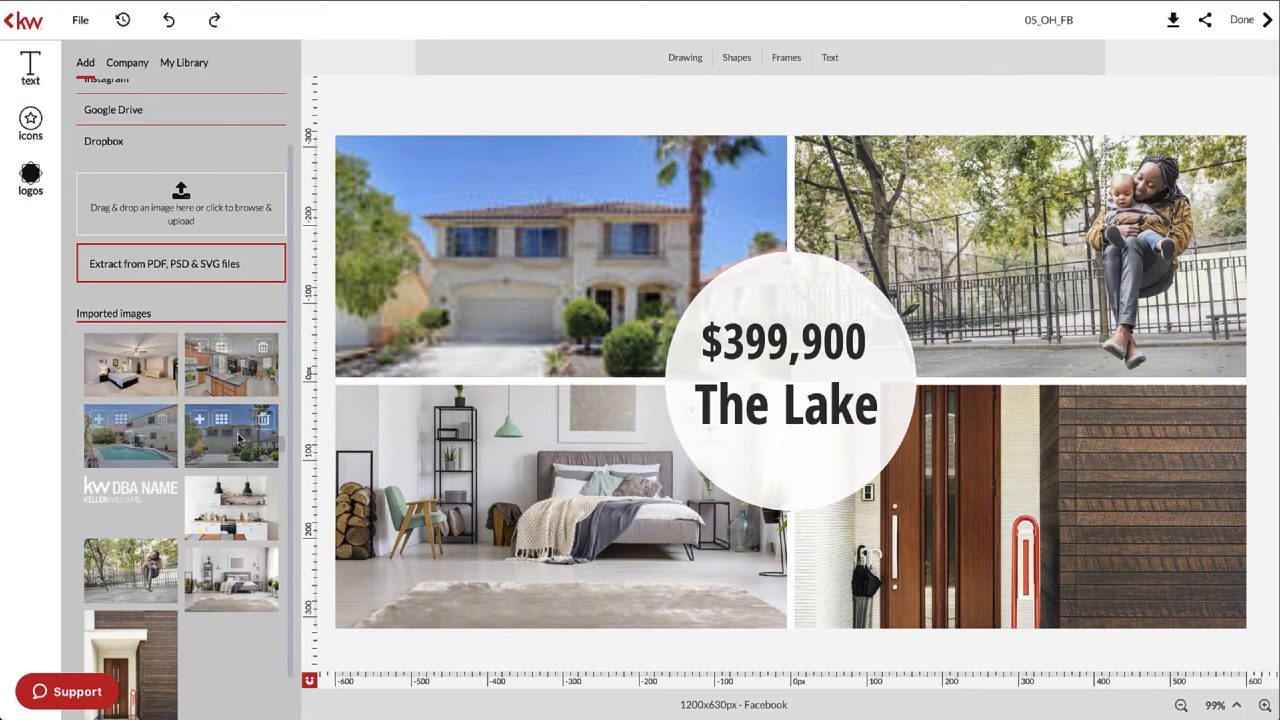
left_click(98, 348)
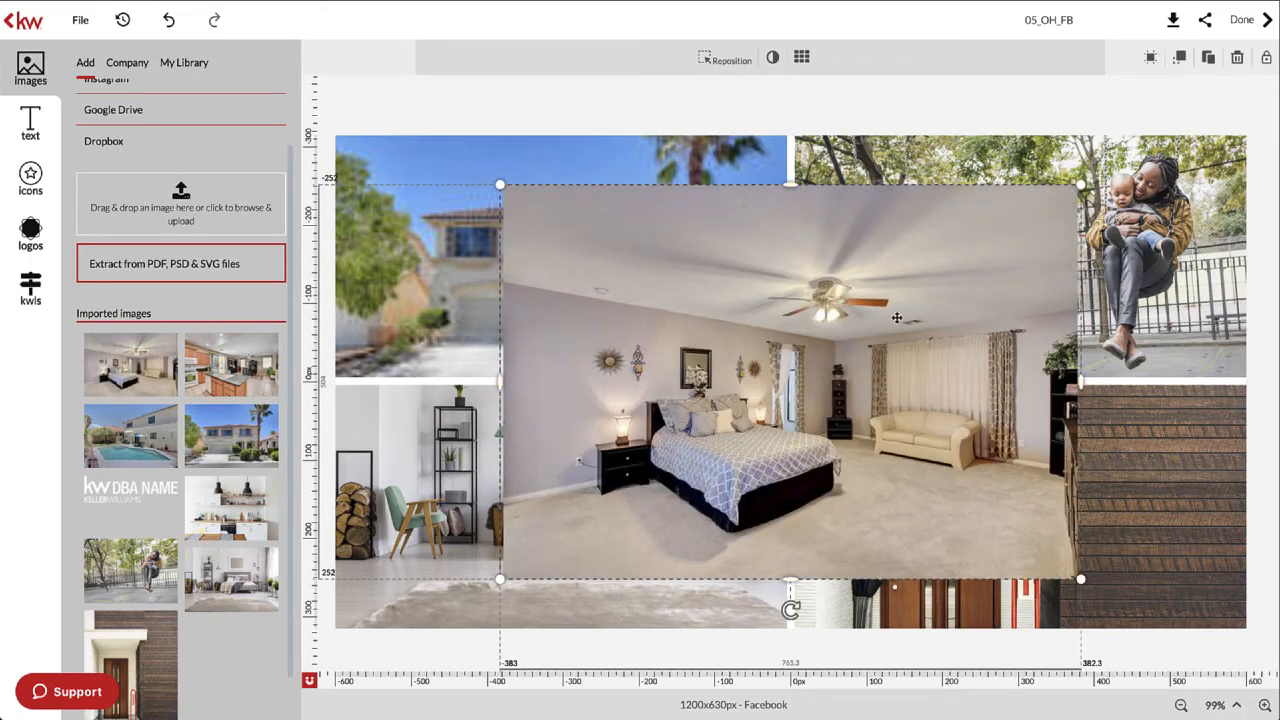
key("Delete")
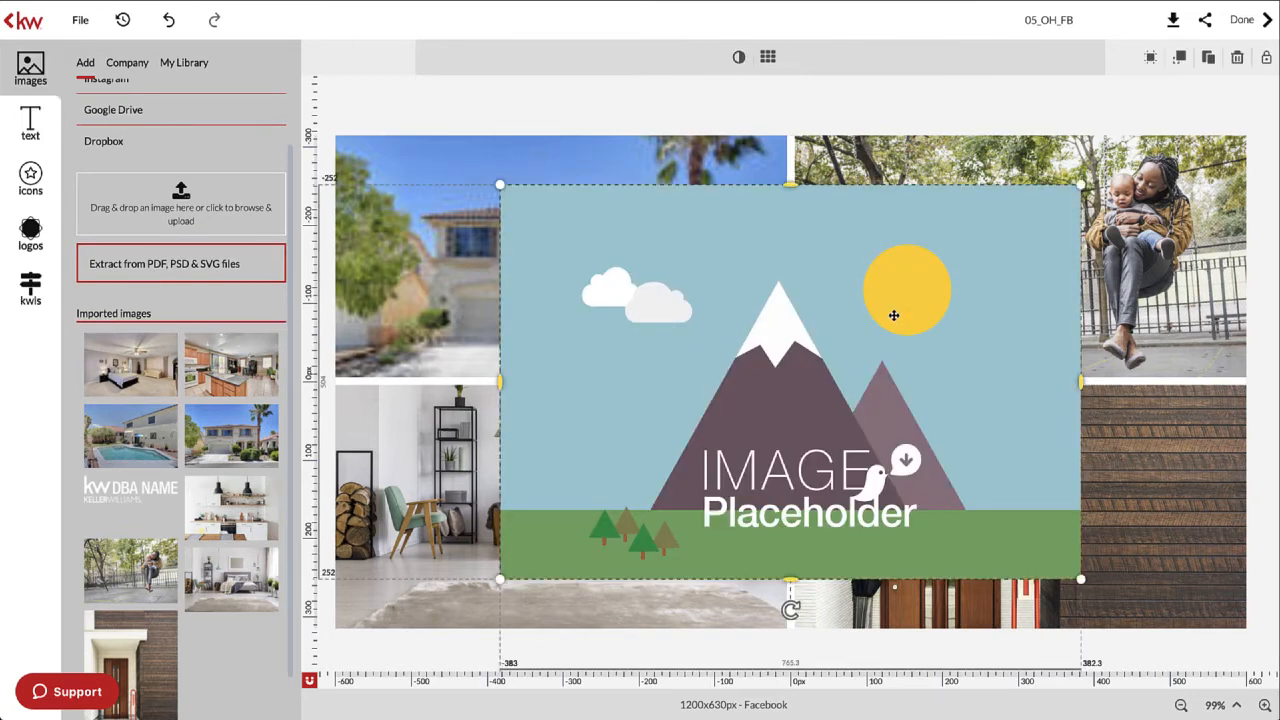
key("Delete")
- Put the pool photo into the collage's bottom-left slot
left_click(492, 193)
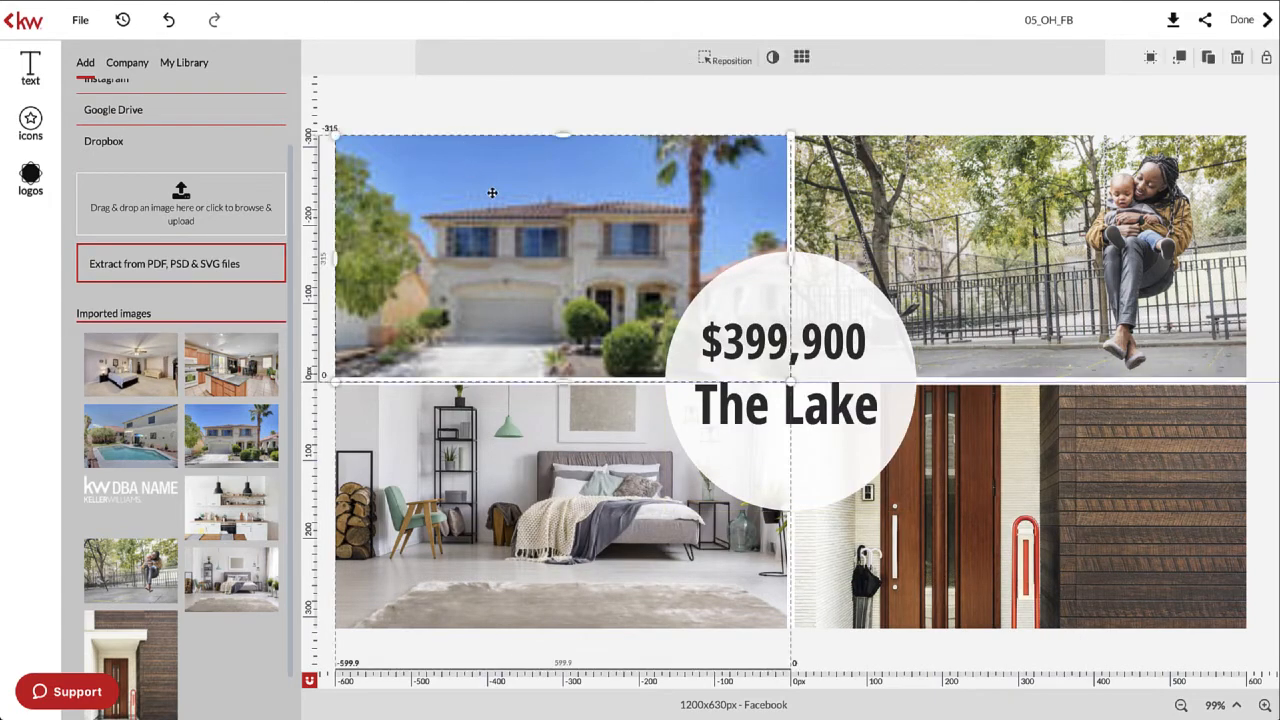
left_click(799, 118)
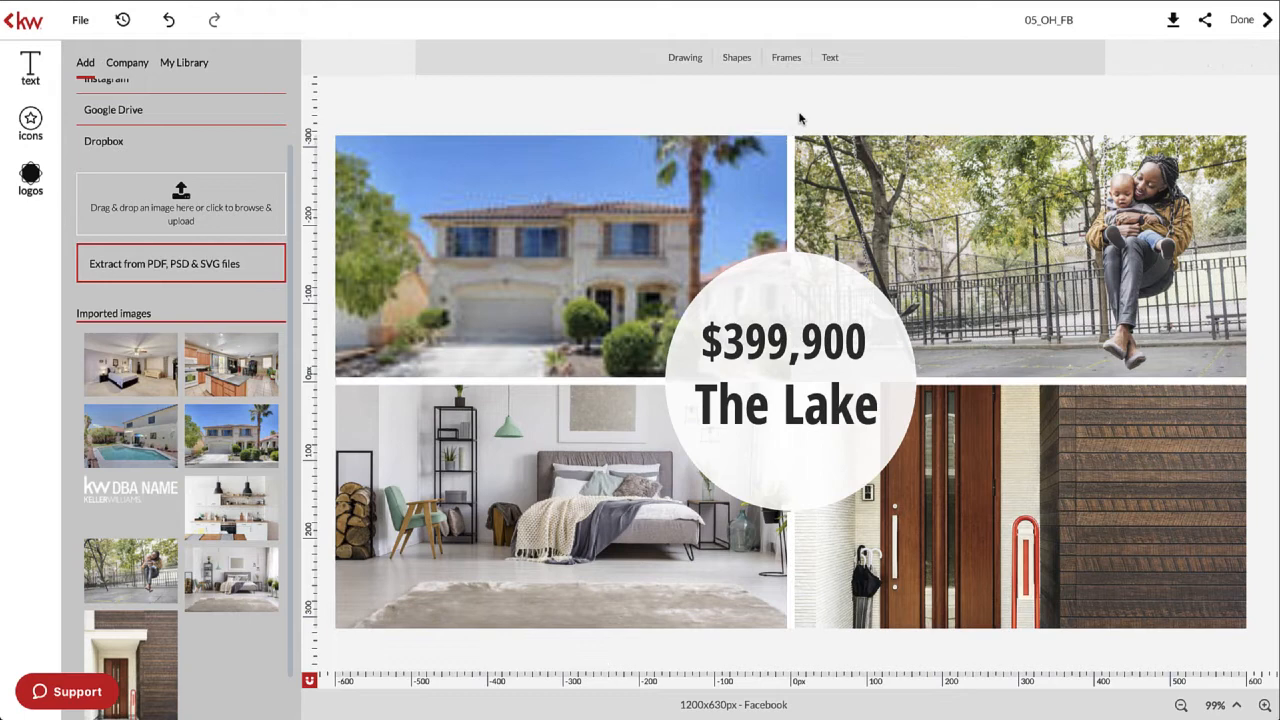
left_click(955, 175)
mouse_move(146, 387)
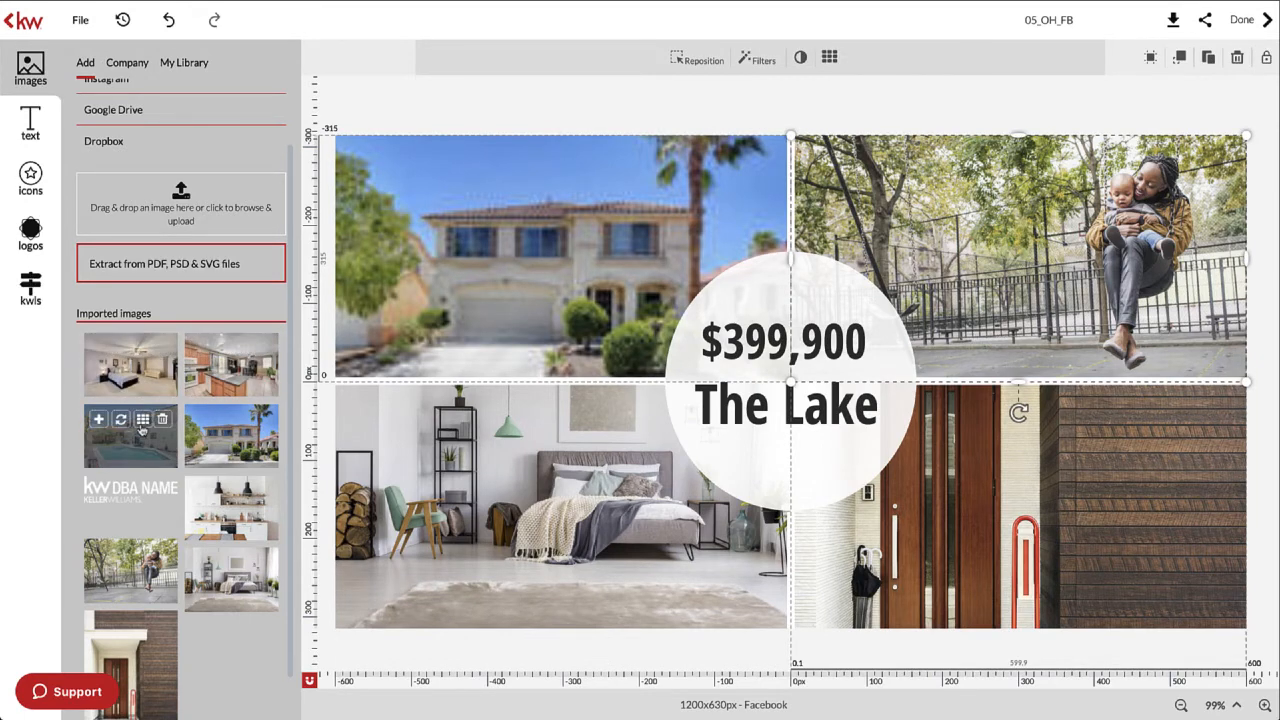
left_click(122, 424)
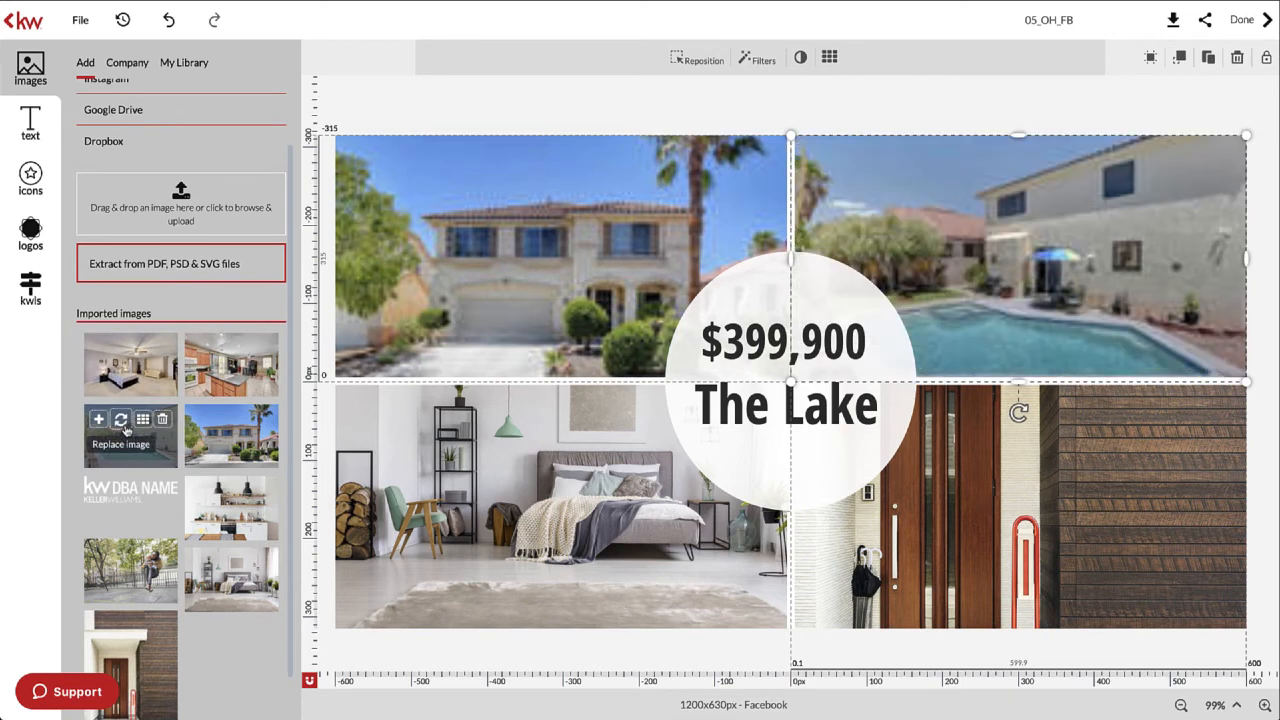
left_click_drag(126, 430, 564, 458)
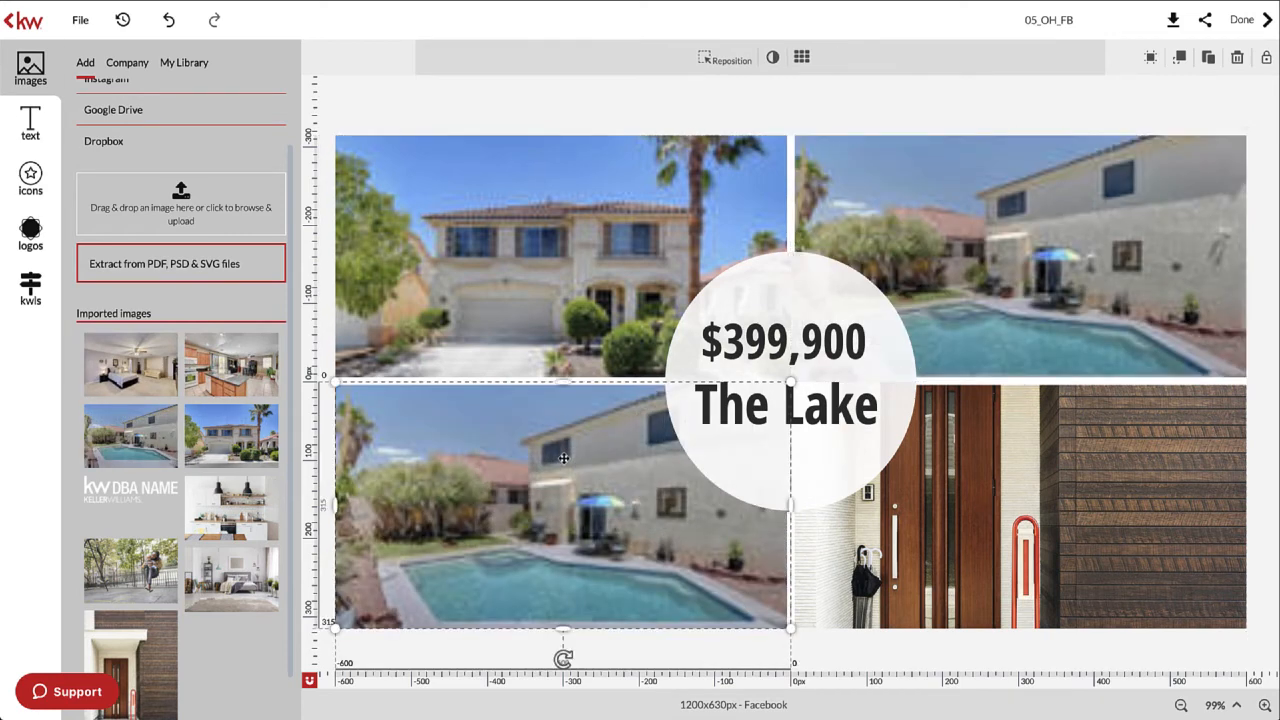
- Place the kitchen photo, then the bedroom photo, into the bottom-right slot, replacing the door
mouse_move(236, 374)
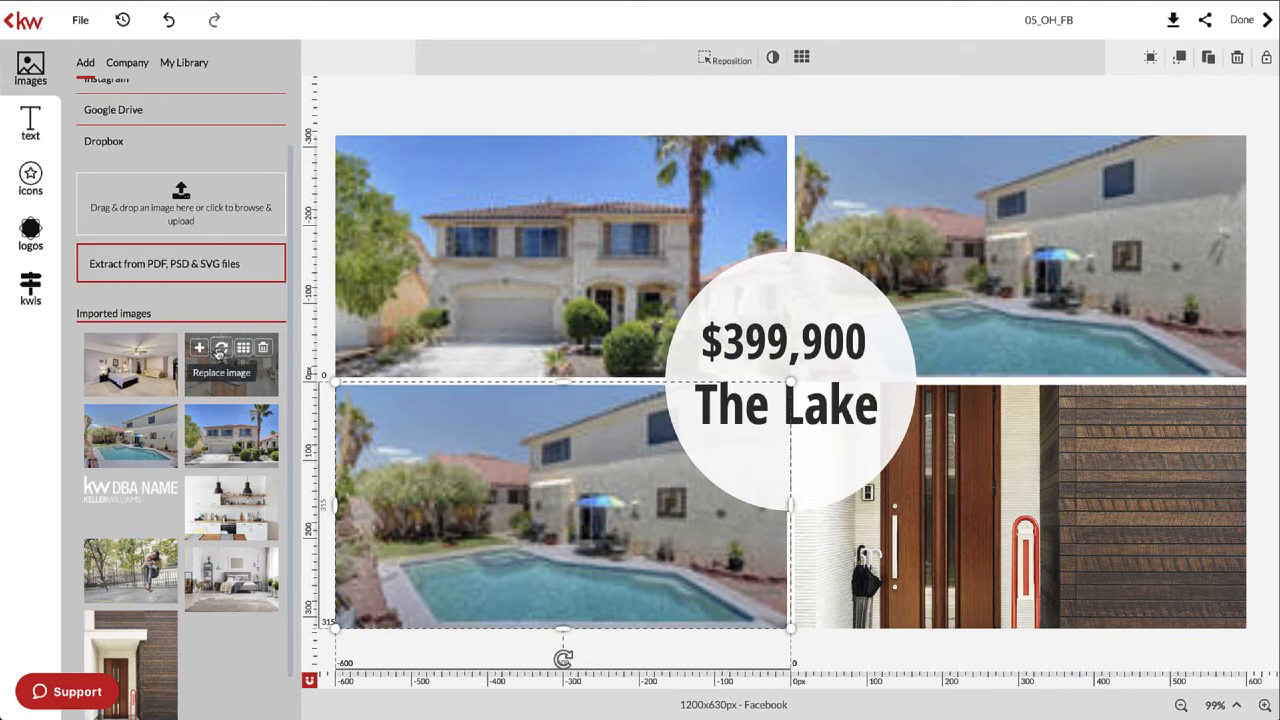
left_click(220, 350)
left_click_drag(220, 350, 538, 517)
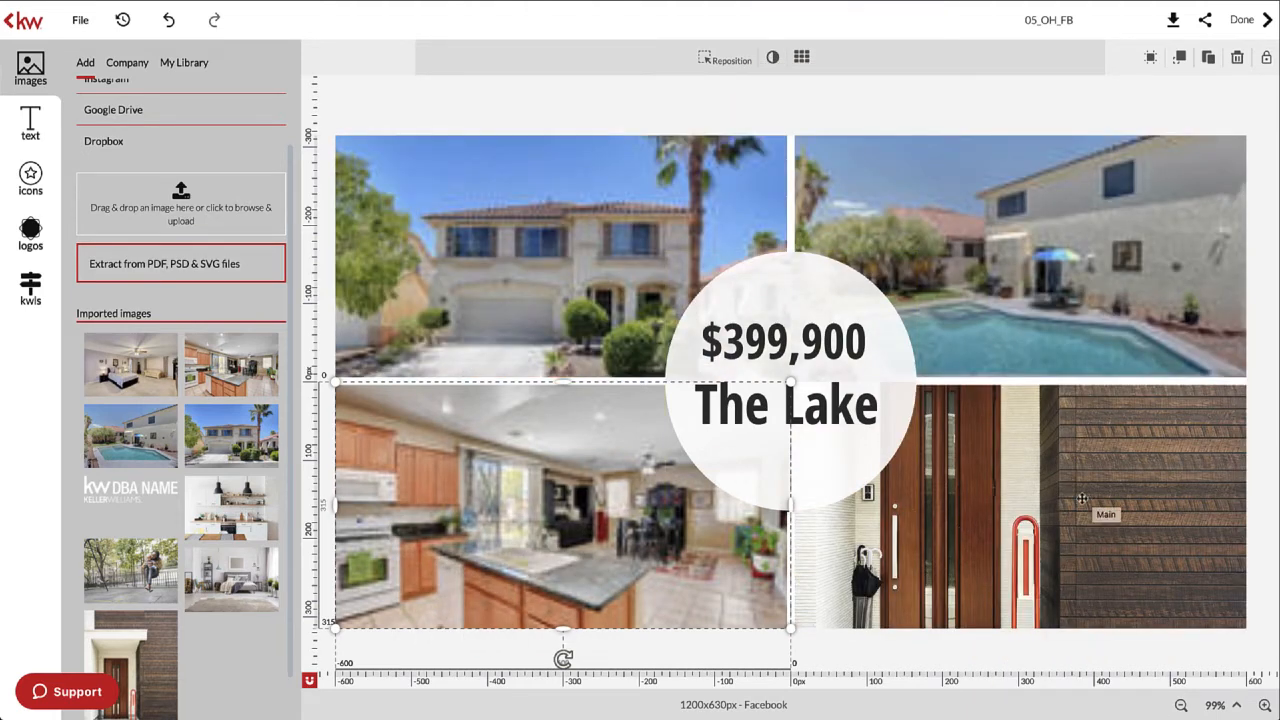
left_click(1091, 467)
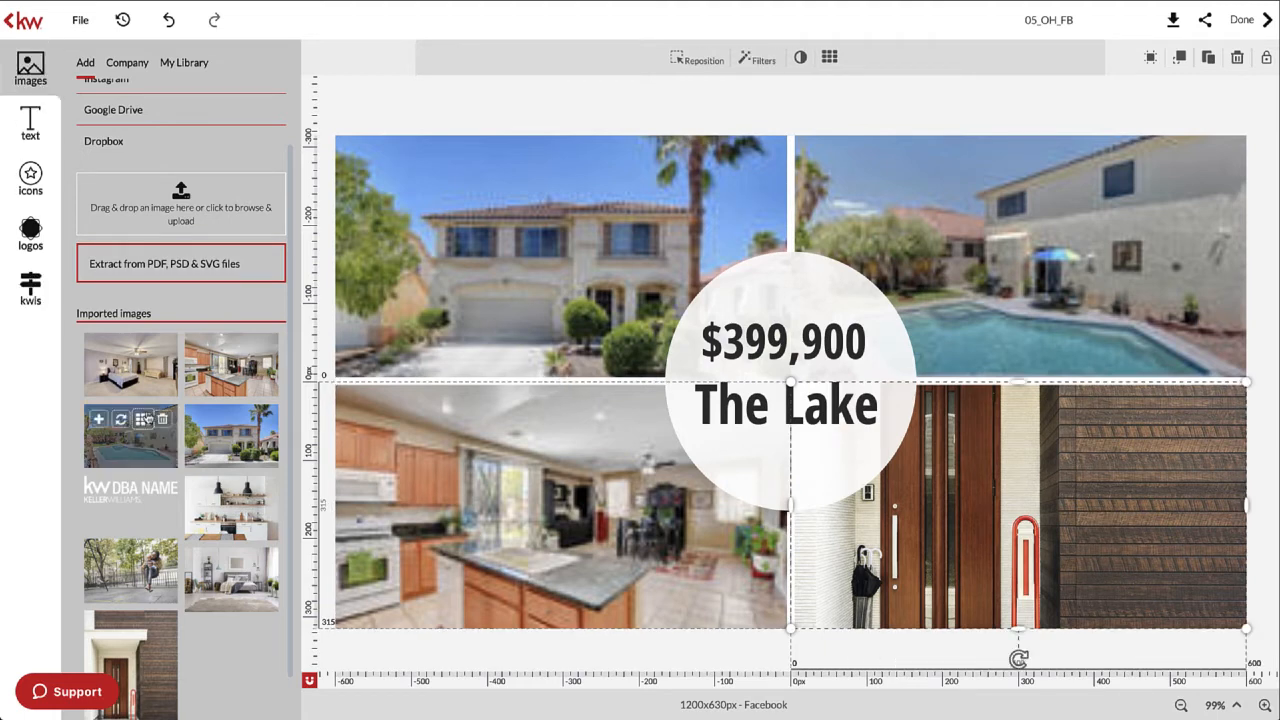
left_click(121, 352)
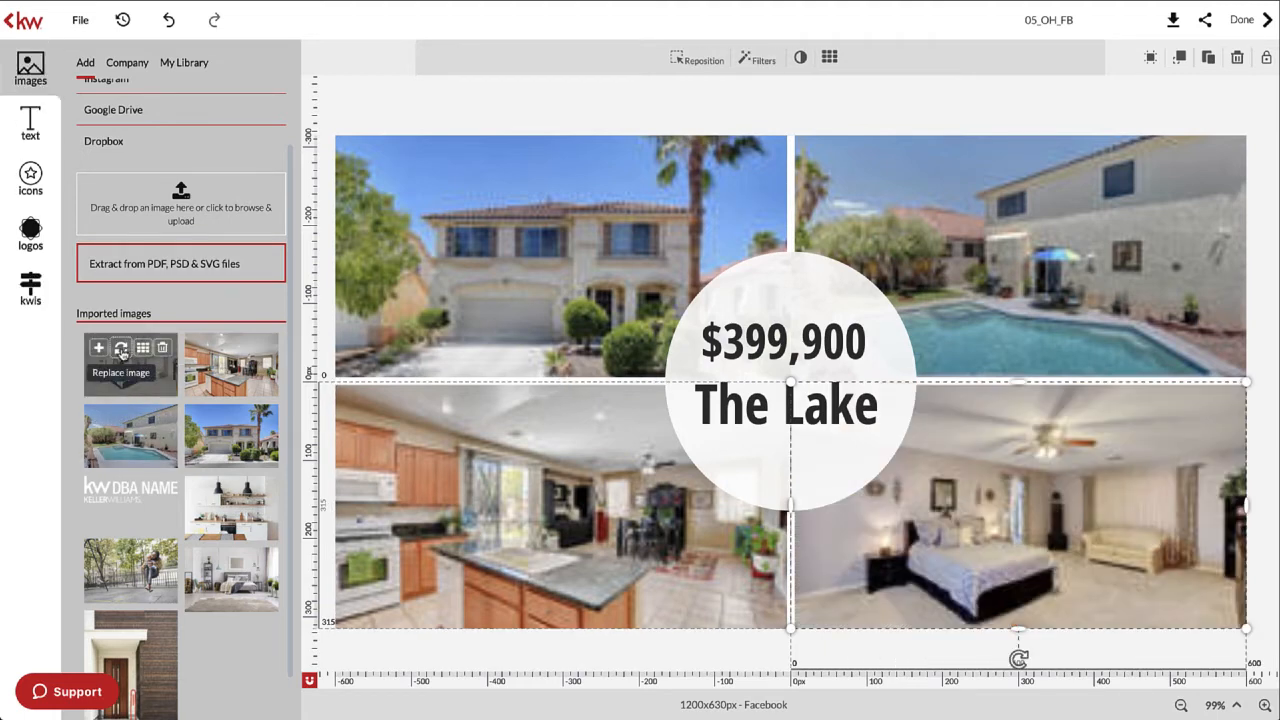
left_click_drag(124, 358, 1000, 505)
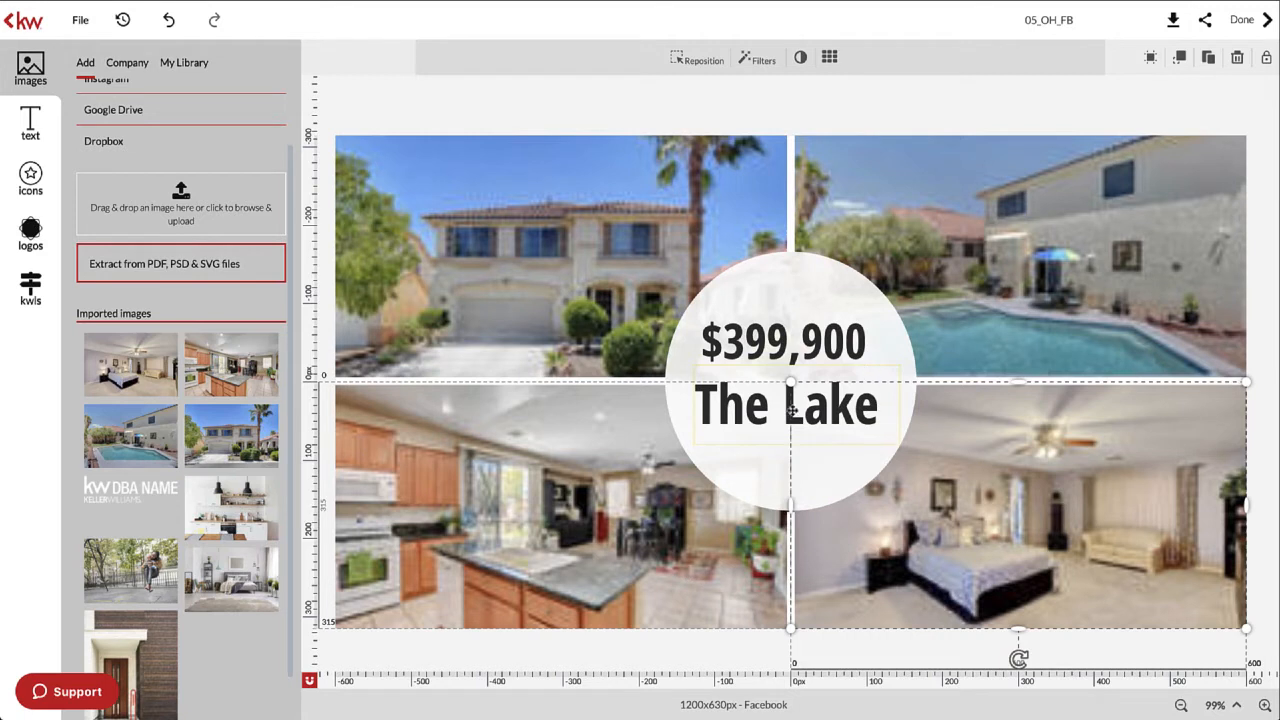
- Add an 's' to the caption under $399,900 so it reads 'The Lakes'
left_click(745, 409)
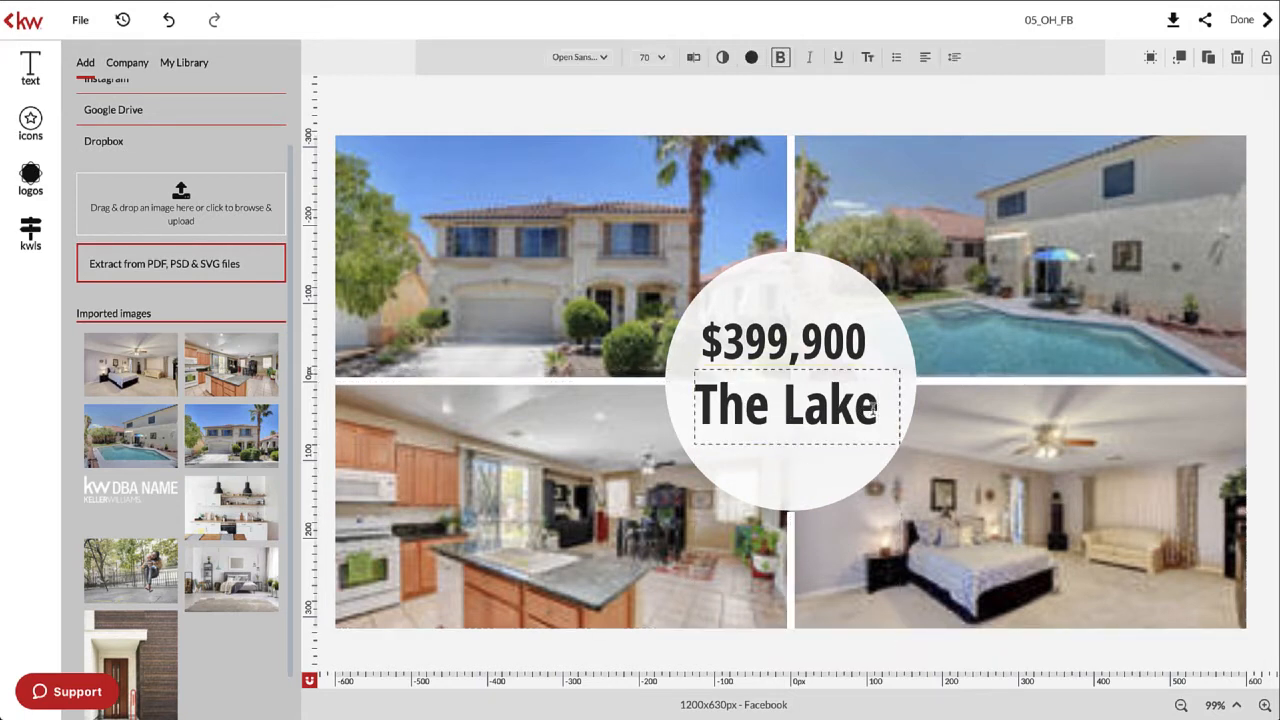
type("s")
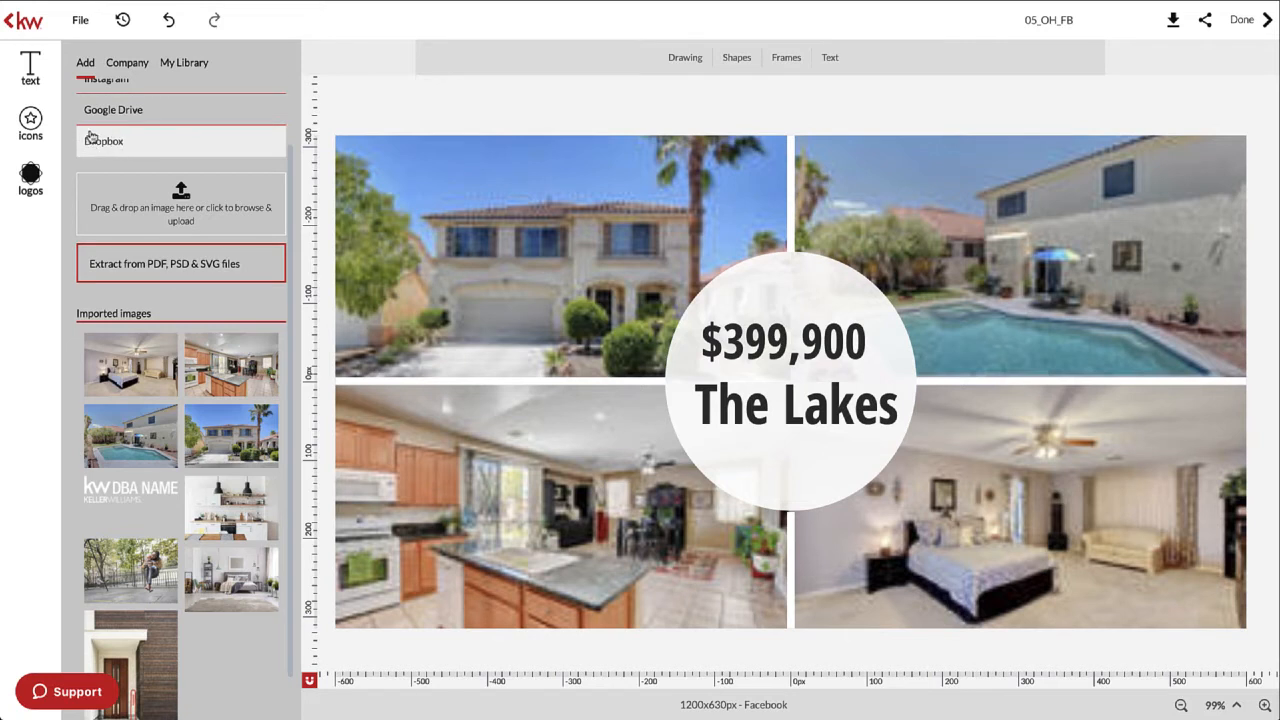
- Add the grey-blazer agent cutout from My Library, move it to the bottom right and enlarge it
left_click(184, 64)
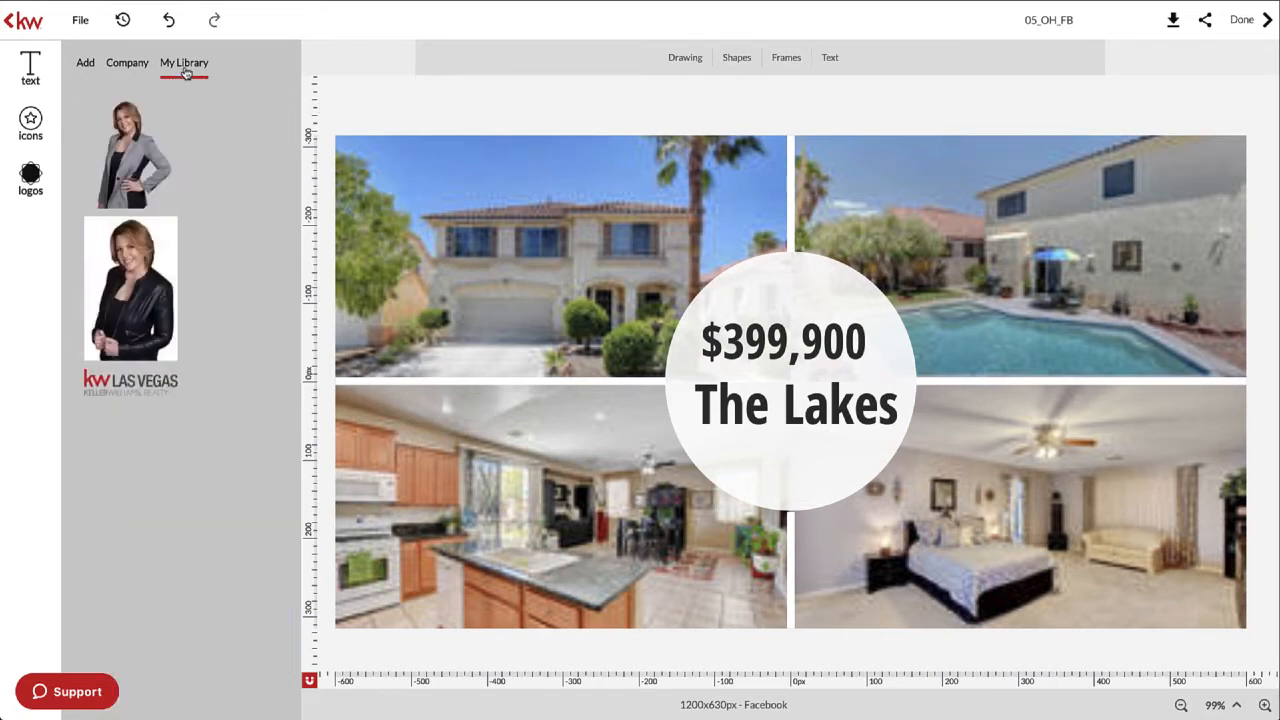
mouse_move(217, 192)
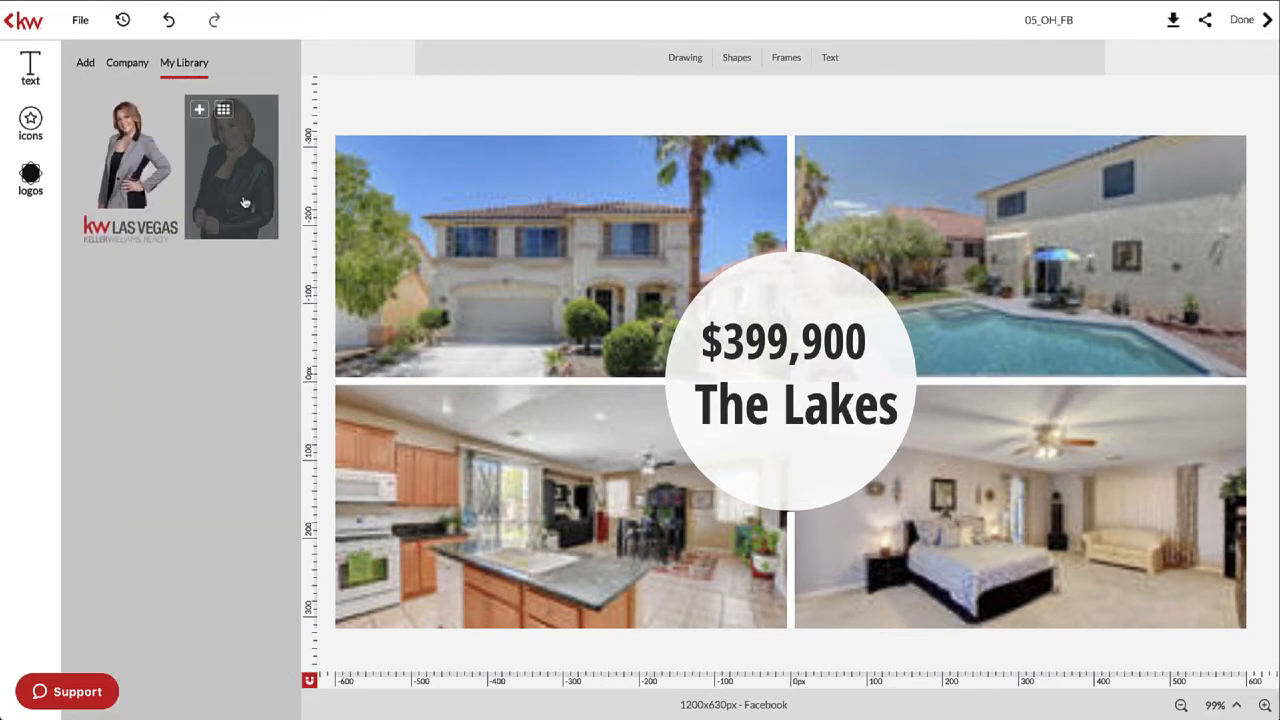
mouse_move(137, 169)
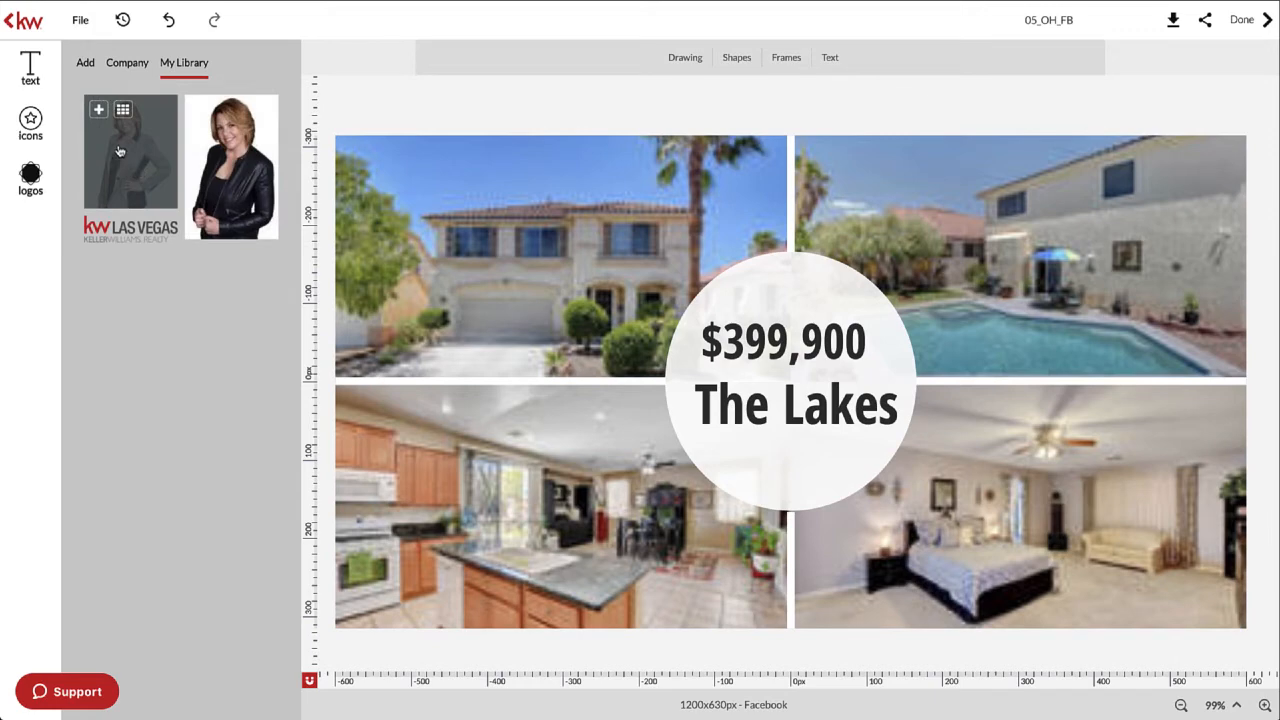
left_click(99, 111)
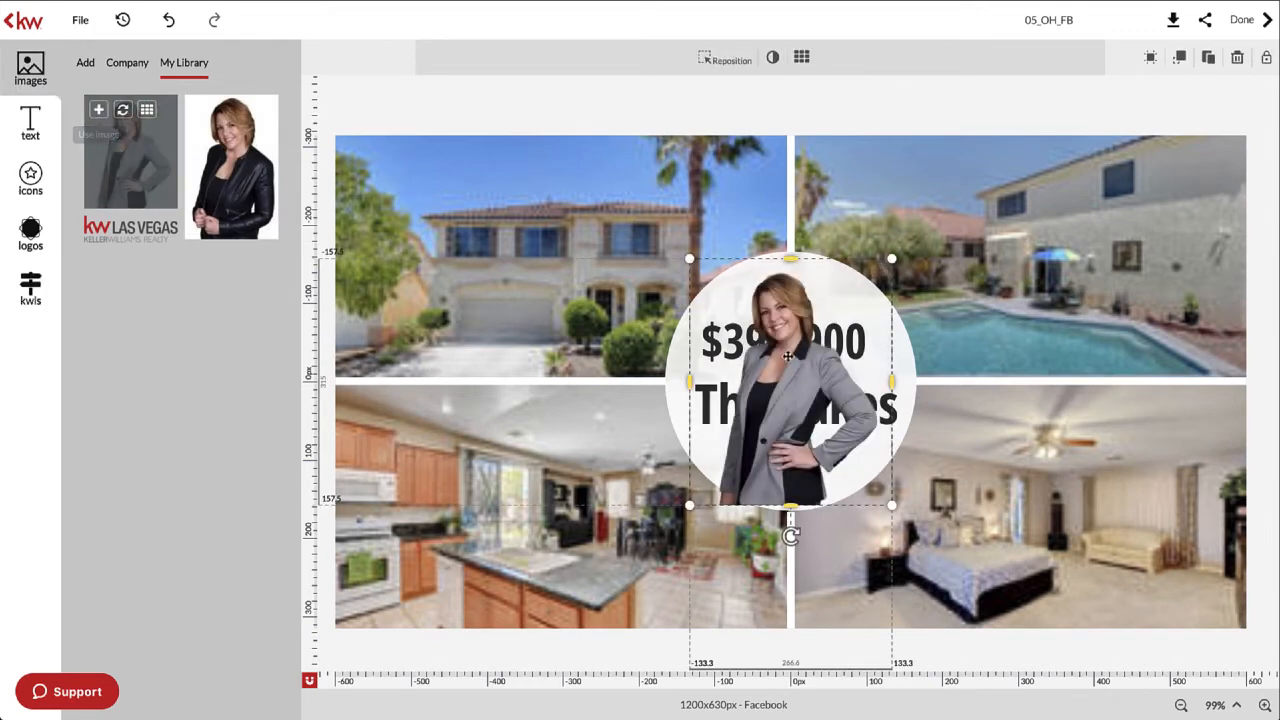
left_click_drag(790, 380, 1073, 476)
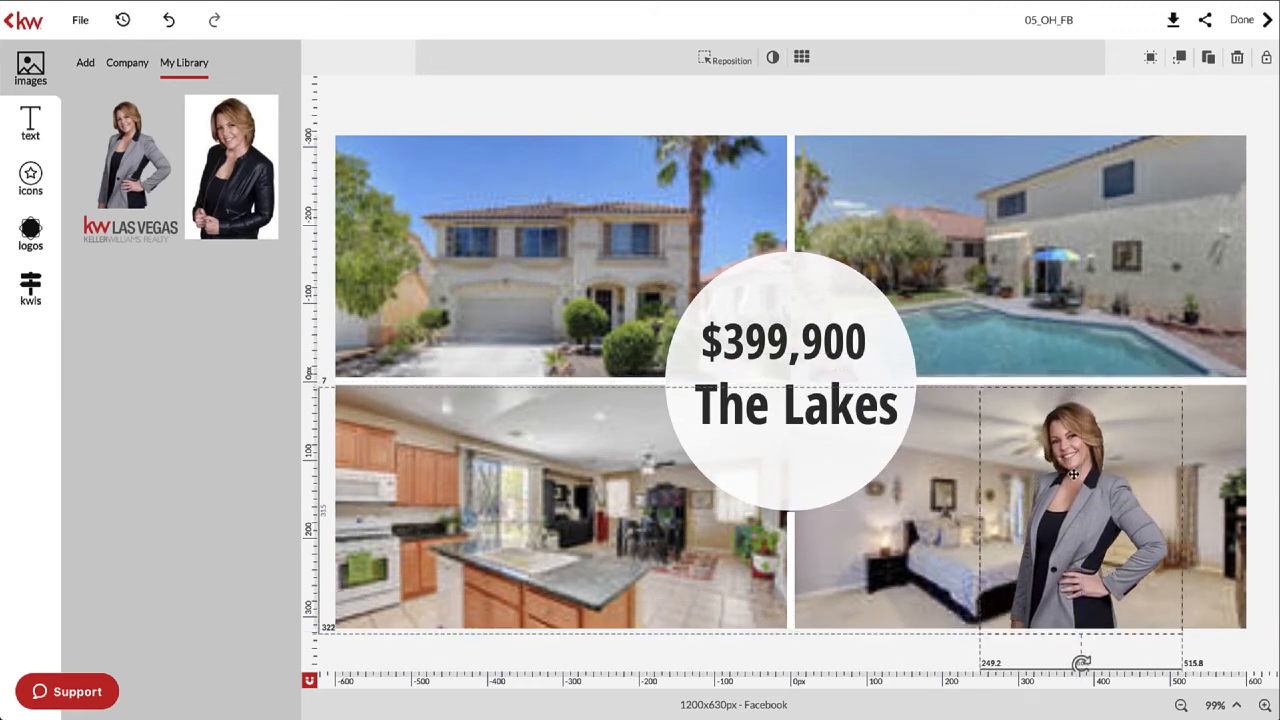
left_click_drag(1184, 385, 1255, 250)
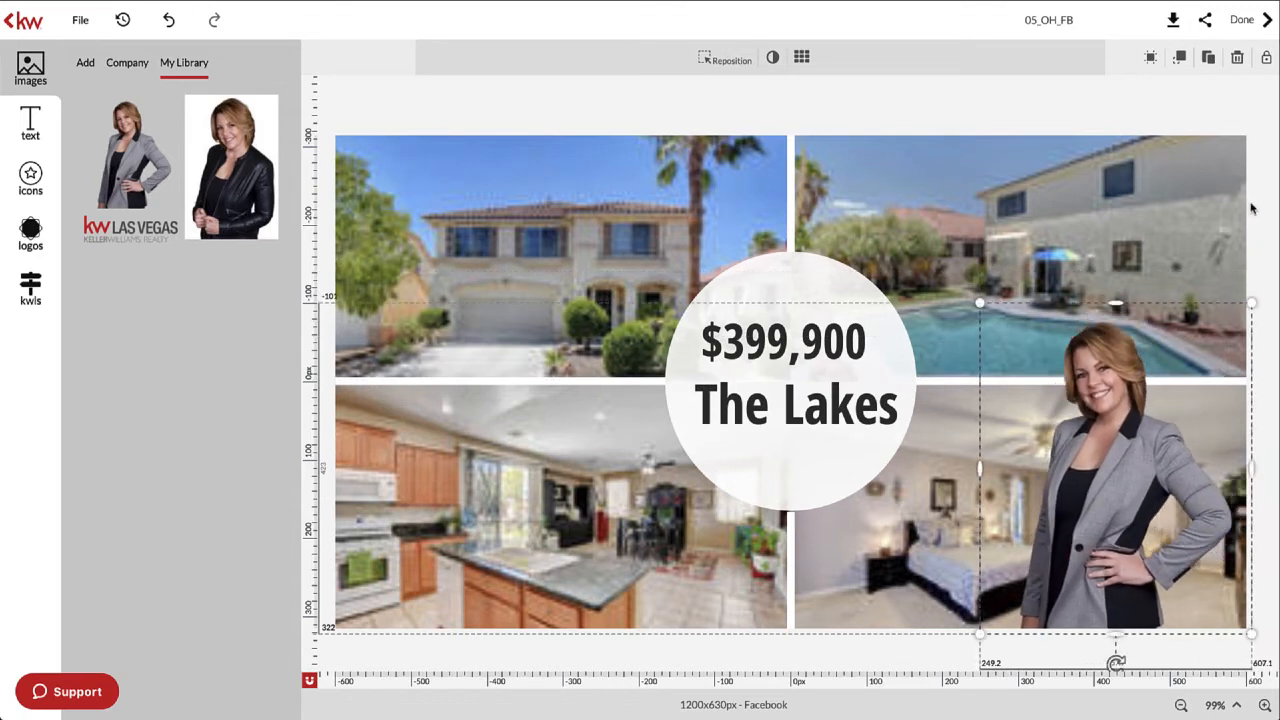
left_click(1256, 208)
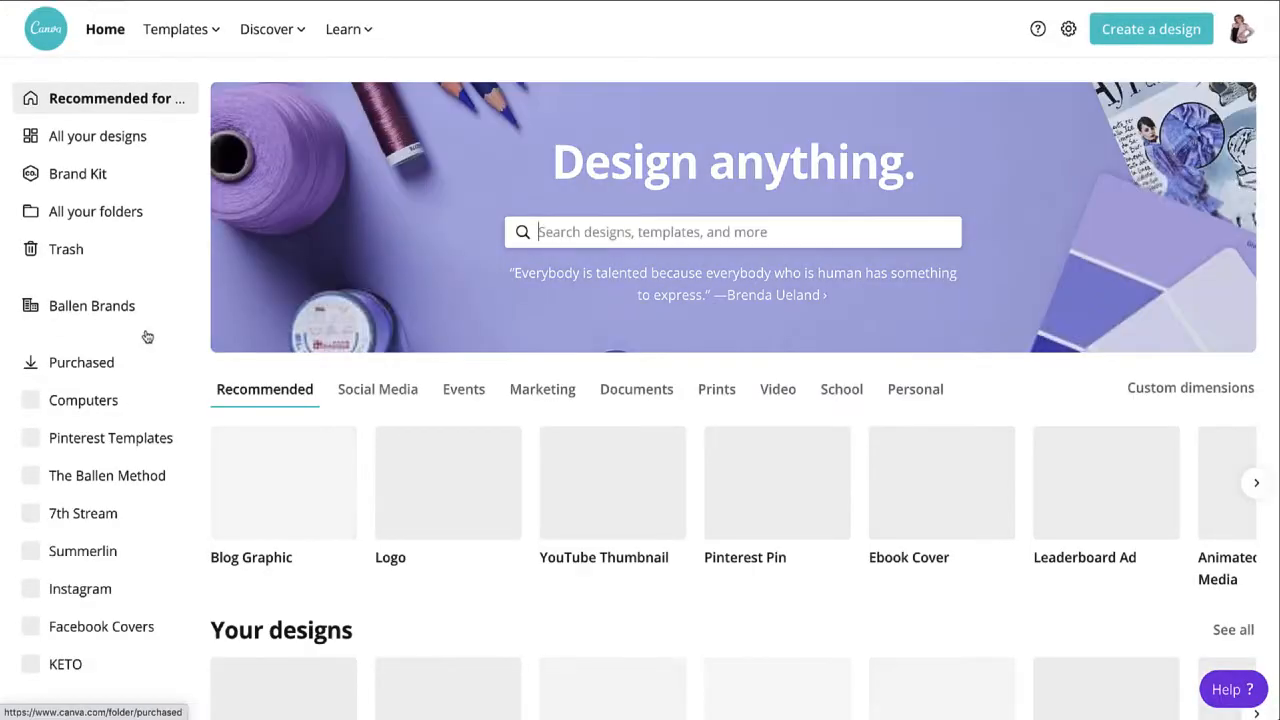
- Create a Pinterest Pin and drop the black-jacket headshot from the profile folder onto it
scroll(885, 510, "down", 3)
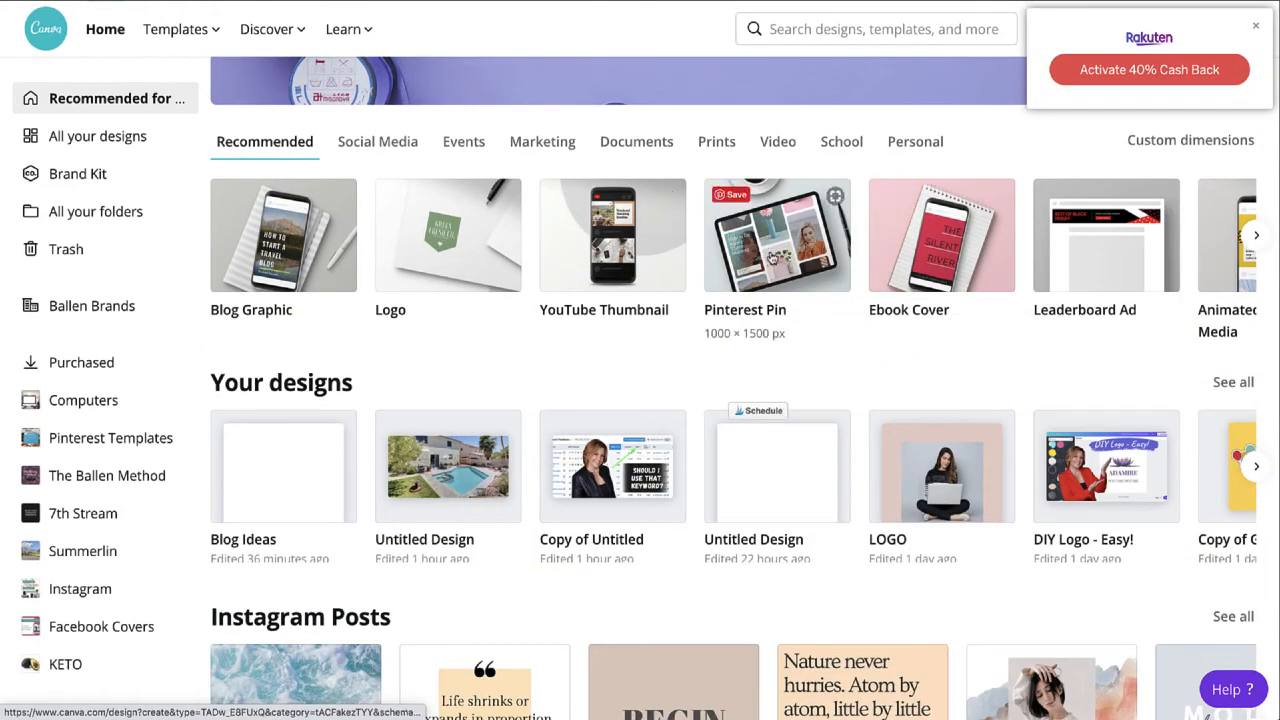
left_click(771, 257)
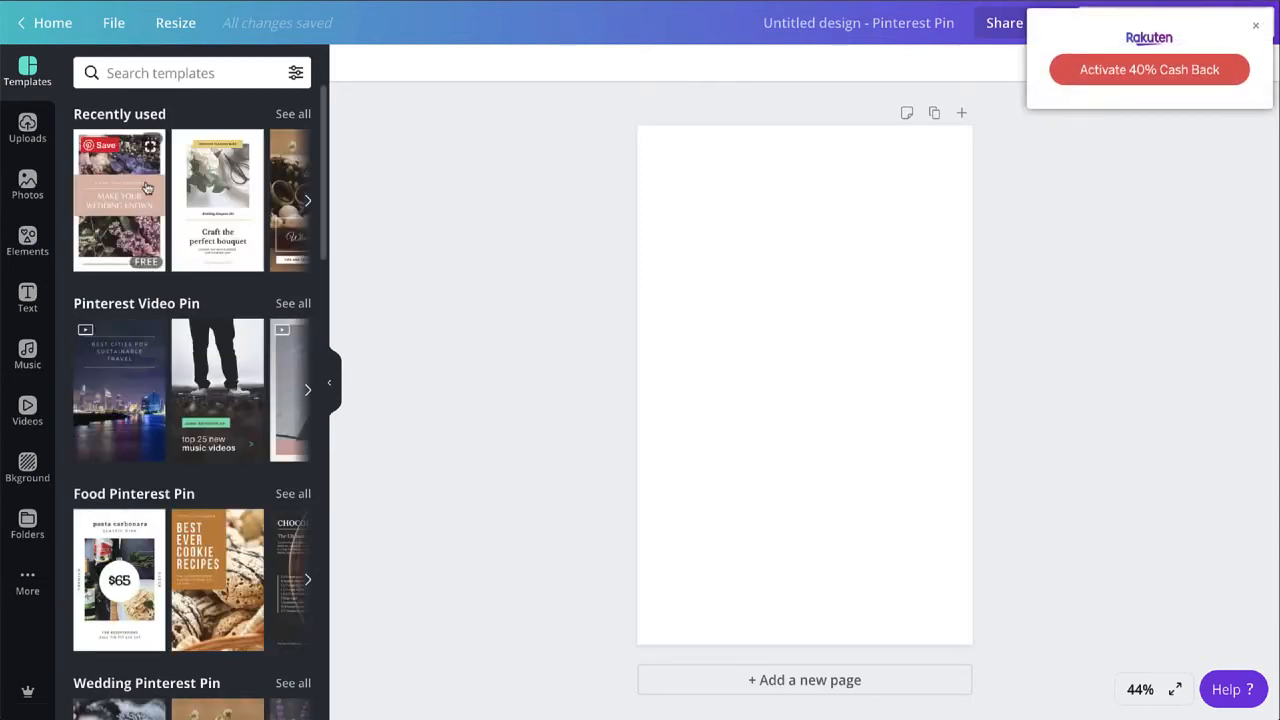
left_click(24, 528)
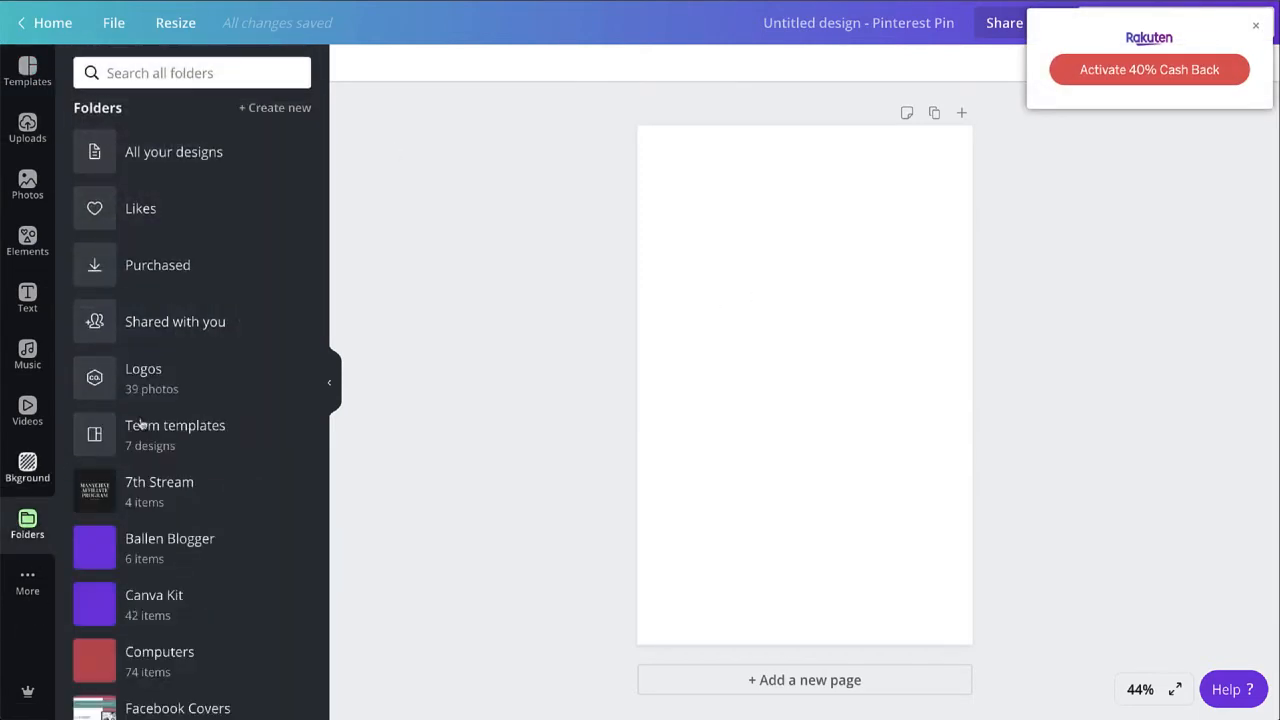
scroll(189, 478, "down", 10)
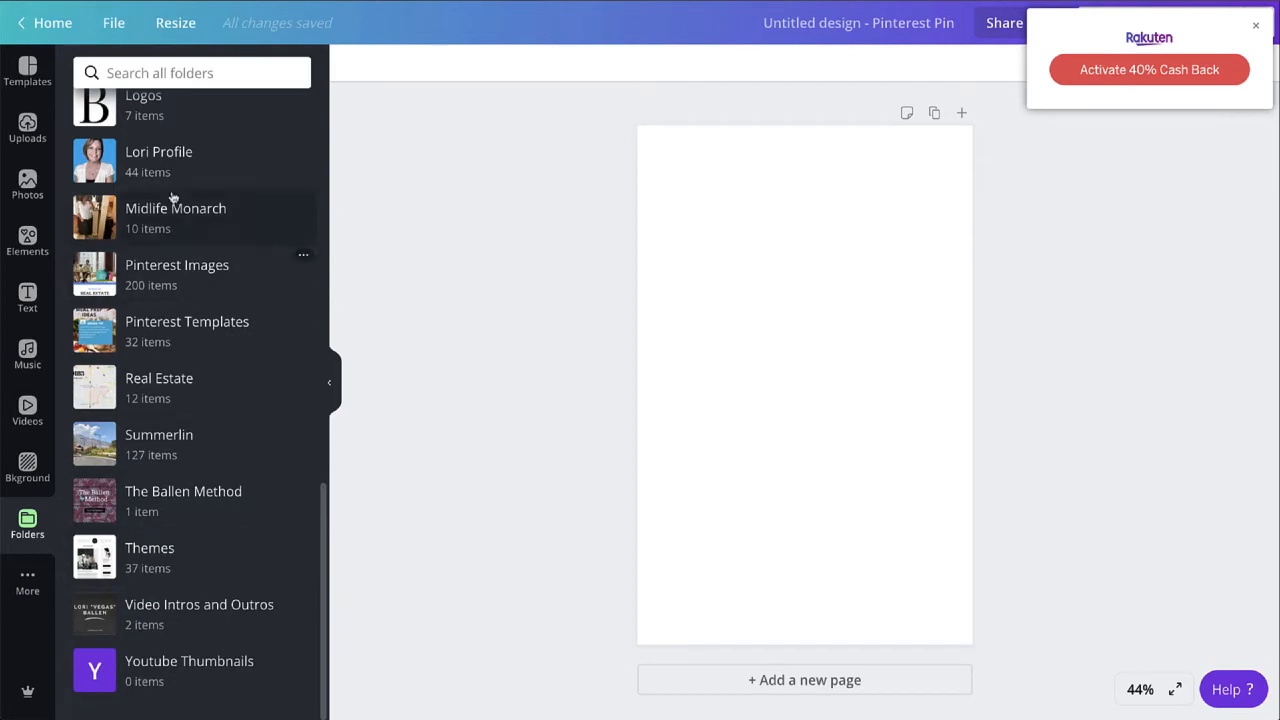
left_click(161, 163)
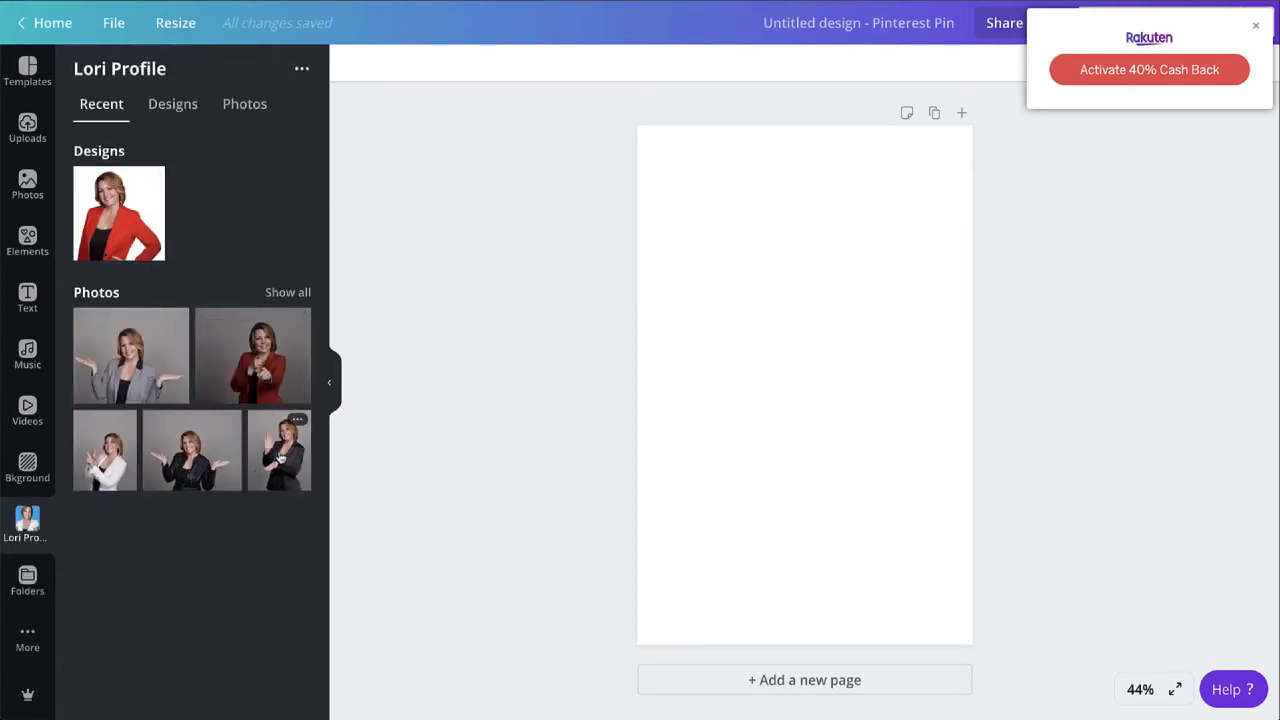
left_click_drag(283, 455, 655, 346)
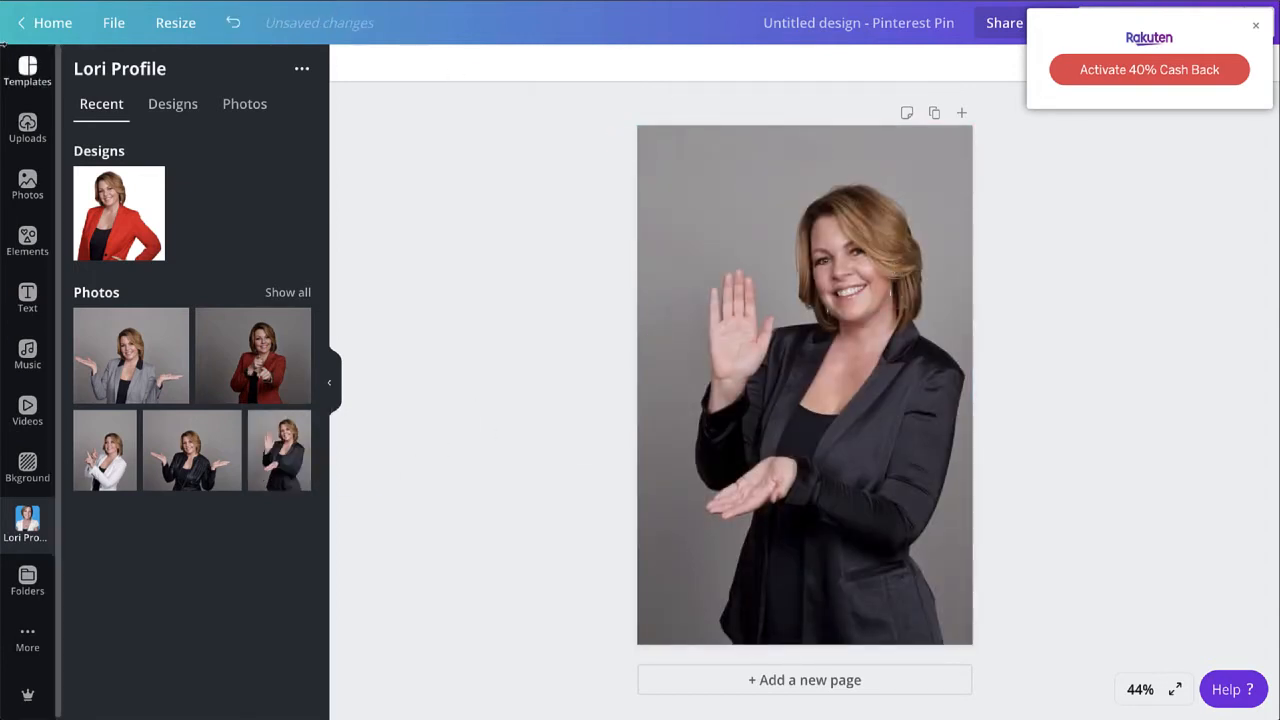
- Remove the headshot's grey background with the Background Remover effect
left_click(1256, 27)
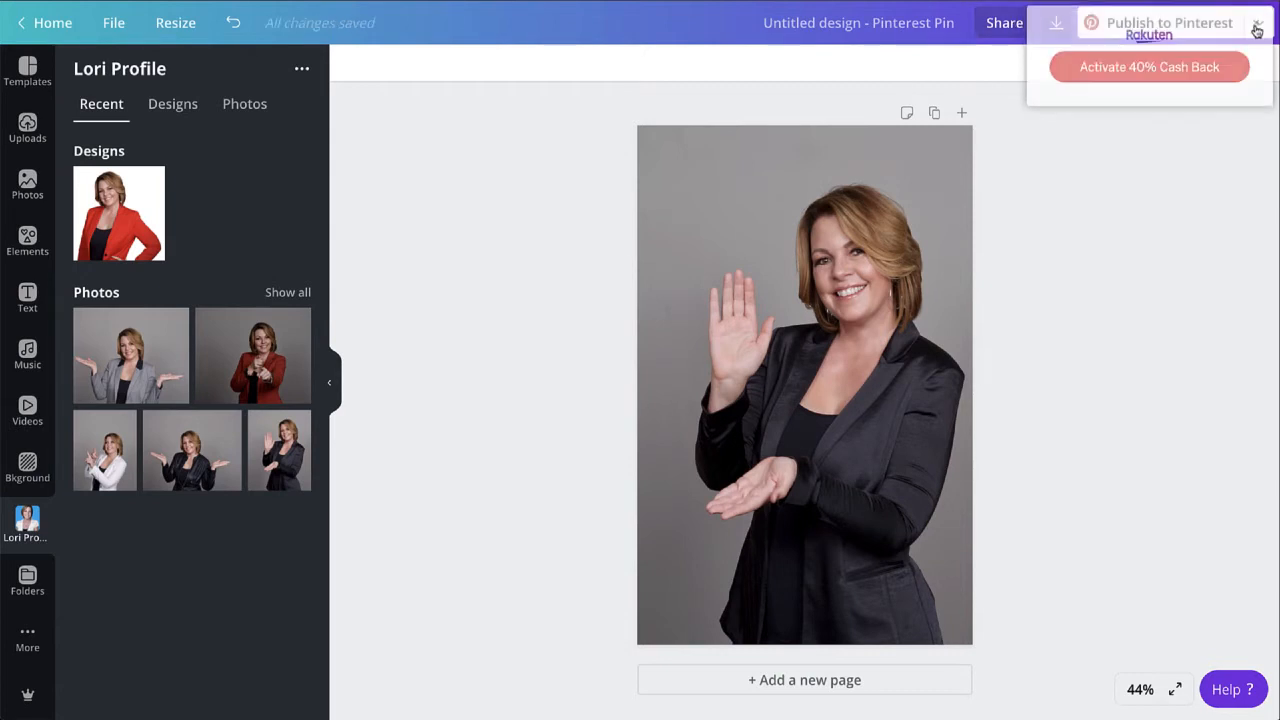
left_click(801, 307)
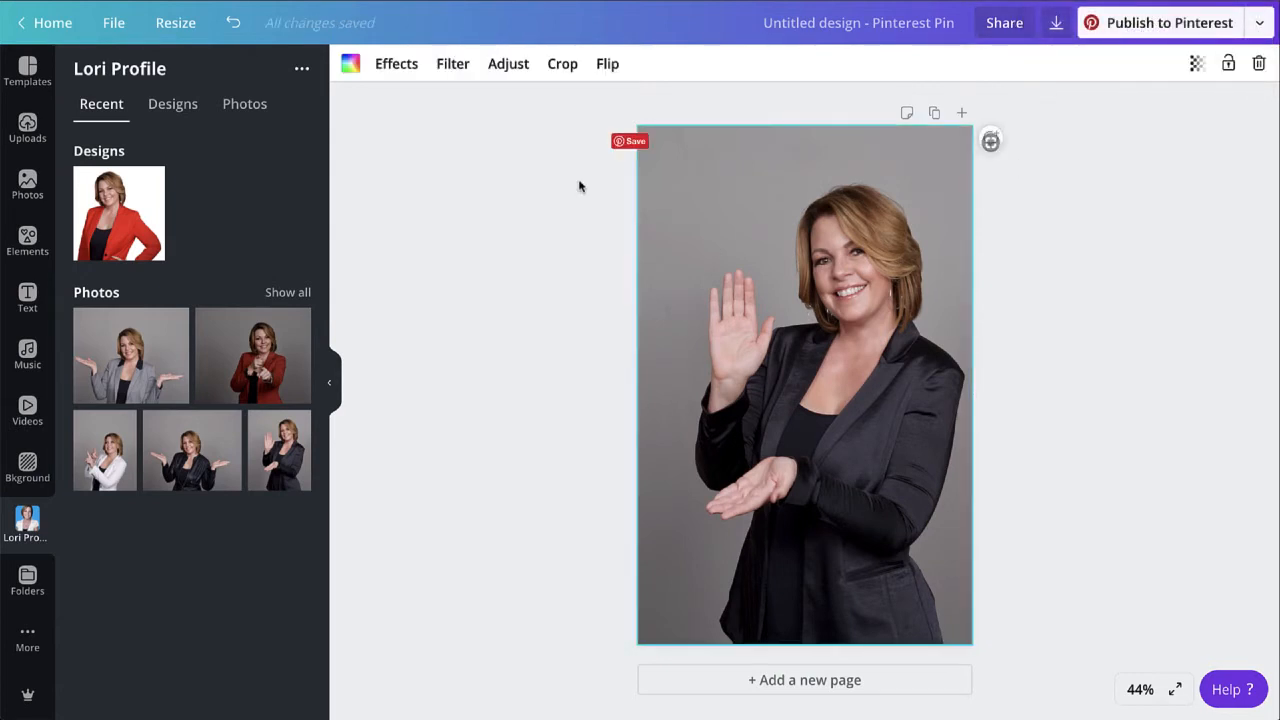
left_click(397, 64)
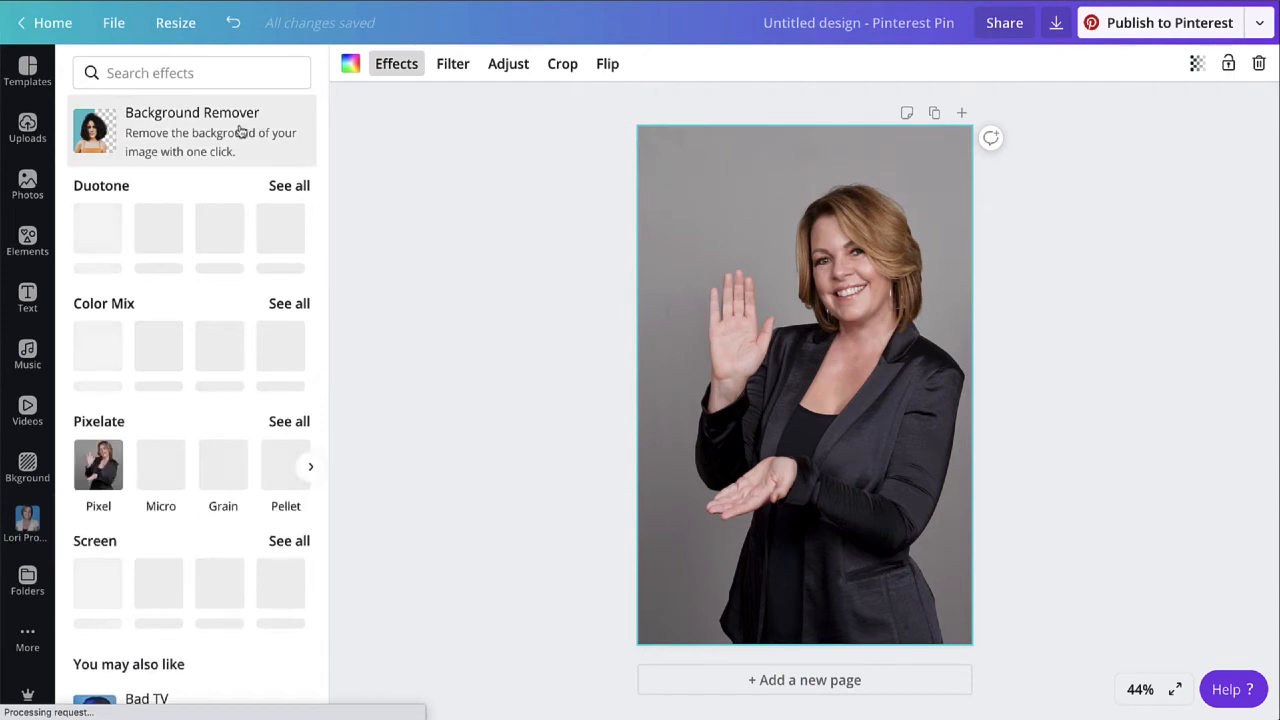
left_click(240, 131)
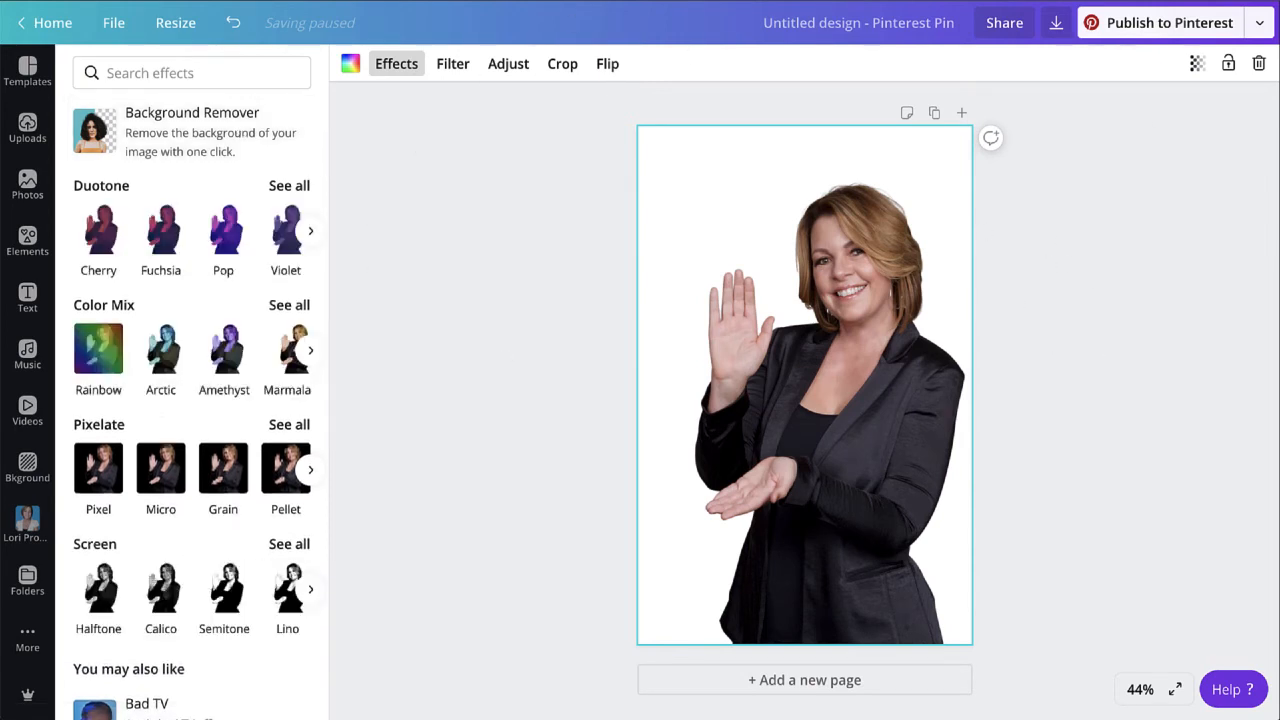
- Load the remove.bg site in a new browser tab by searching 'remove'
key("super+t")
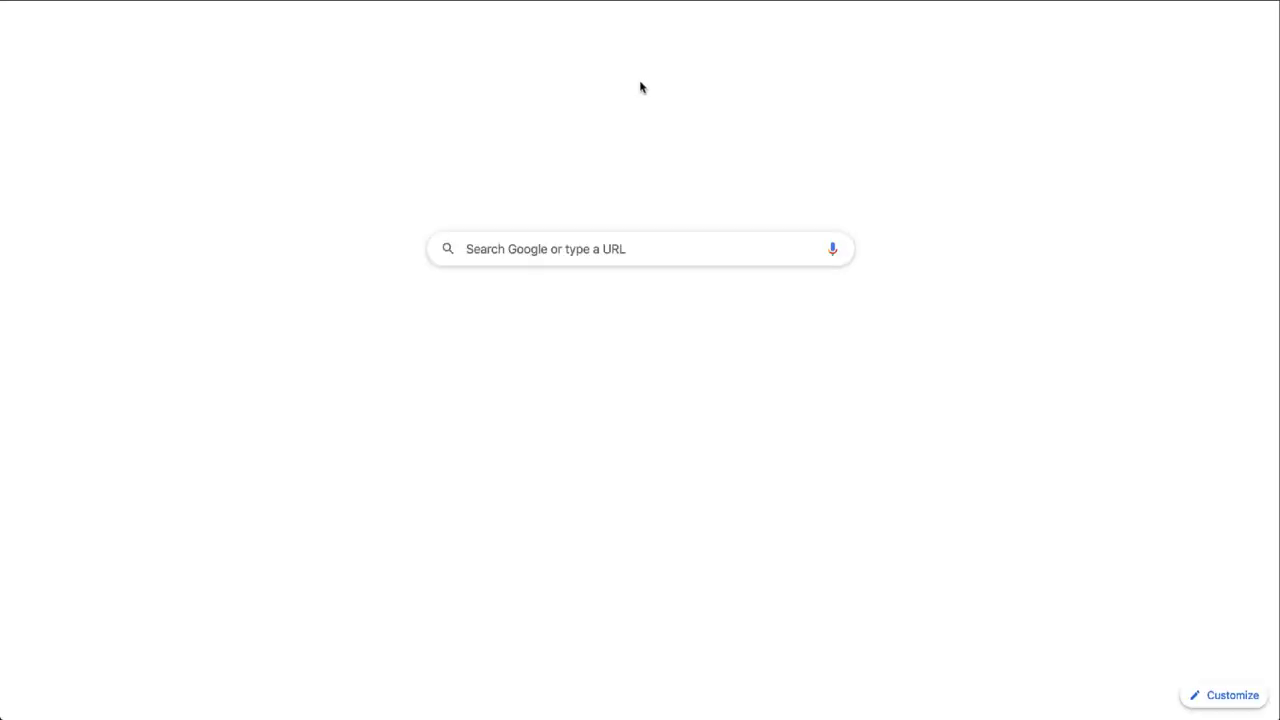
type("remove")
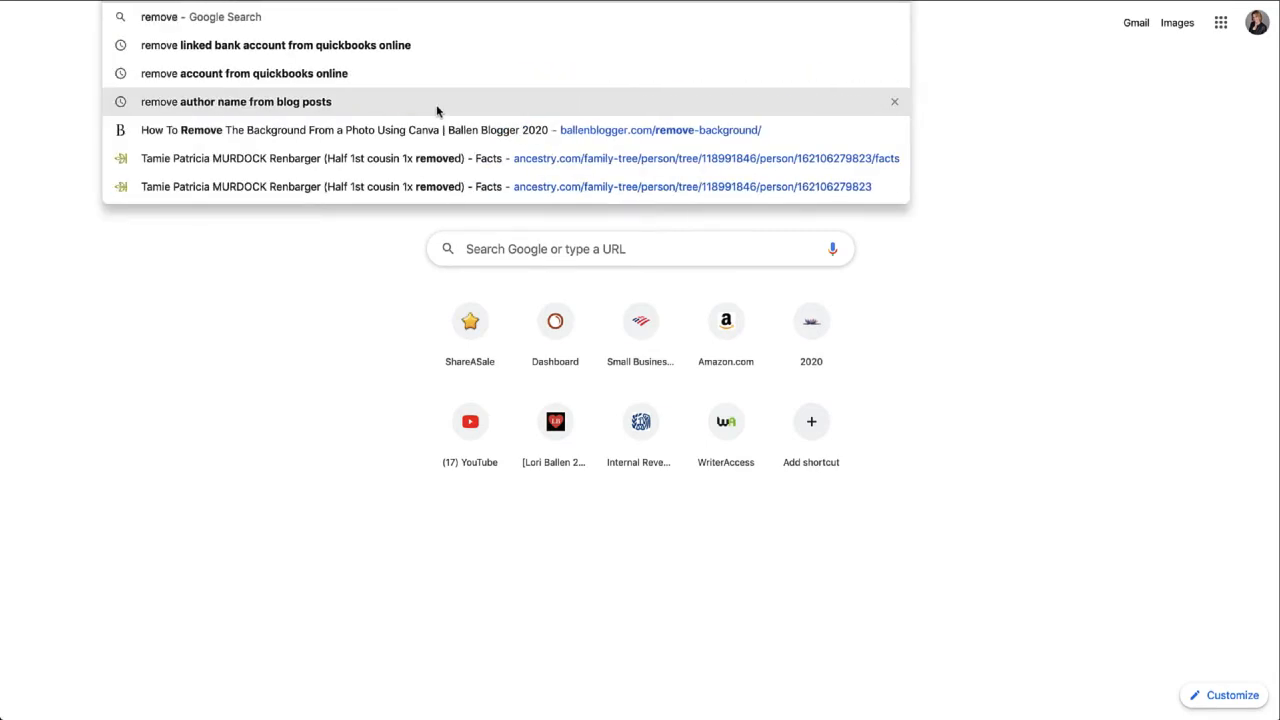
key("Return")
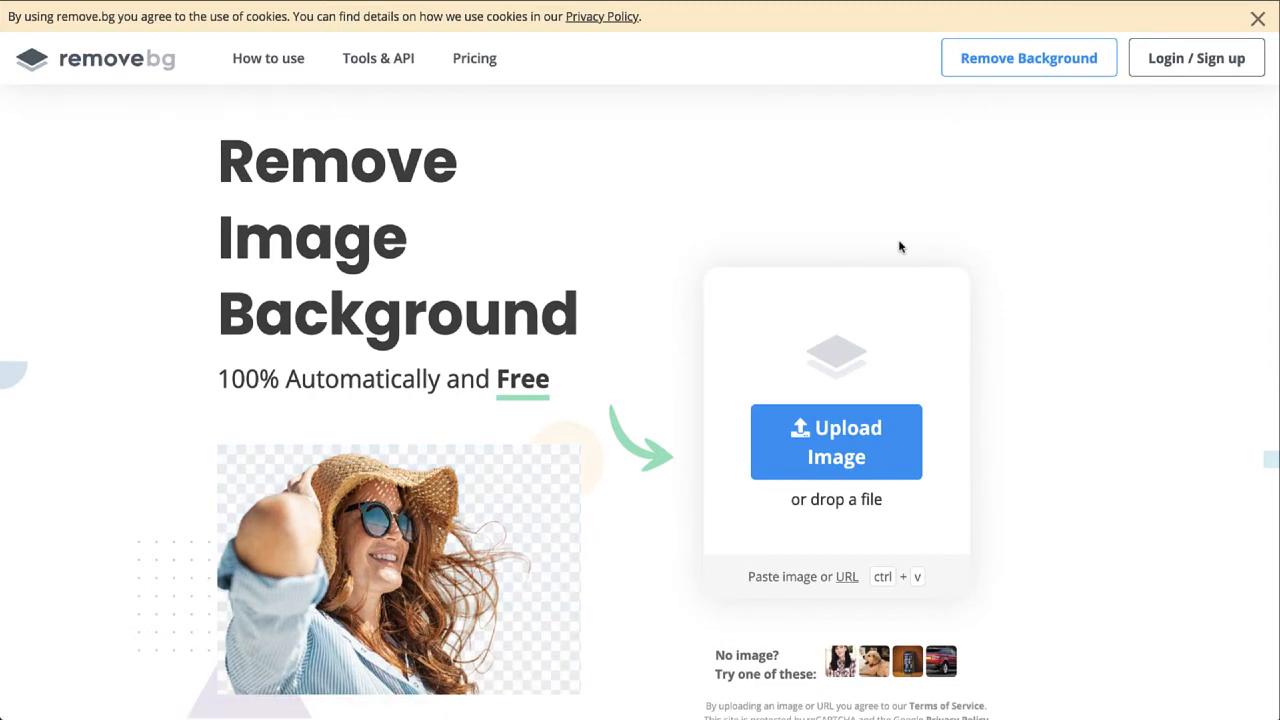
scroll(899, 247, "down", 1)
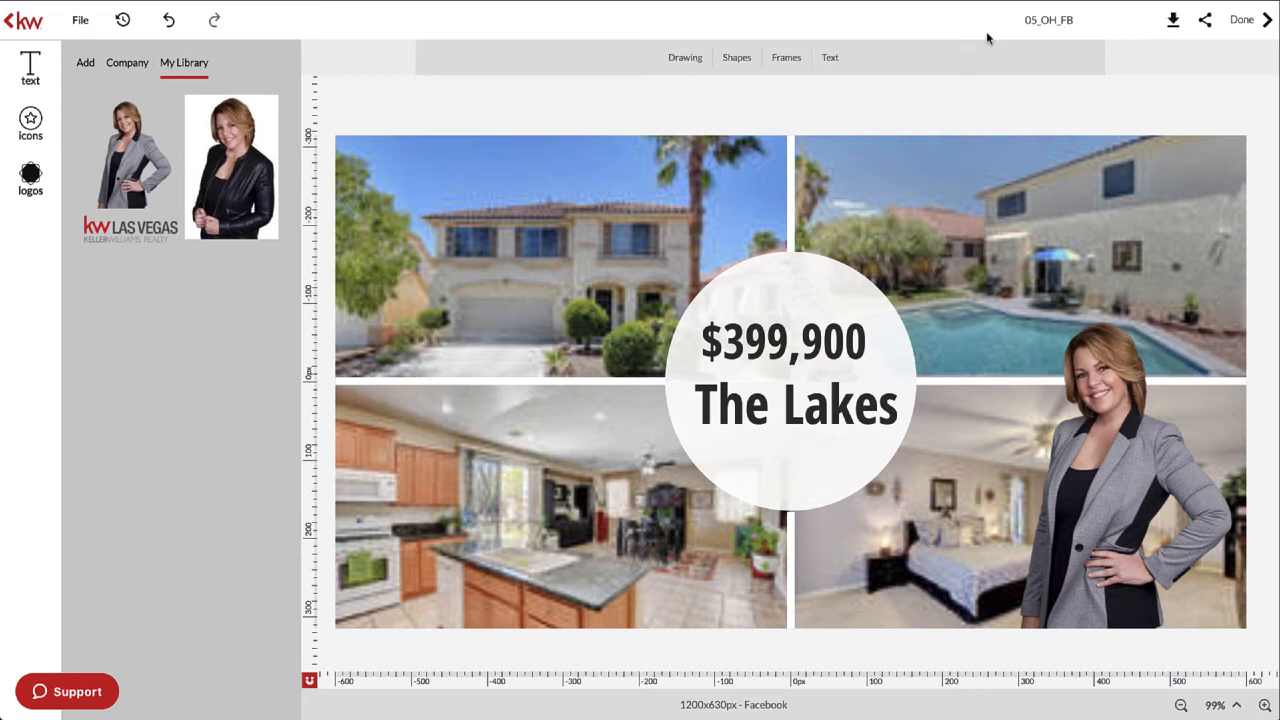
- Download the finished collage as a JPEG image and save it
left_click(1138, 490)
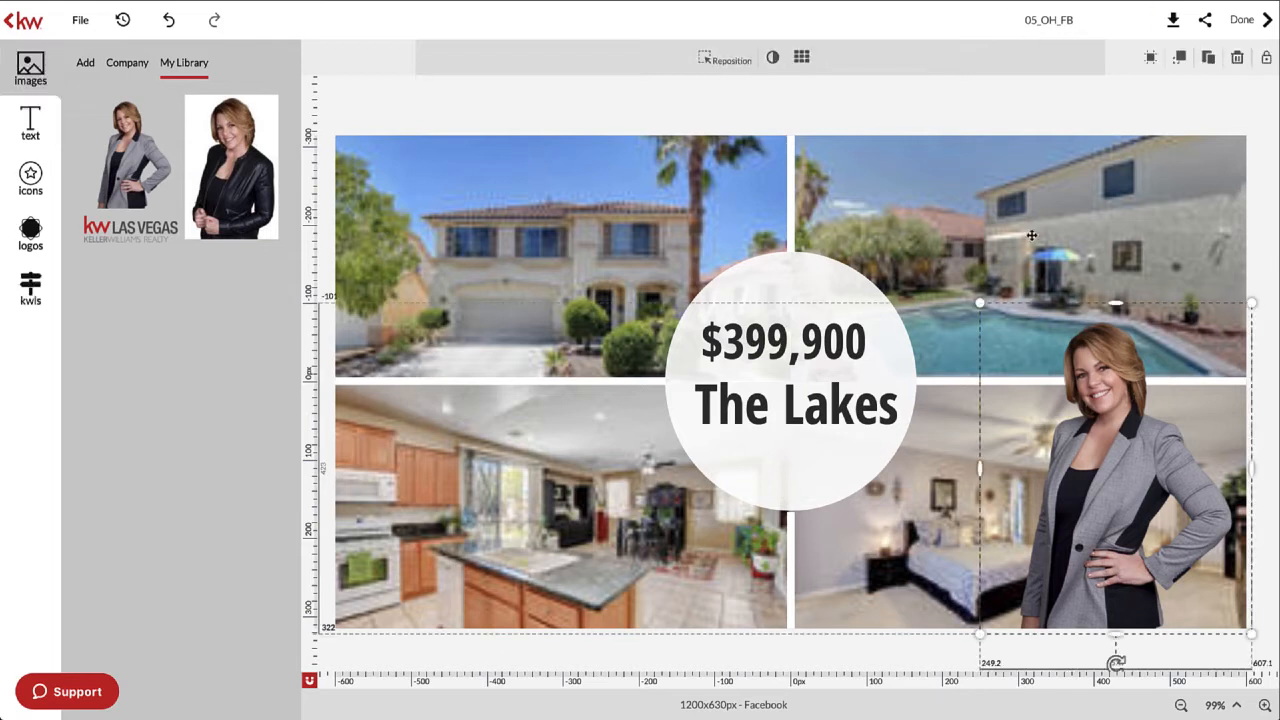
left_click(1026, 104)
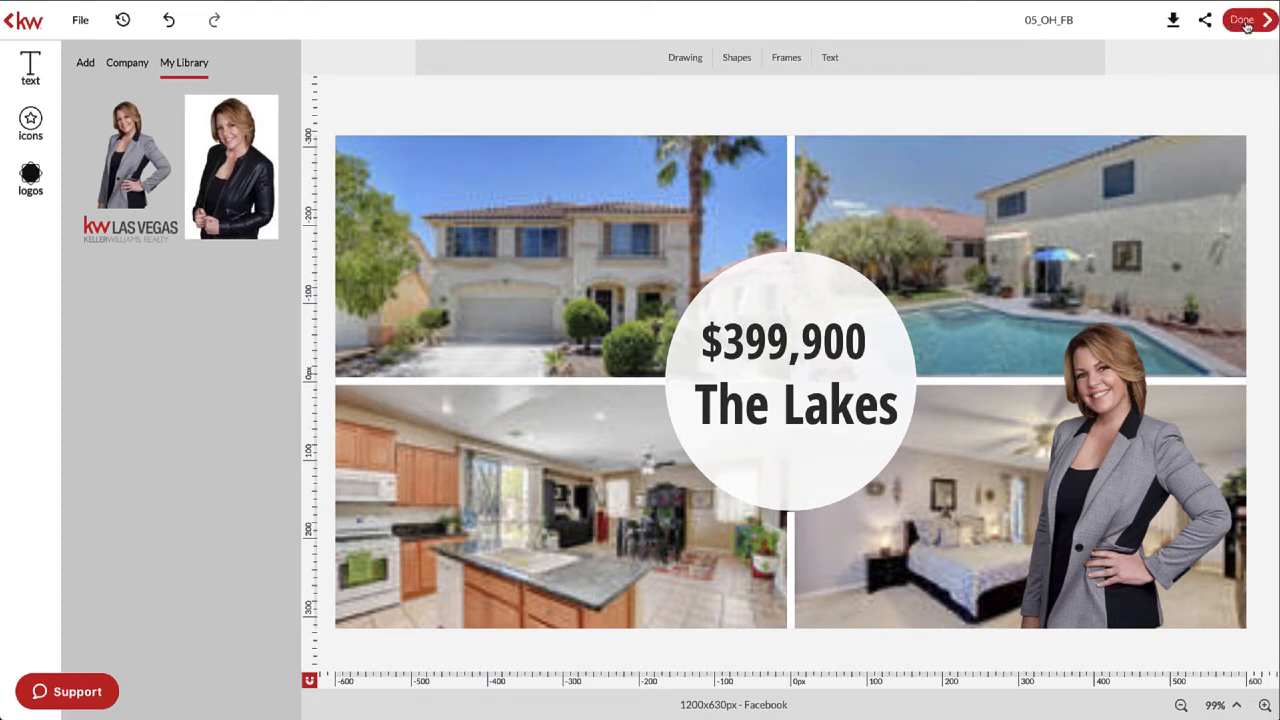
left_click(1173, 20)
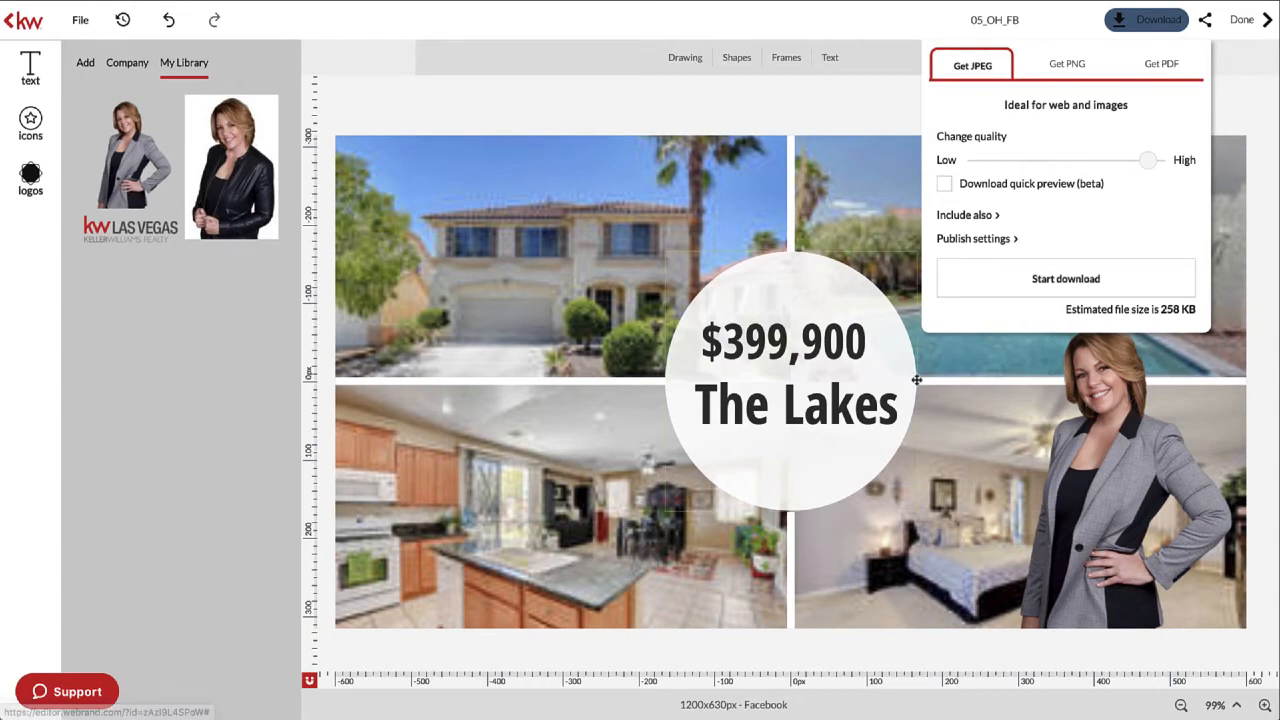
left_click(1098, 287)
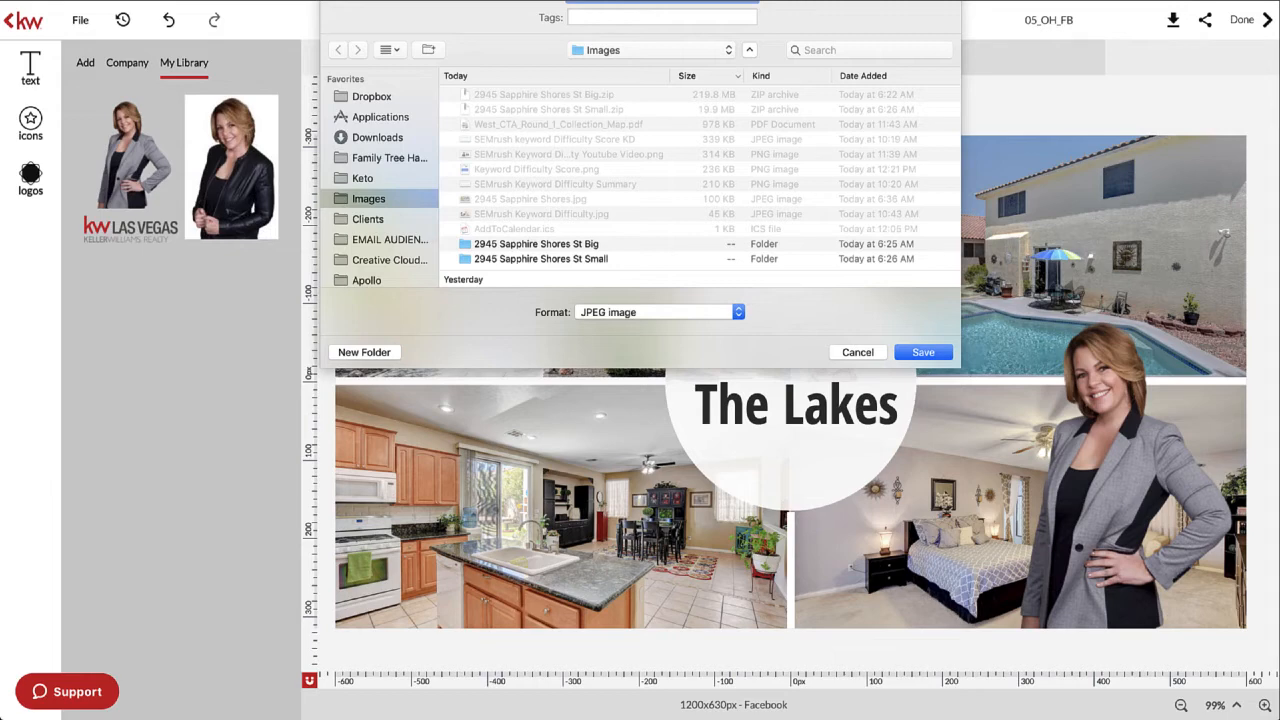
key("Return")
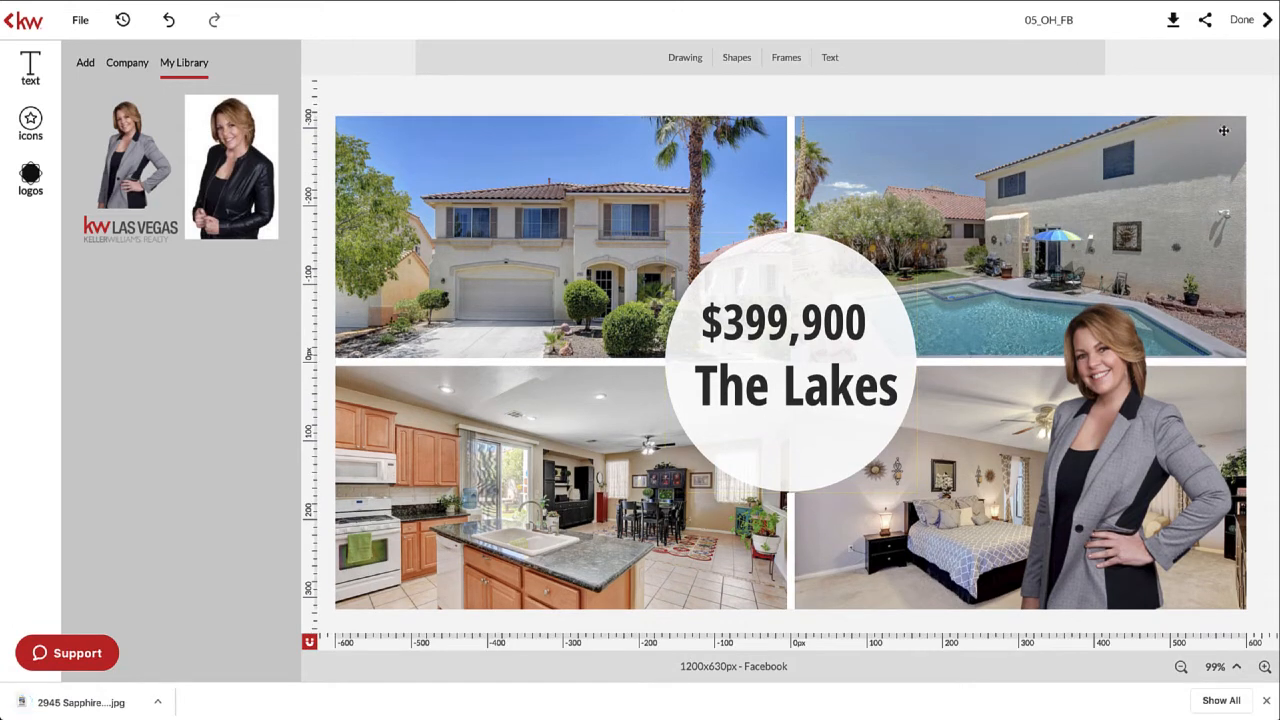
- Finish the collage, return to the ad campaign, and open Add More under Ad Media
left_click(1245, 21)
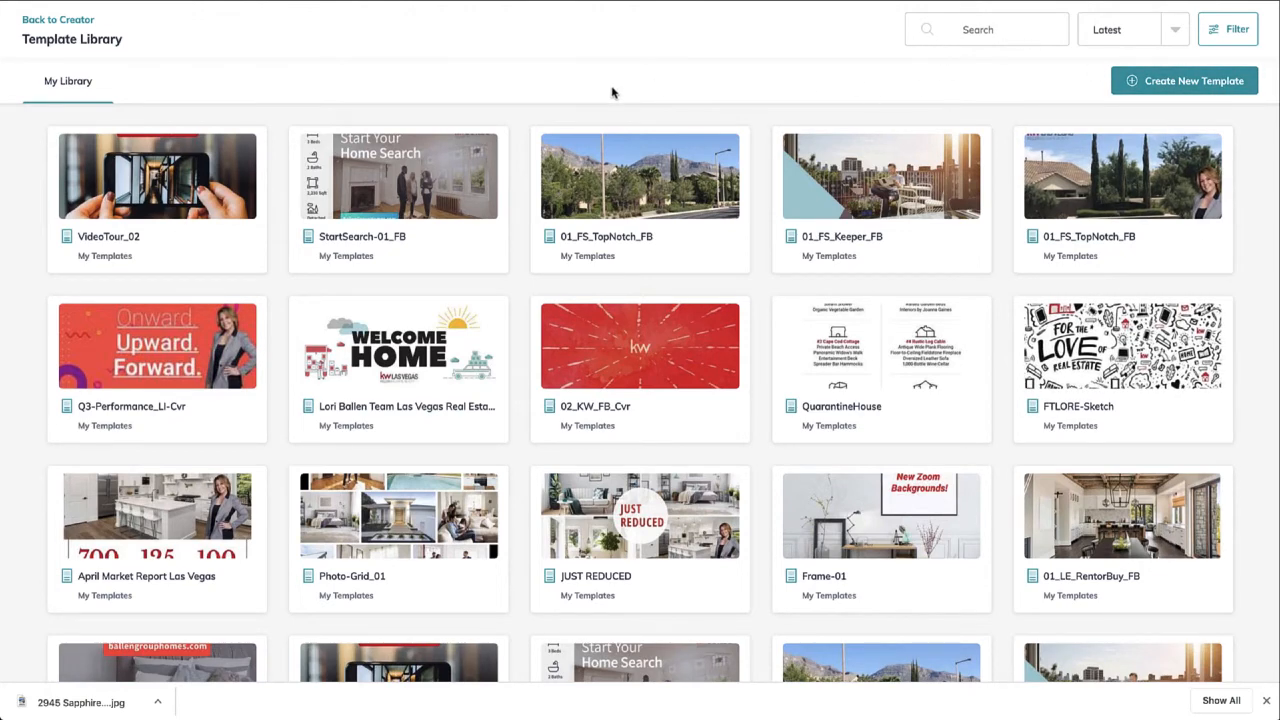
left_click(68, 20)
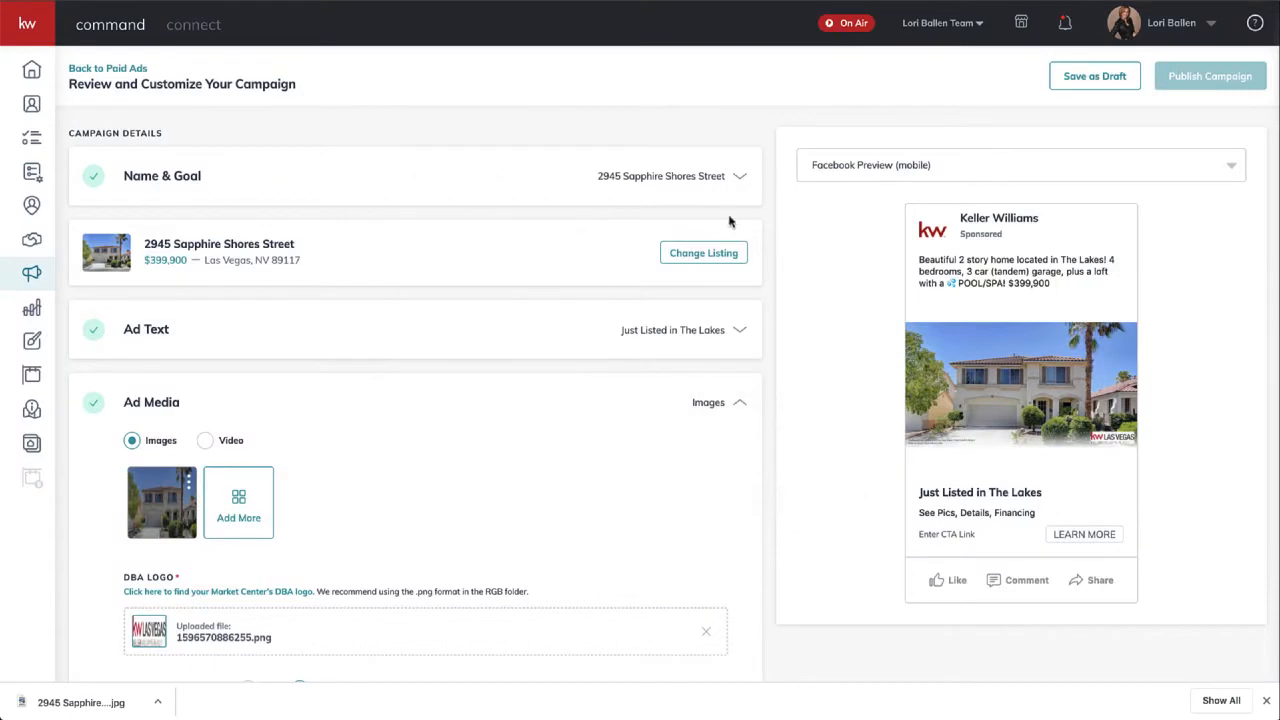
scroll(529, 374, "down", 3)
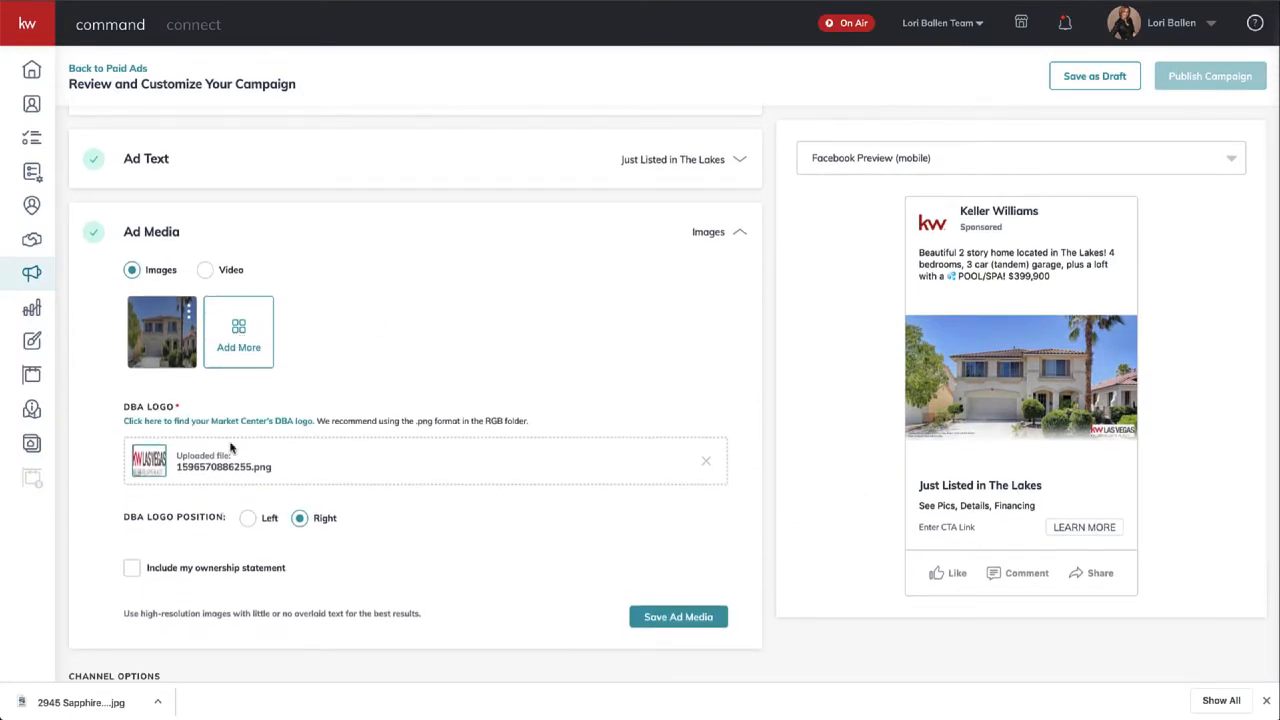
left_click(238, 340)
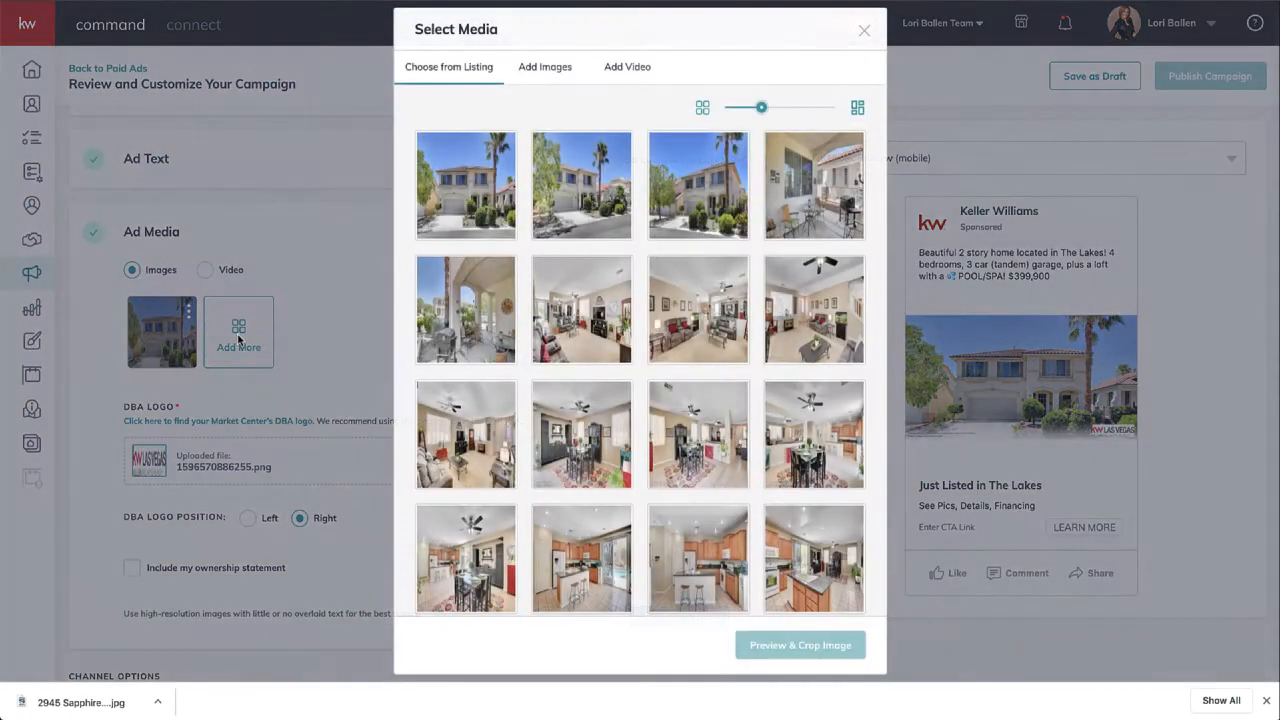
- Add the 05_OH_FB collage from the Design Library to the ad, cropped Wide 1.91:1
left_click(864, 30)
scroll(260, 340, "down", 1)
scroll(260, 343, "down", 1)
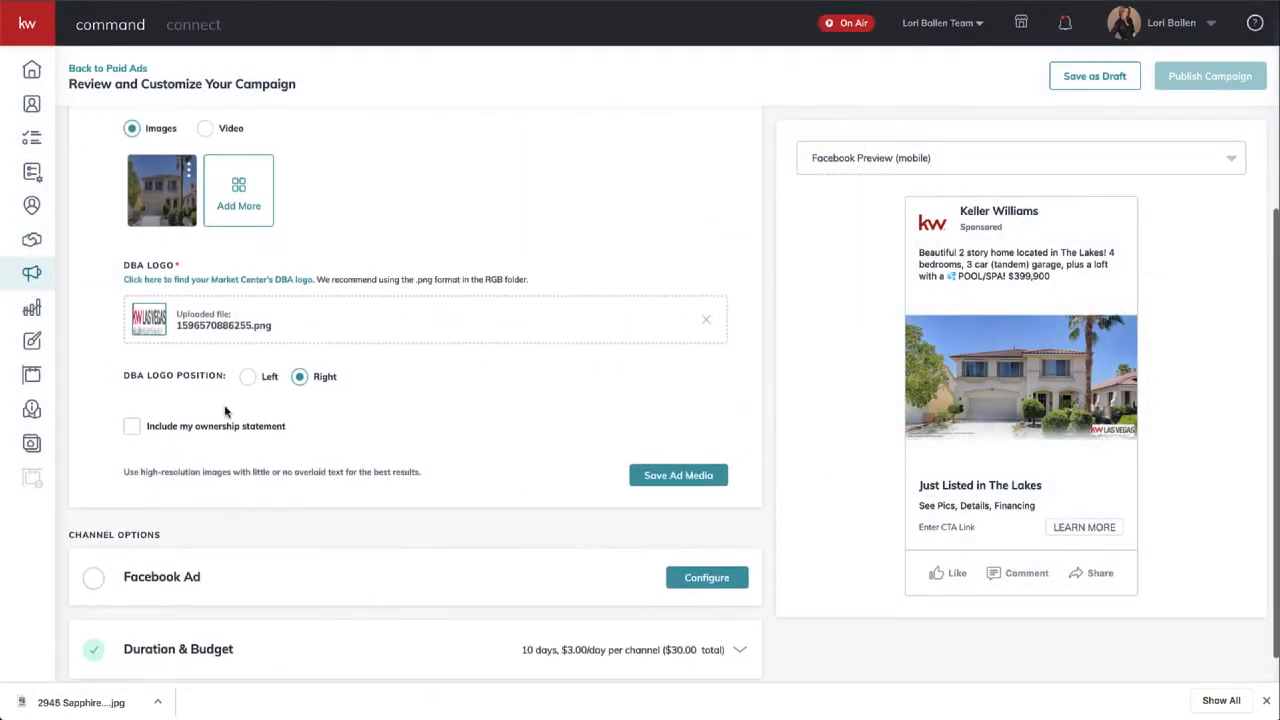
scroll(228, 405, "up", 2)
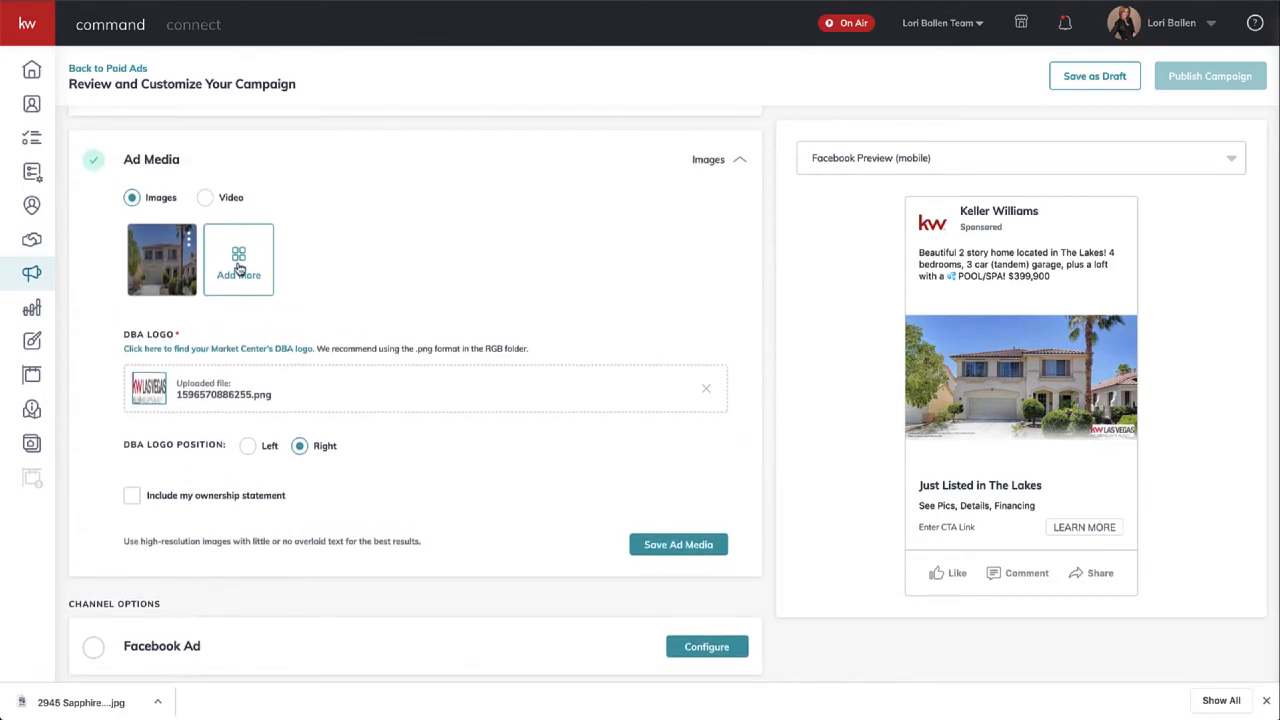
left_click(240, 268)
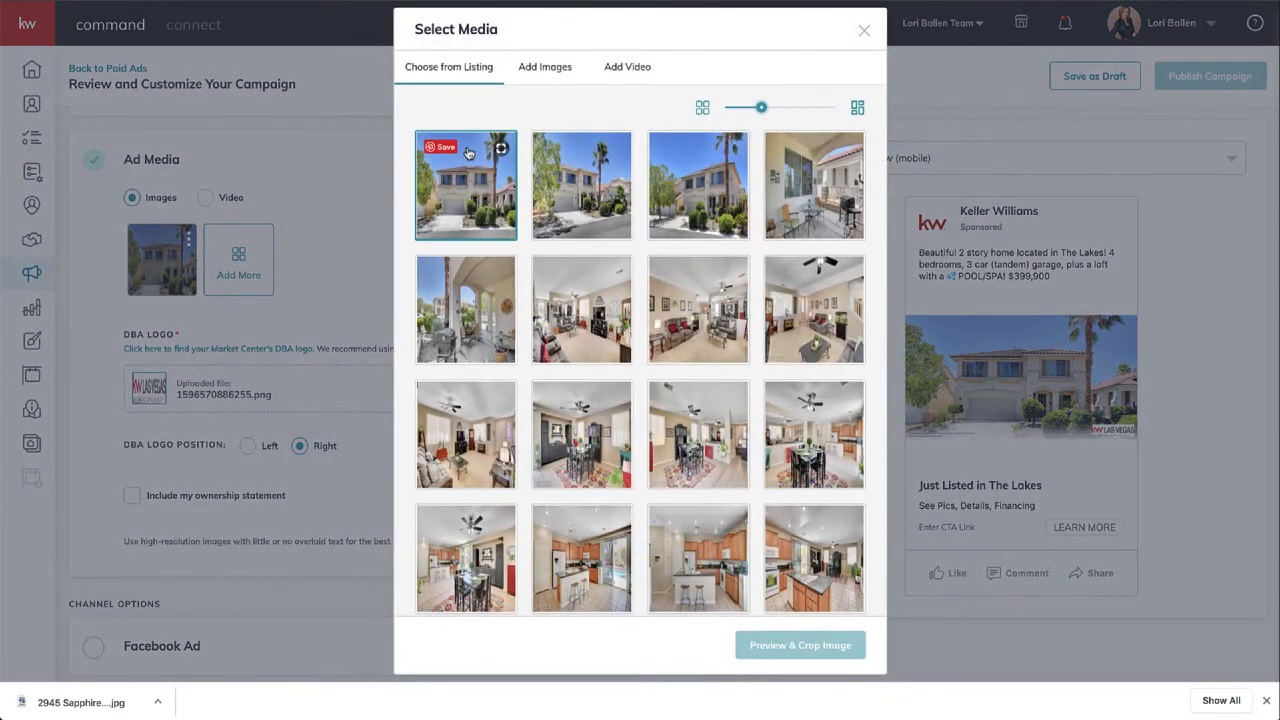
left_click(536, 66)
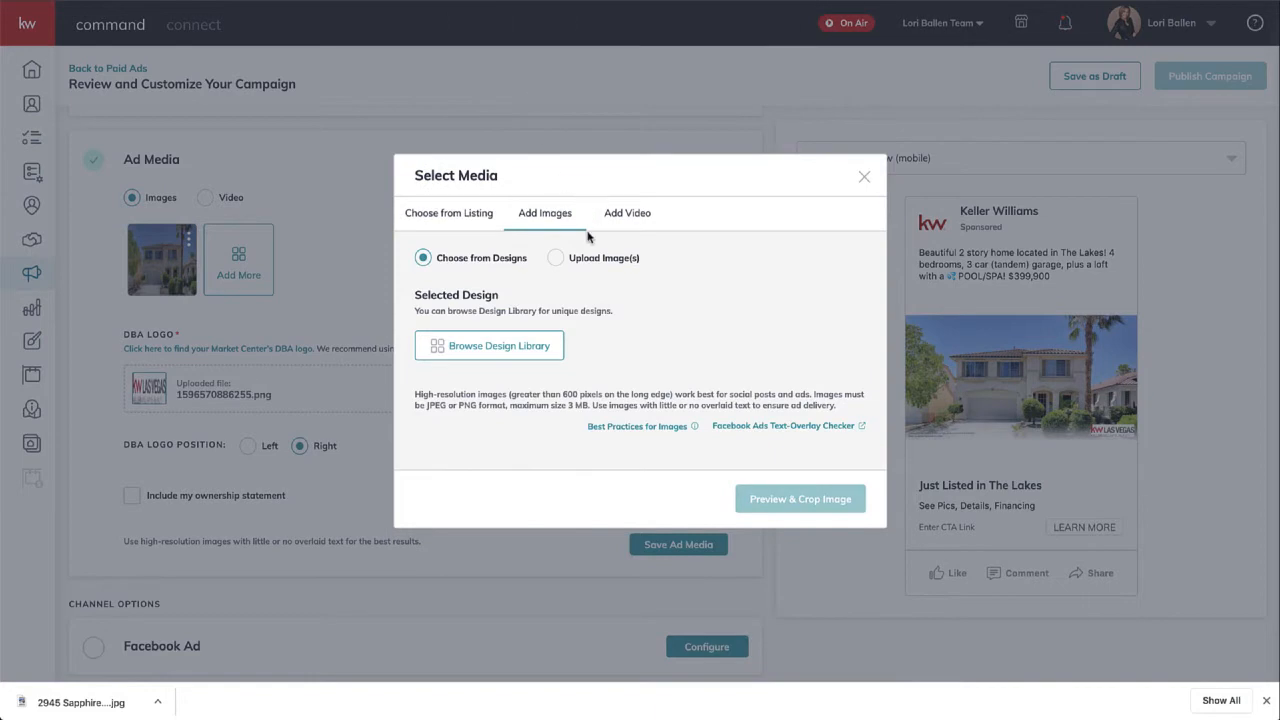
left_click(481, 350)
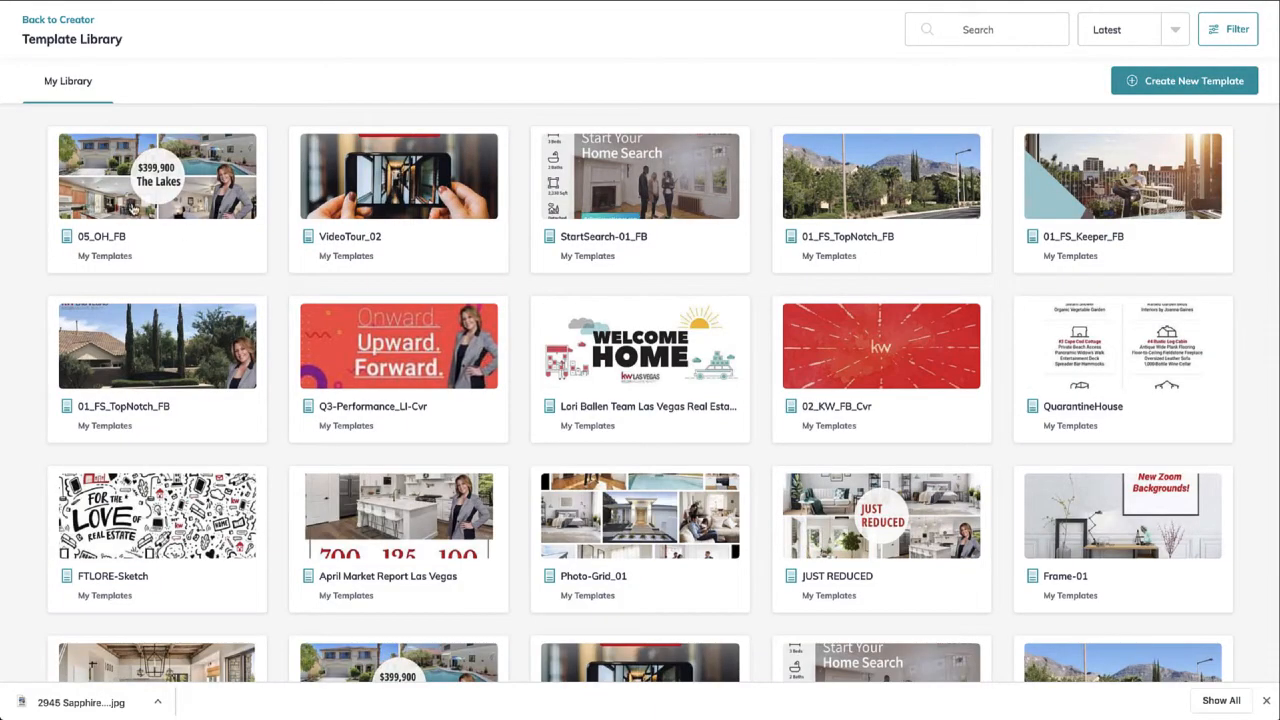
left_click(173, 163)
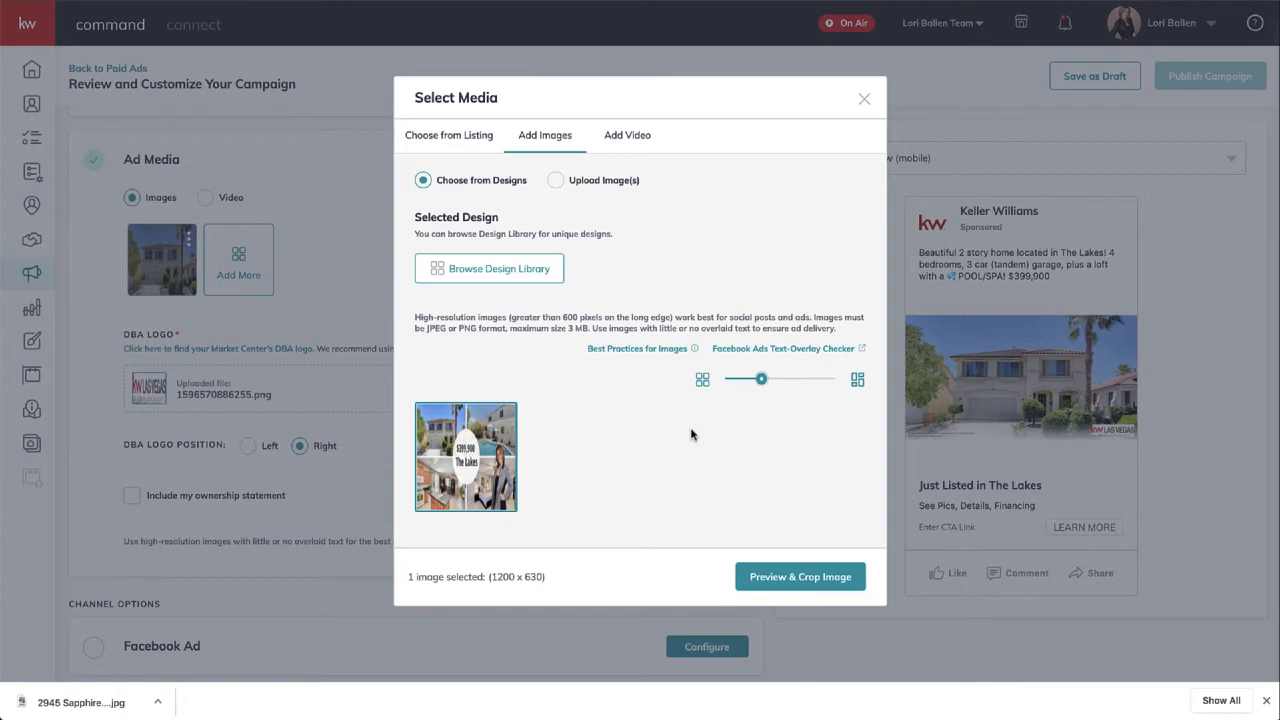
left_click(815, 578)
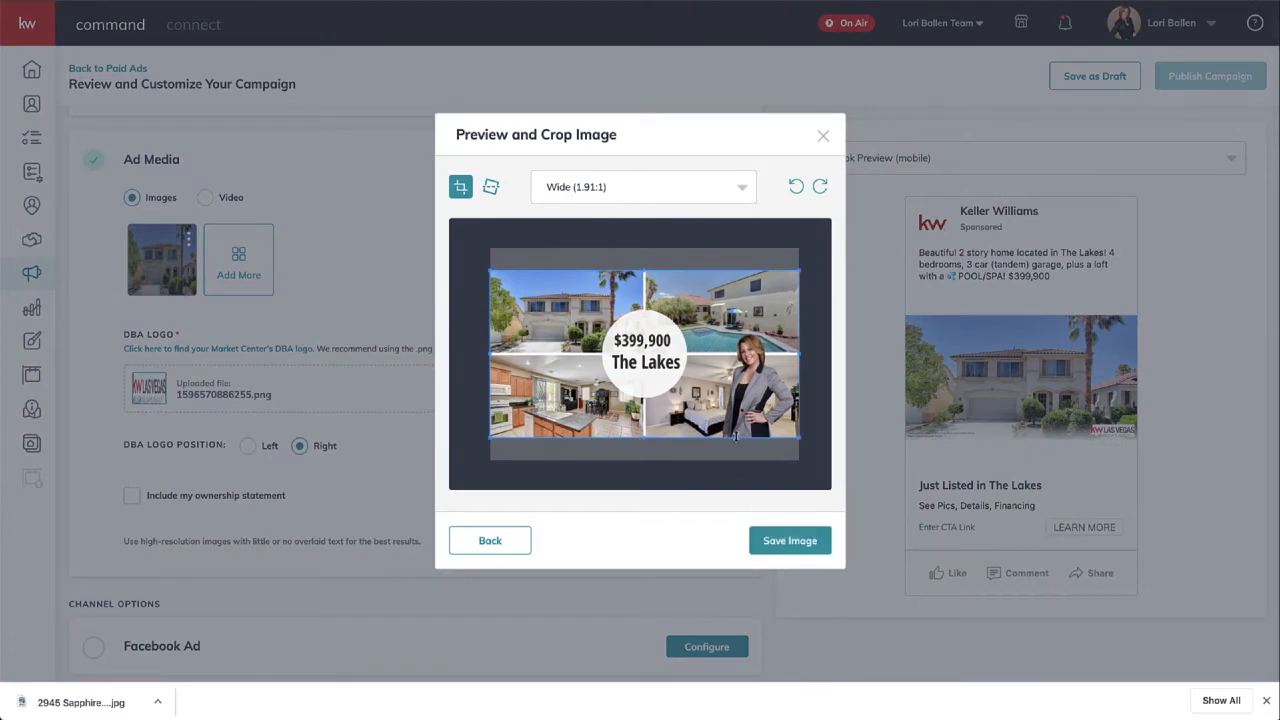
left_click(789, 540)
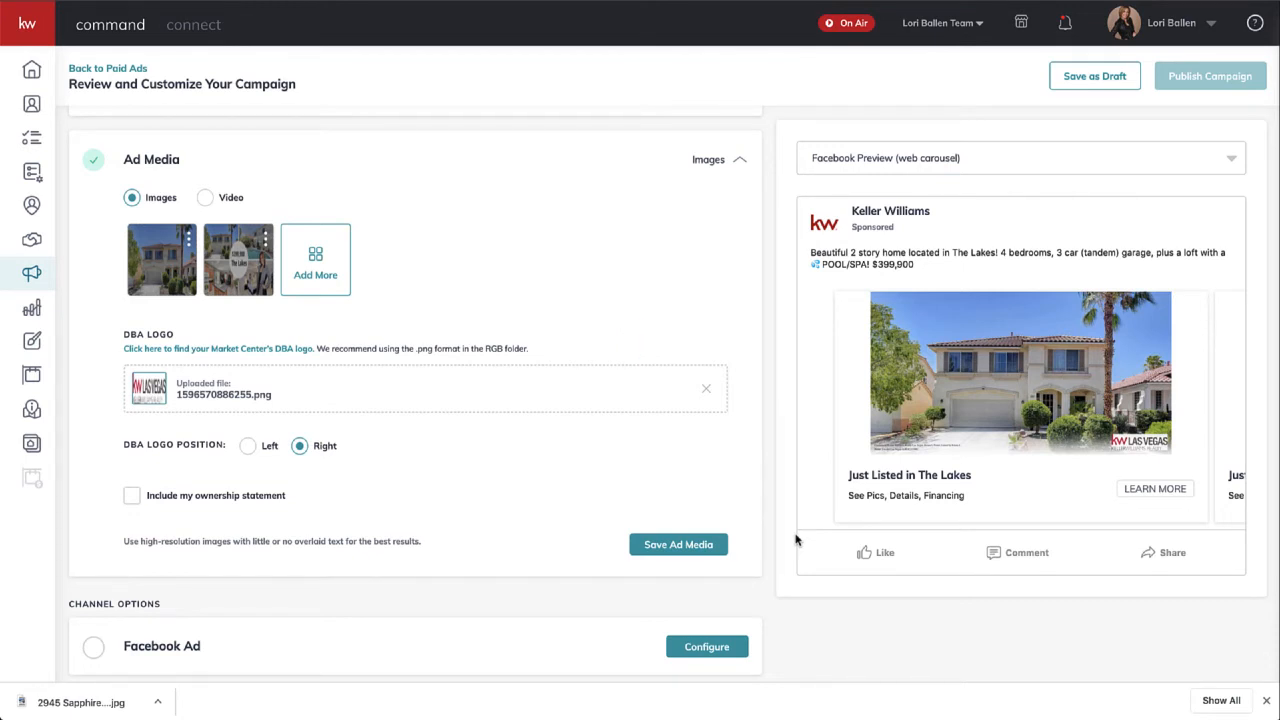
- Delete the original house photo, leave the DBA logo on the right, and save the ad media
left_click(189, 242)
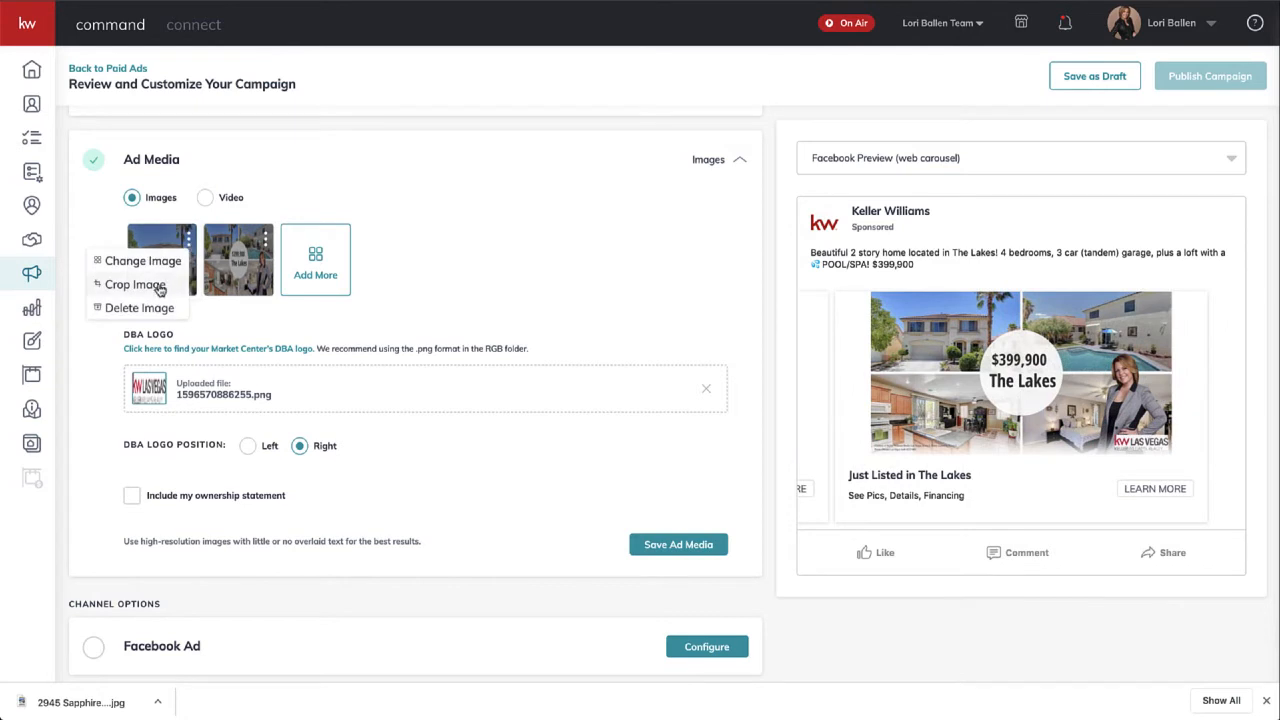
left_click(140, 308)
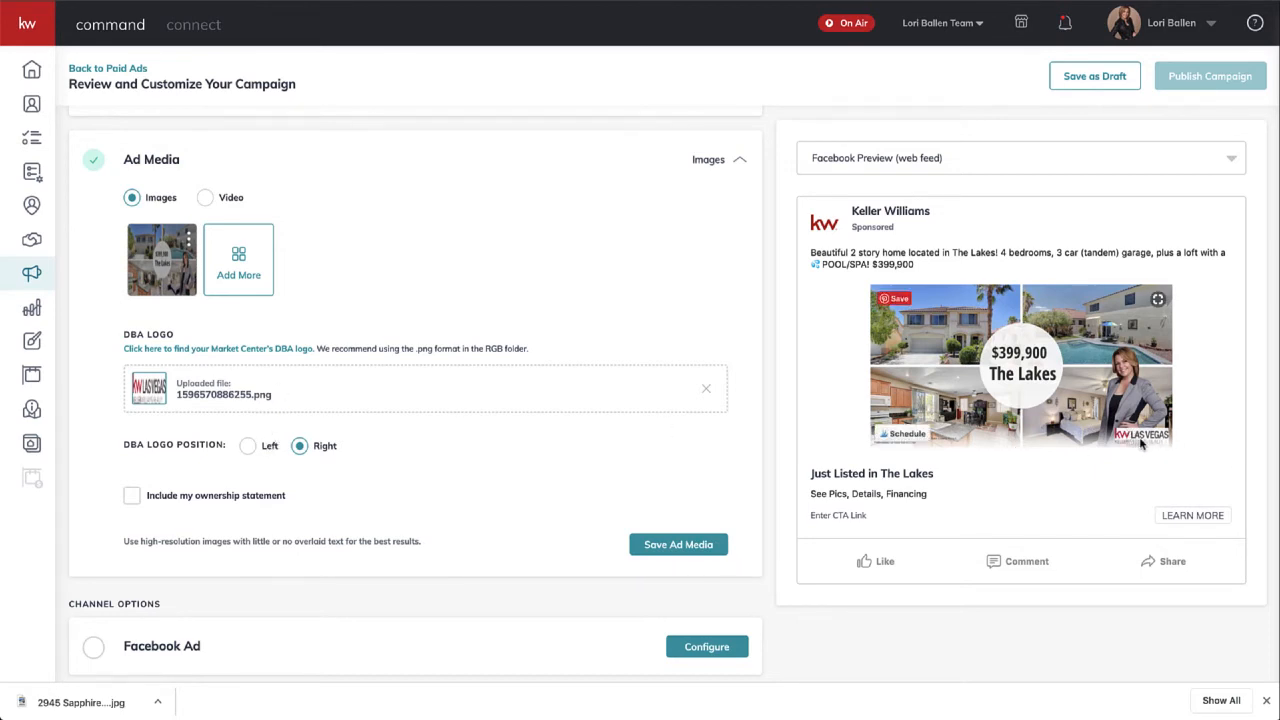
left_click(250, 450)
left_click(300, 446)
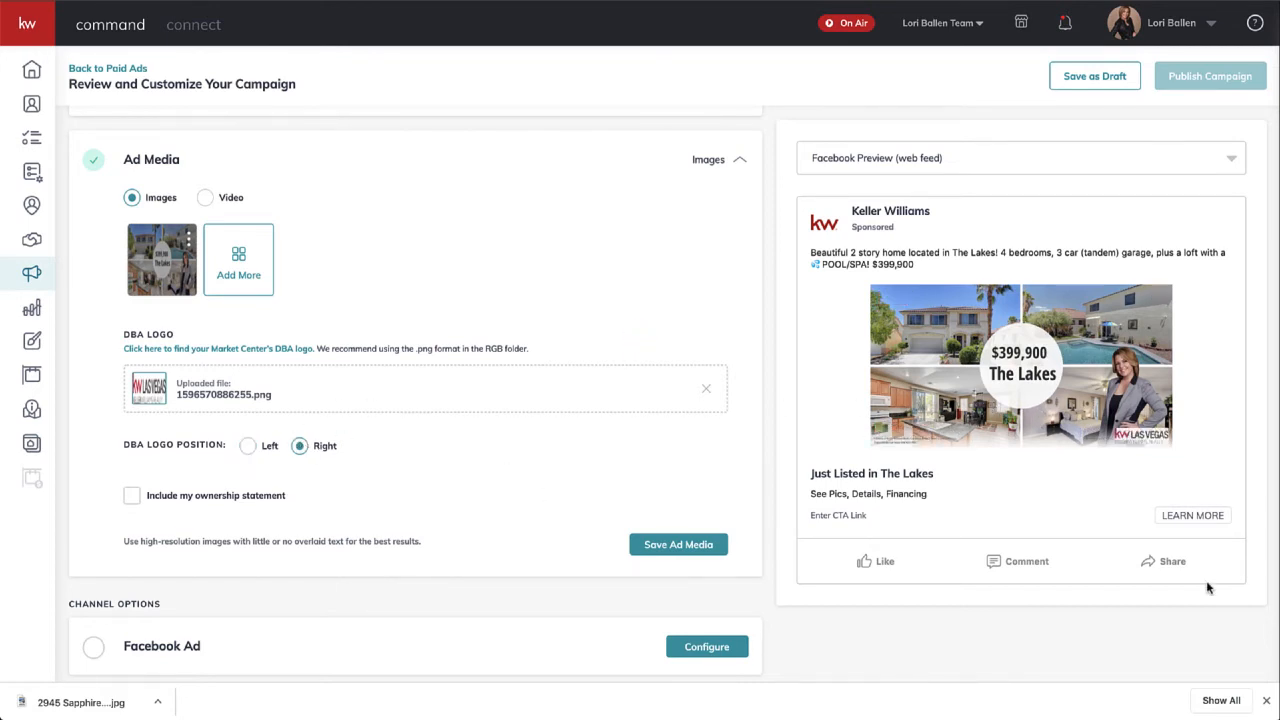
scroll(450, 463, "up", 1)
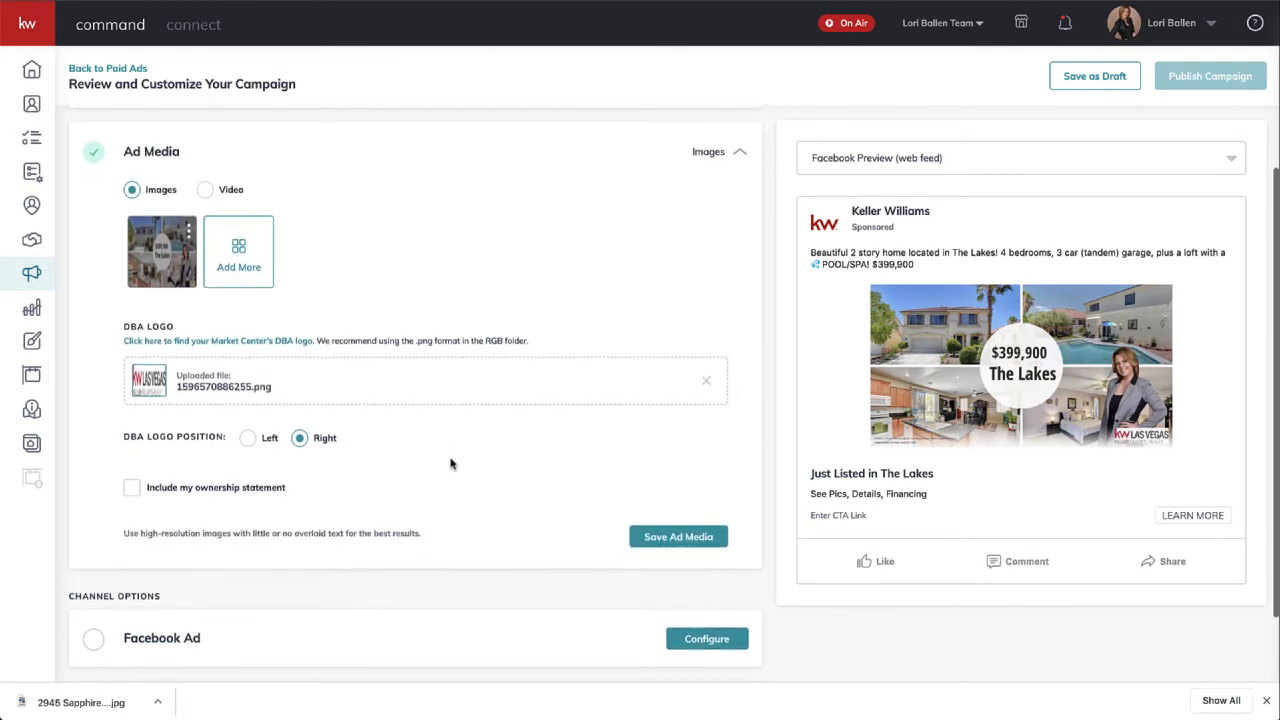
scroll(450, 463, "down", 2)
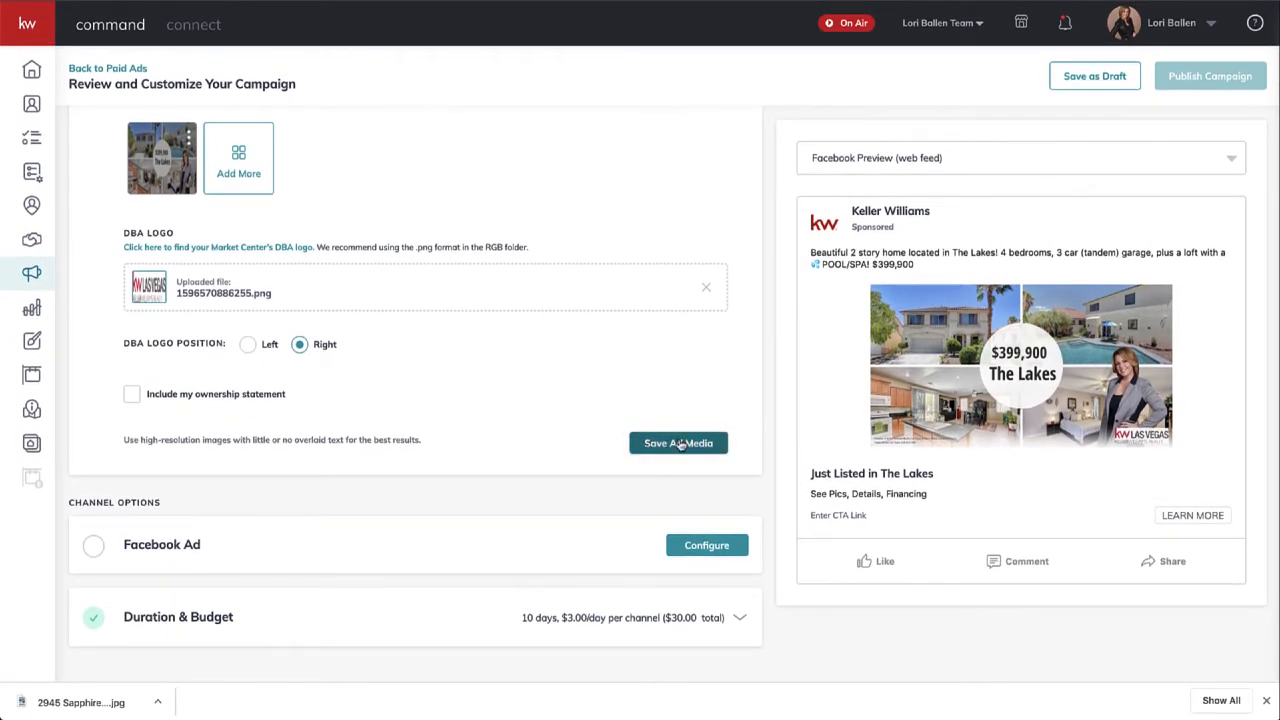
left_click(679, 443)
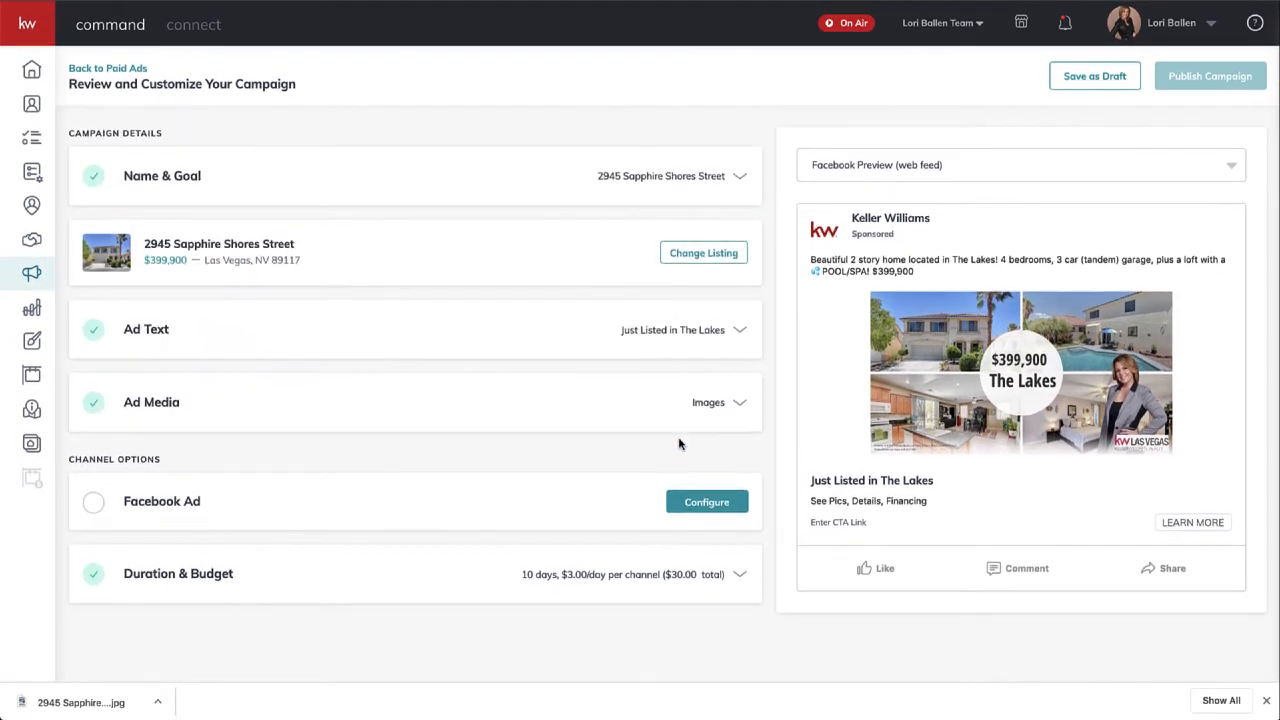
- Configure the Facebook Ad channel to reveal its page and destination settings
left_click(693, 510)
scroll(695, 515, "down", 3)
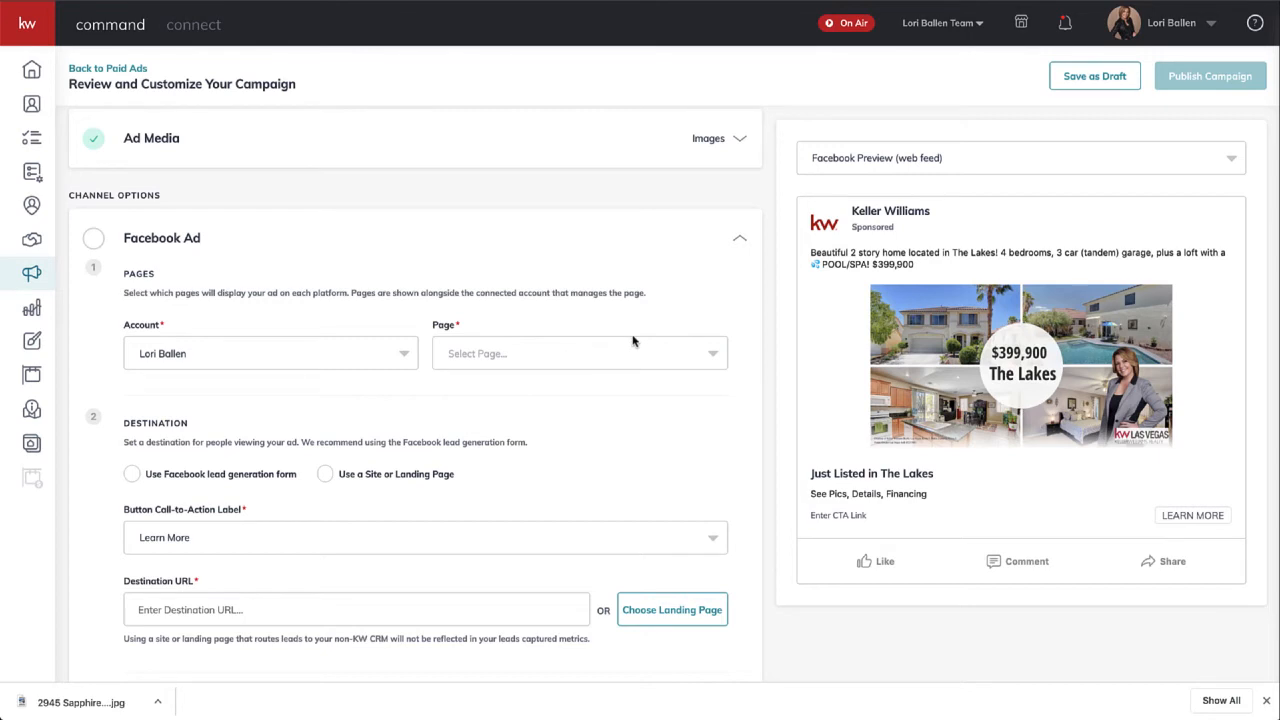
- Select BallenVegas.com as the Facebook page for the ad
left_click(552, 352)
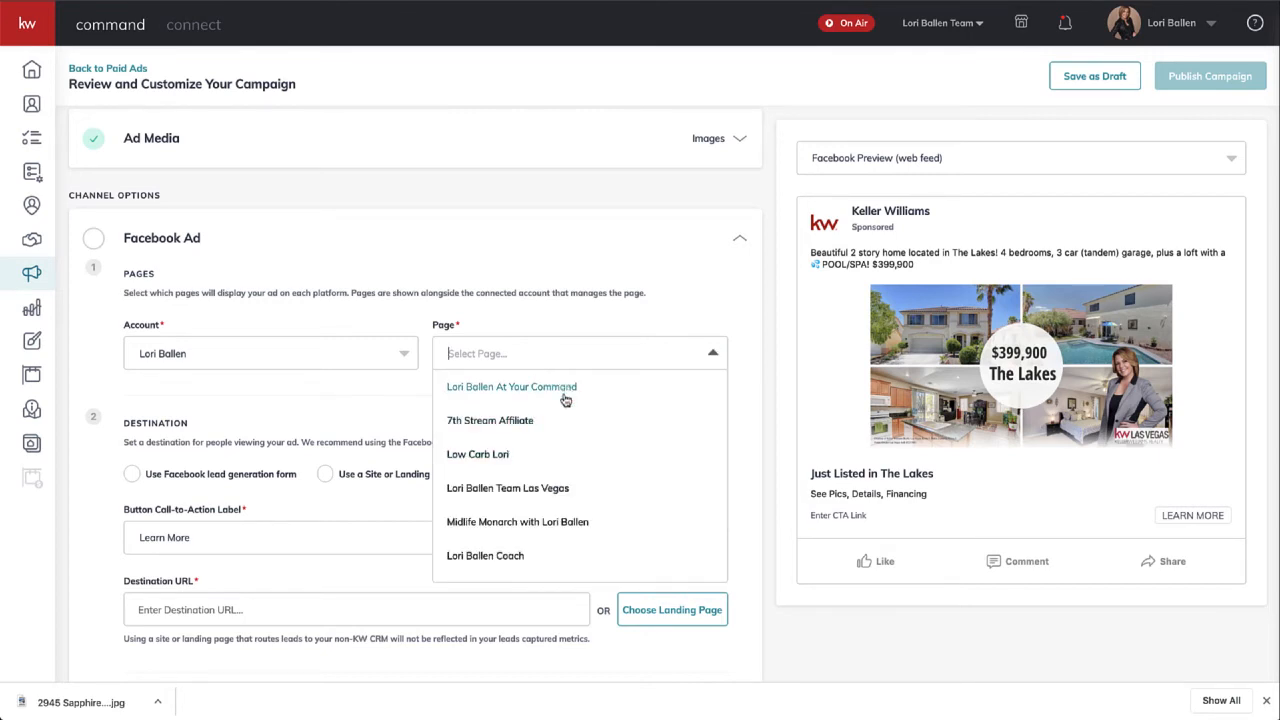
scroll(566, 445, "down", 1)
scroll(566, 446, "down", 1)
scroll(566, 446, "up", 1)
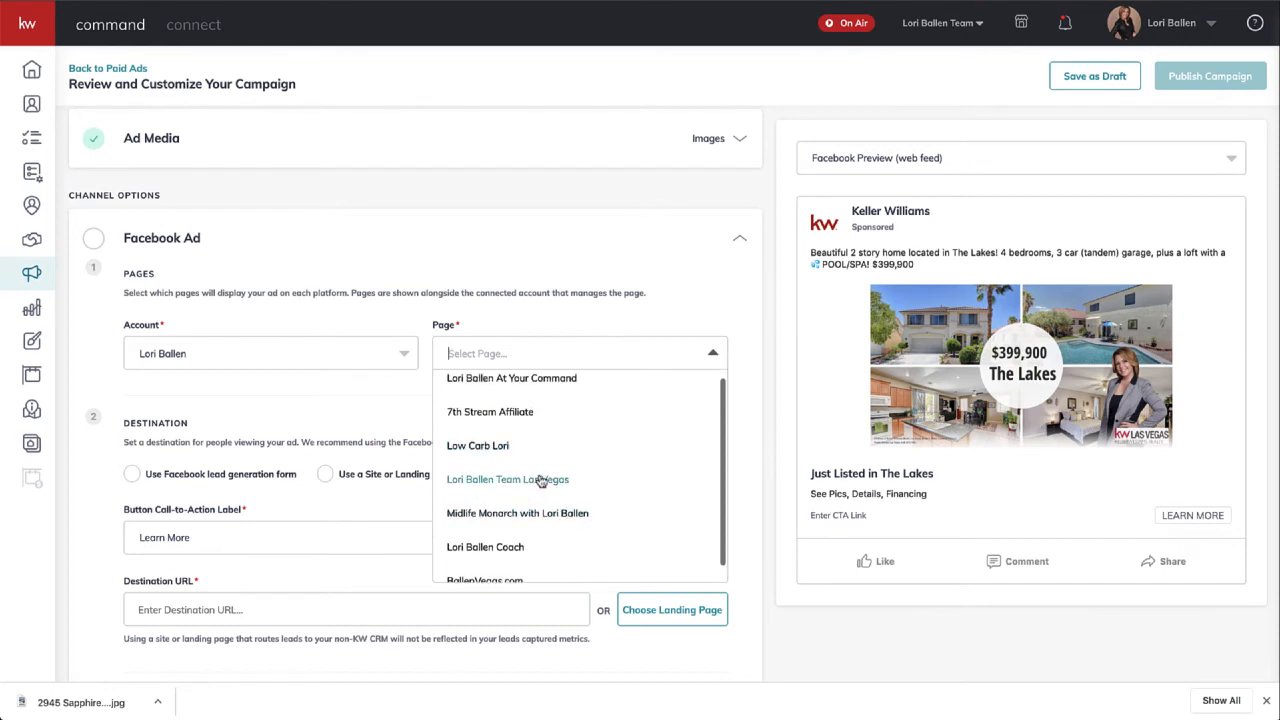
scroll(540, 500, "down", 1)
left_click(489, 566)
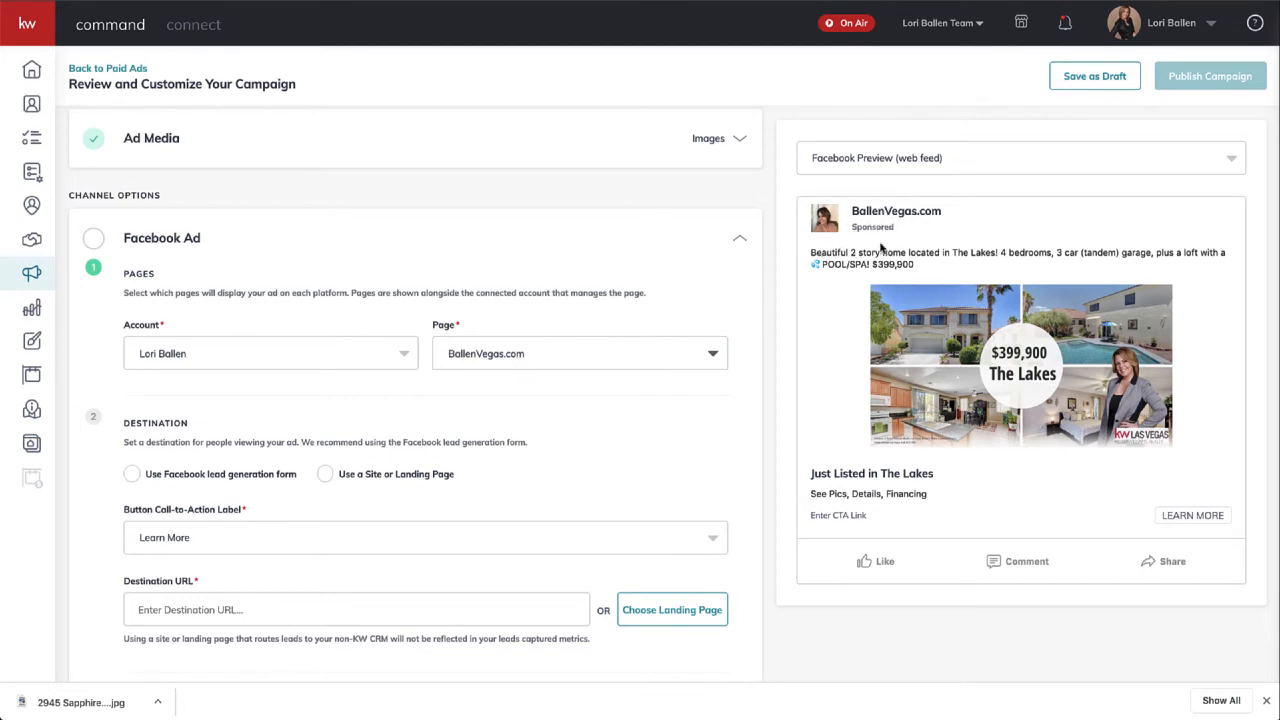
- Switch the ad's Facebook page to the team's Las Vegas page and confirm it
left_click(596, 352)
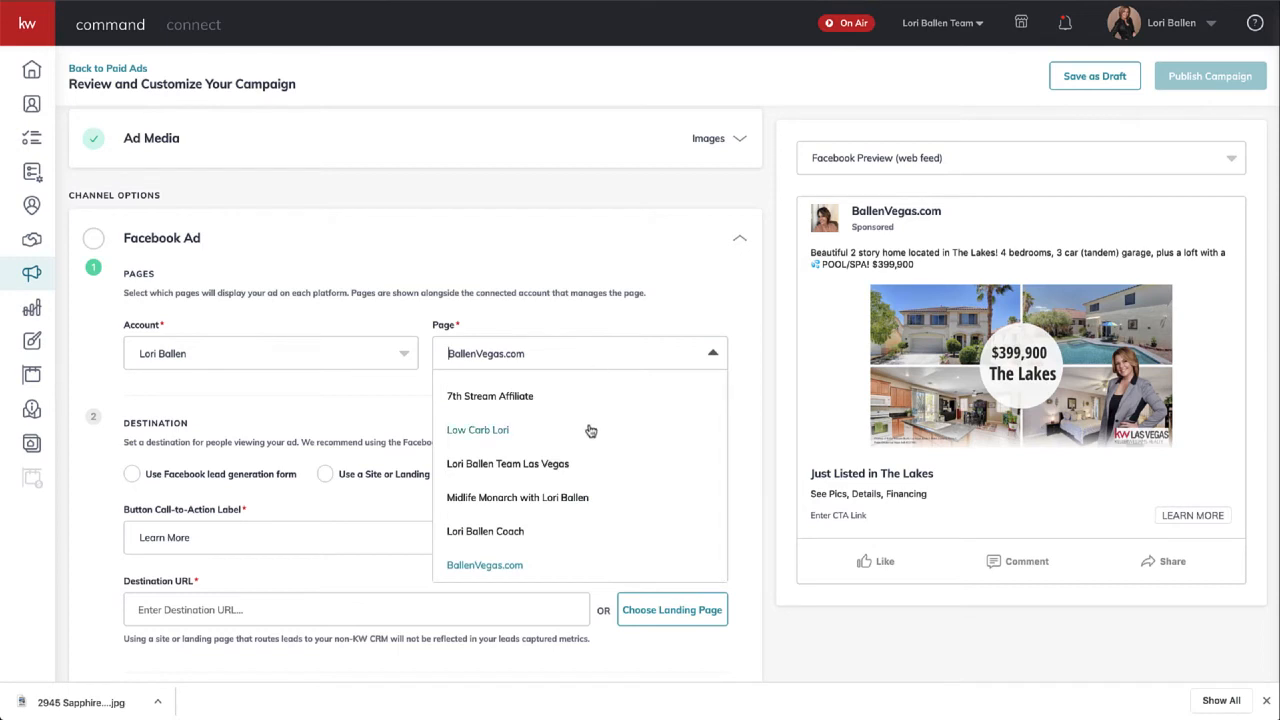
left_click(568, 465)
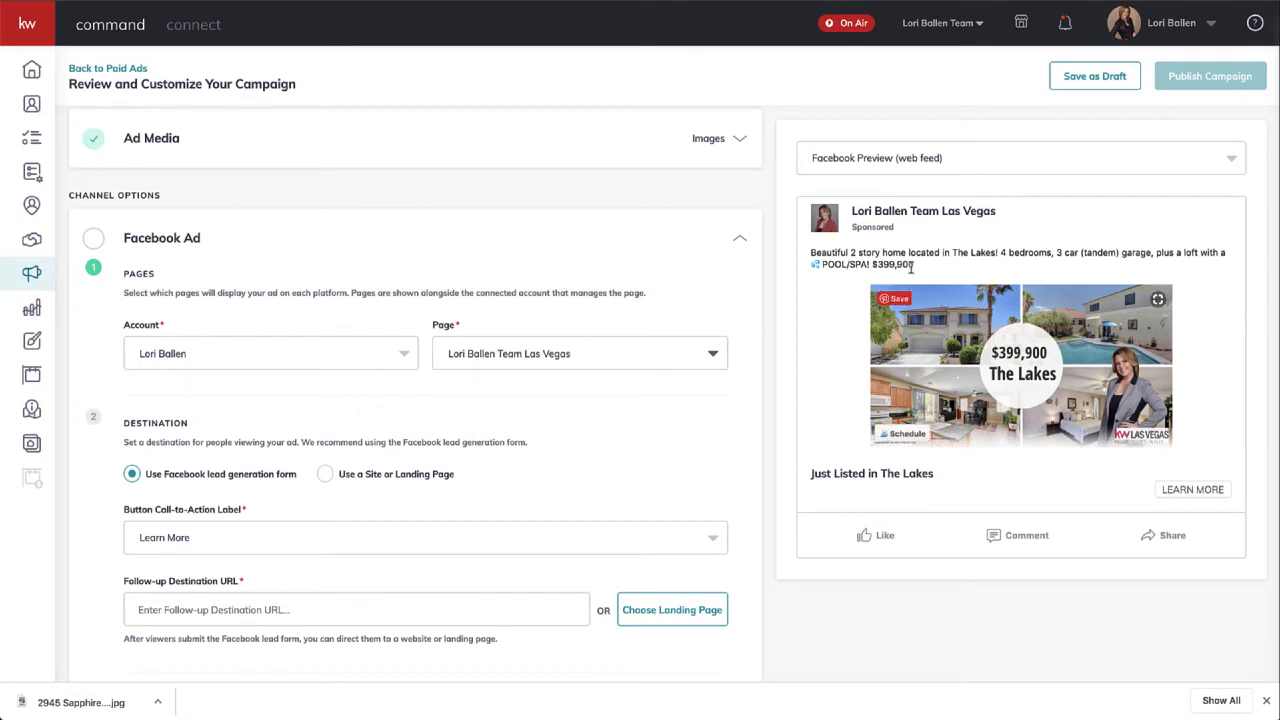
left_click(448, 362)
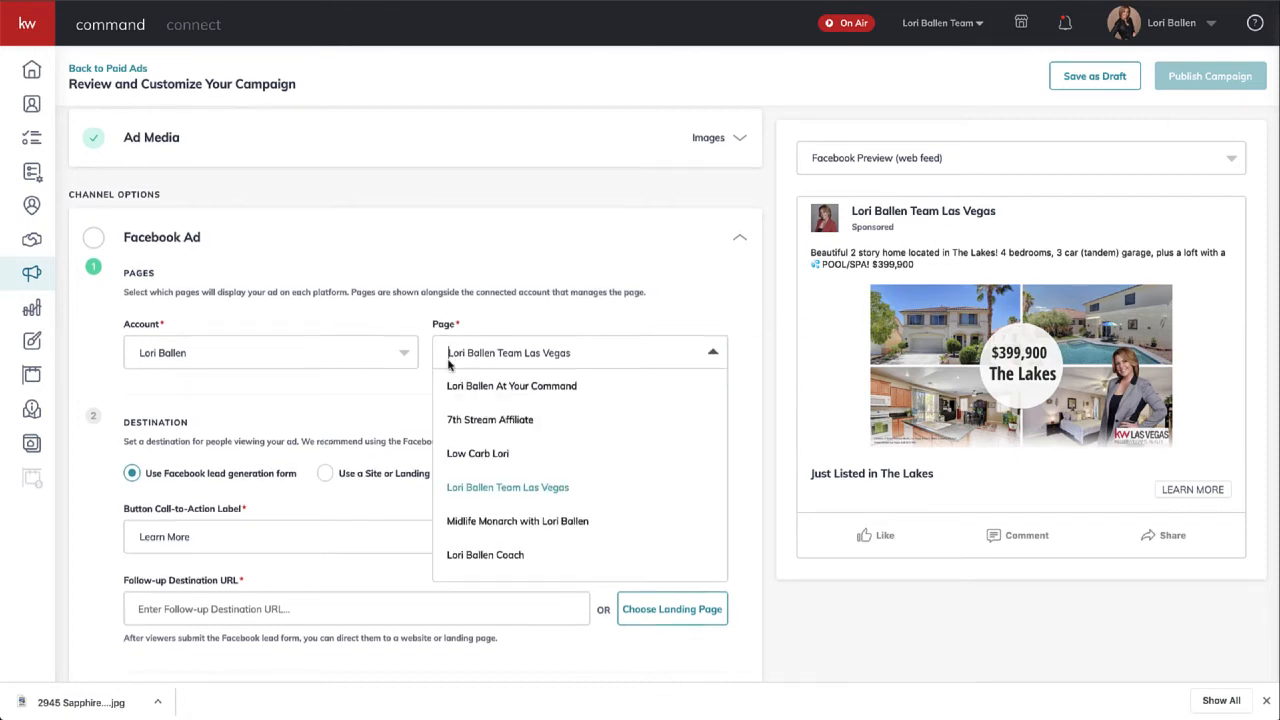
scroll(600, 390, "down", 2)
left_click(743, 367)
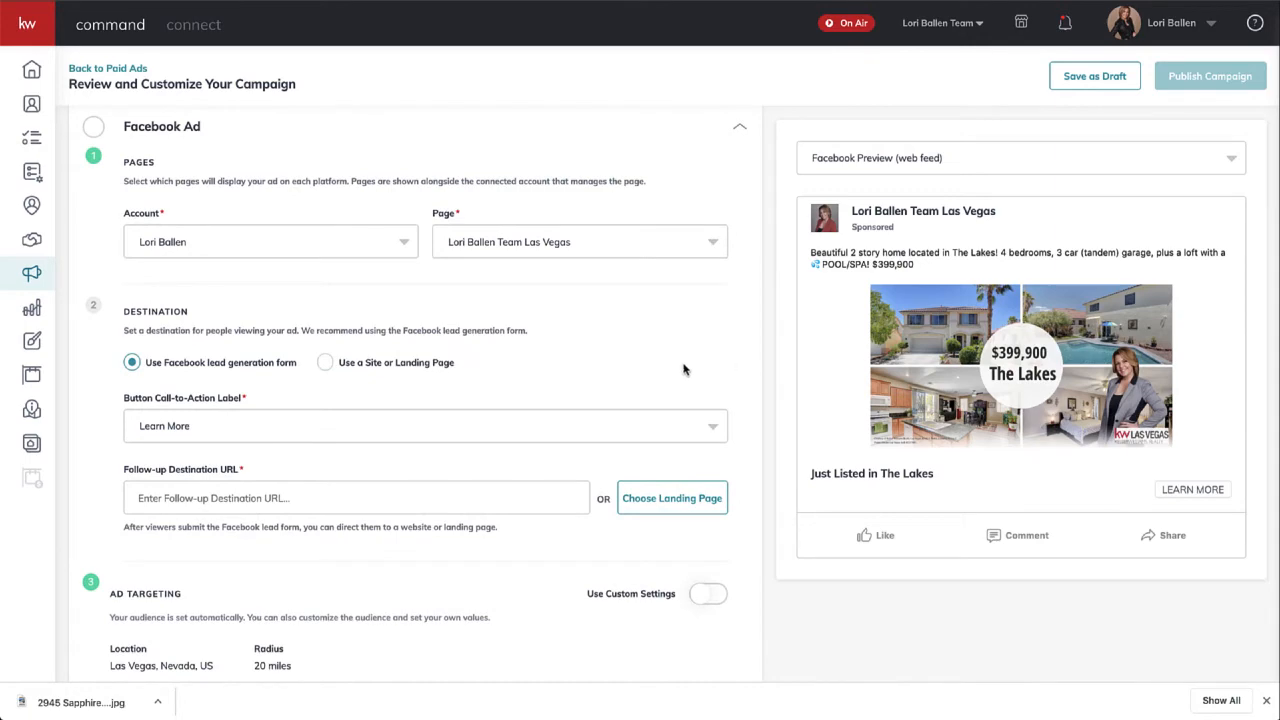
scroll(634, 371, "down", 1)
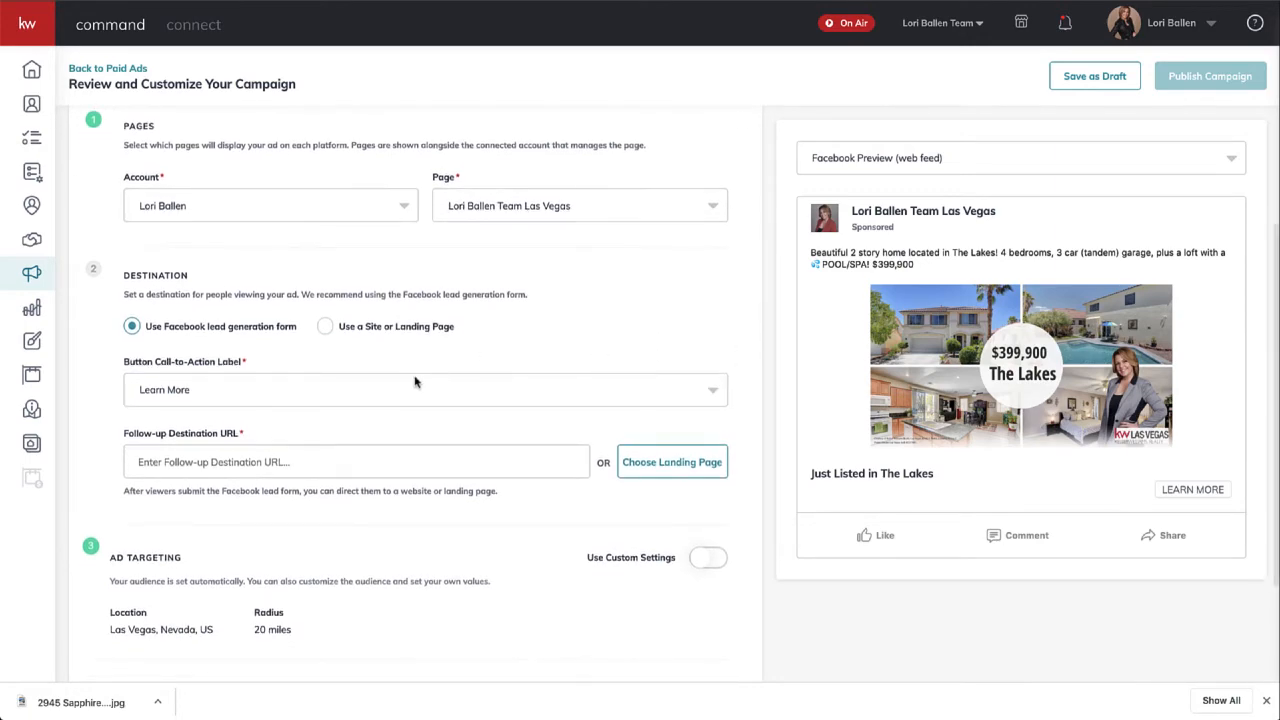
scroll(418, 383, "down", 1)
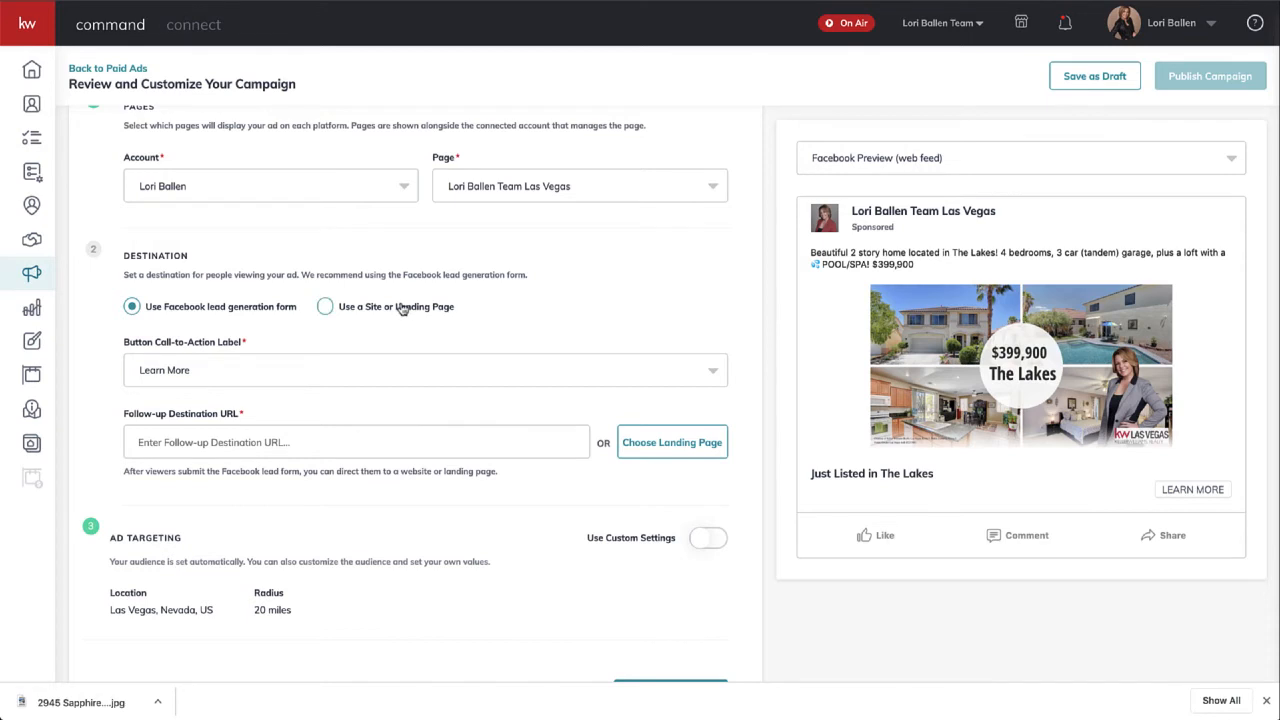
- Switch the ad destination to 'Use a Site or Landing Page', giving a Learn More call-to-action
scroll(400, 310, "down", 1)
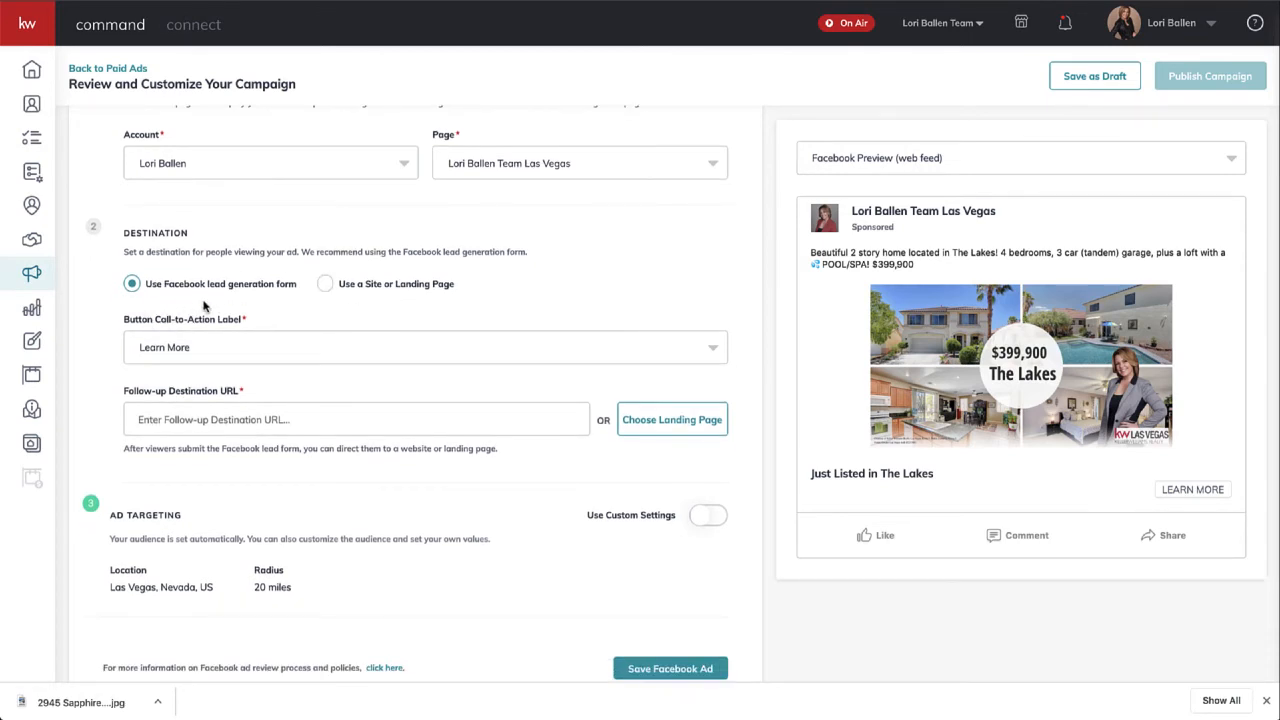
left_click(326, 285)
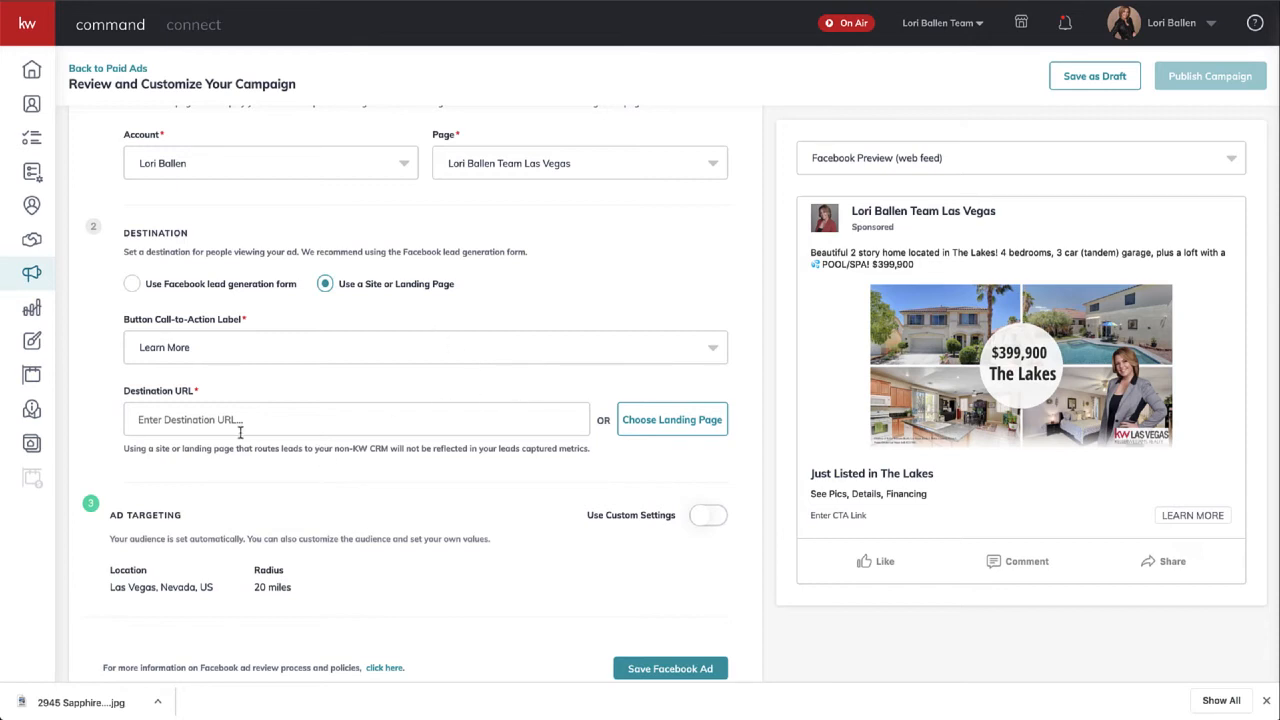
left_click(136, 284)
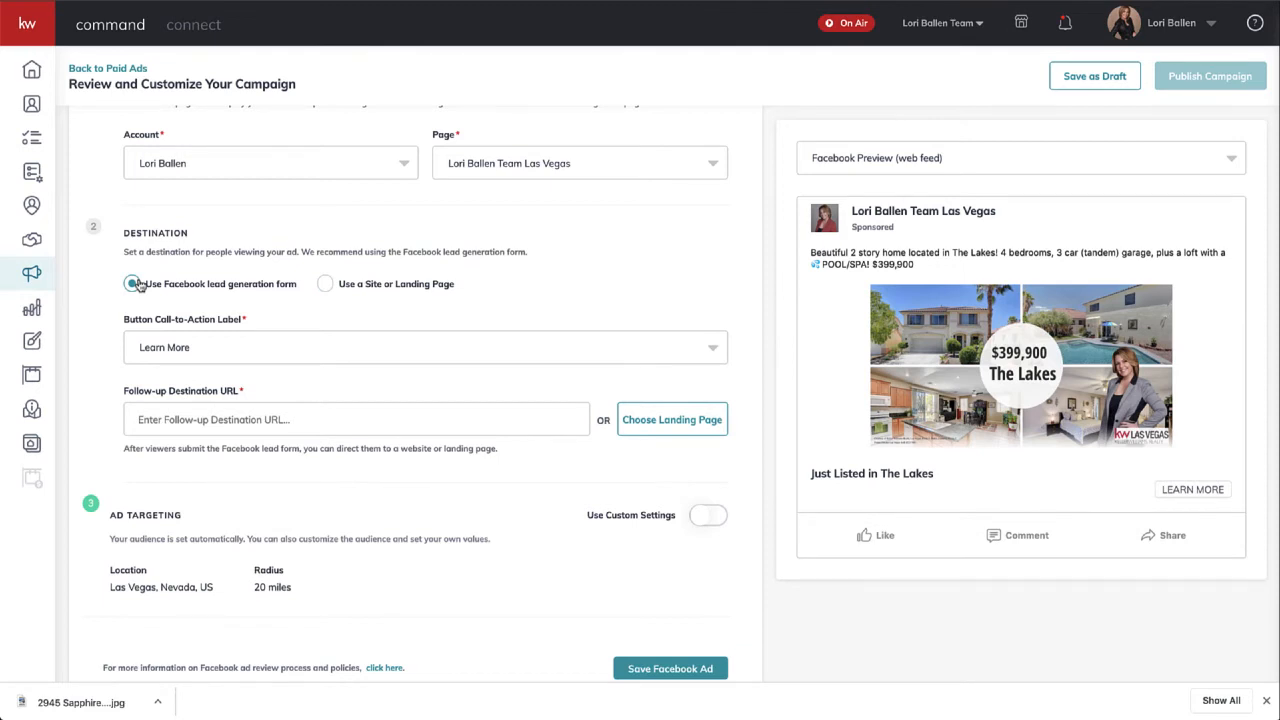
left_click(327, 288)
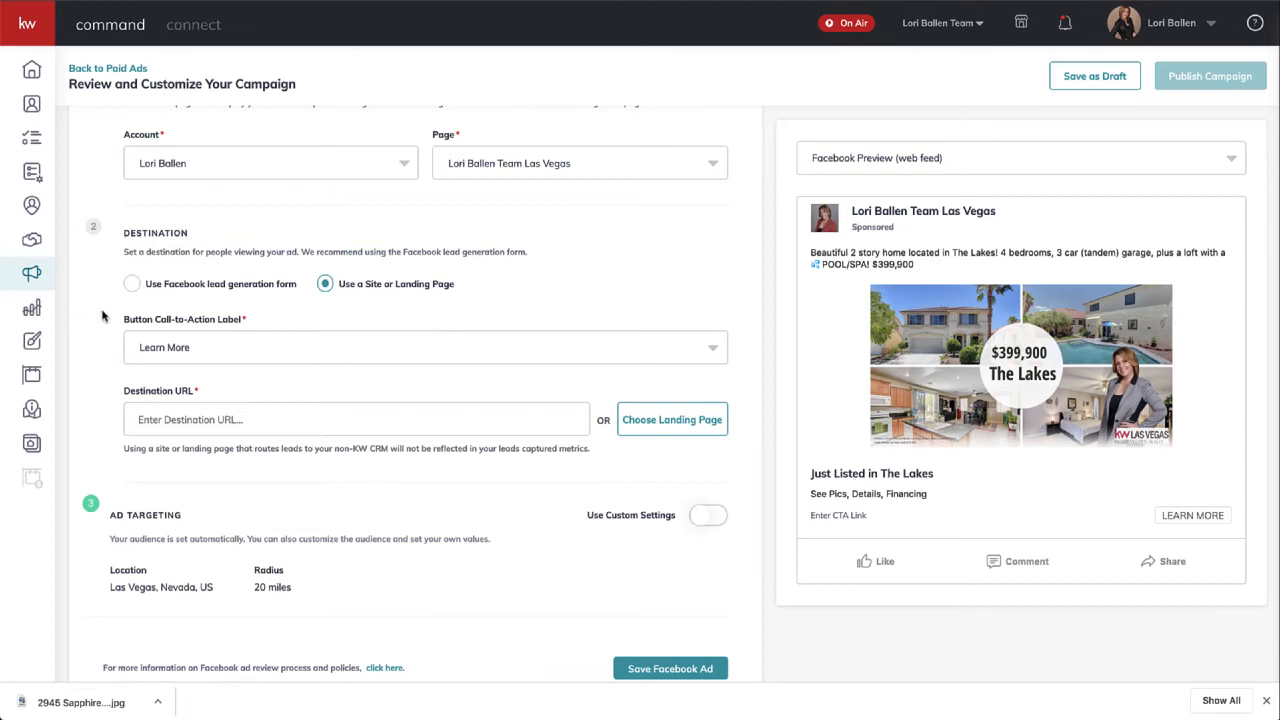
left_click(132, 285)
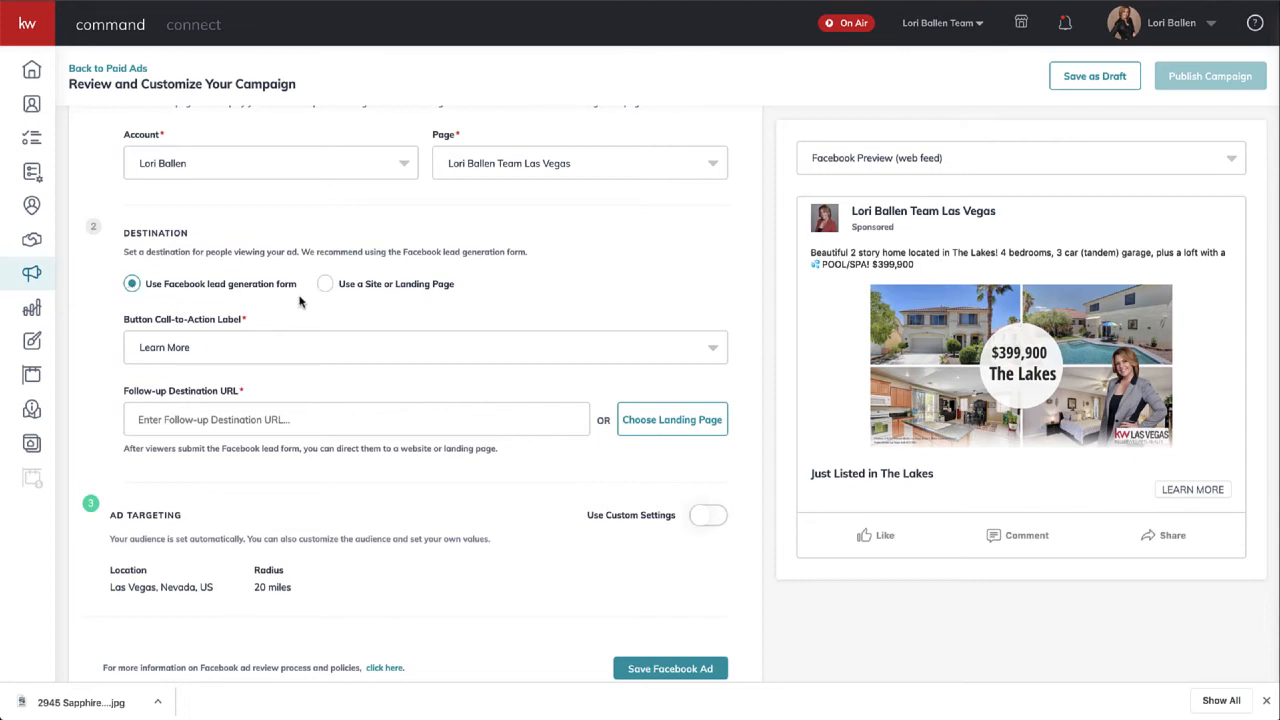
left_click(329, 287)
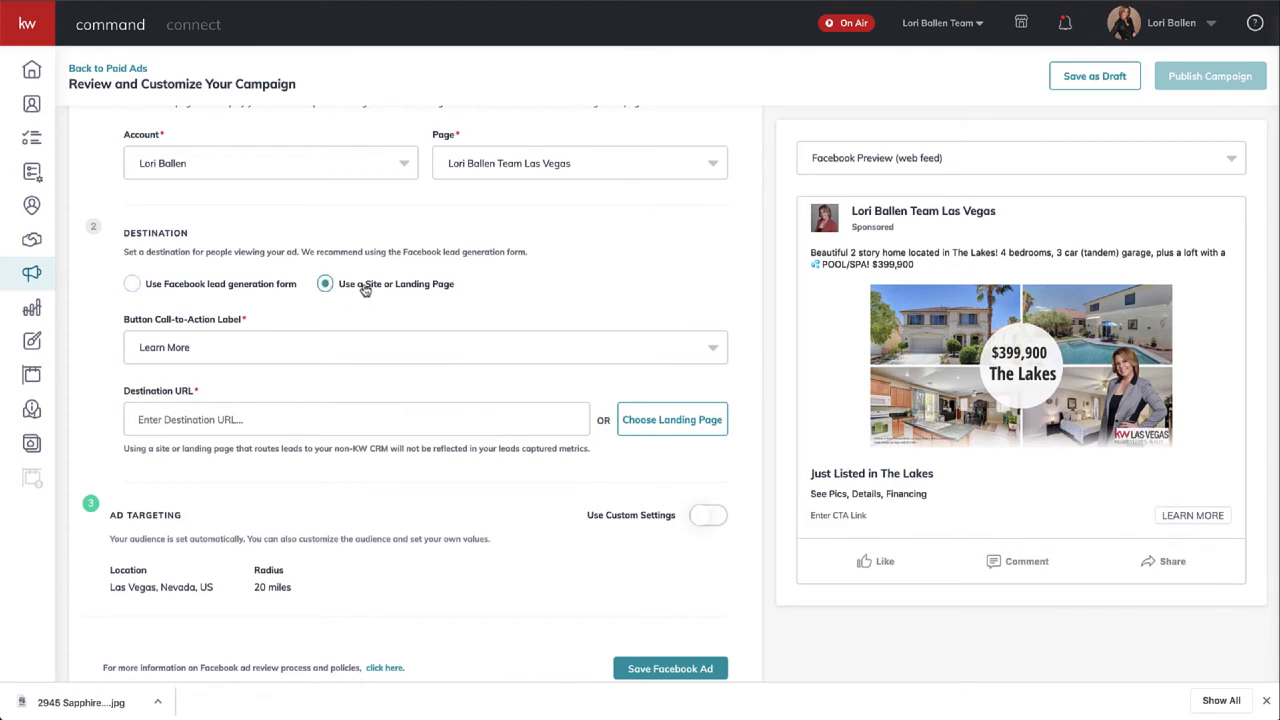
left_click(133, 285)
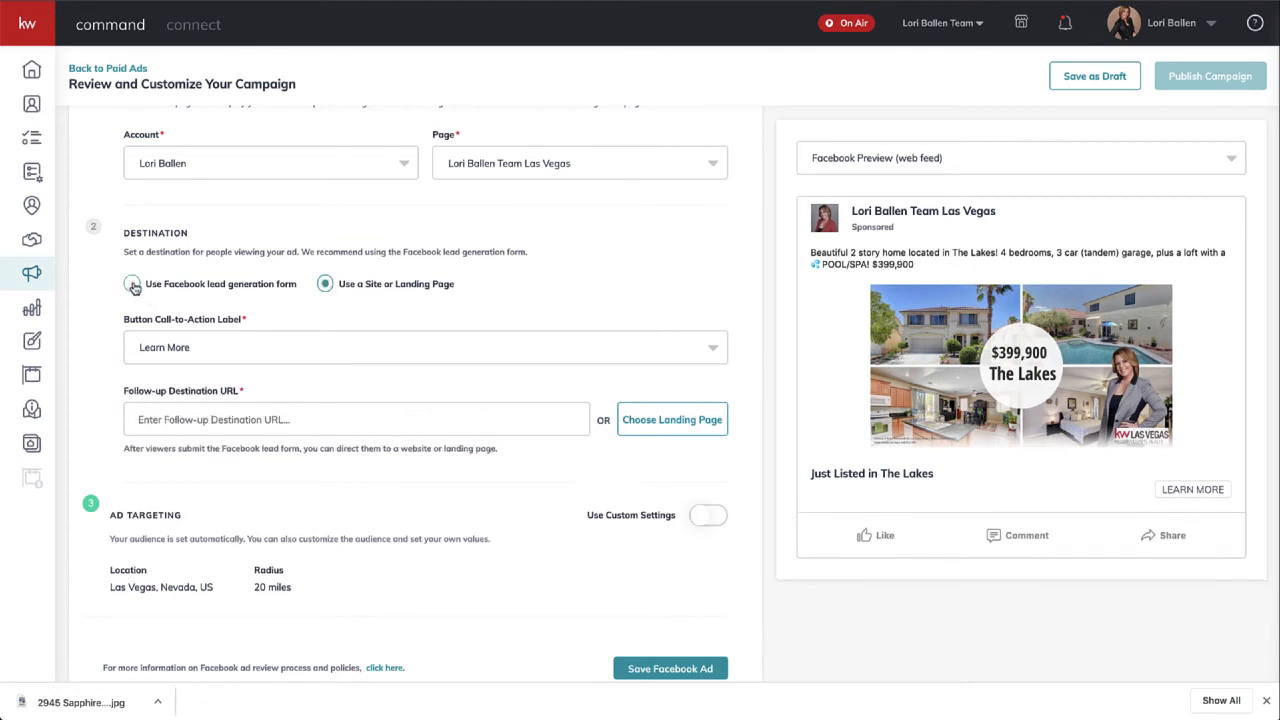
left_click(207, 420)
type("https://")
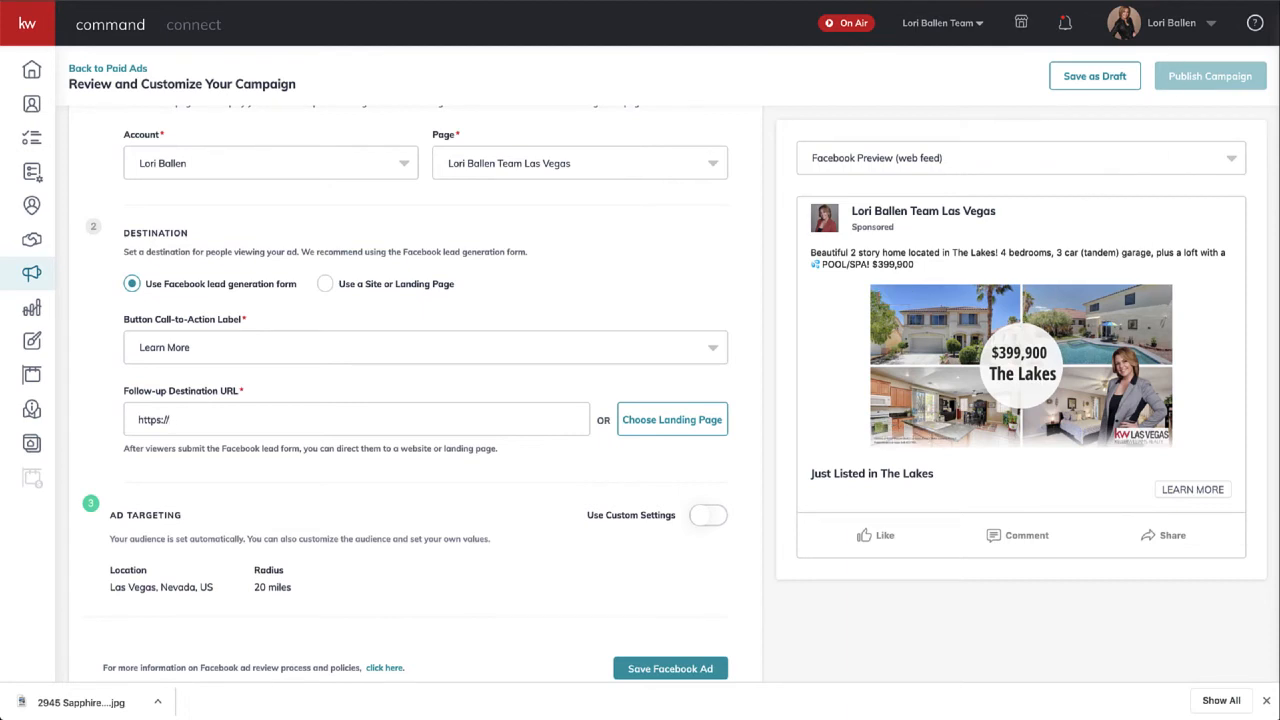
- Open the Keller Williams agent website in a new browser tab
key("ctrl+t")
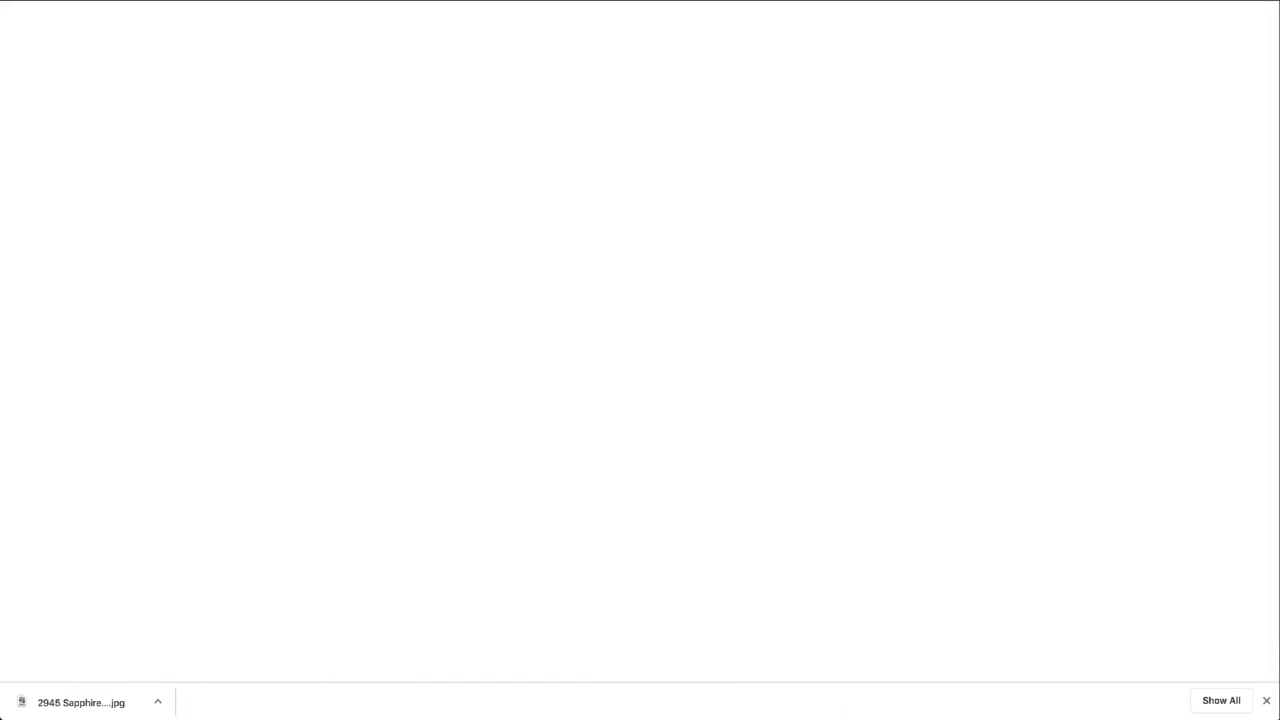
type("ballengr")
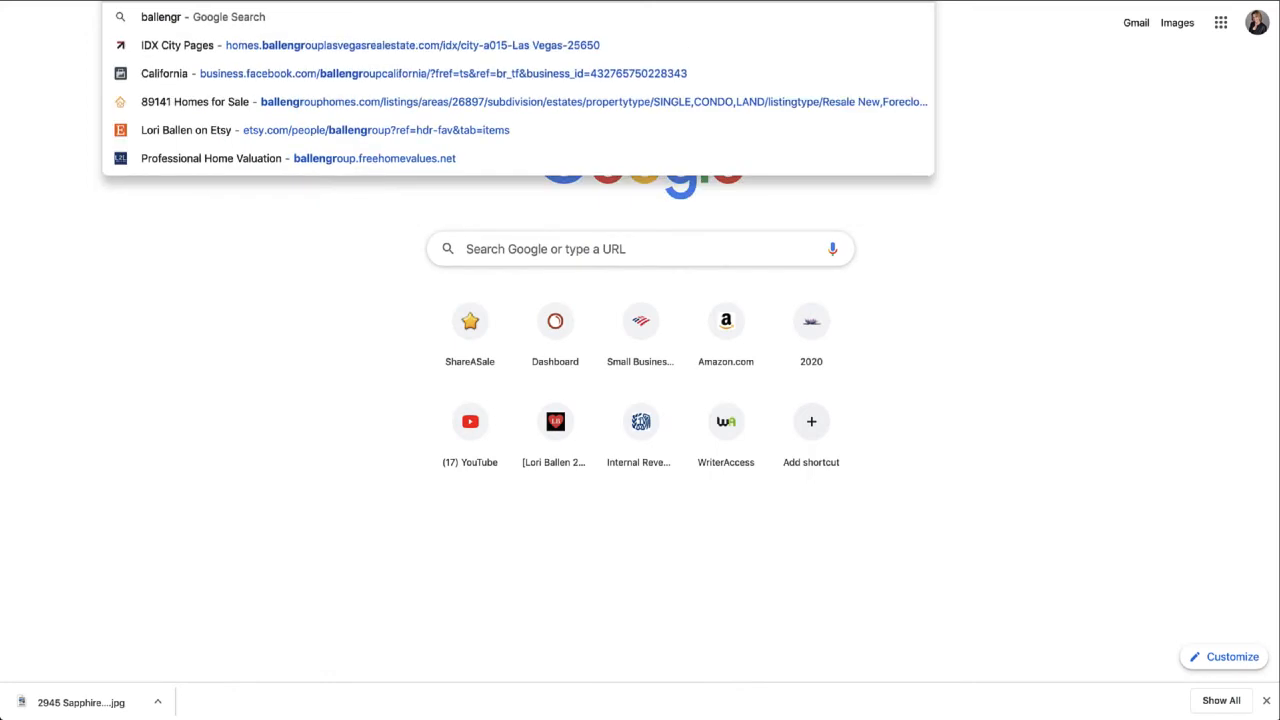
key("Return")
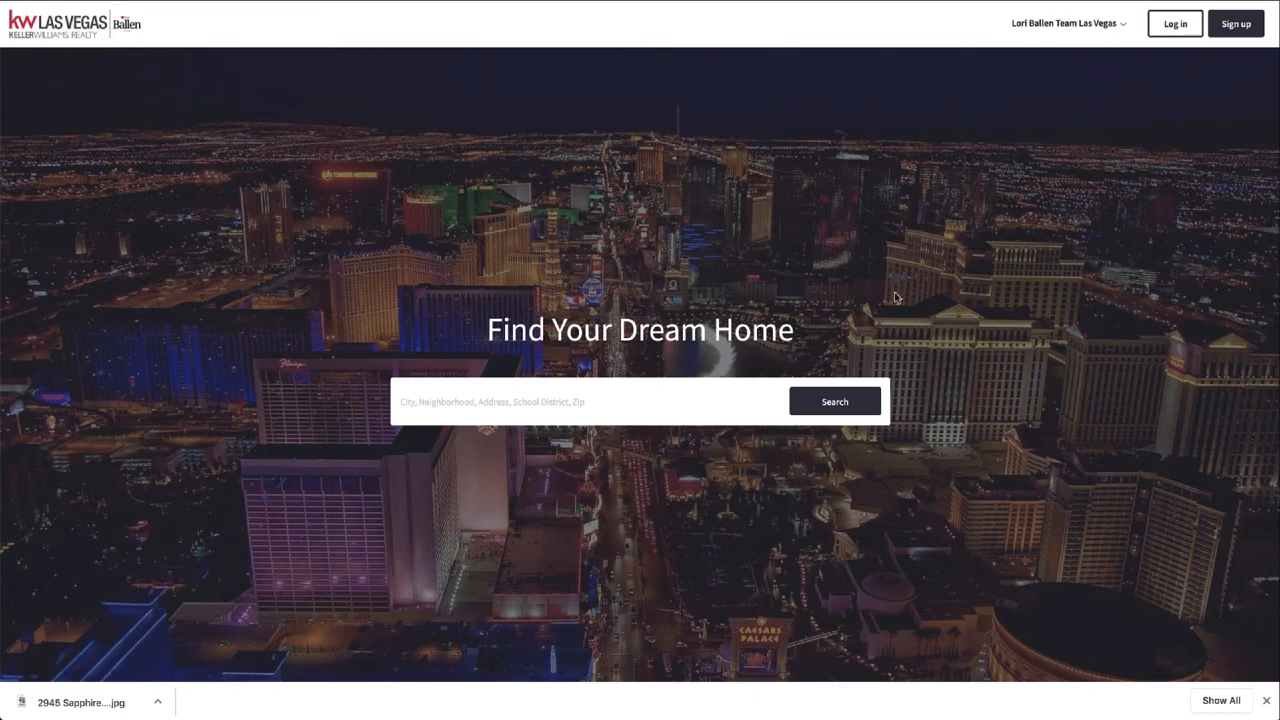
- Run a home search from the site's property search box to show the map
scroll(898, 298, "down", 5)
scroll(897, 297, "down", 4)
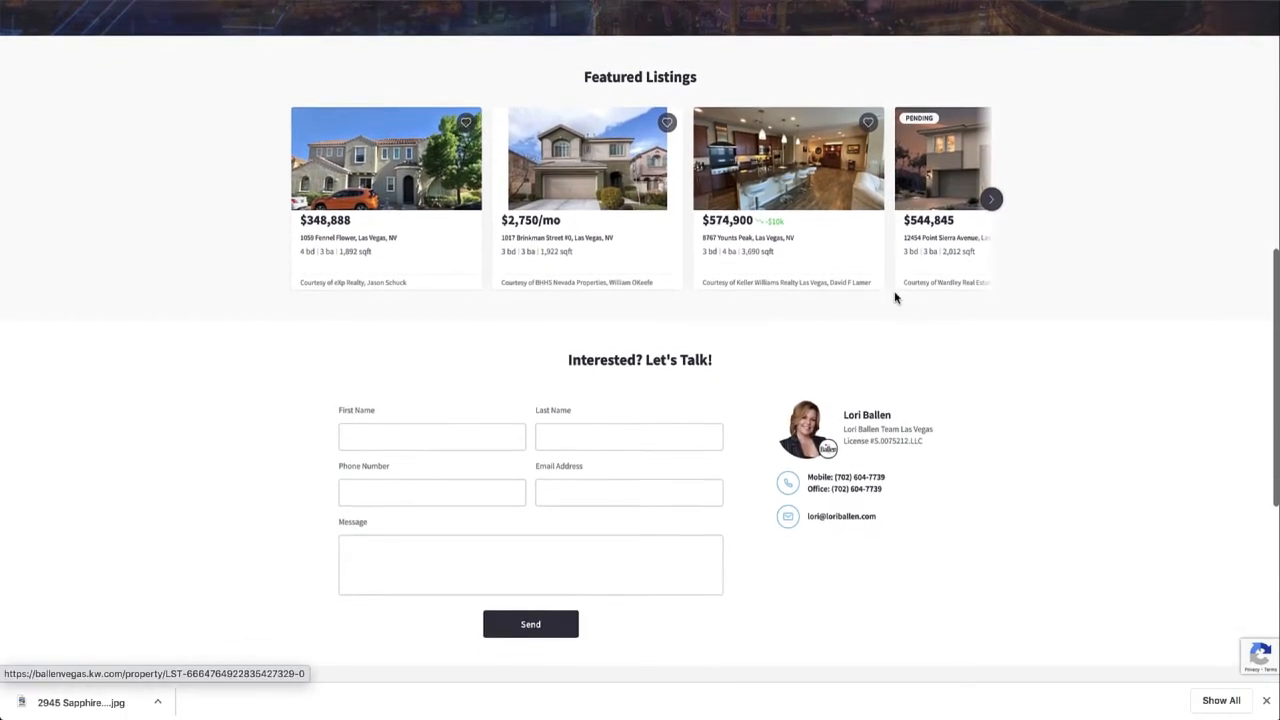
scroll(895, 298, "down", 2)
scroll(895, 298, "up", 10)
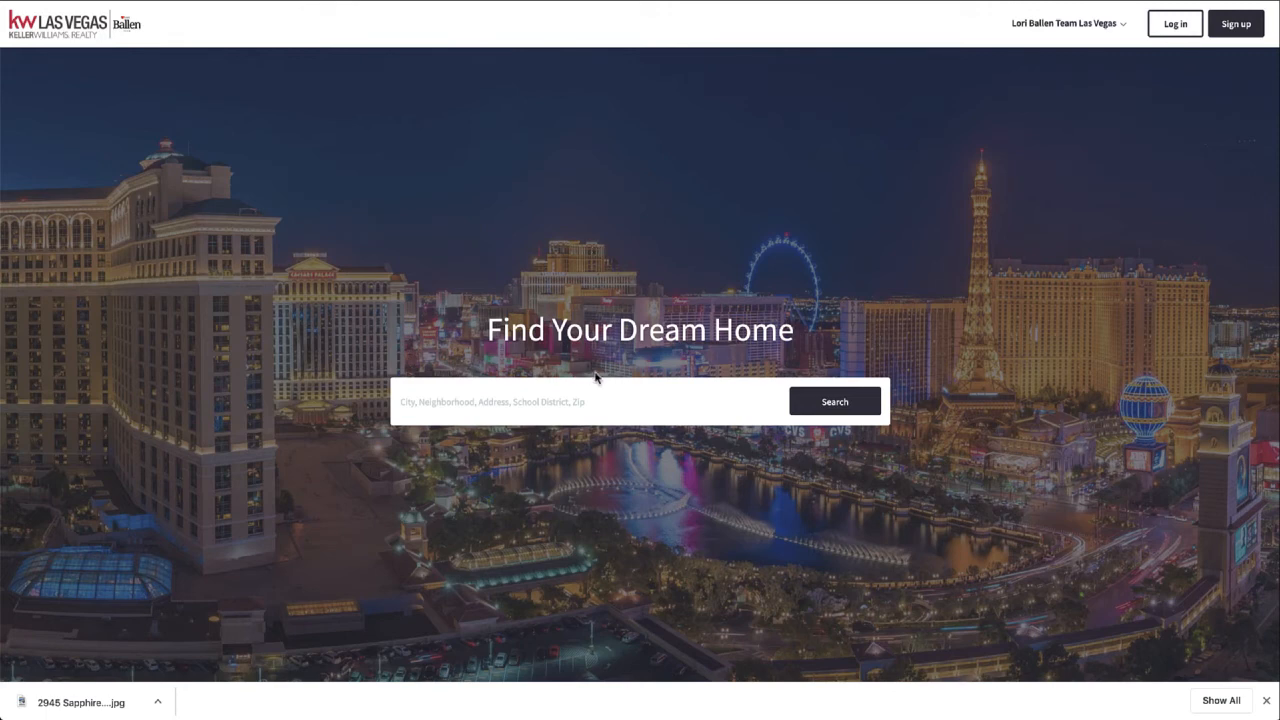
left_click(618, 401)
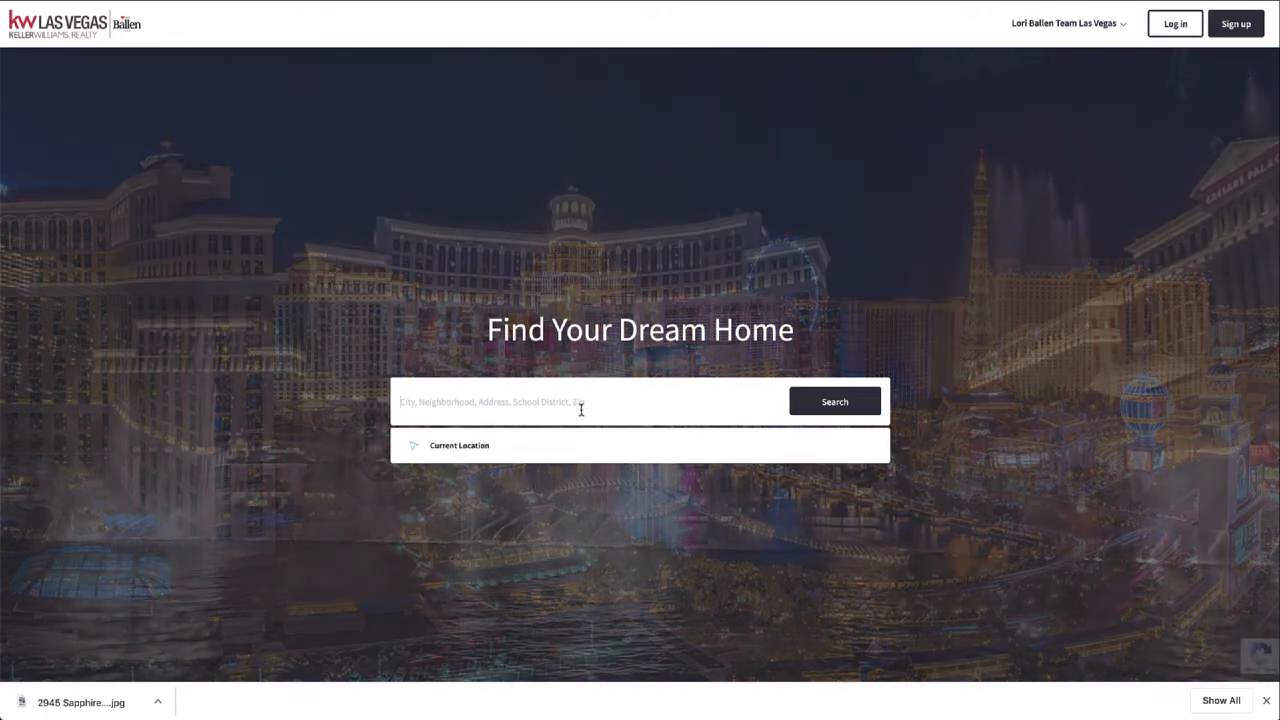
left_click(854, 405)
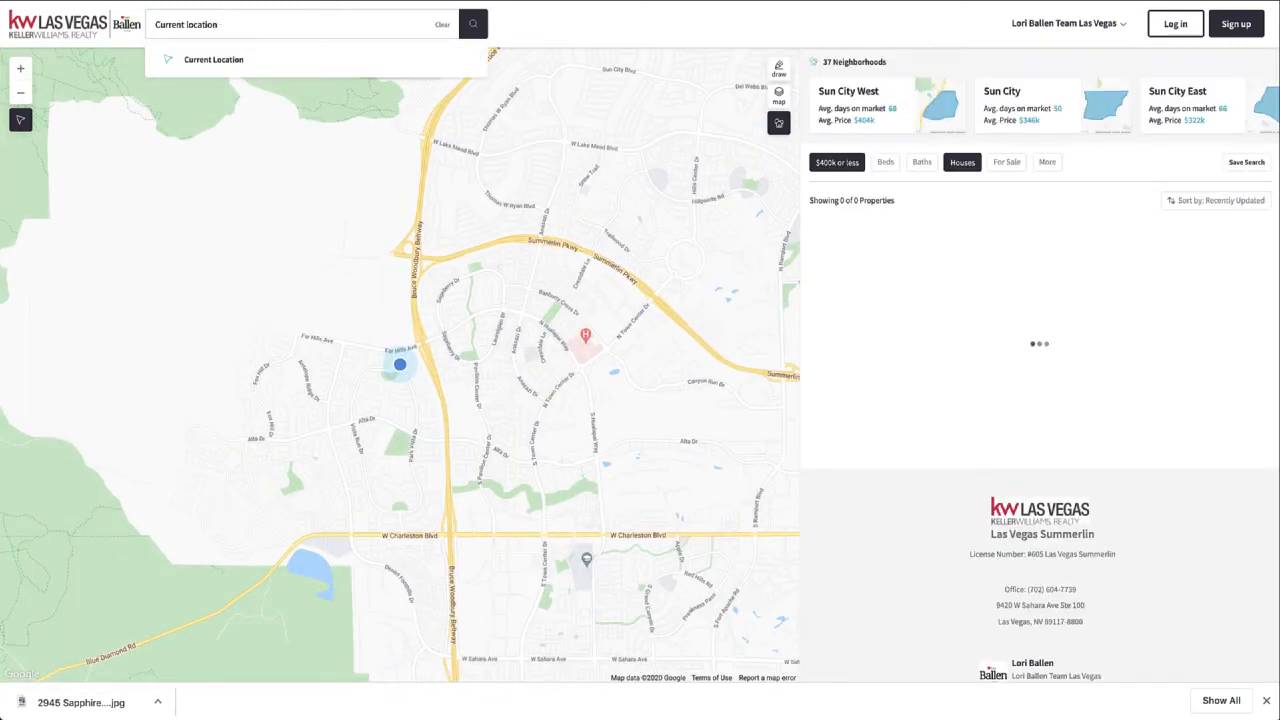
type("2945")
left_click_drag(237, 26, 122, 12)
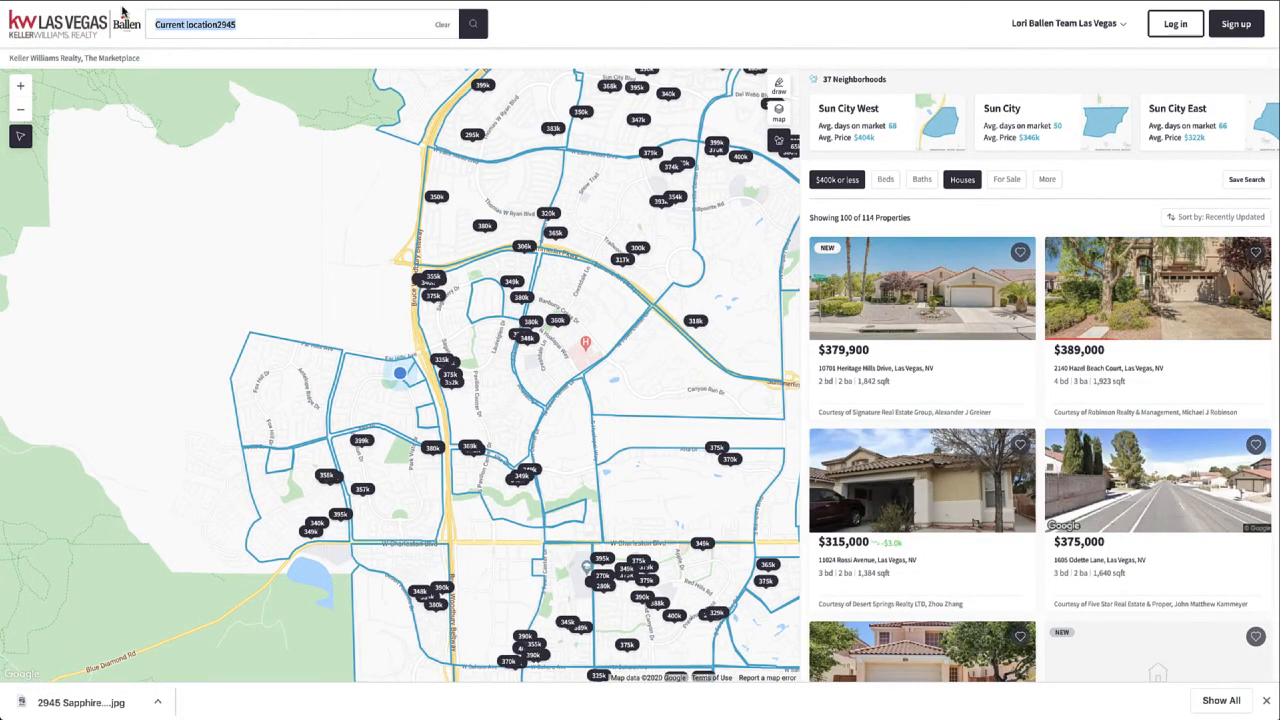
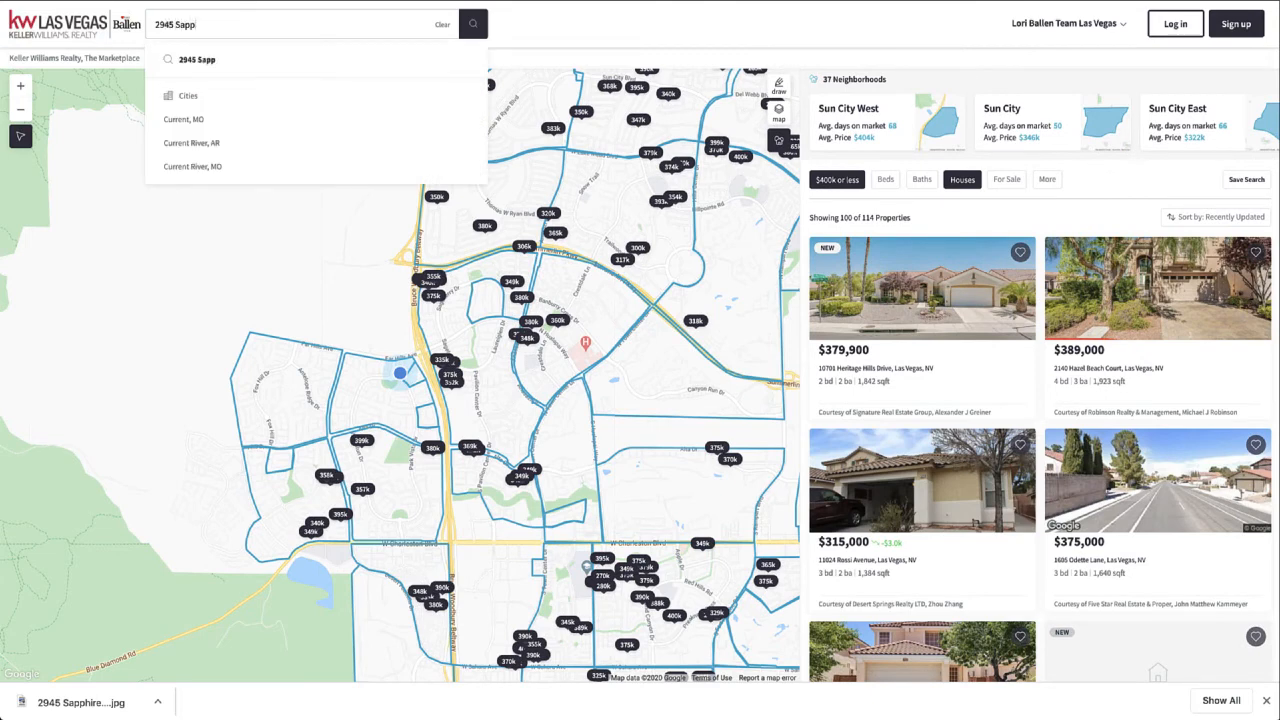
key("Return")
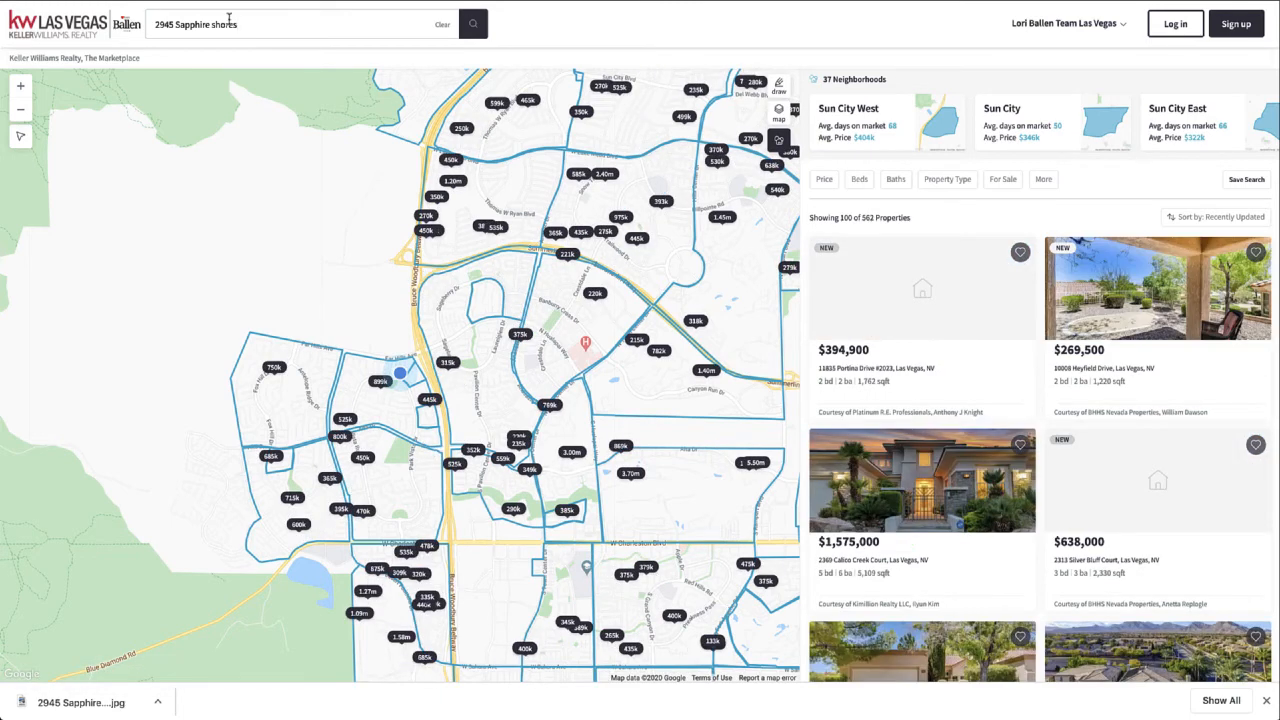
type("l")
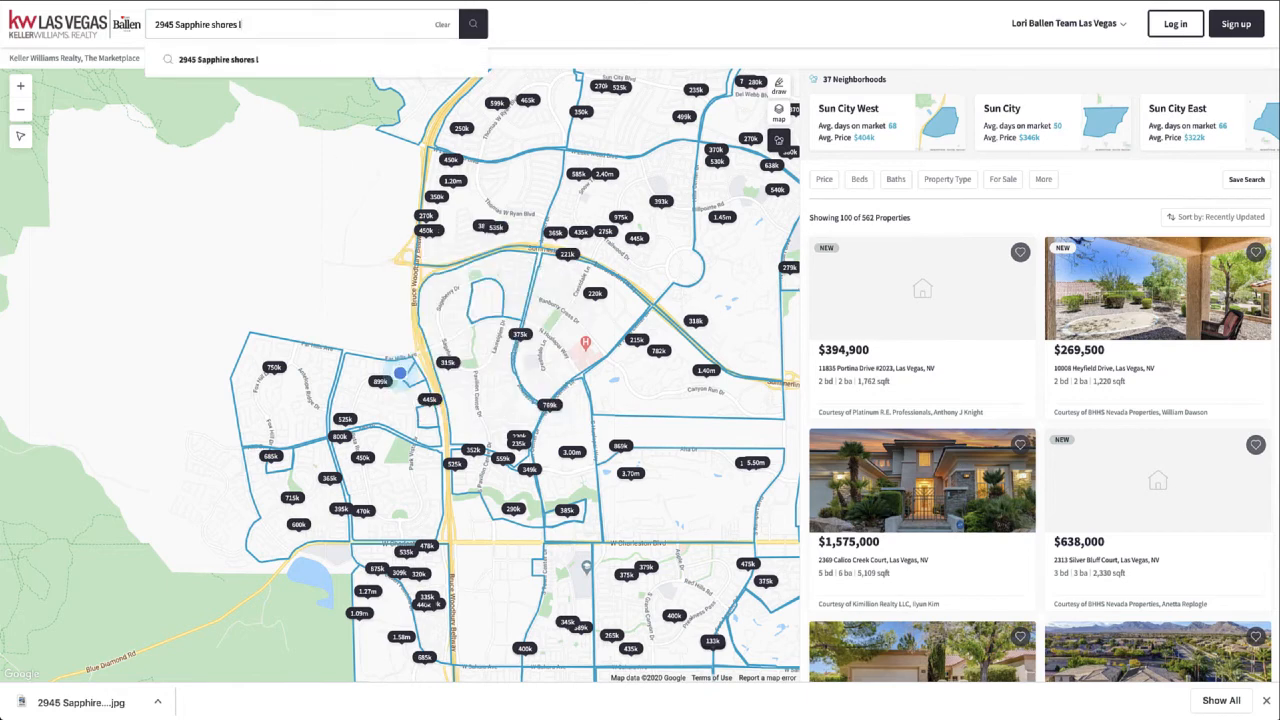
type("as vegas")
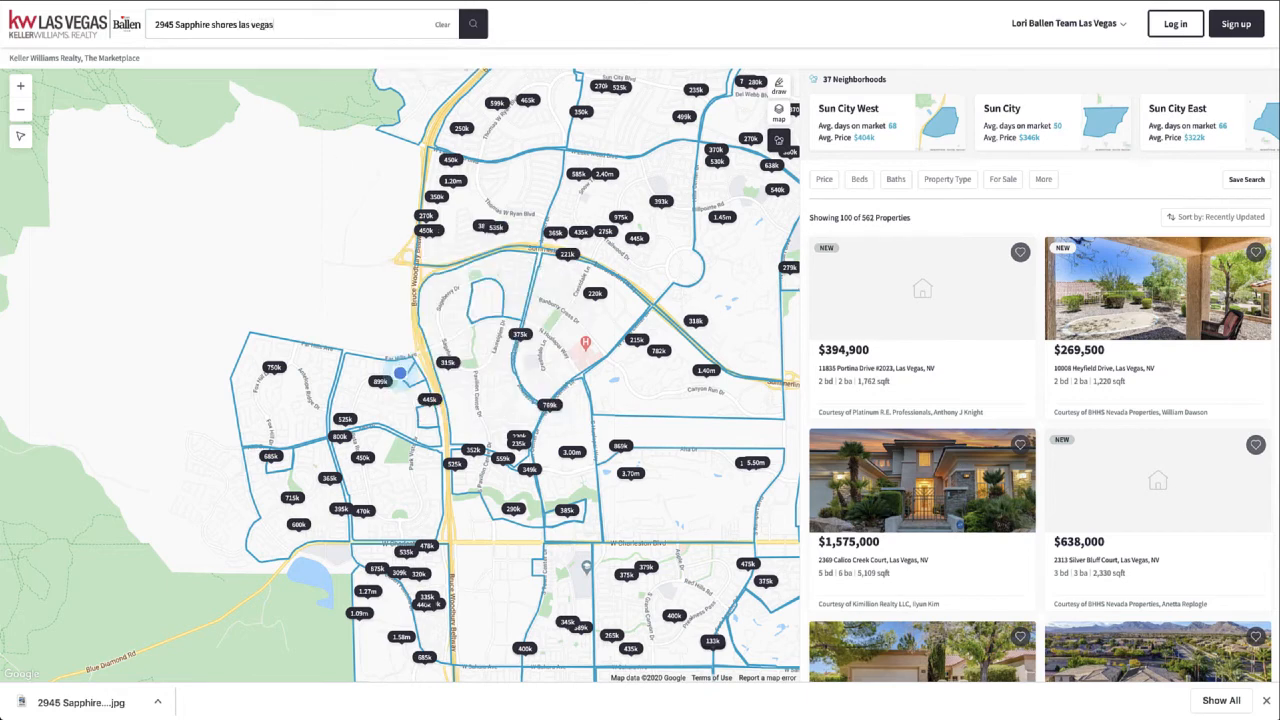
key("Return")
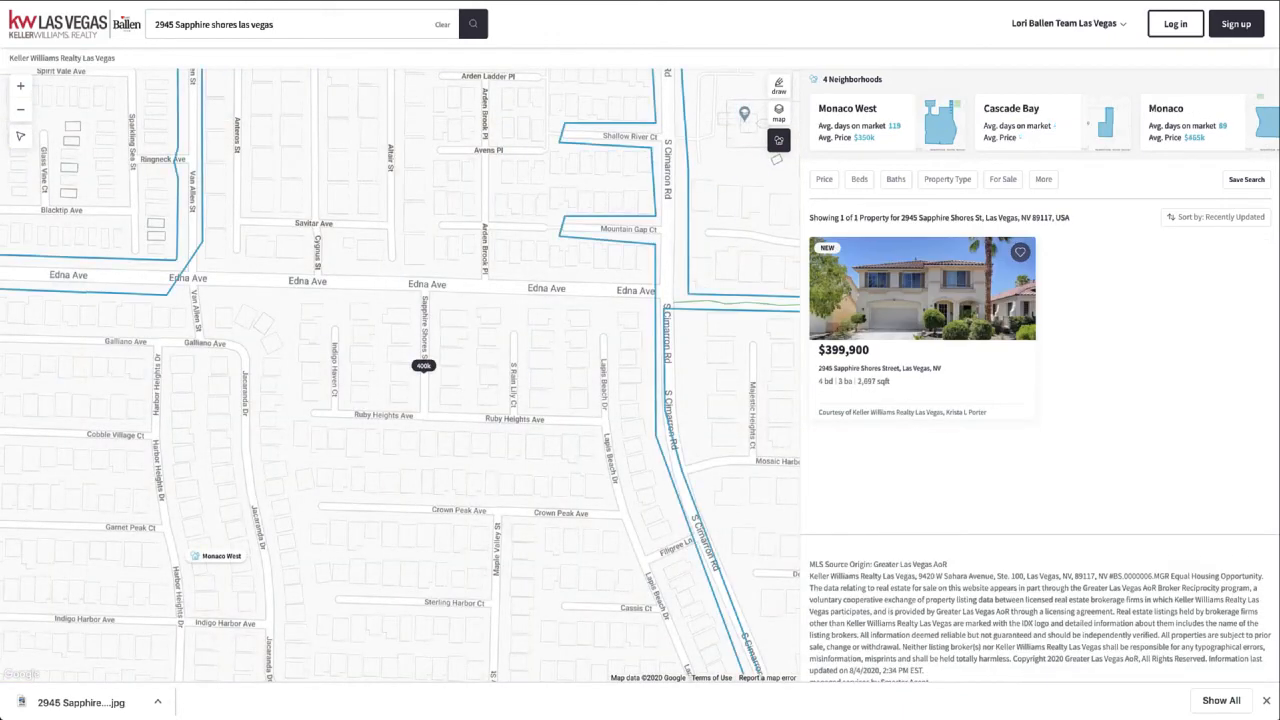
left_click(942, 287)
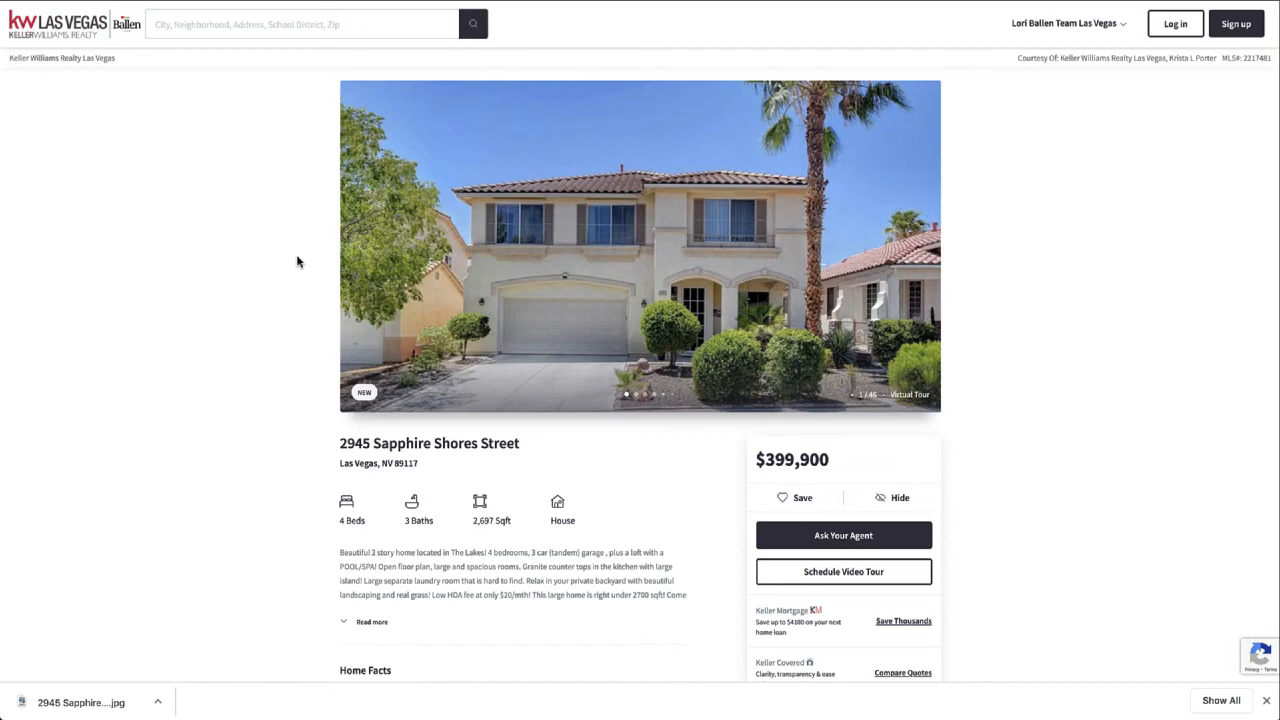
scroll(743, 533, "down", 8)
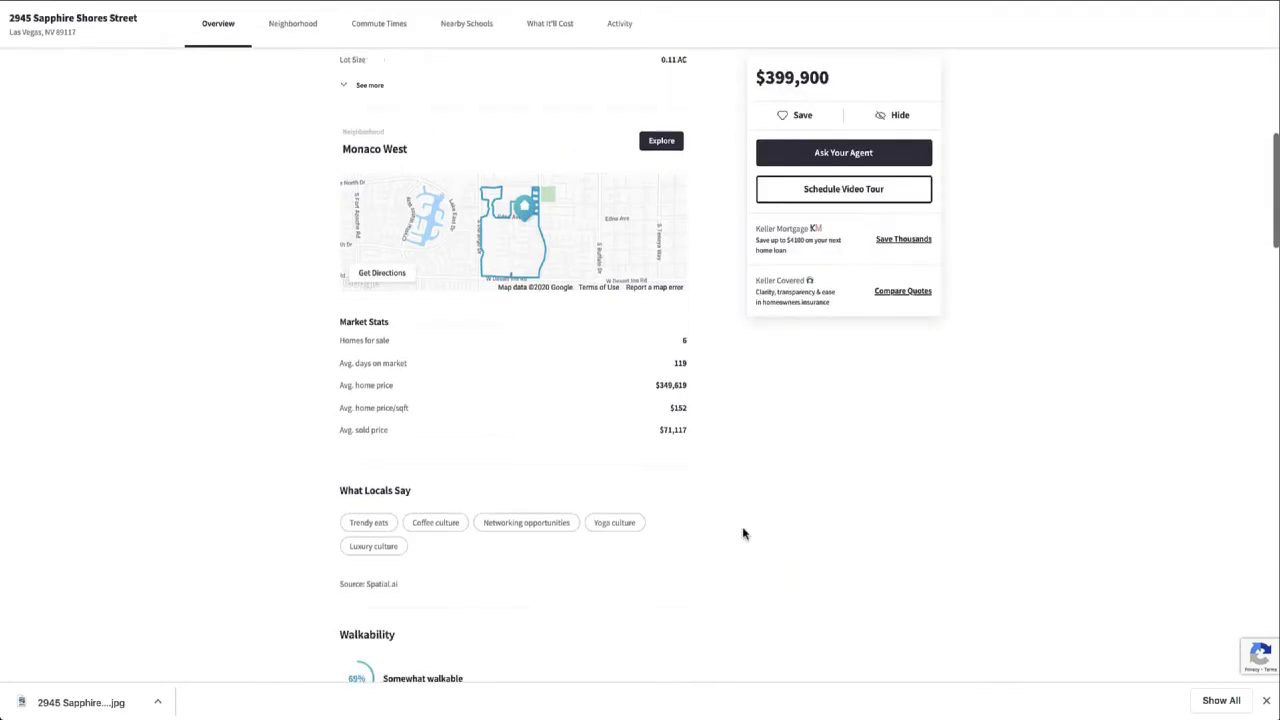
scroll(743, 533, "up", 10)
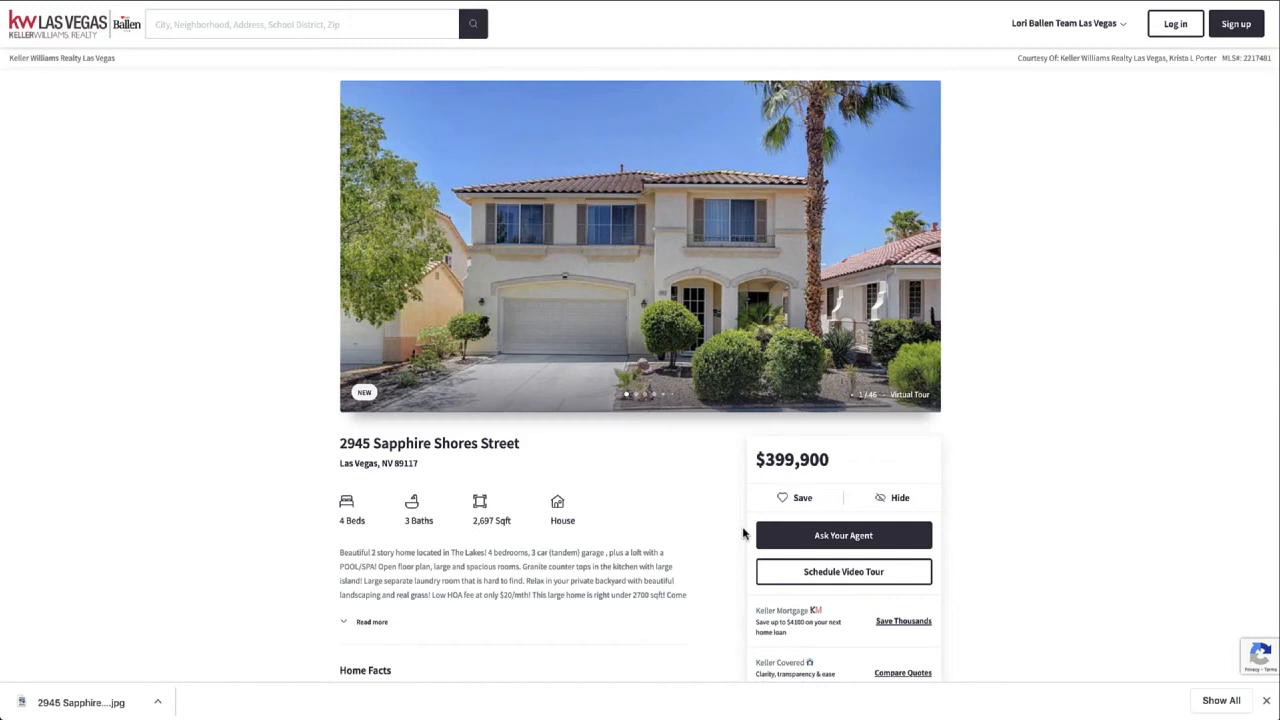
scroll(742, 533, "down", 9)
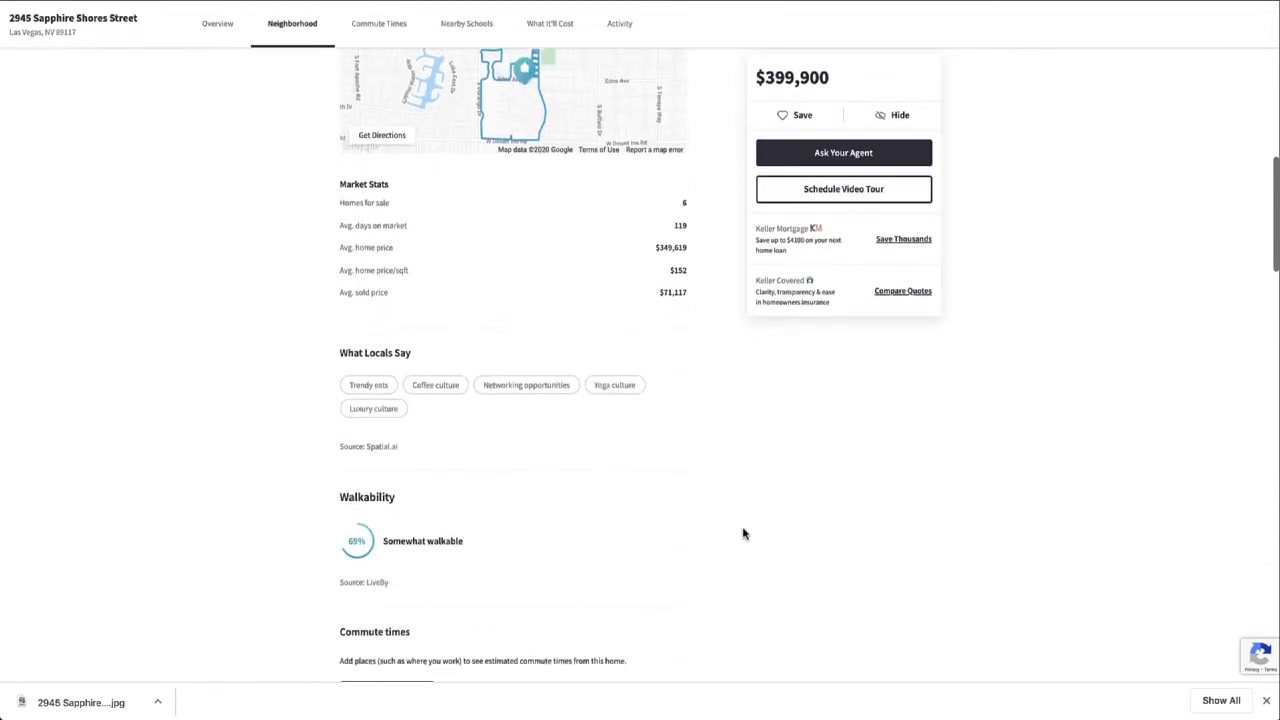
scroll(742, 533, "up", 2)
key("ctrl+plus")
key("ctrl+plus")
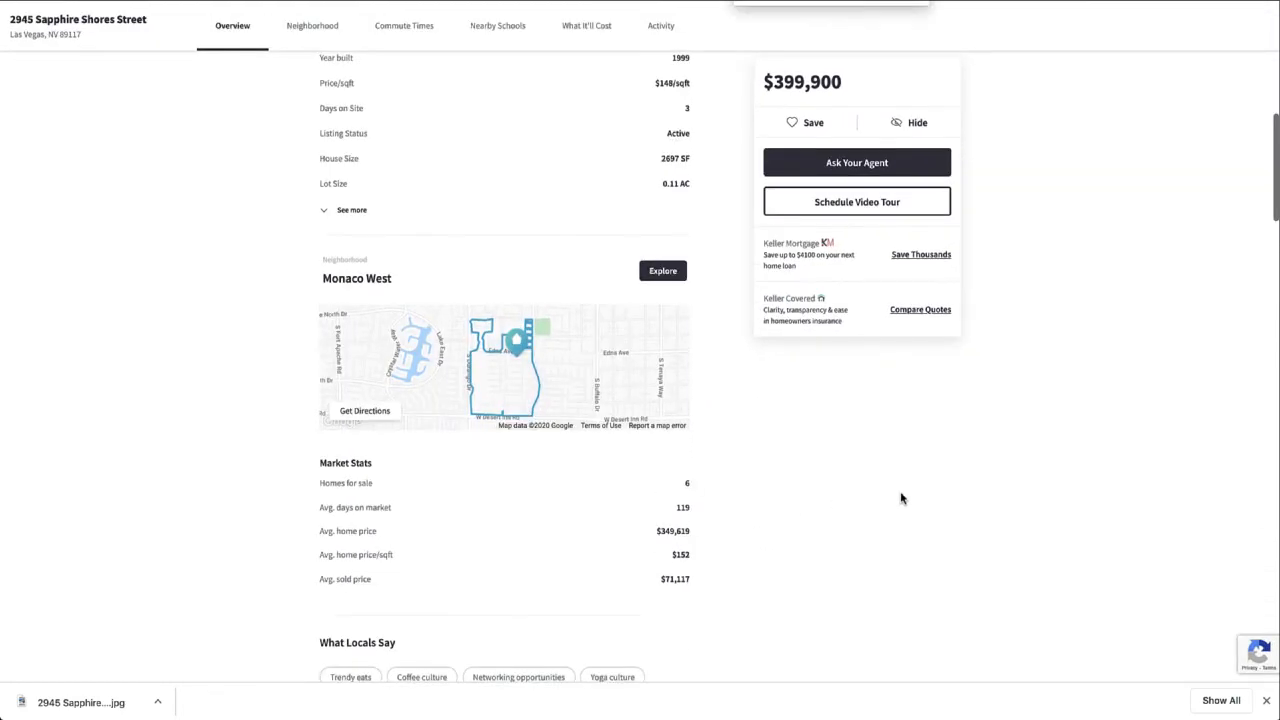
key("ctrl+plus")
scroll(586, 486, "down", 10)
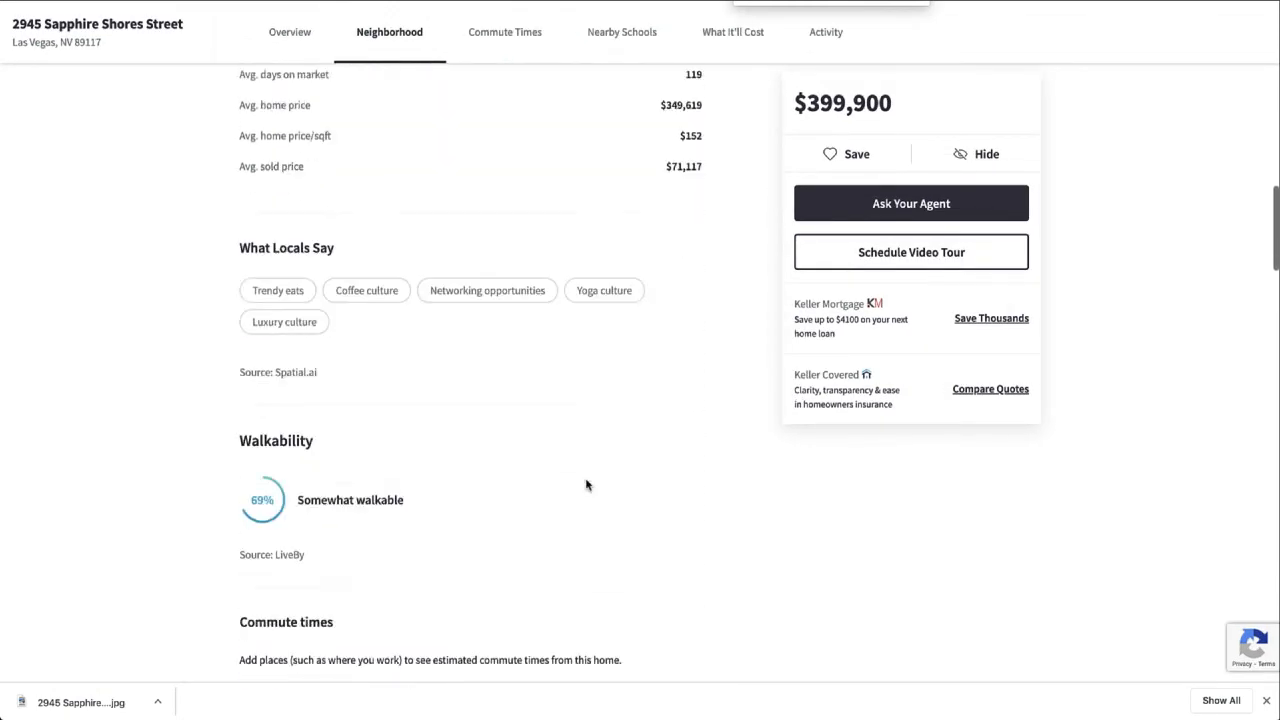
scroll(586, 485, "down", 4)
scroll(586, 485, "up", 15)
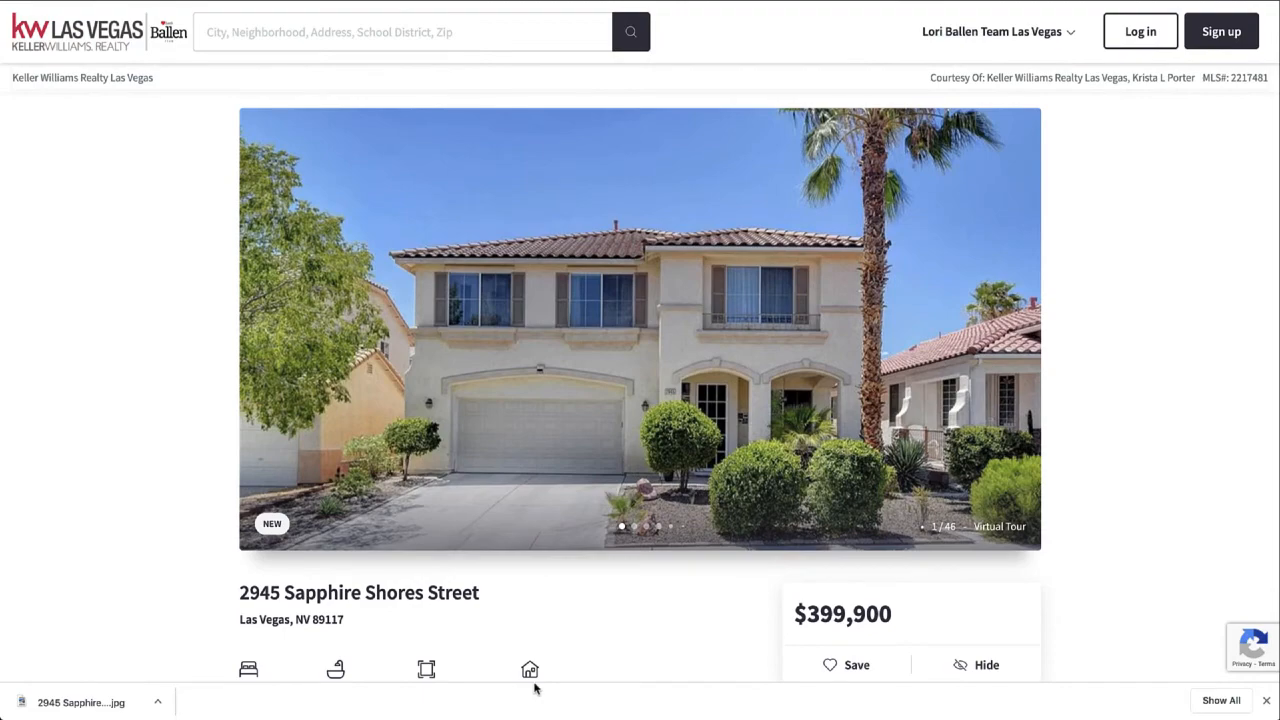
- Advance the listing photo gallery past the covered patio to photo 8 of 46, the living room
scroll(537, 679, "down", 2)
scroll(537, 677, "up", 3)
scroll(957, 415, "down", 3)
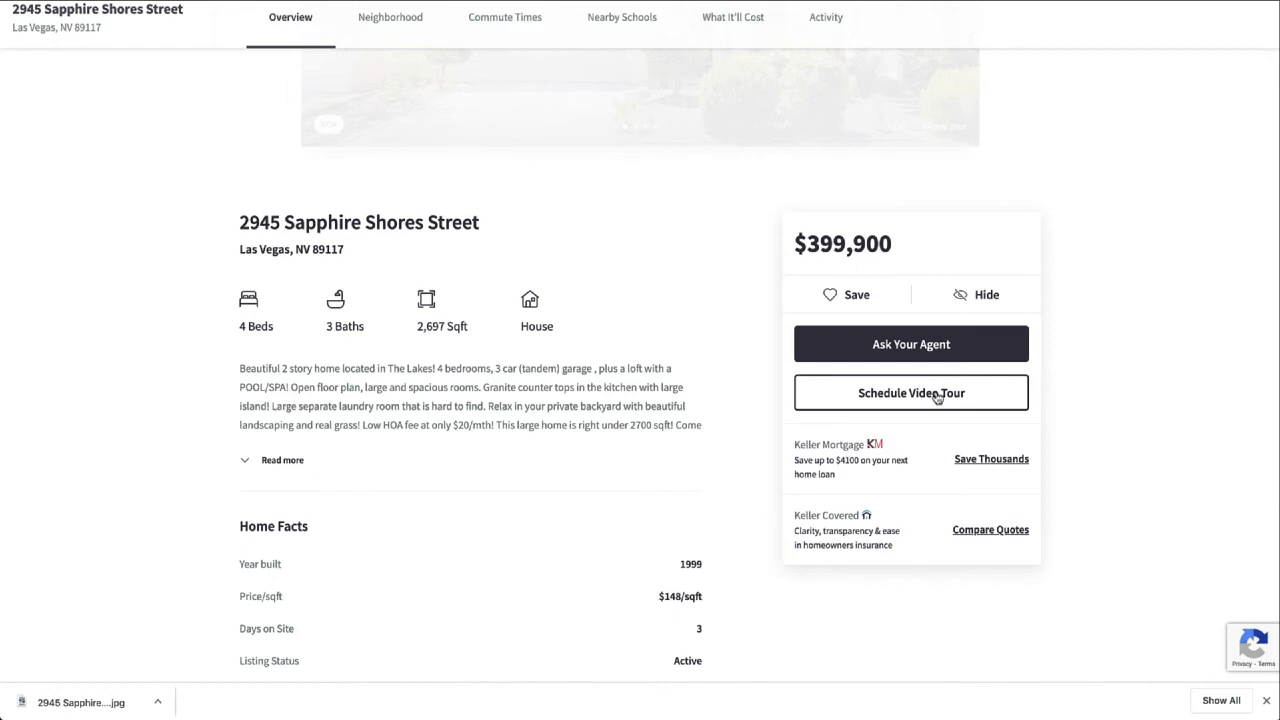
scroll(937, 397, "up", 4)
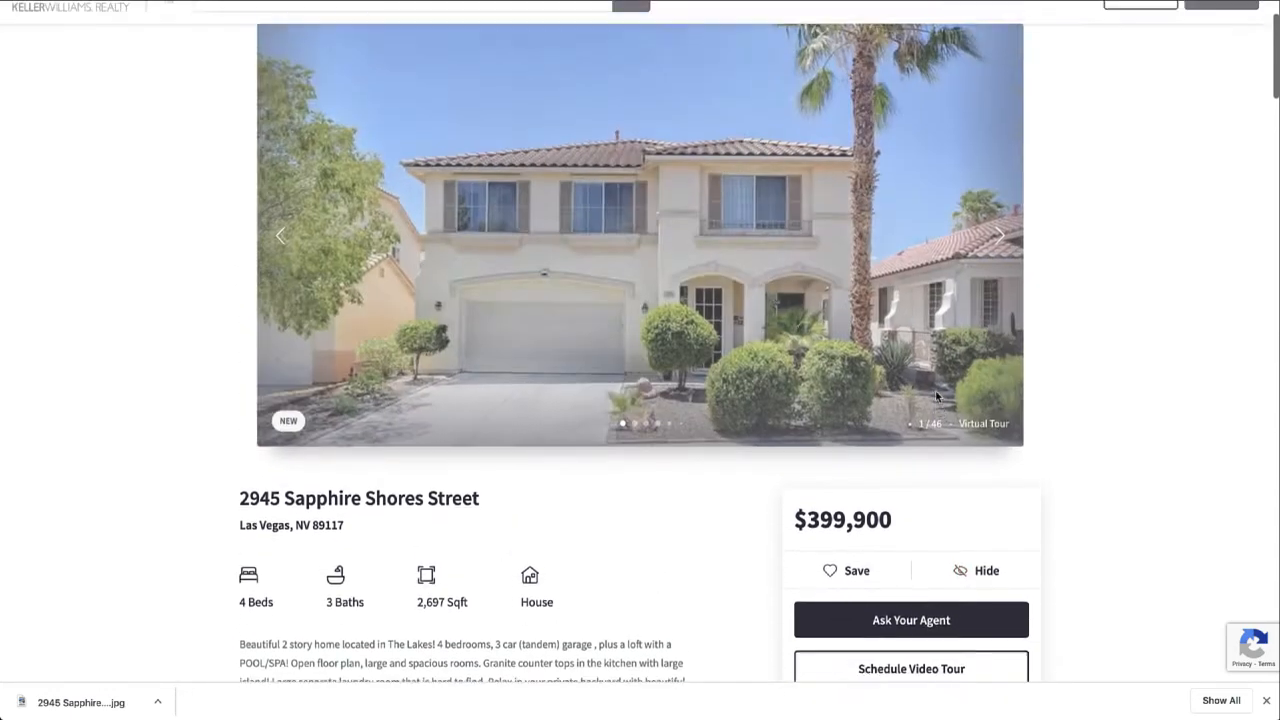
scroll(937, 397, "up", 1)
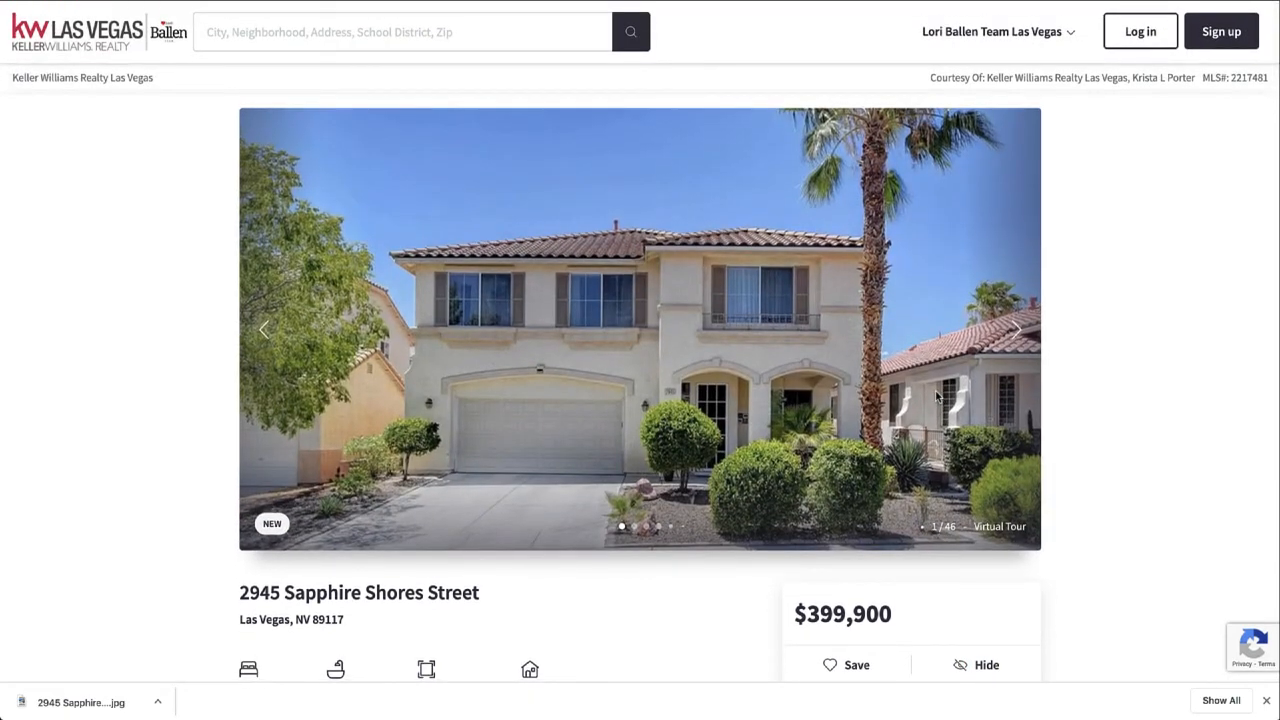
scroll(937, 397, "down", 1)
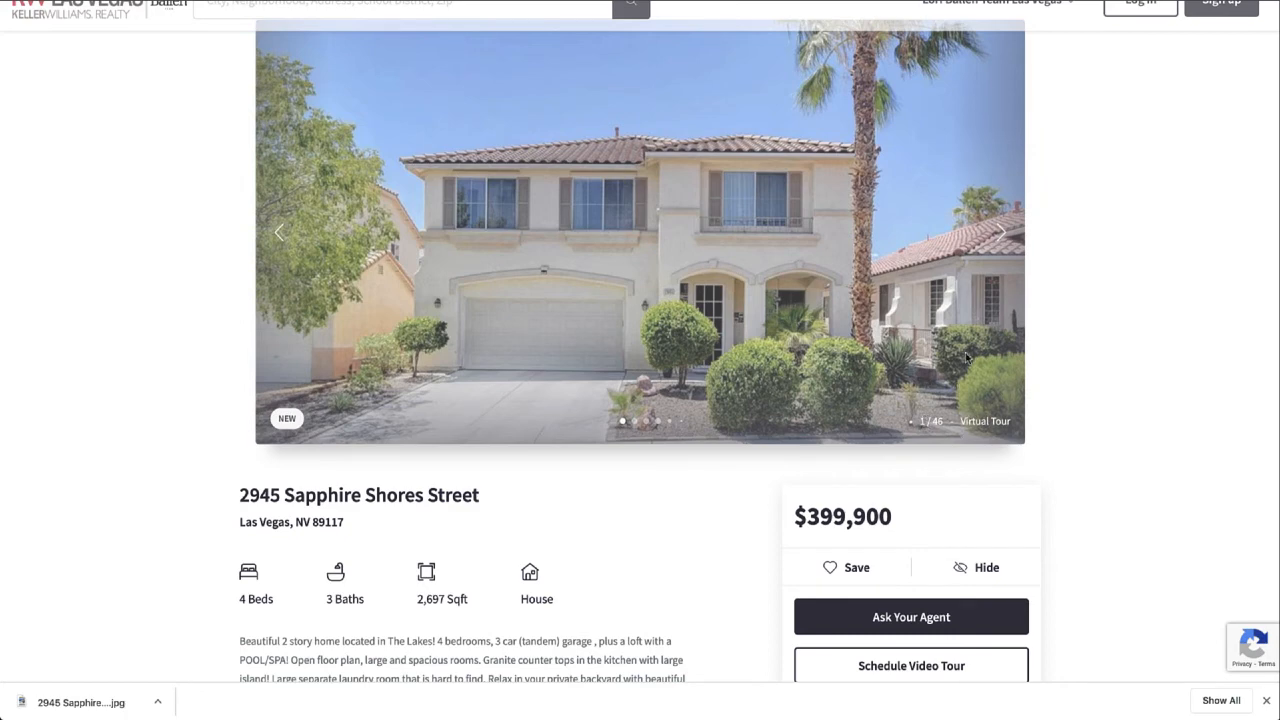
scroll(800, 298, "down", 1)
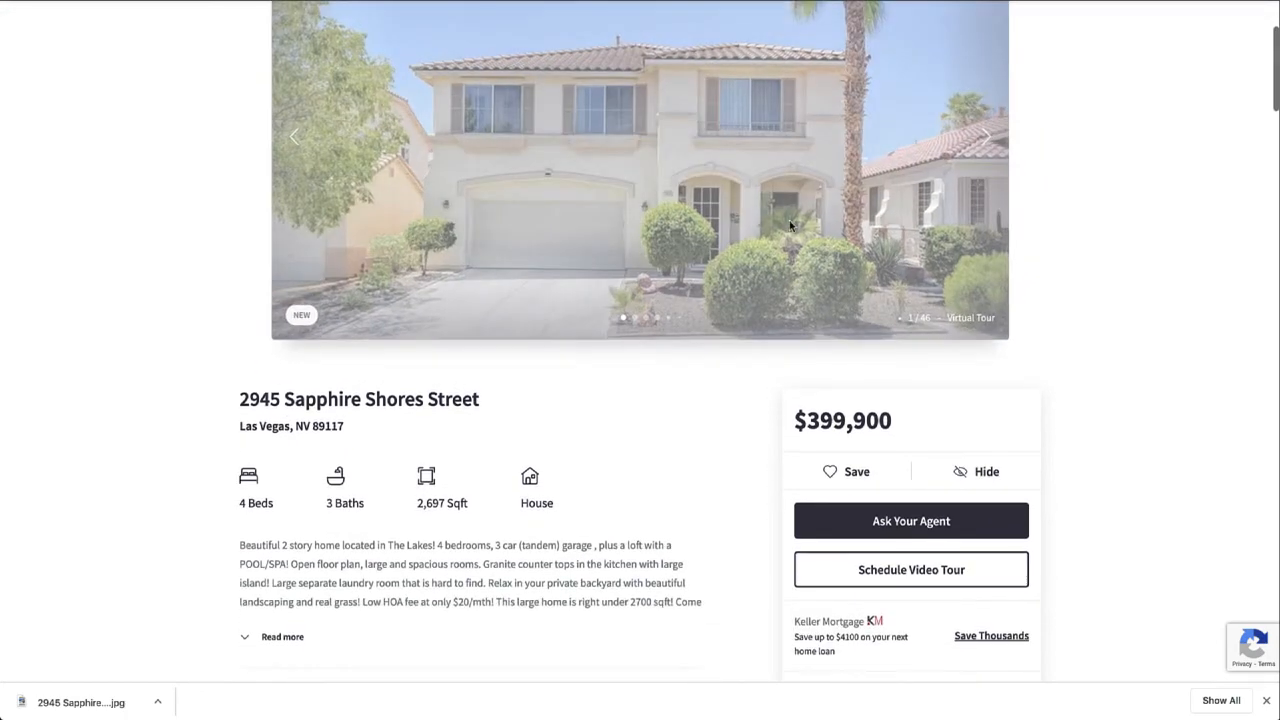
scroll(789, 222, "up", 2)
scroll(722, 493, "down", 1)
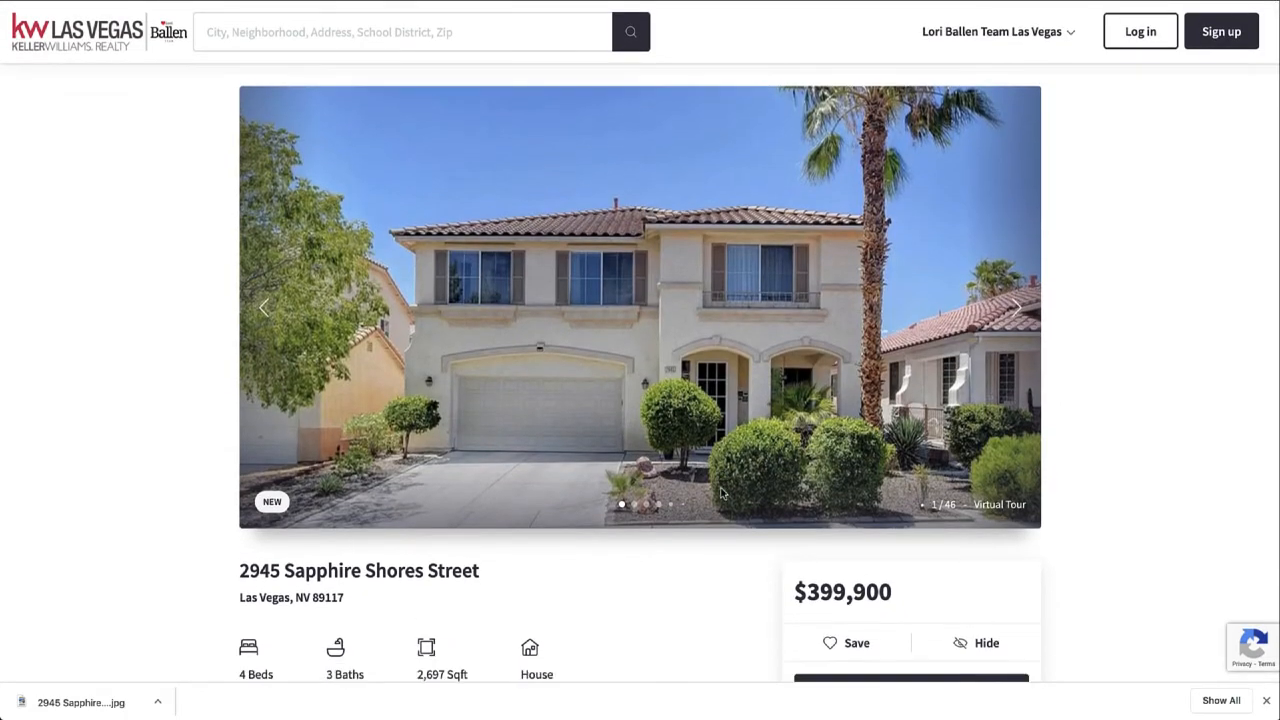
left_click(638, 494)
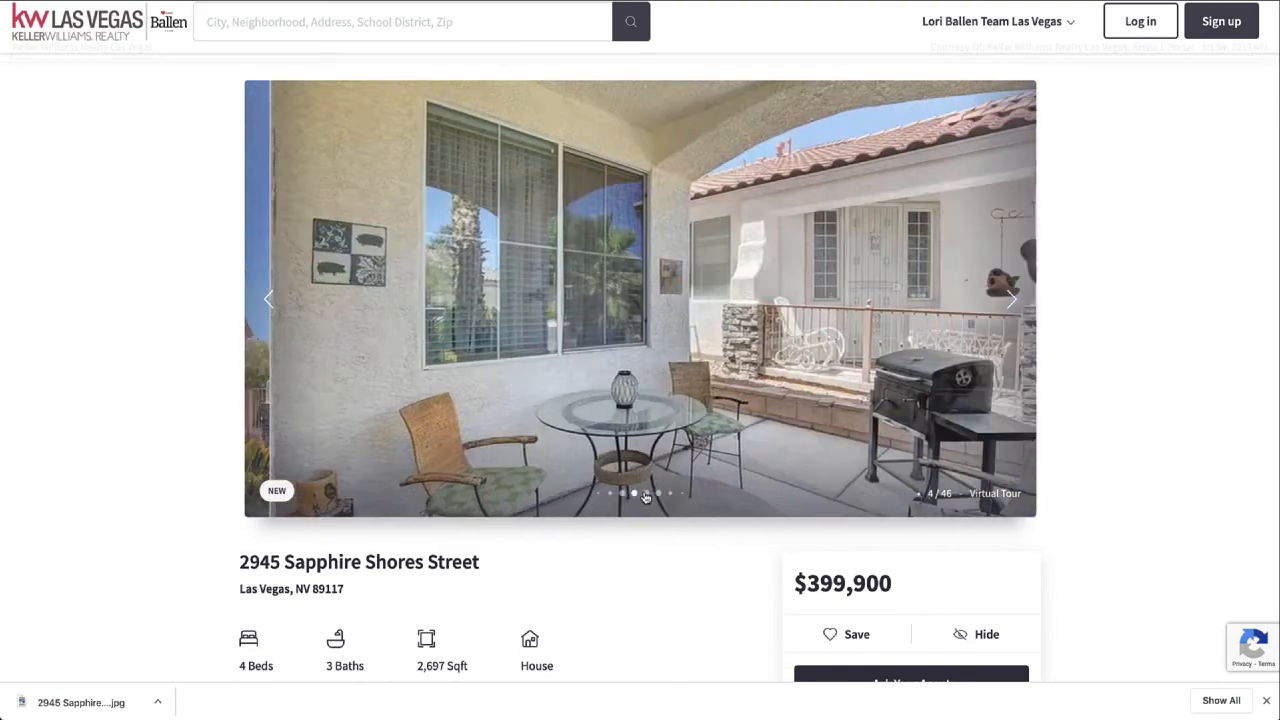
left_click(647, 494)
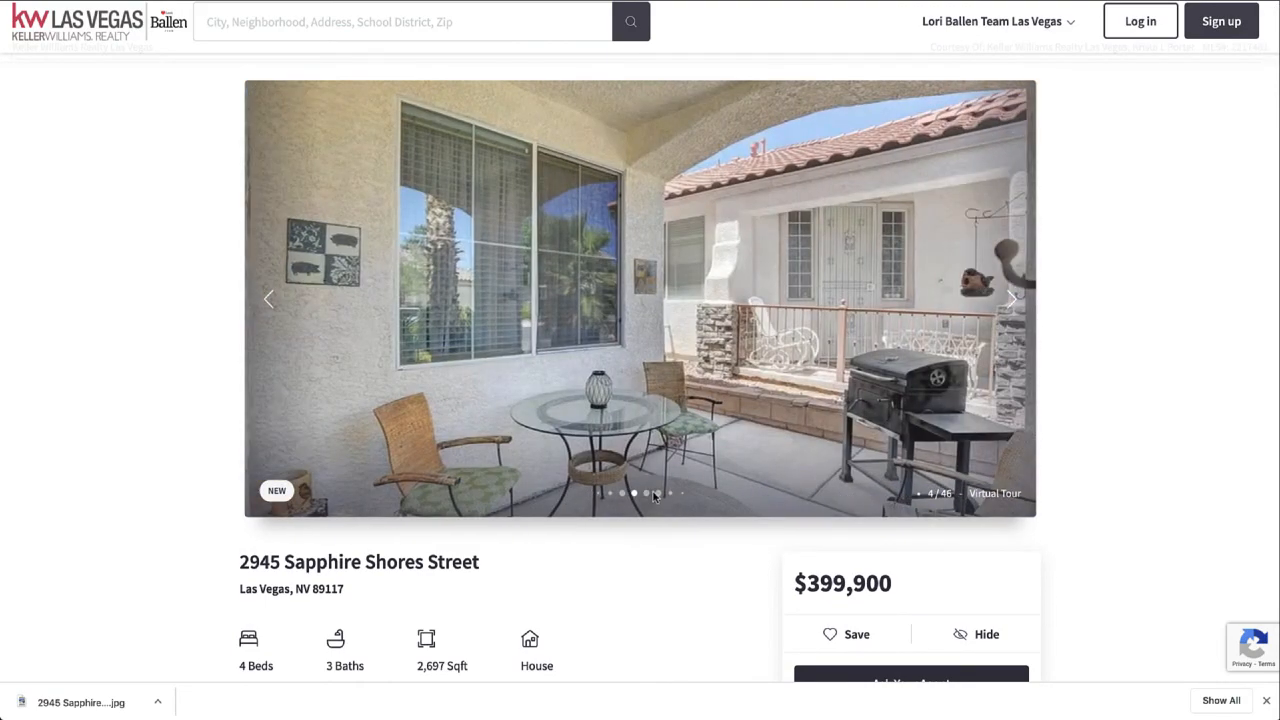
left_click(652, 495)
left_click(652, 495)
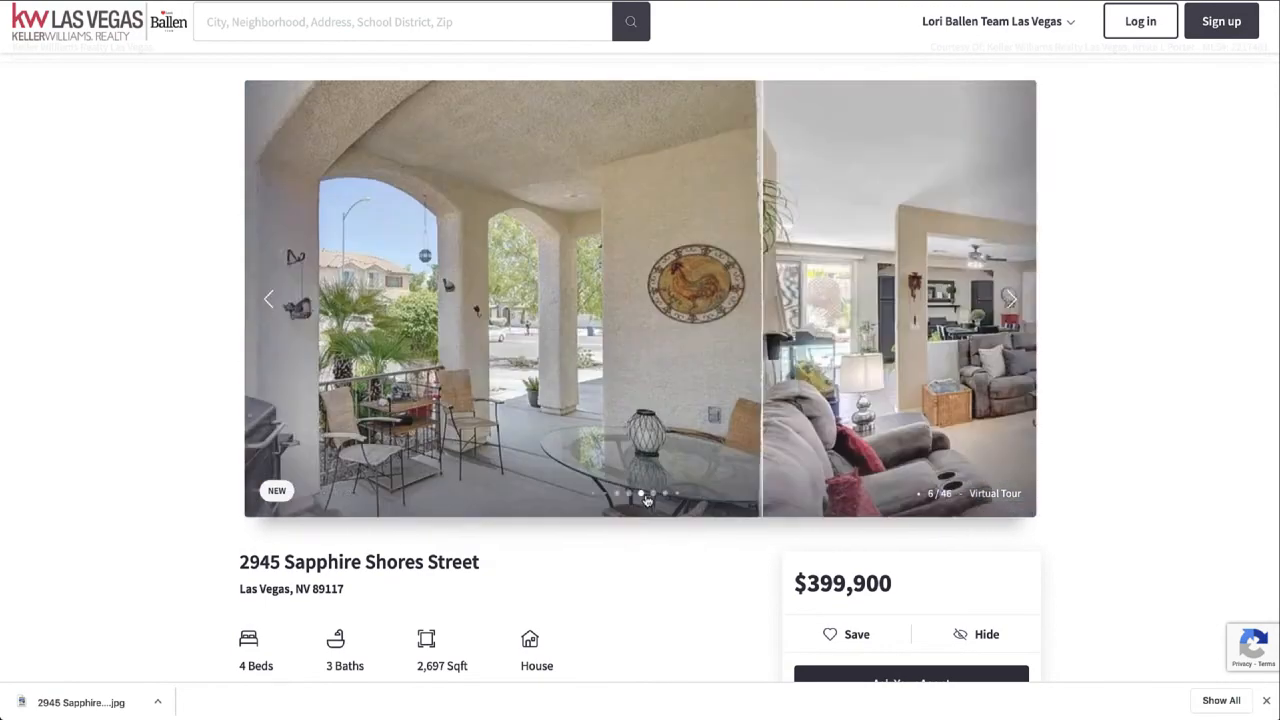
left_click(663, 496)
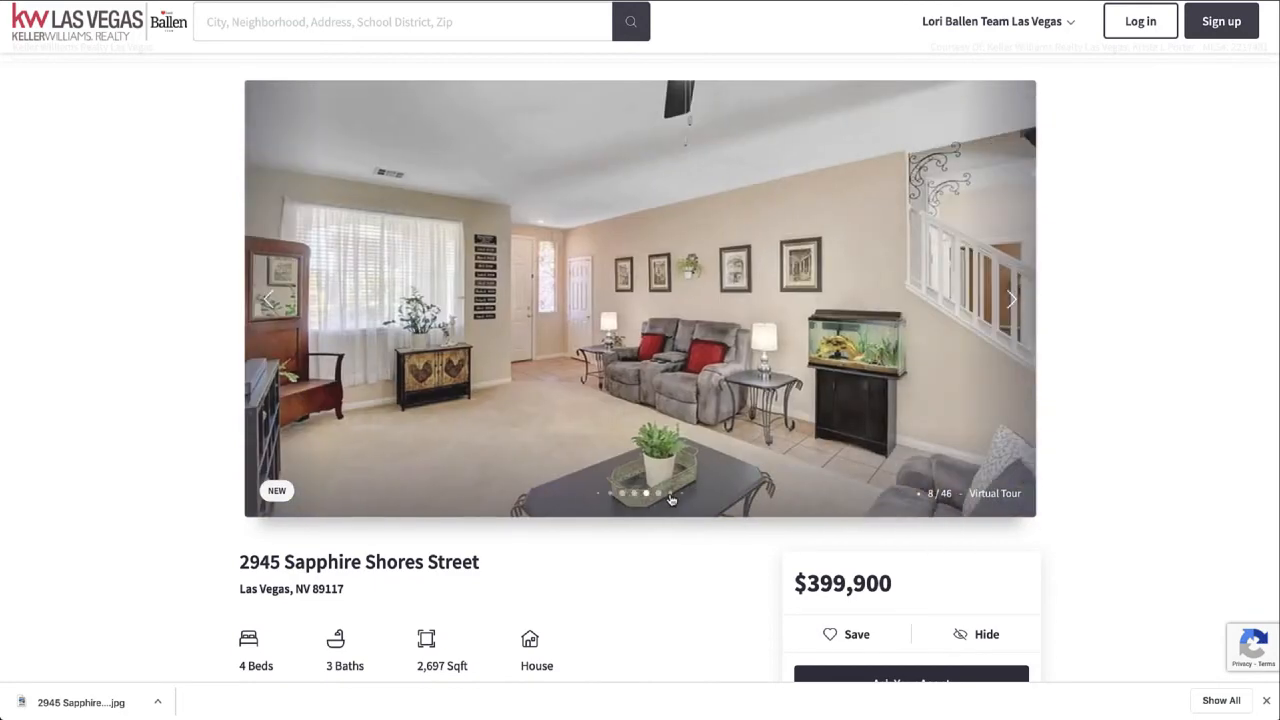
left_click(668, 494)
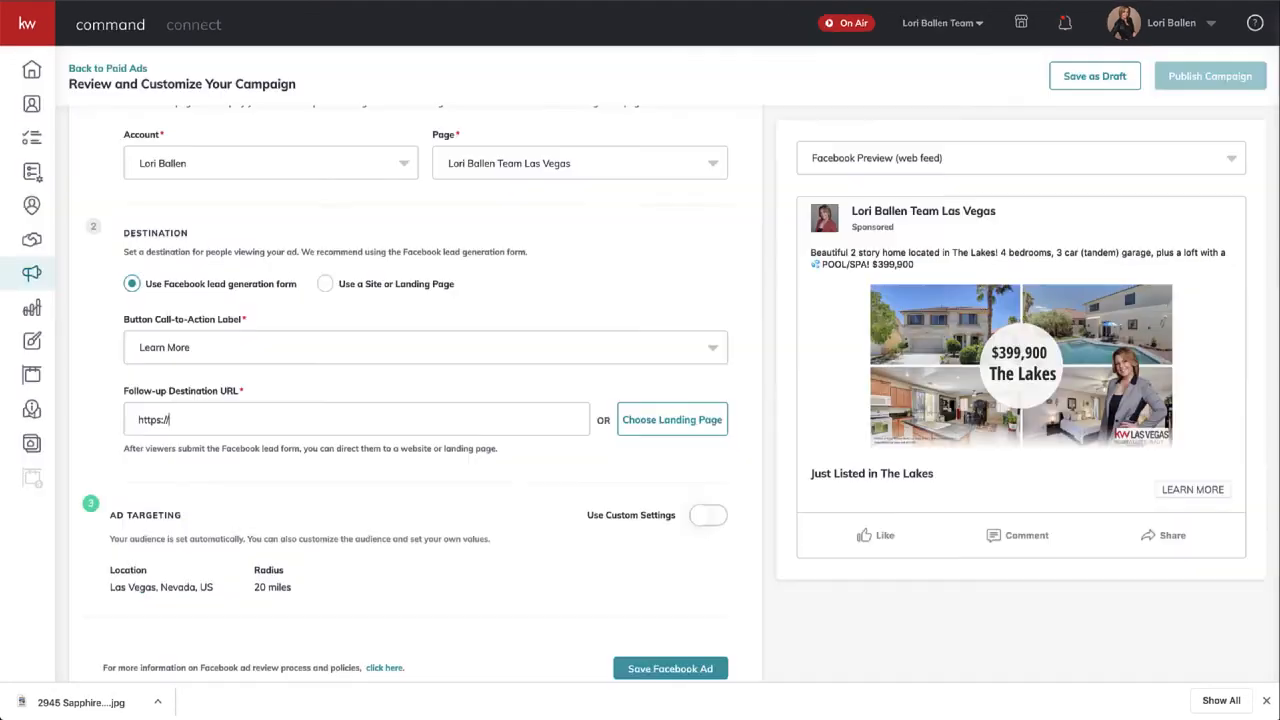
left_click_drag(253, 419, 8, 411)
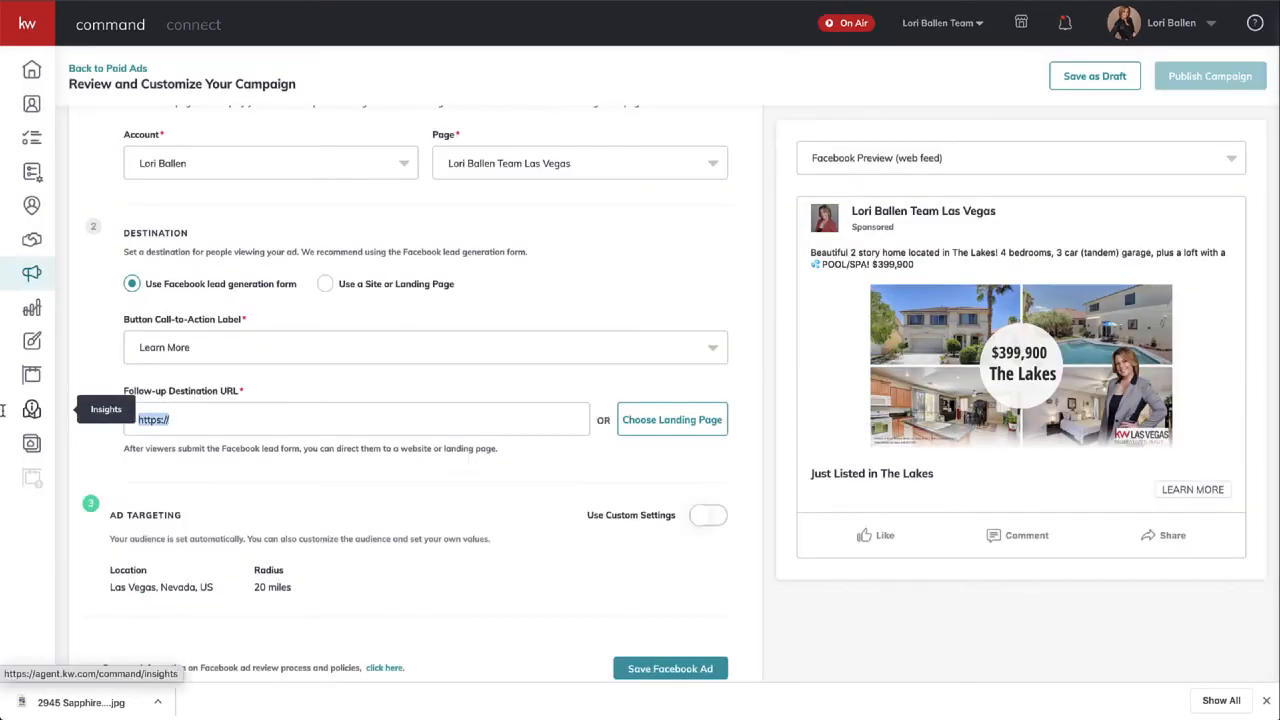
key("ctrl+v")
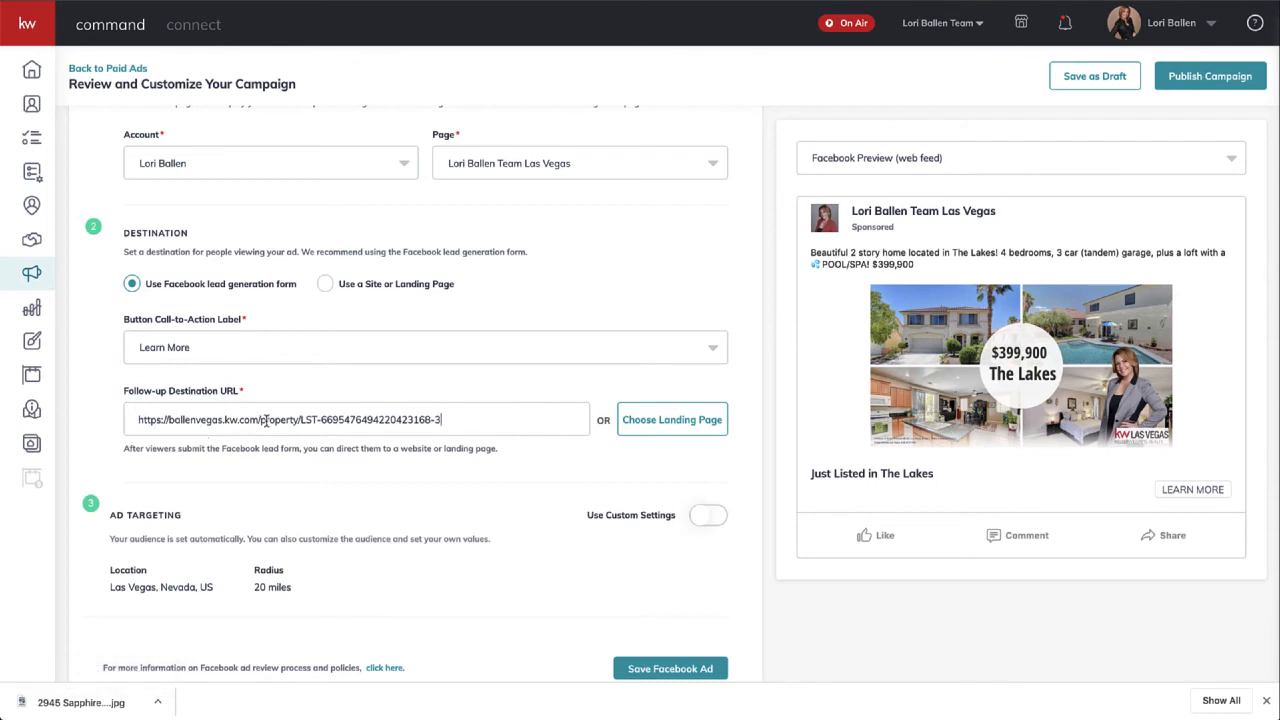
left_click_drag(259, 420, 128, 425)
key("shift+End")
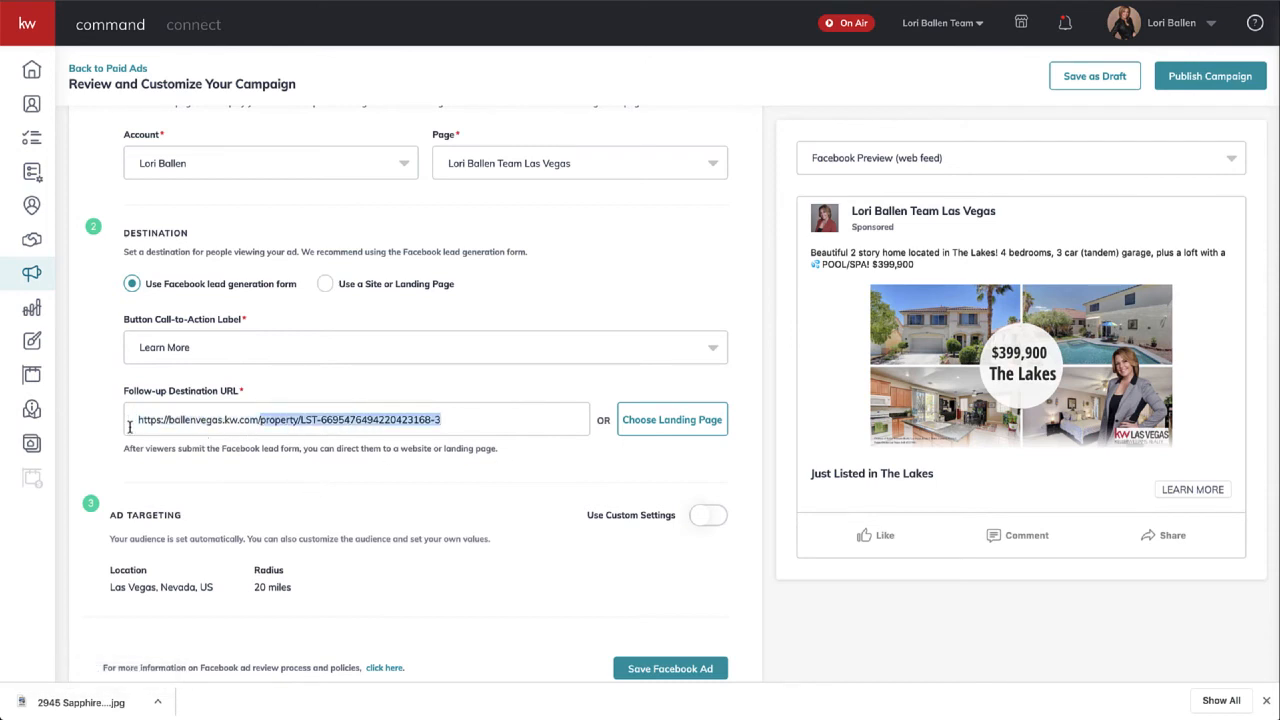
left_click(301, 420)
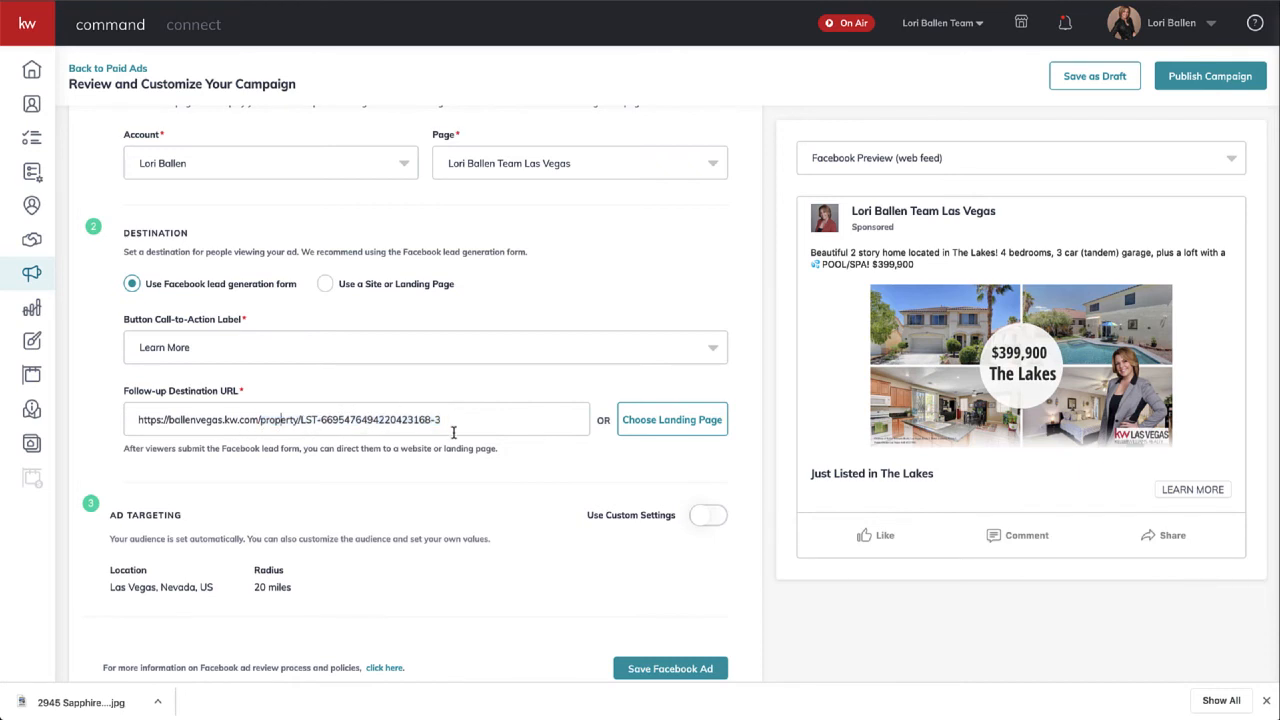
scroll(453, 432, "down", 1)
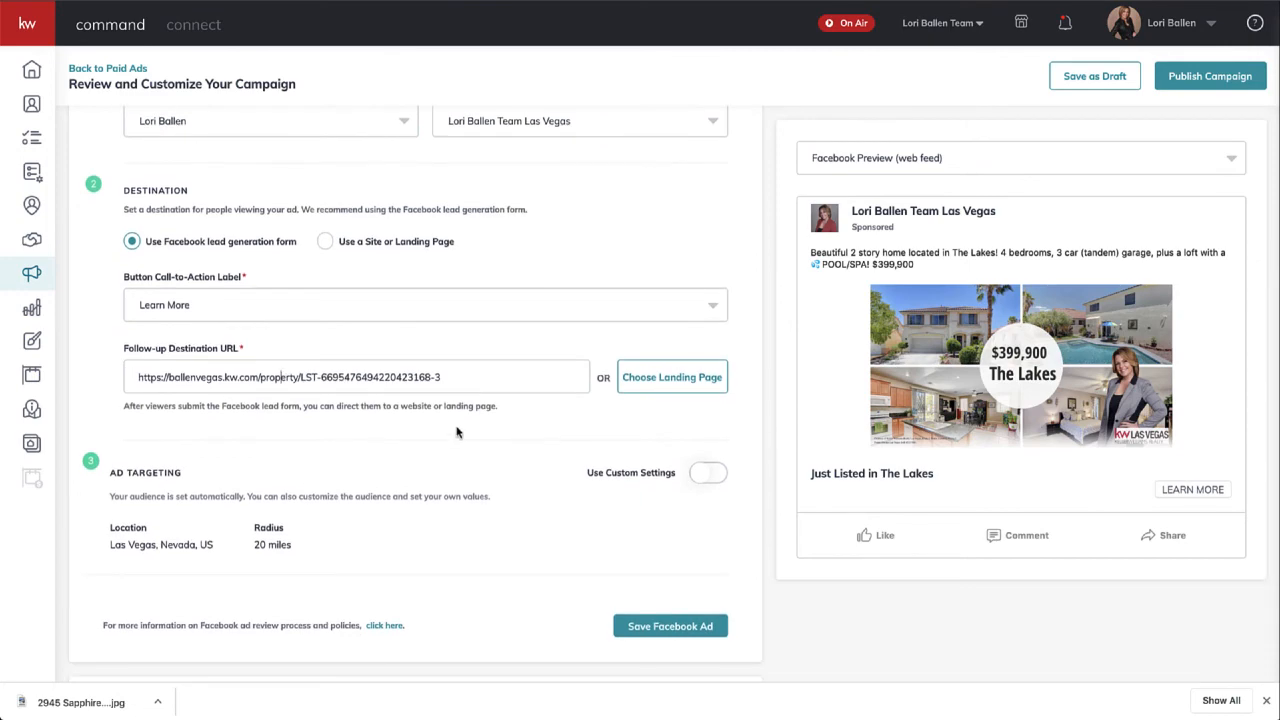
left_click(665, 388)
scroll(665, 388, "down", 3)
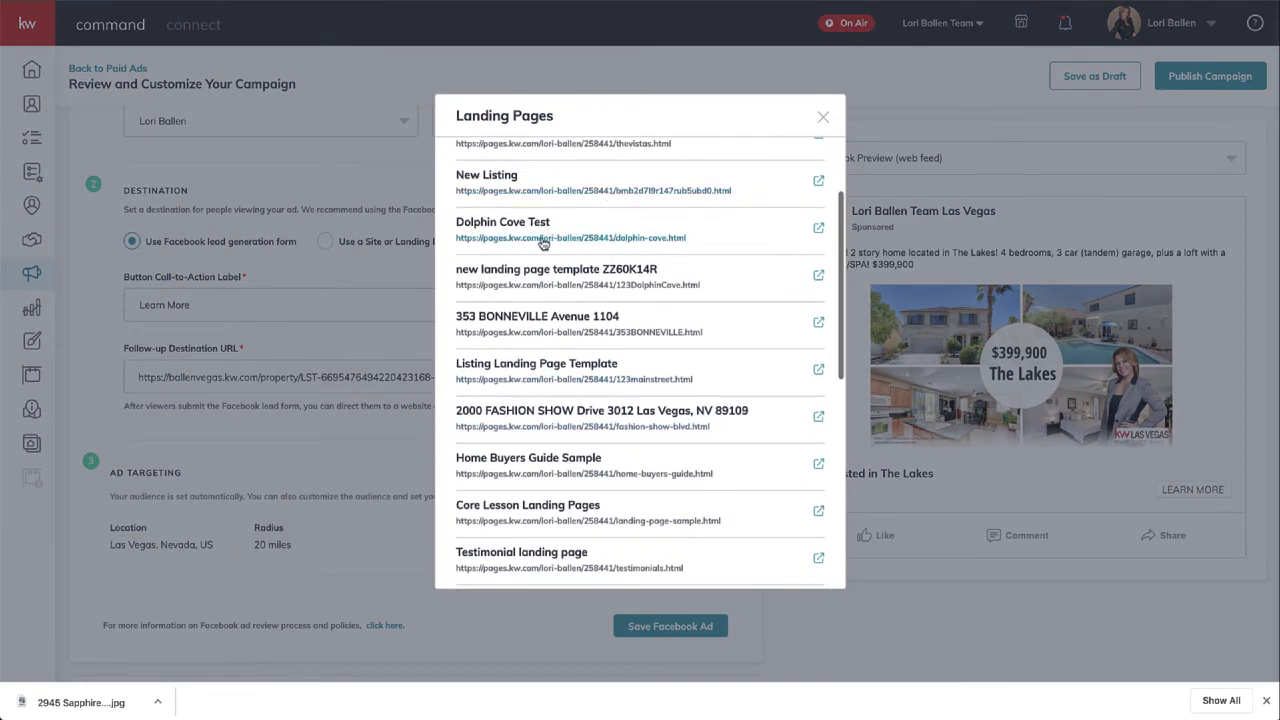
right_click(540, 244)
key("Escape")
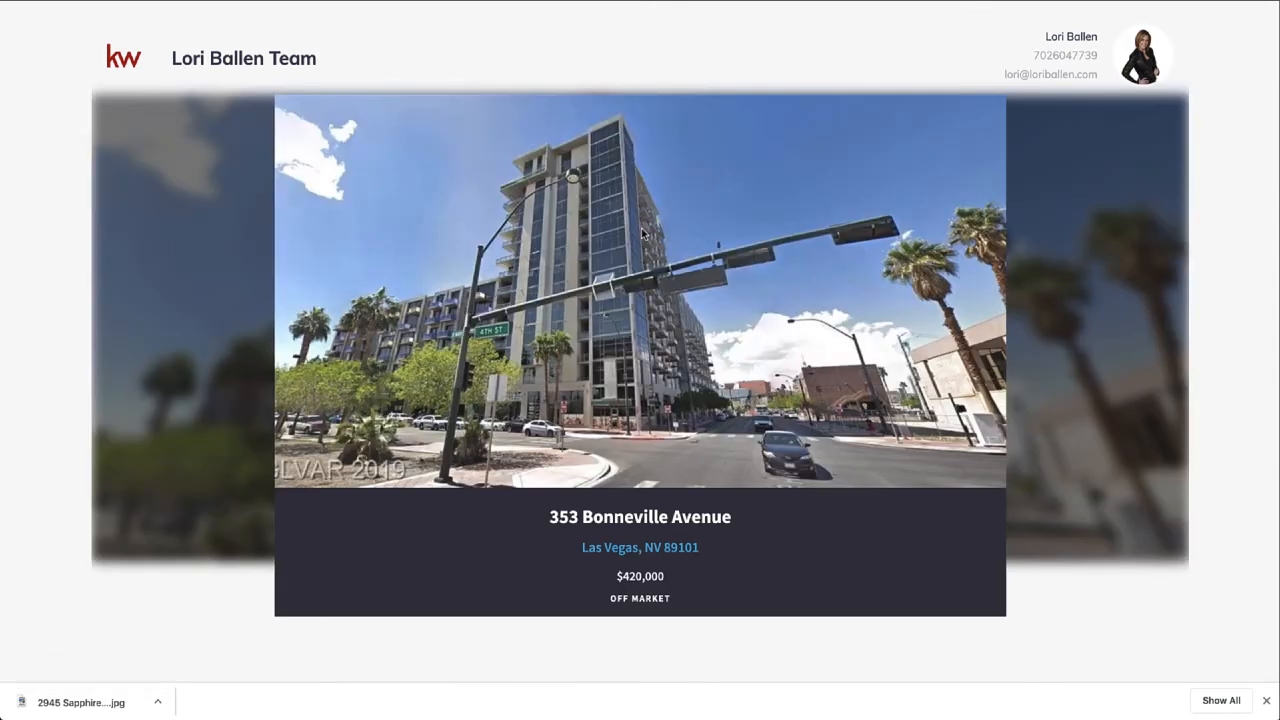
scroll(643, 233, "down", 10)
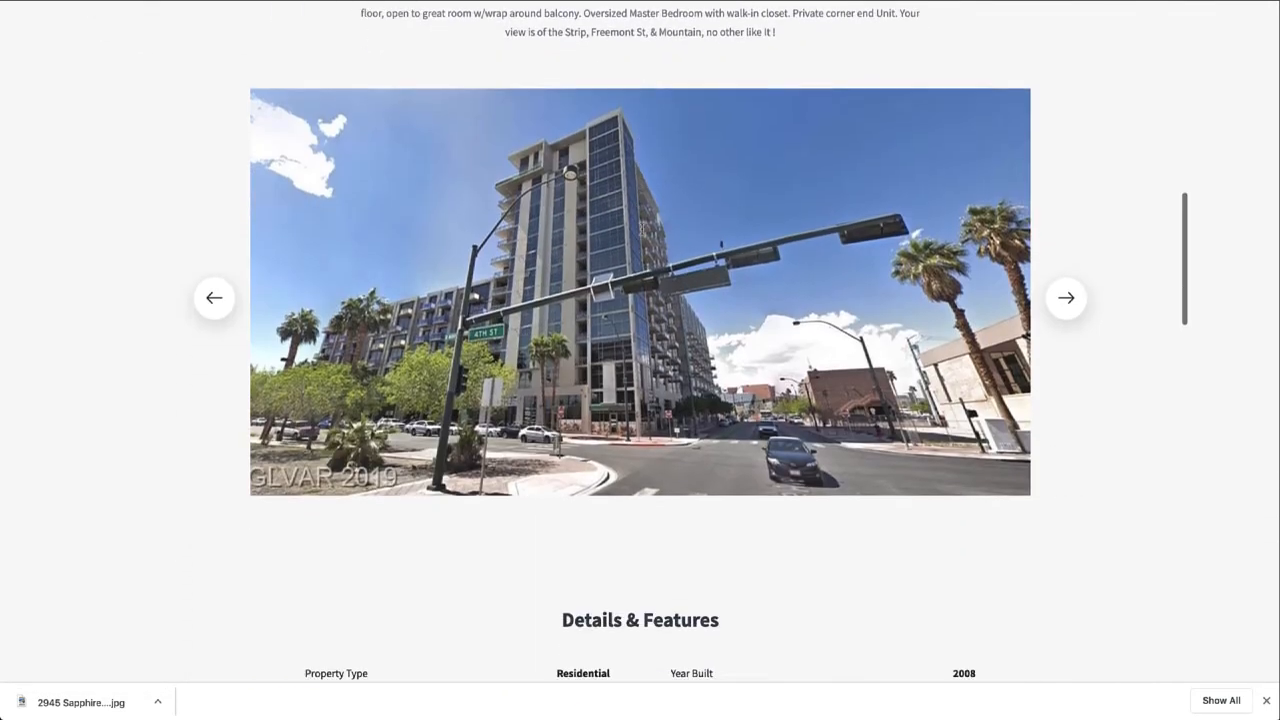
scroll(643, 233, "down", 14)
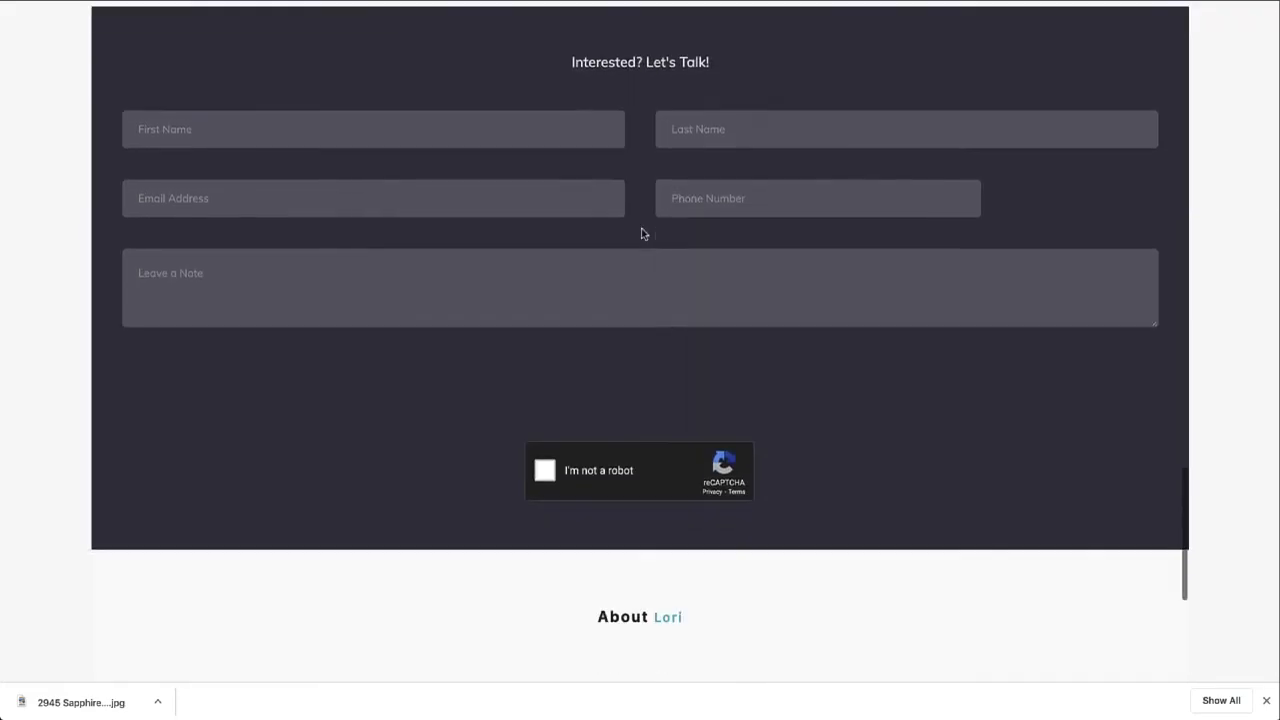
scroll(643, 233, "down", 4)
scroll(643, 233, "up", 15)
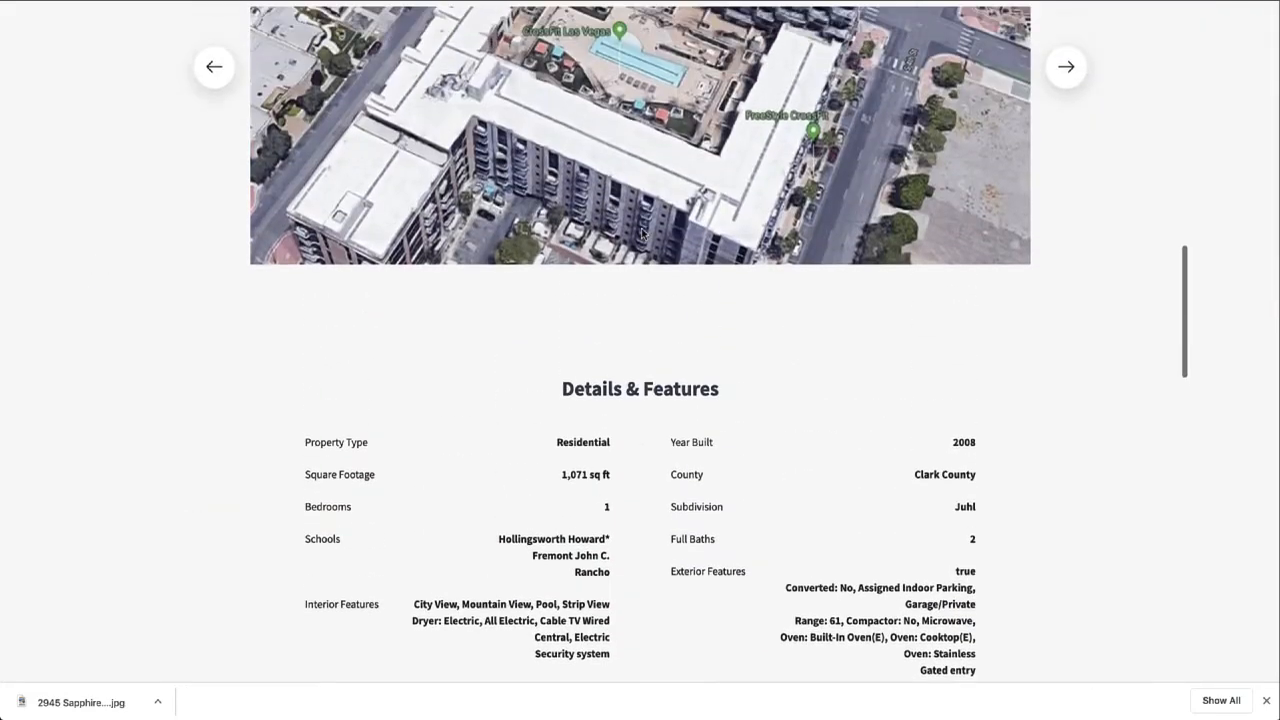
scroll(643, 233, "down", 5)
scroll(643, 233, "up", 12)
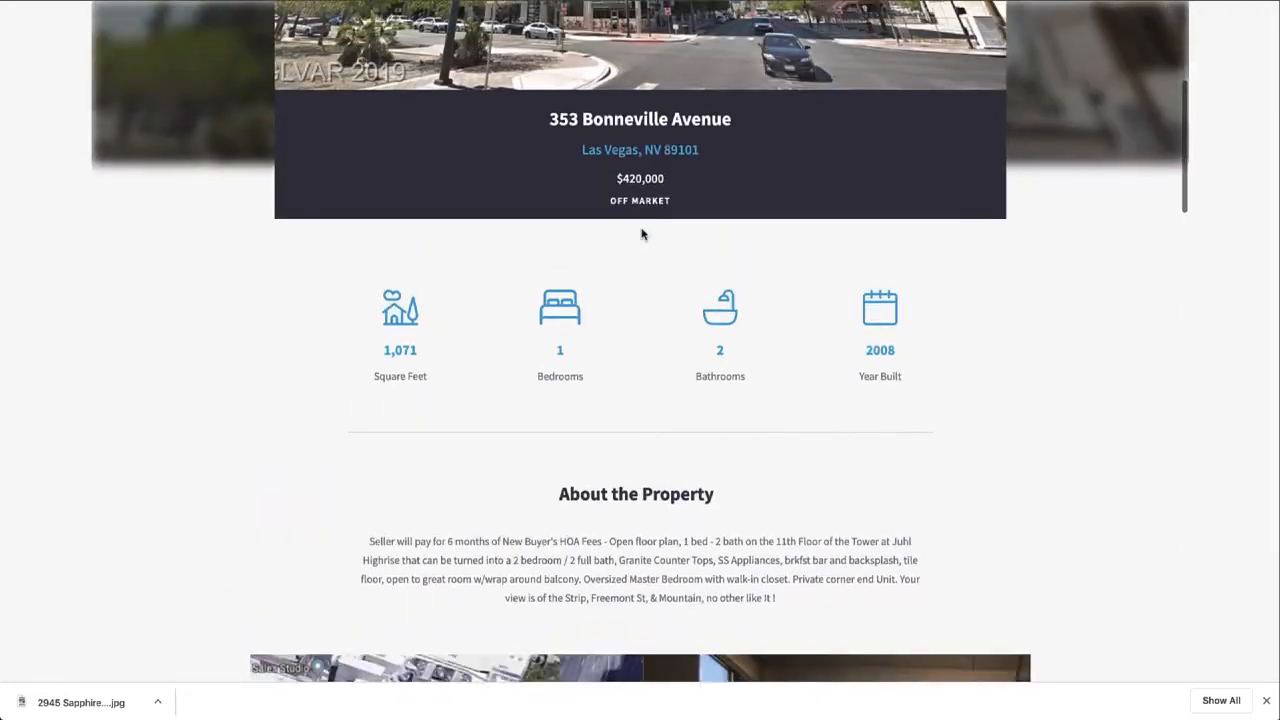
scroll(643, 233, "up", 4)
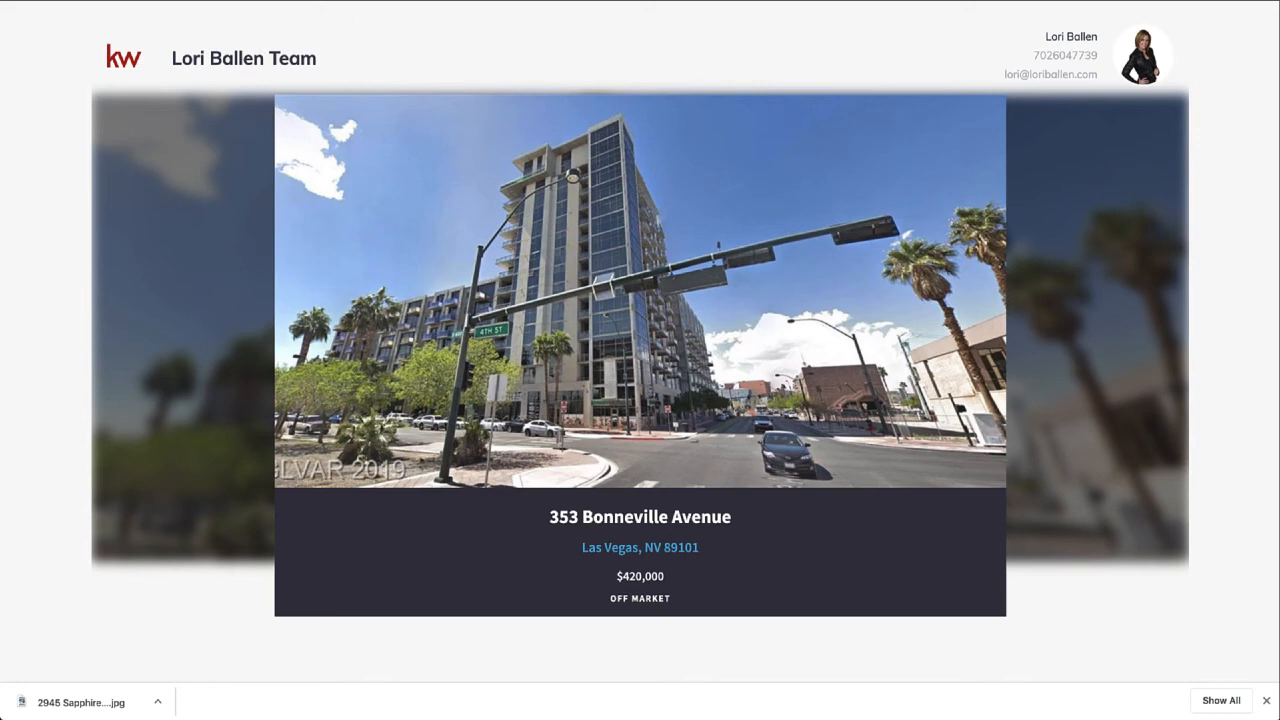
key("super+w")
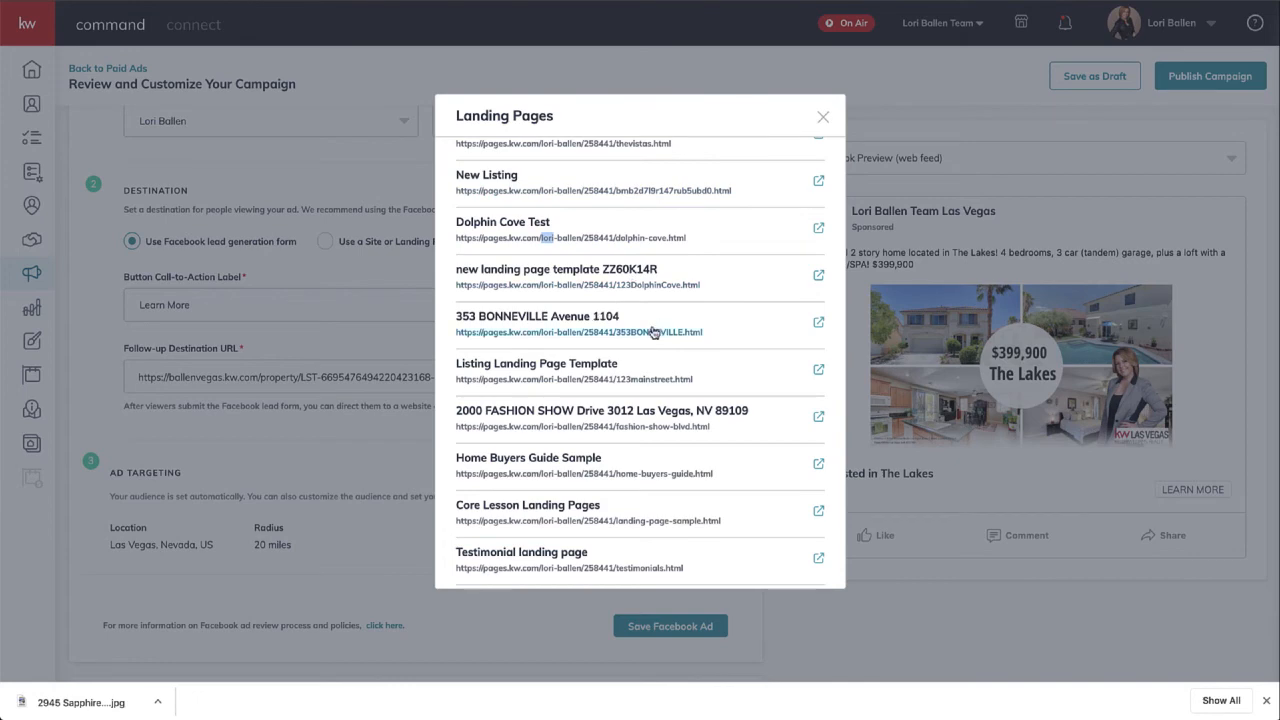
scroll(616, 515, "down", 1)
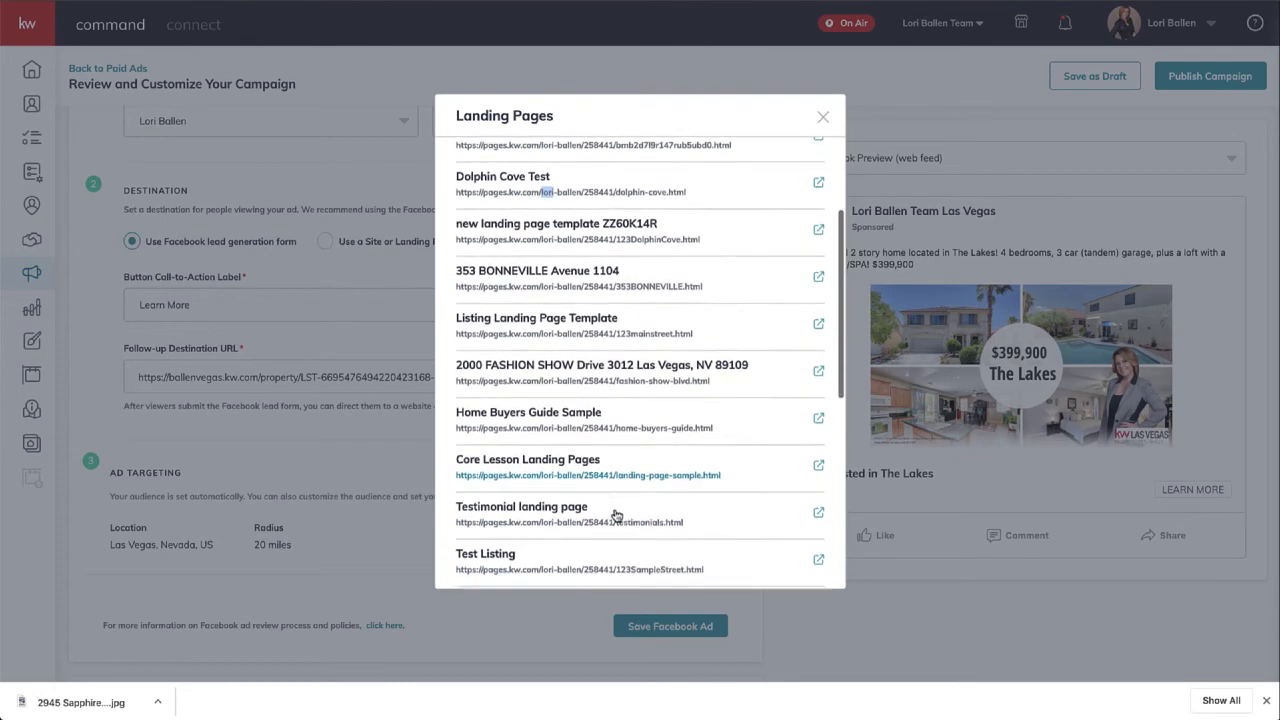
left_click(818, 371)
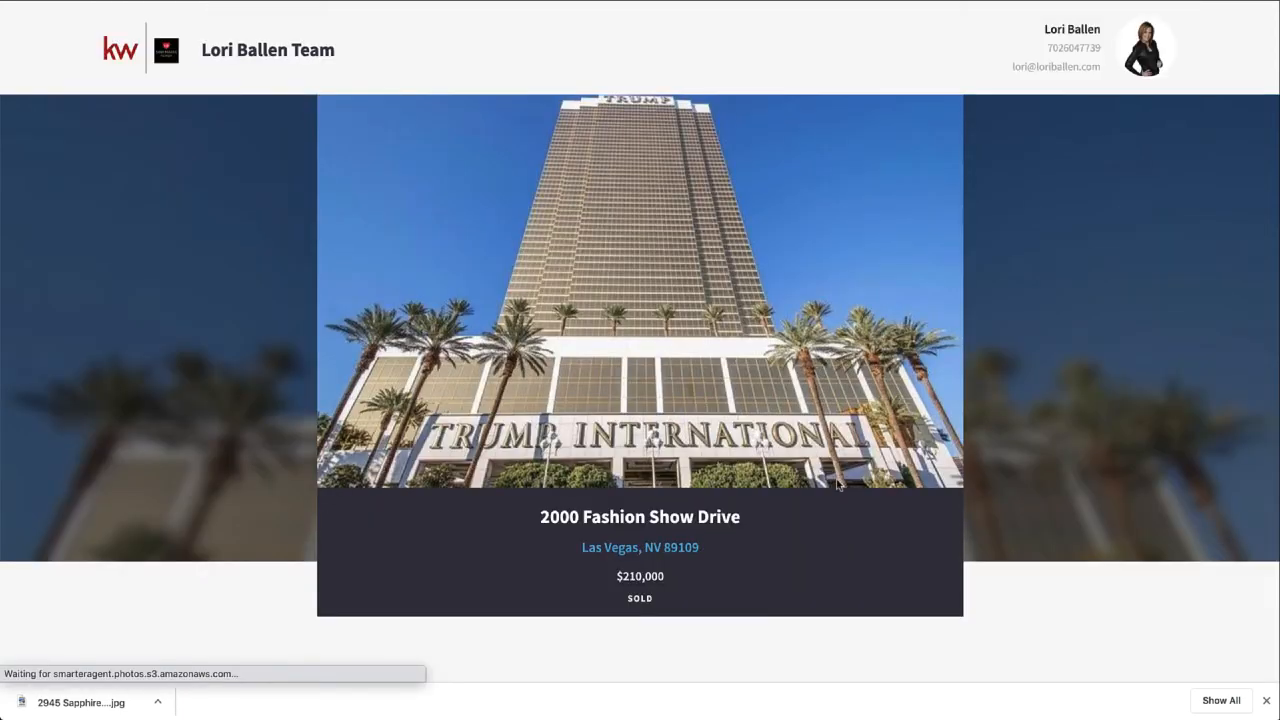
scroll(837, 485, "down", 10)
scroll(837, 485, "down", 3)
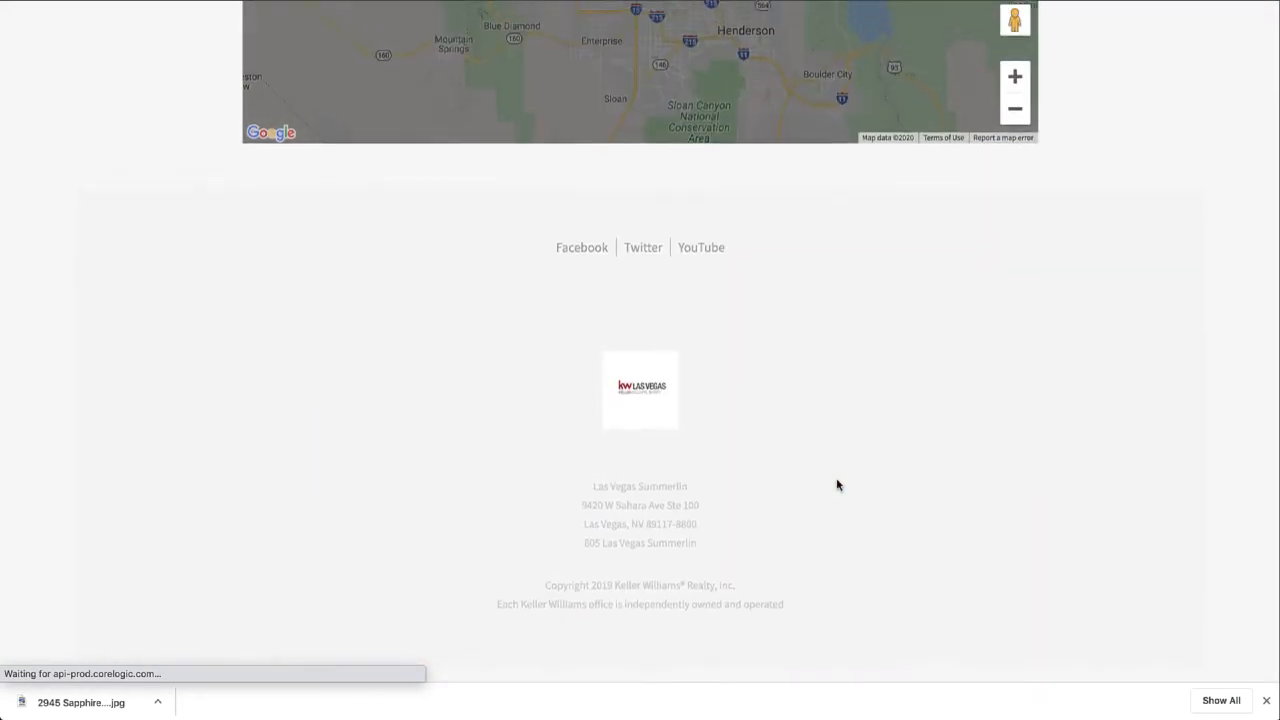
scroll(837, 485, "up", 20)
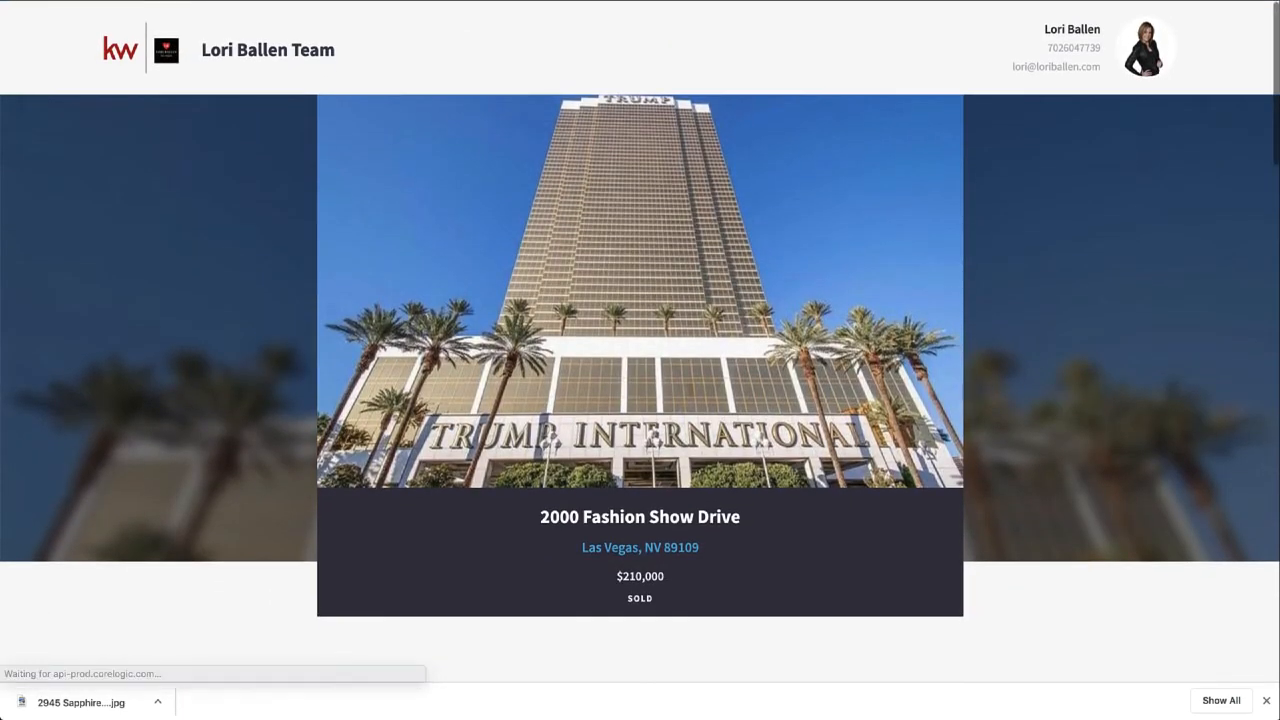
left_click(242, 2)
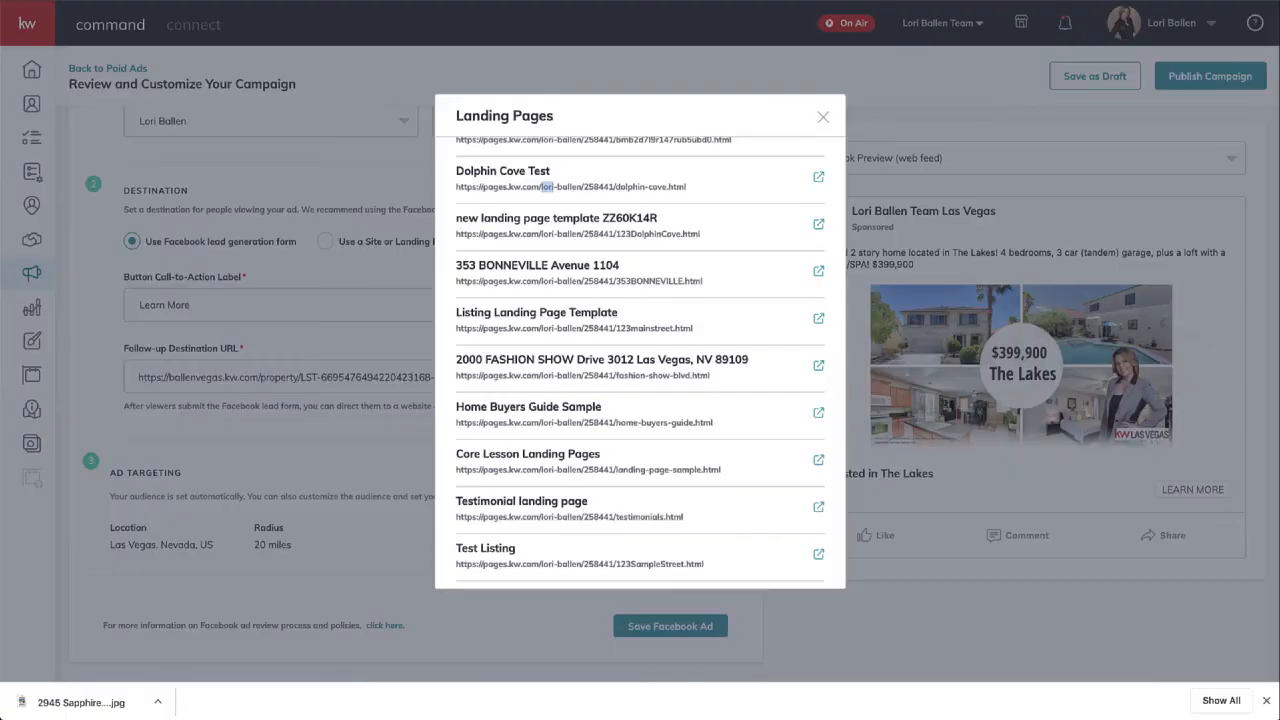
left_click(822, 117)
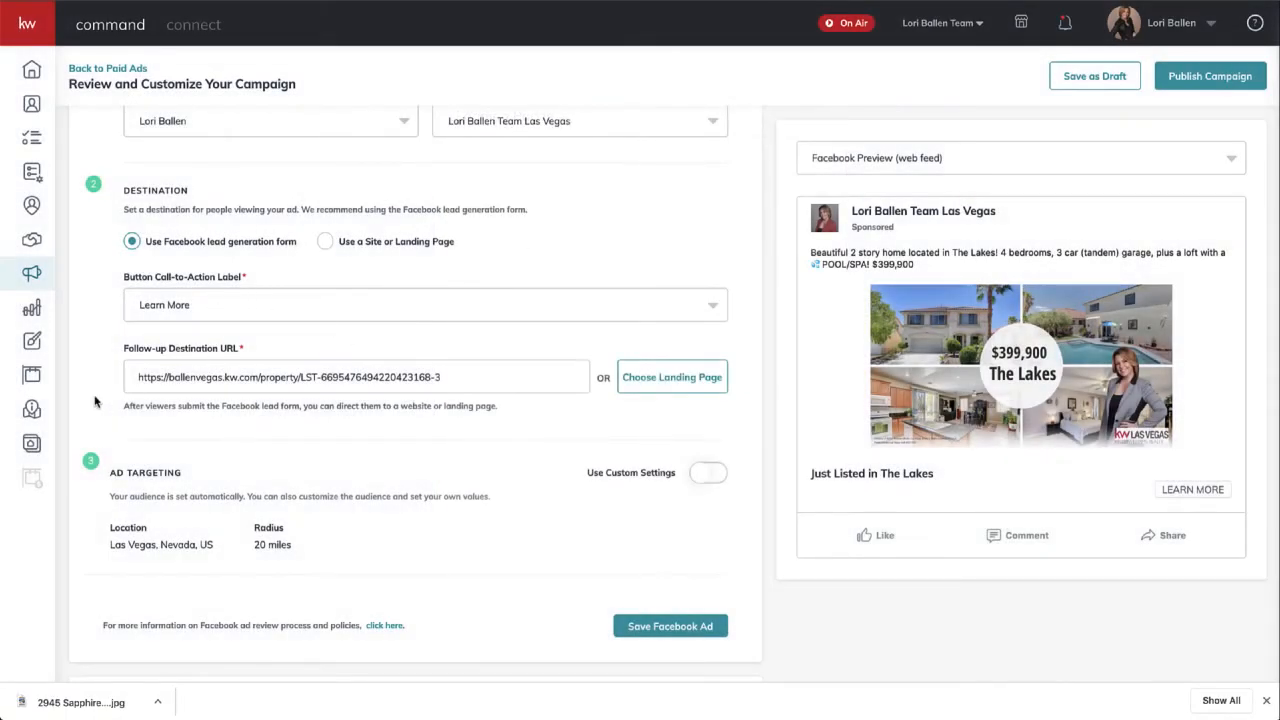
triple_click(472, 376)
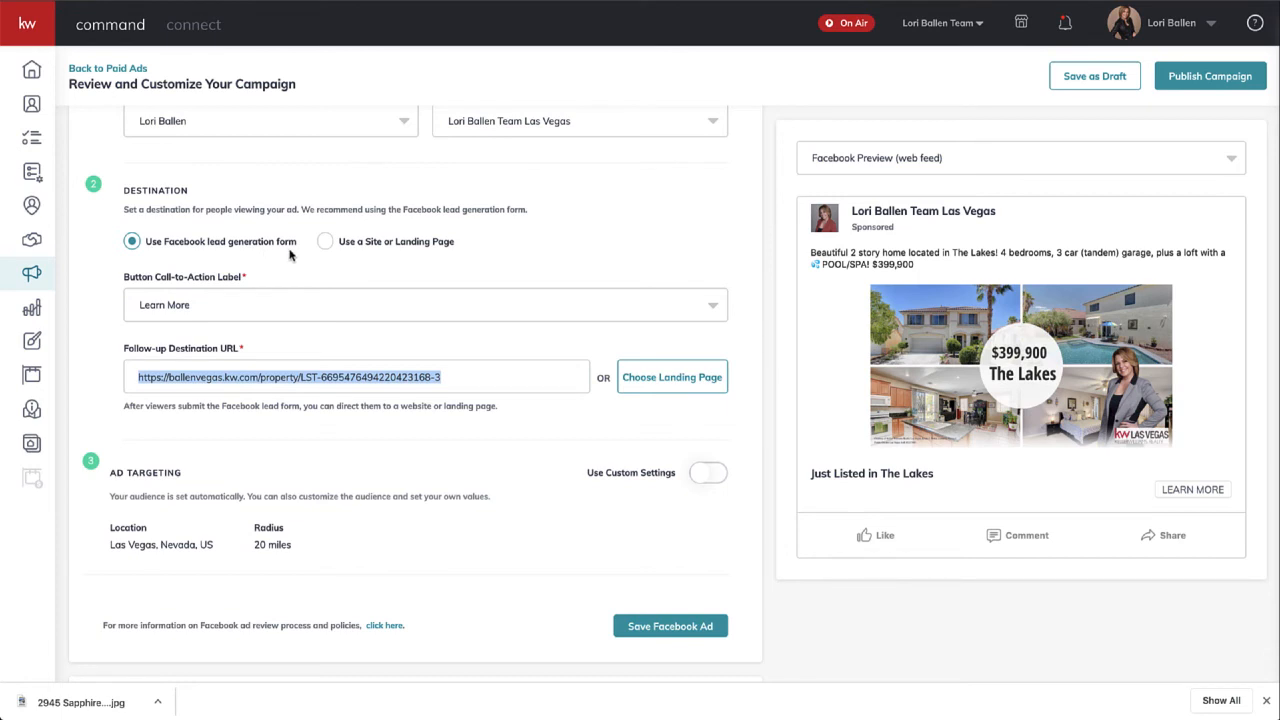
scroll(335, 529, "down", 1)
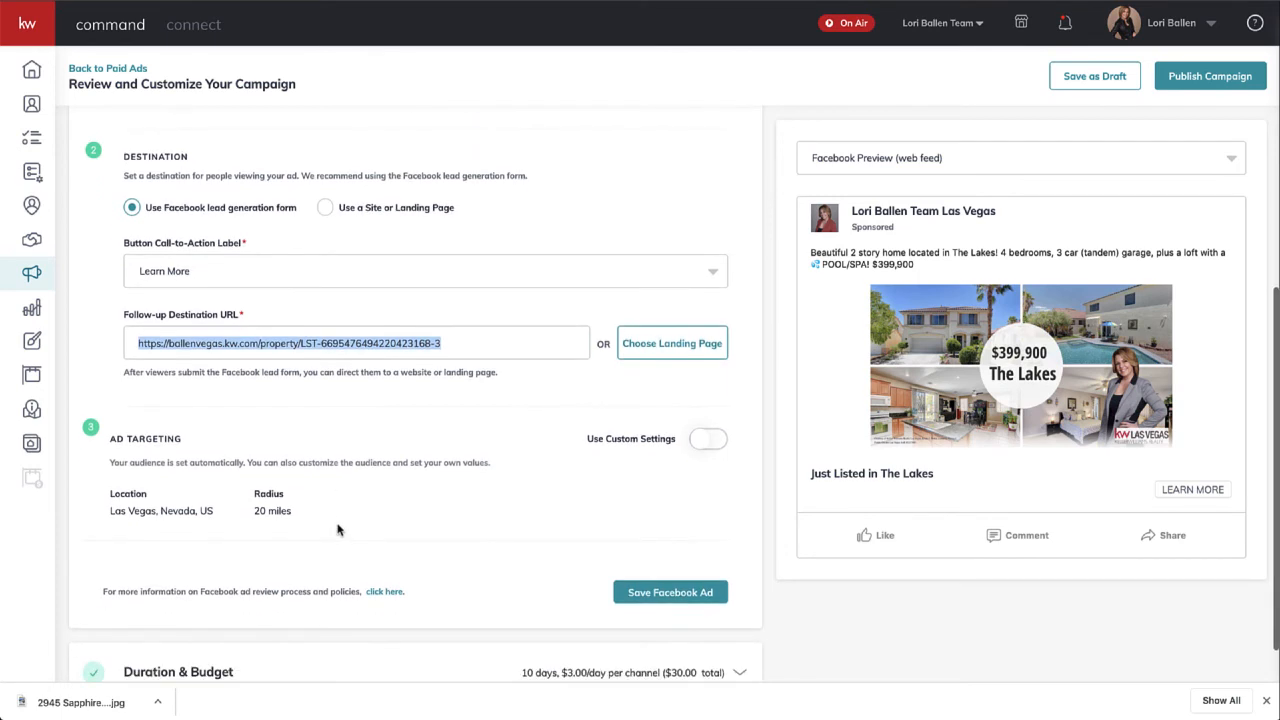
scroll(337, 529, "down", 1)
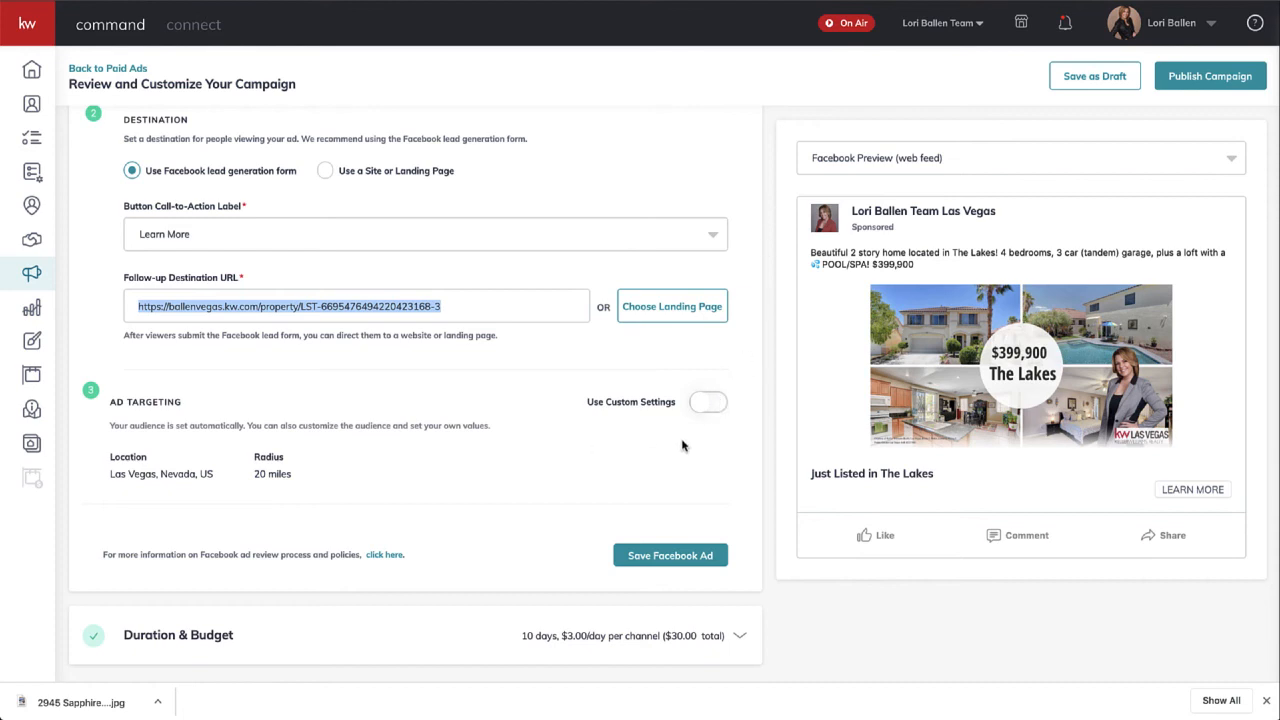
- Turn on custom audience settings and browse the Interests targeting list
left_click(710, 403)
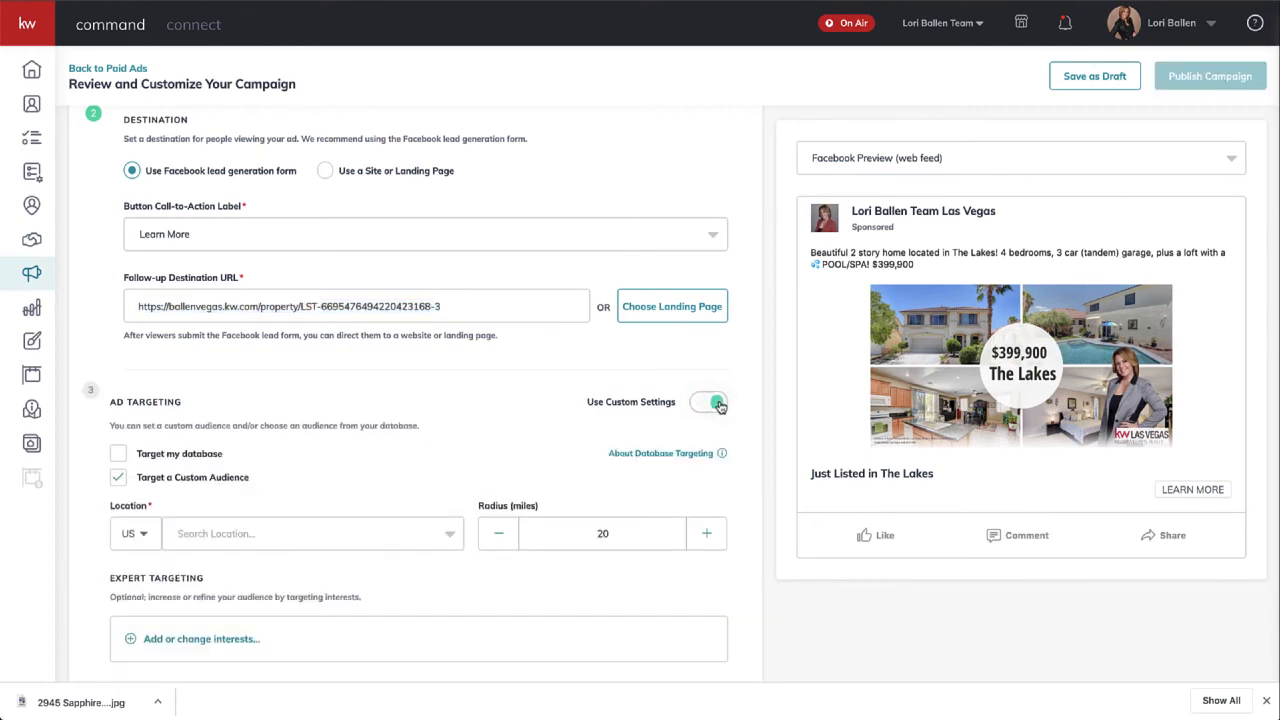
scroll(718, 405, "down", 2)
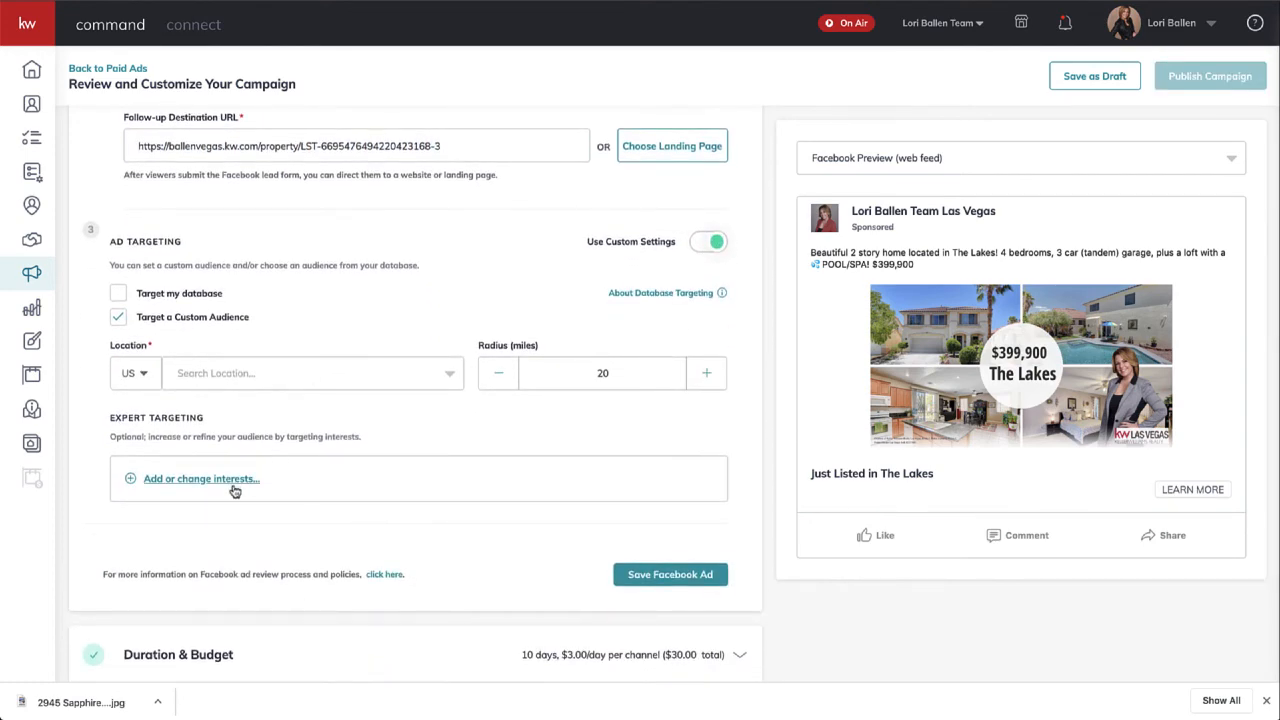
left_click(200, 479)
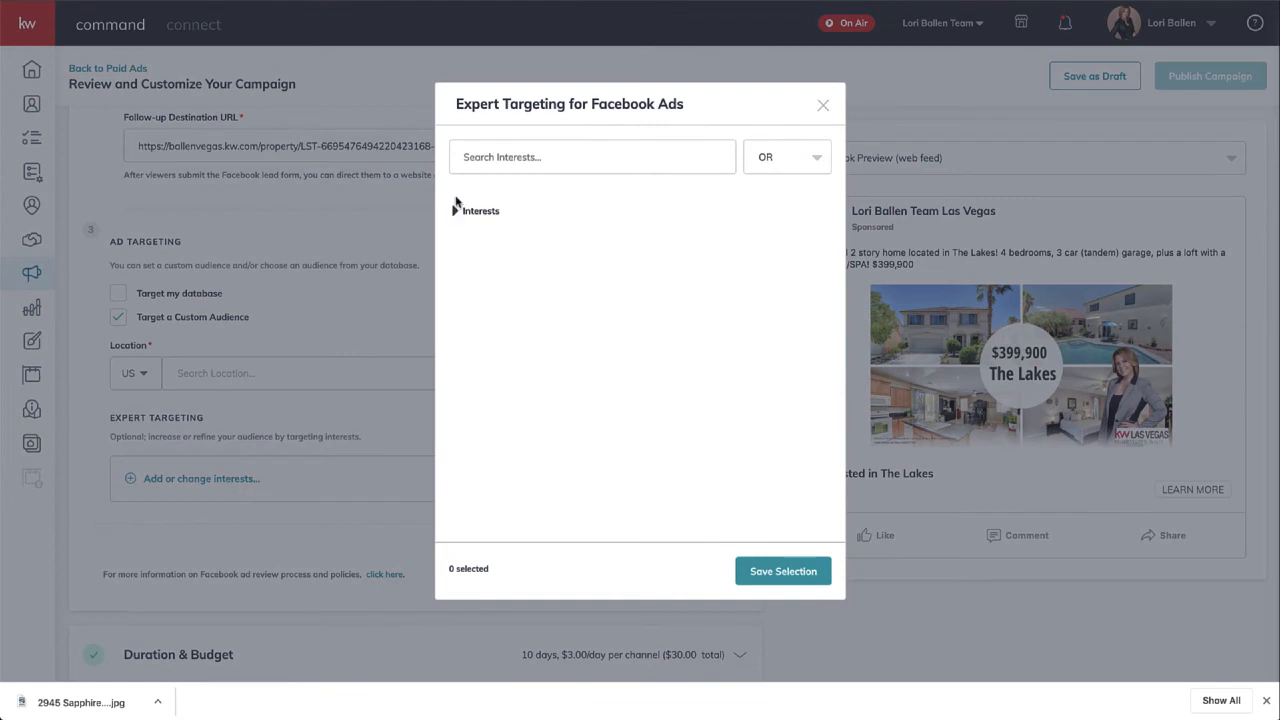
left_click(454, 211)
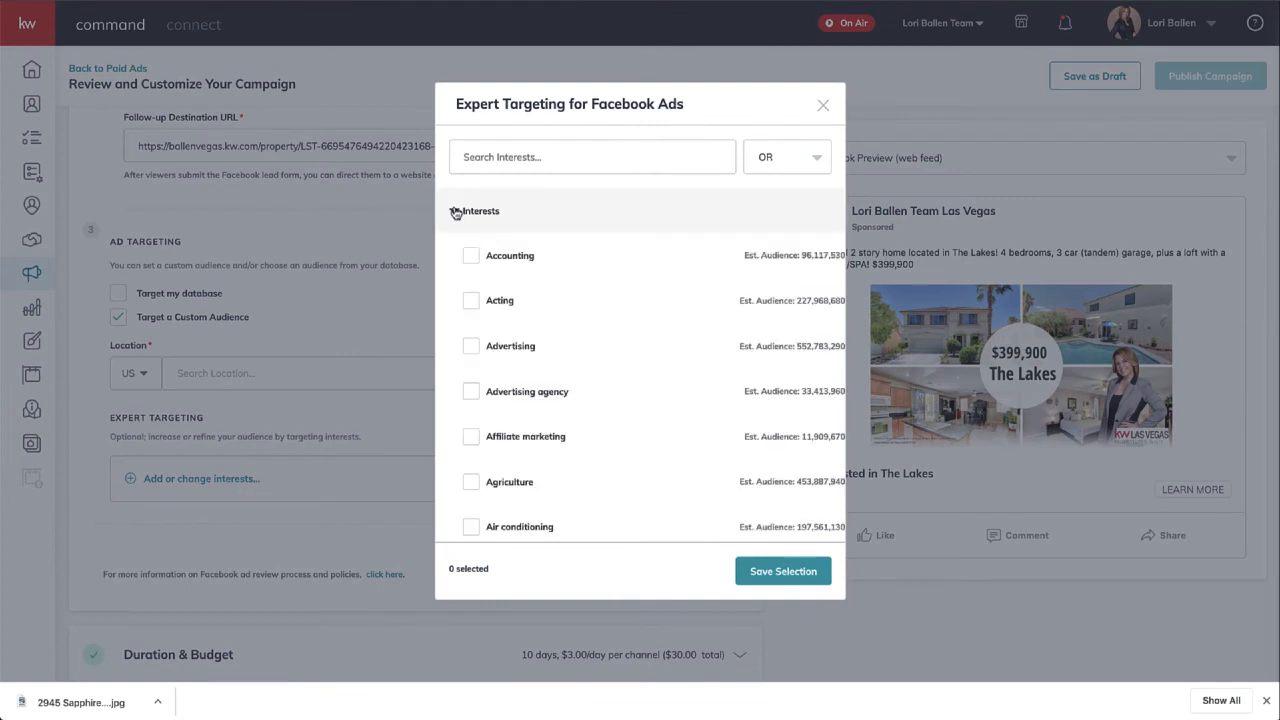
scroll(637, 229, "down", 5)
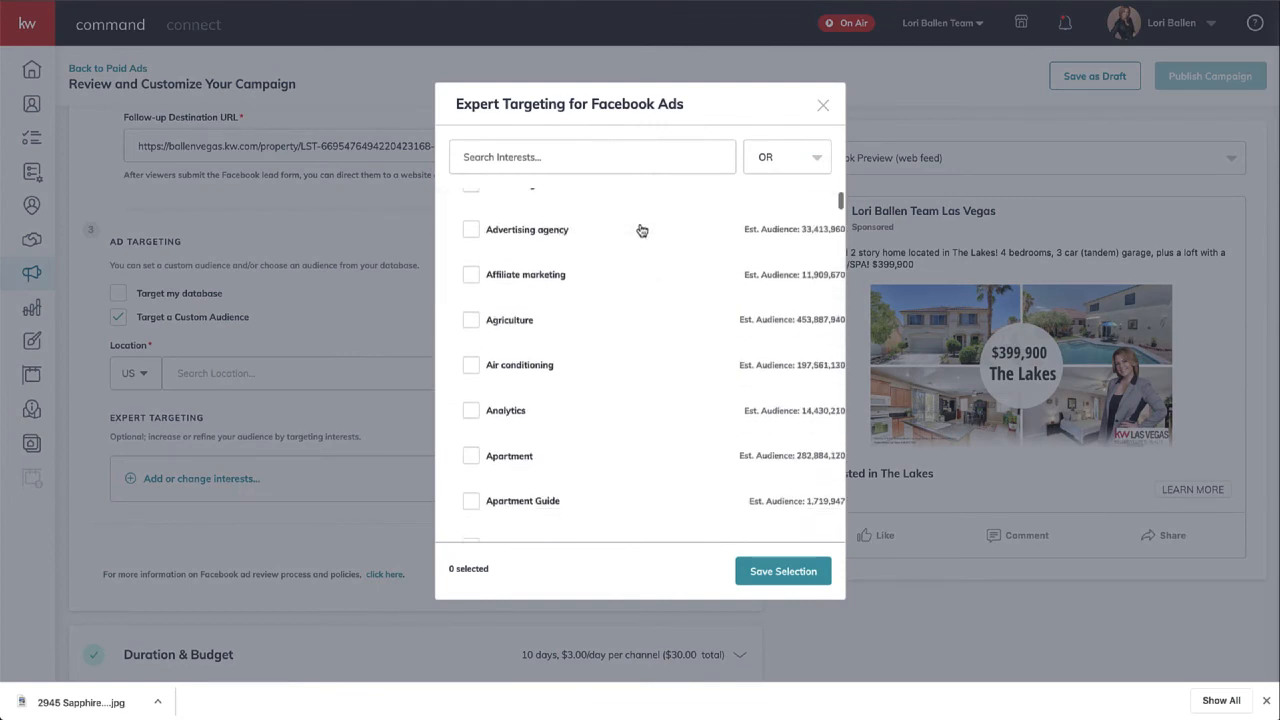
scroll(586, 474, "down", 5)
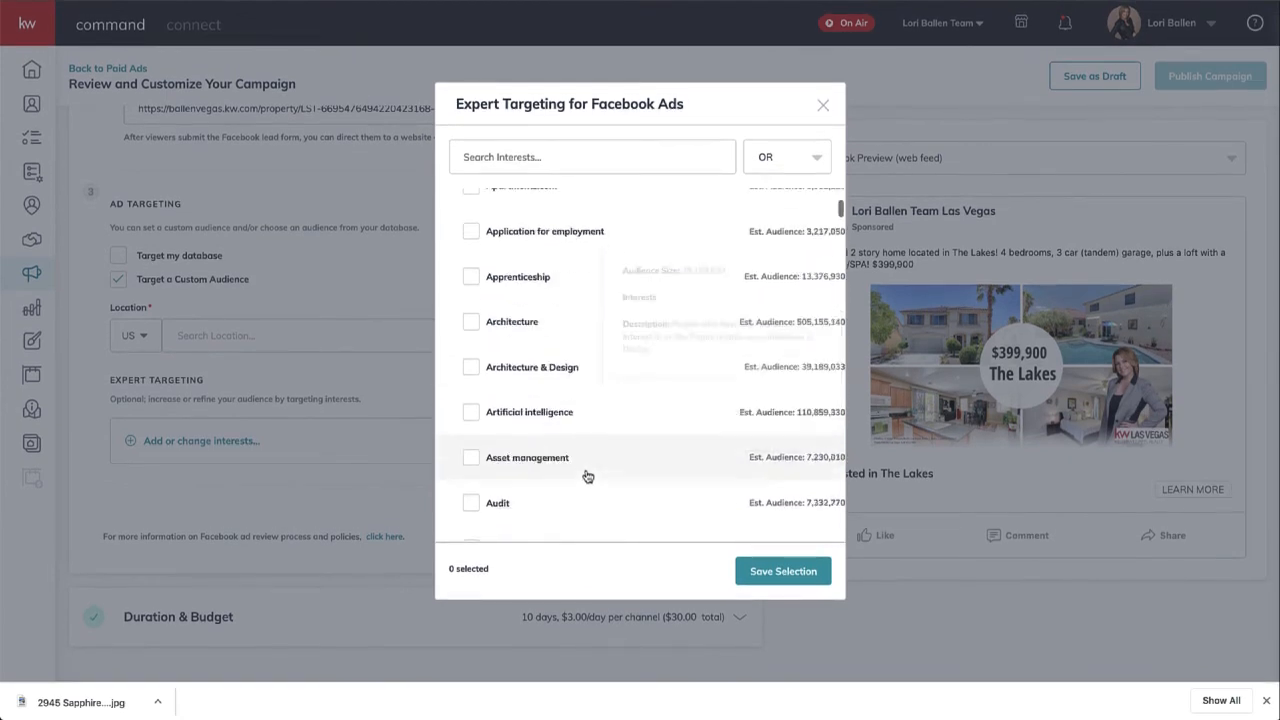
scroll(587, 476, "down", 6)
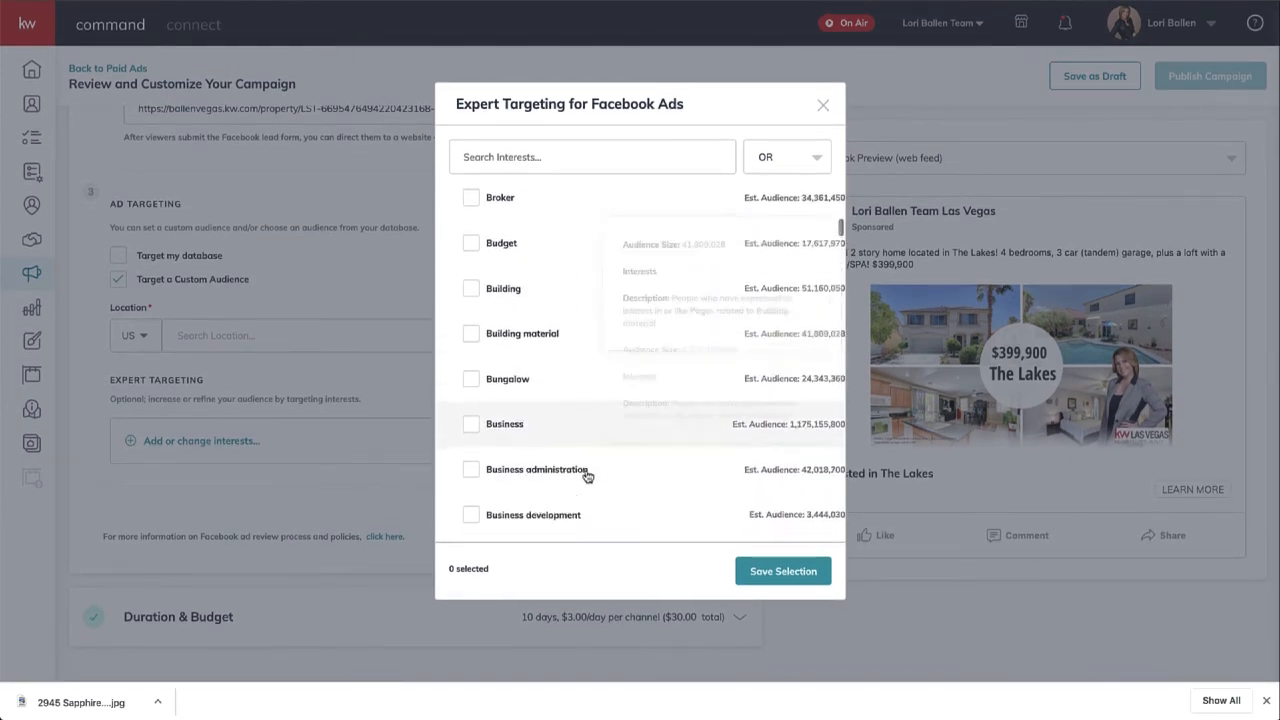
scroll(587, 476, "down", 4)
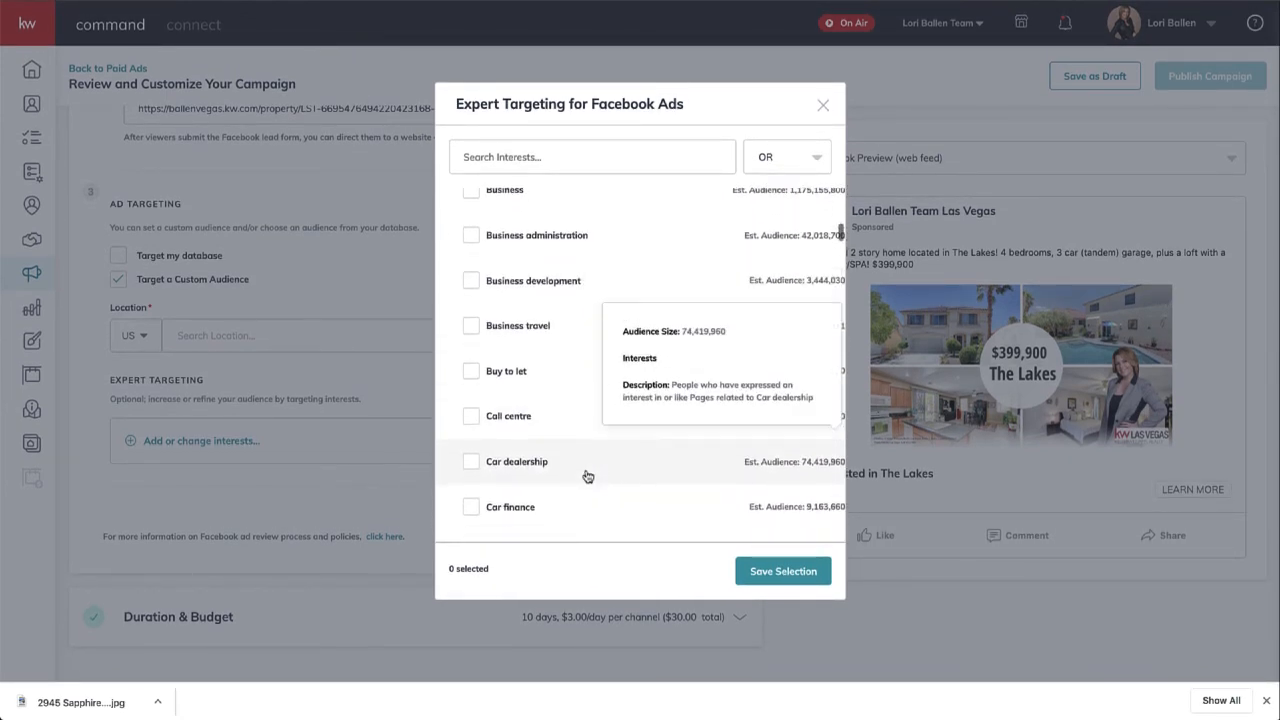
scroll(587, 476, "down", 6)
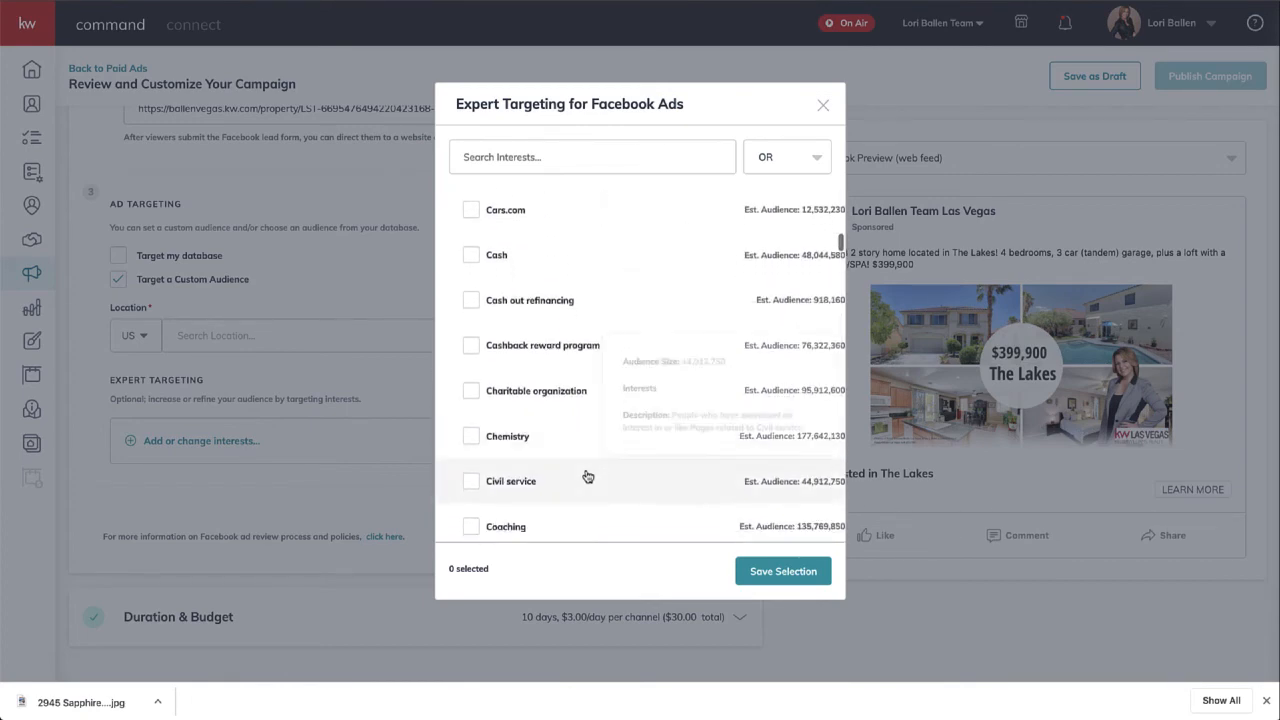
scroll(587, 476, "down", 8)
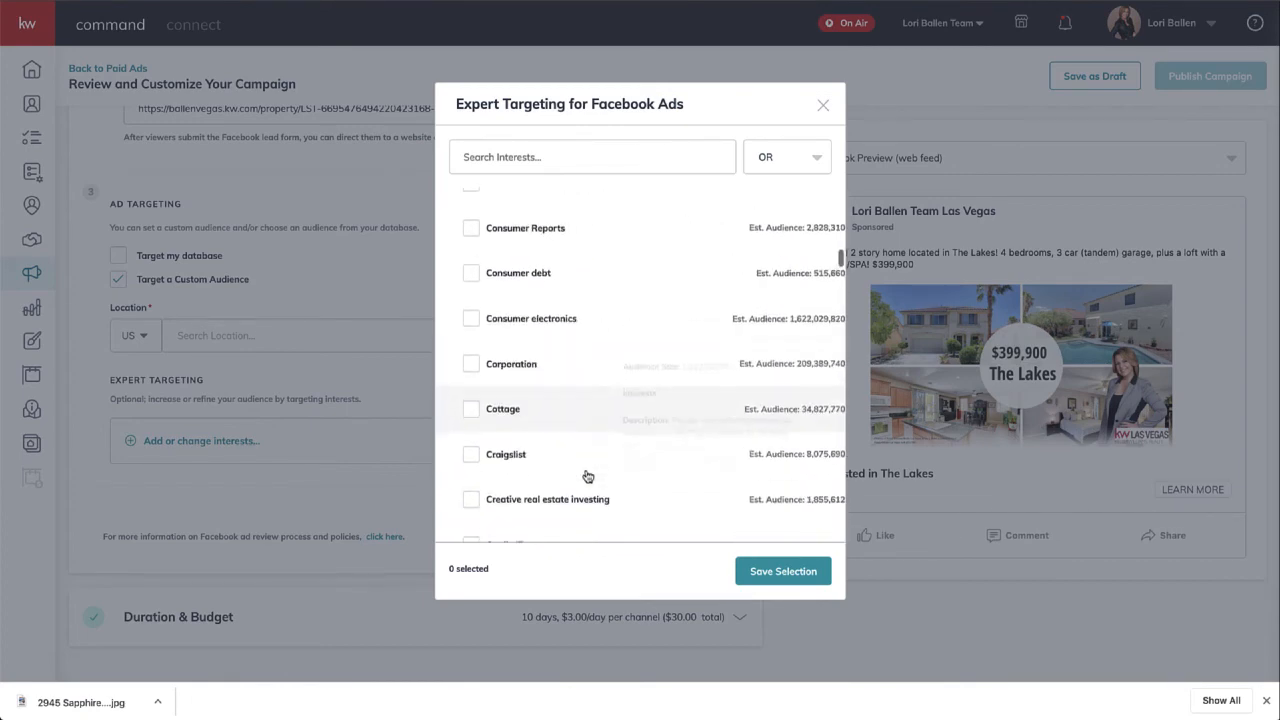
scroll(587, 476, "down", 2)
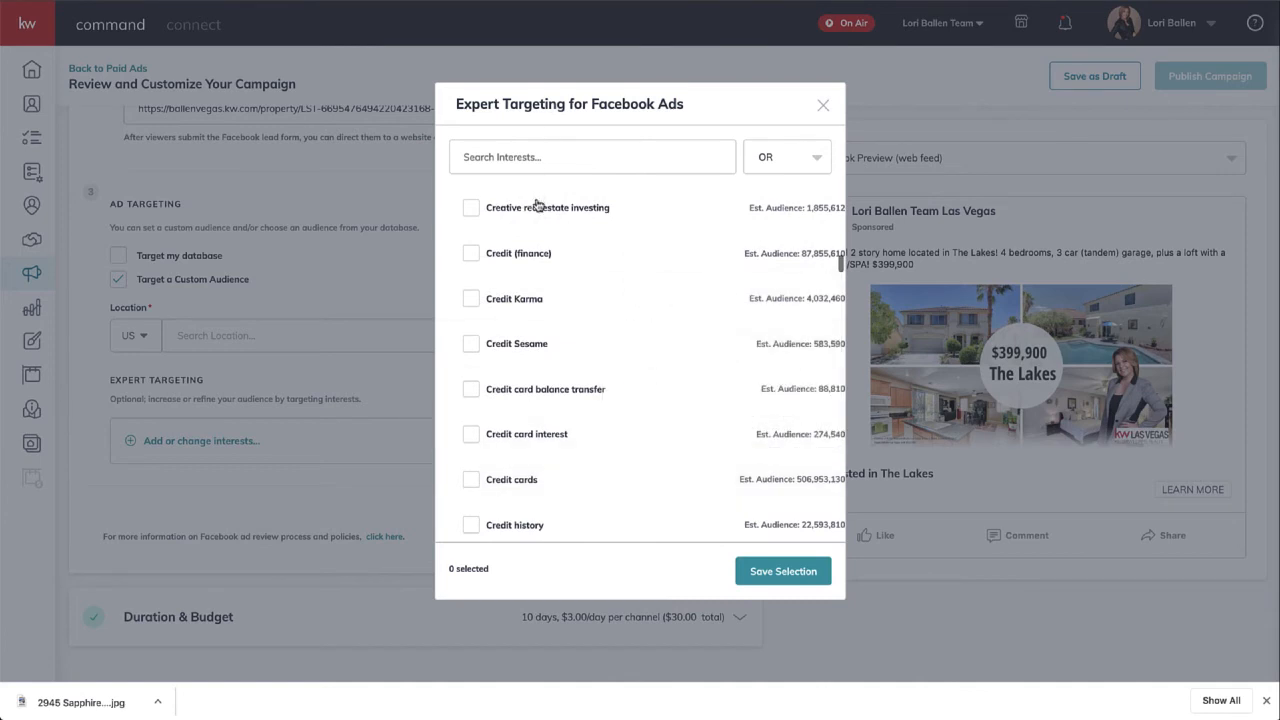
scroll(563, 500, "down", 2)
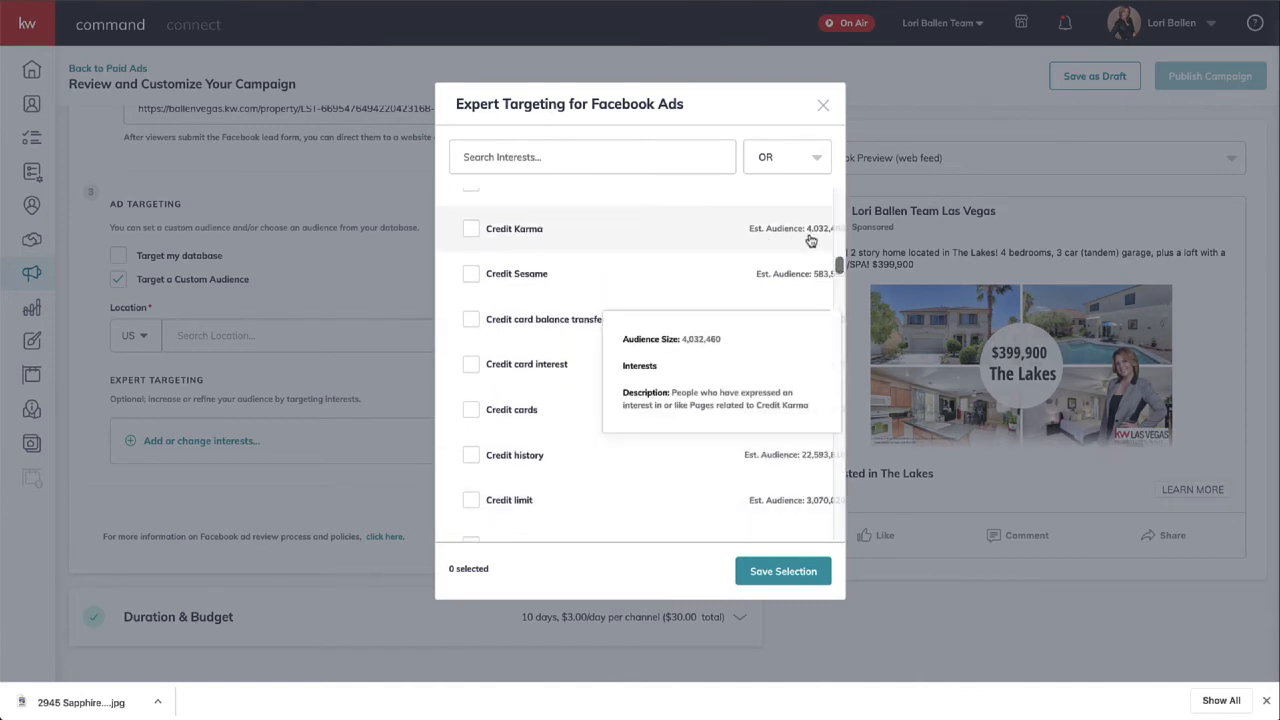
- Close interests without adding any, revert to automatic targeting, and expand Duration & Budget
left_click(823, 105)
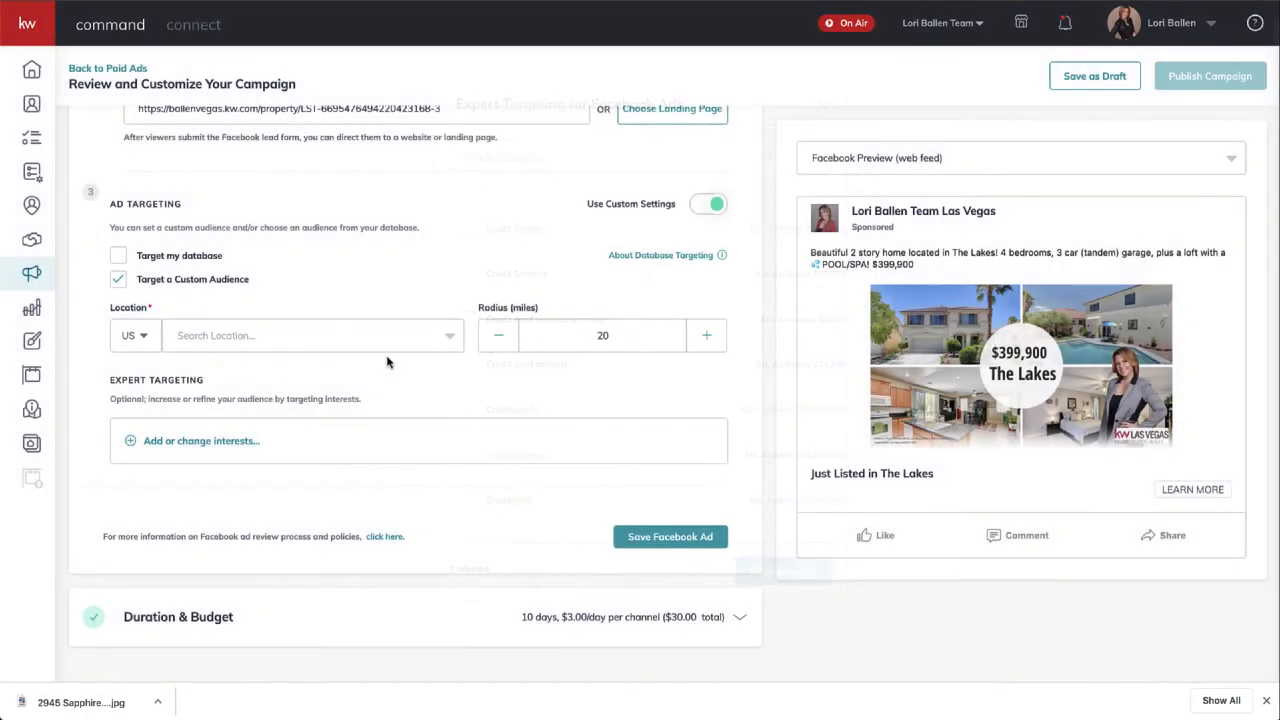
left_click(694, 206)
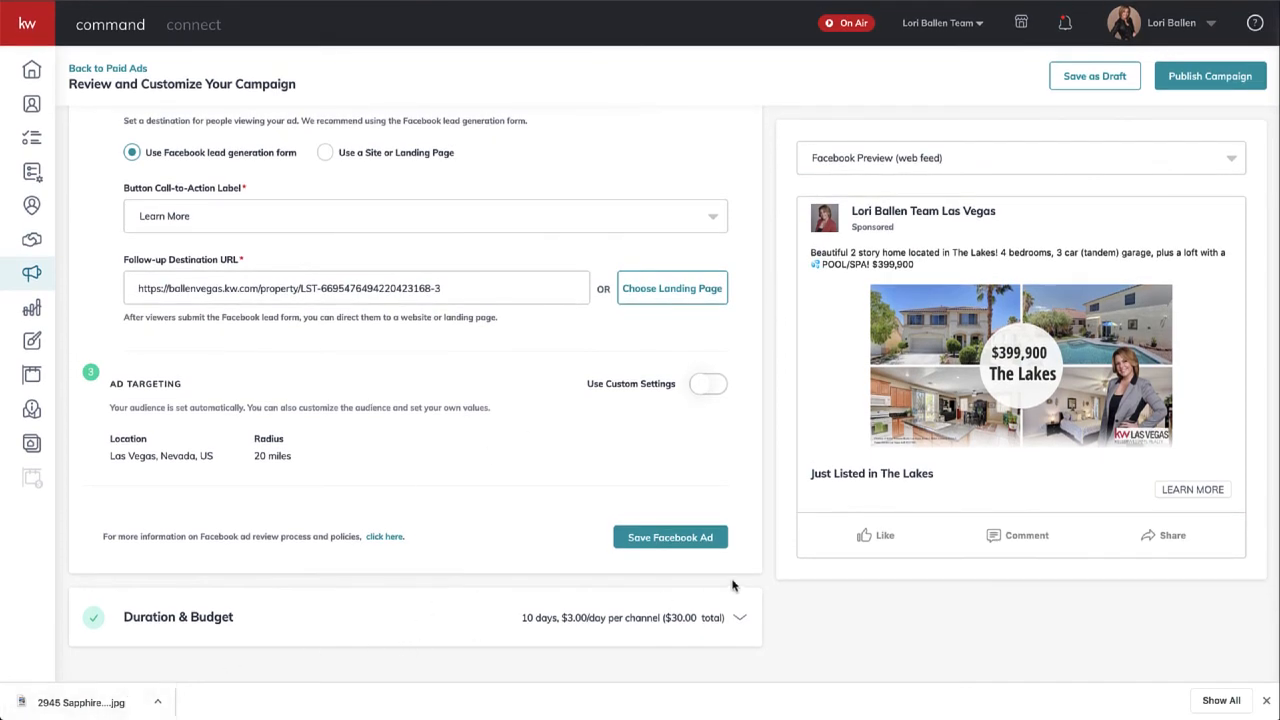
left_click(700, 620)
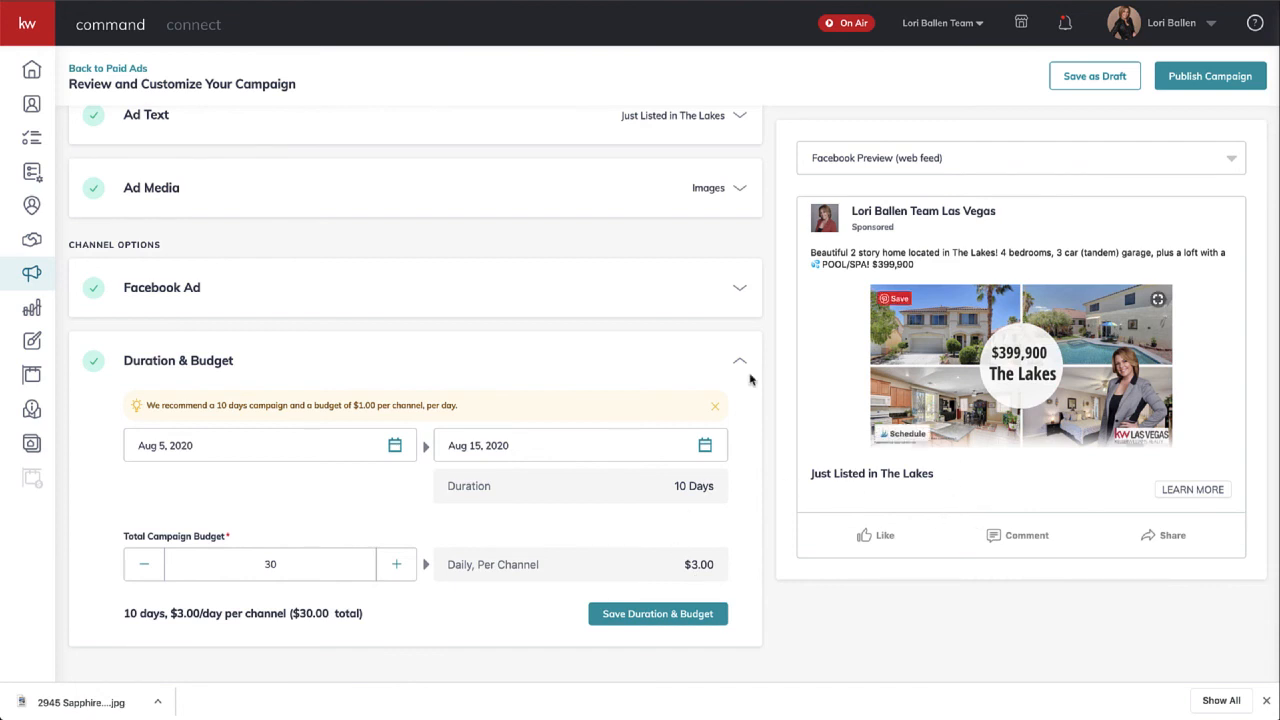
- Set the end date to Aug 8, 2020 (3 days, $10.00/day, $30 total) and save
left_click(231, 441)
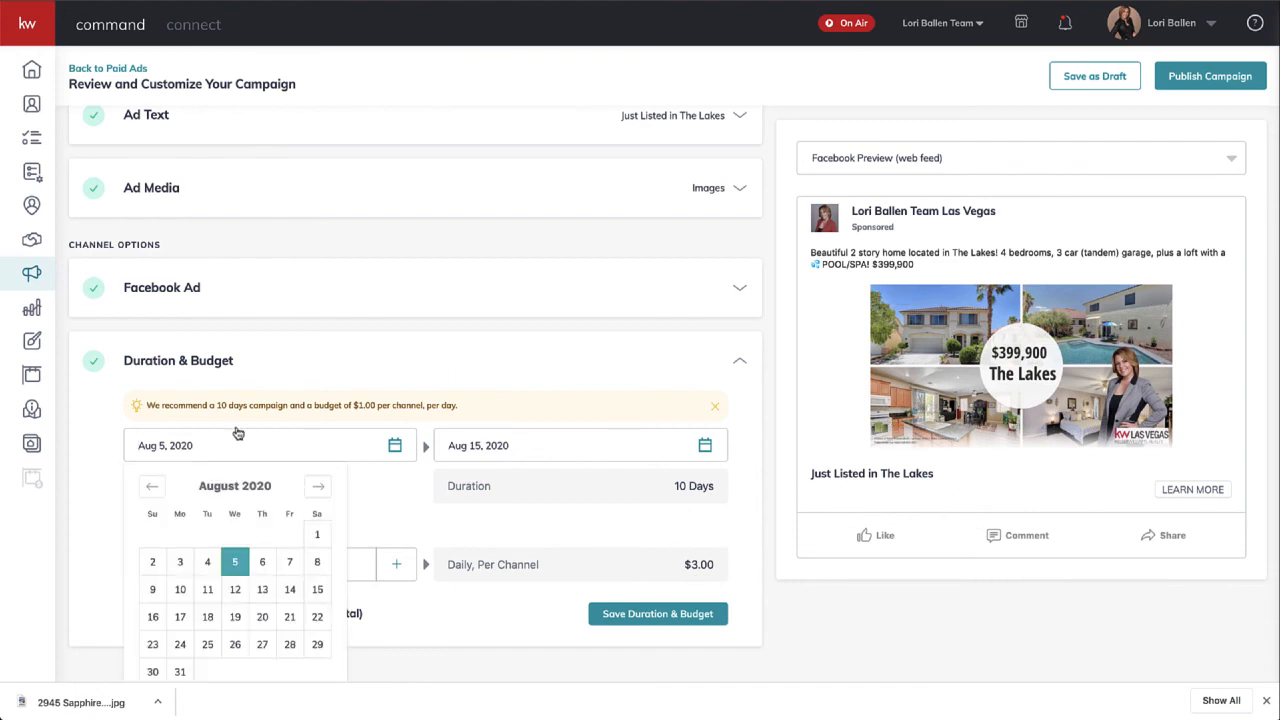
left_click(264, 424)
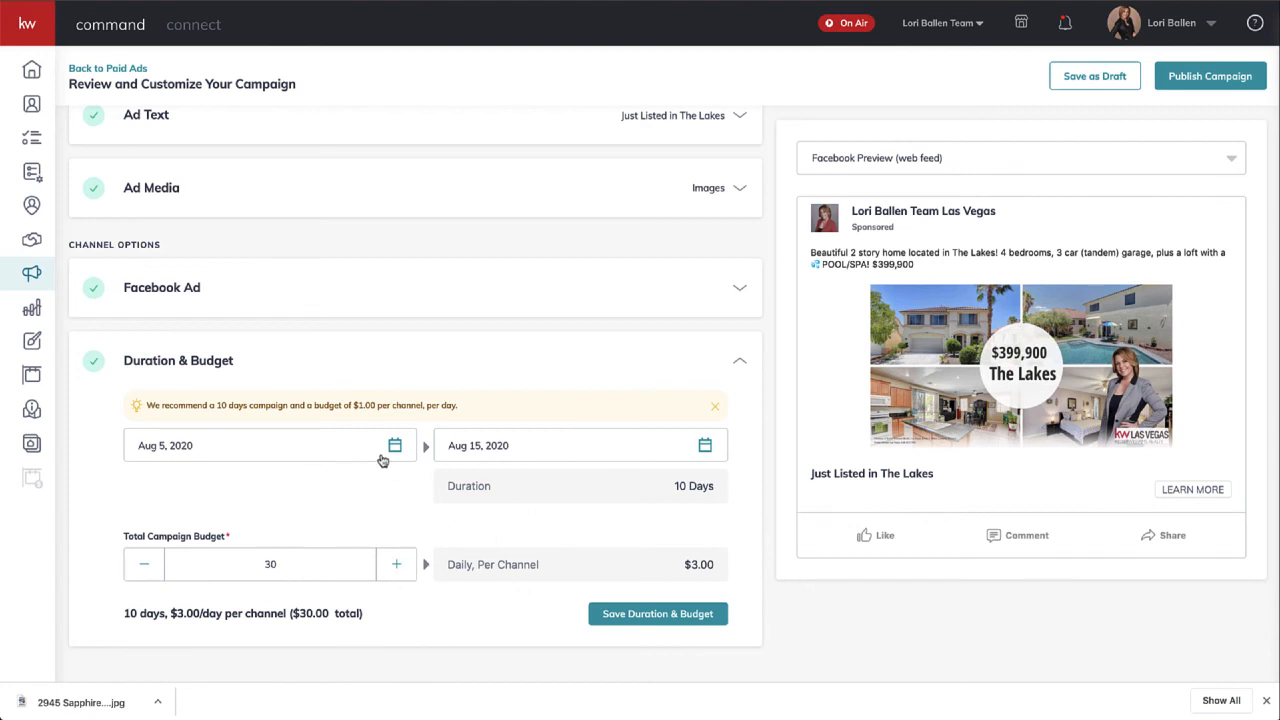
left_click(500, 446)
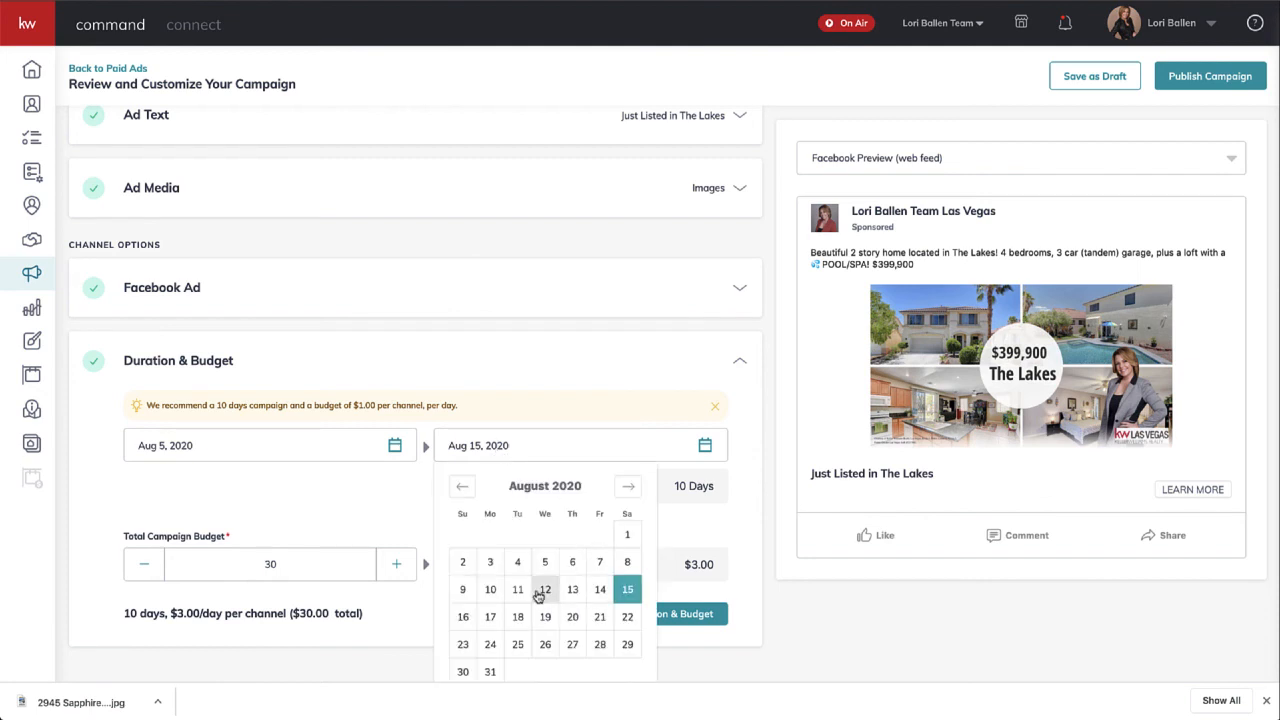
left_click(599, 563)
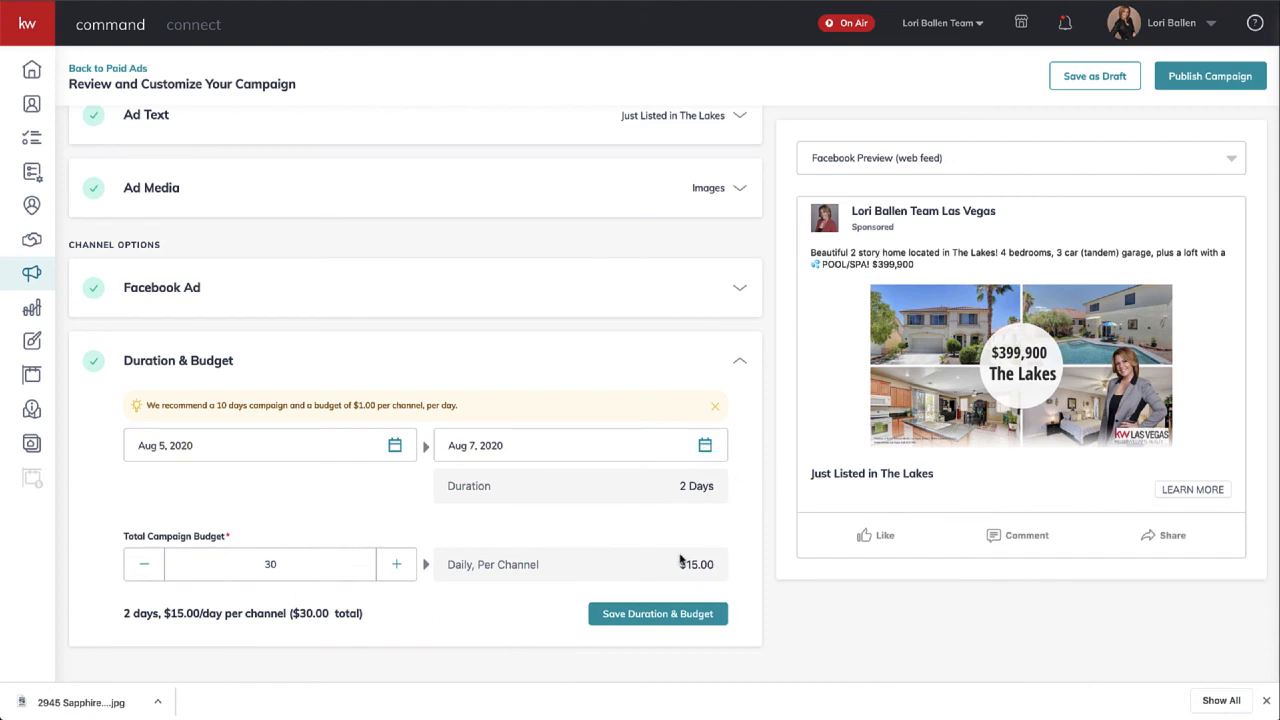
left_click(713, 453)
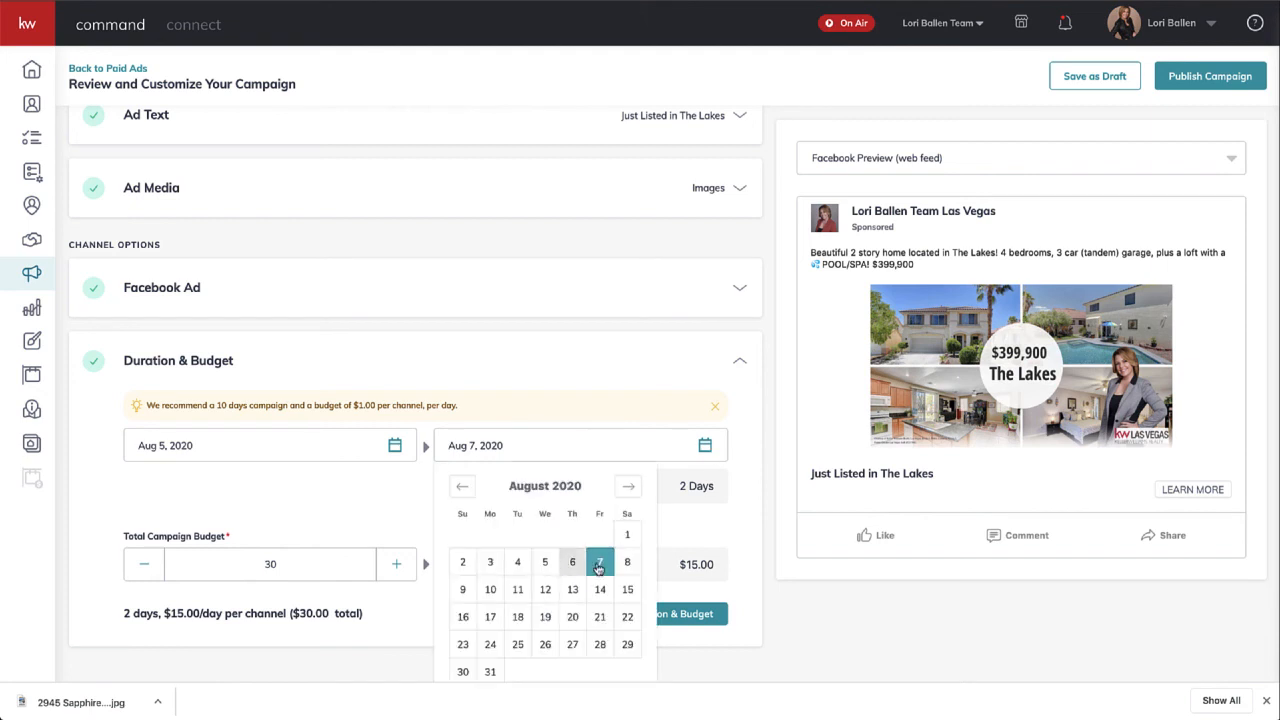
left_click(628, 563)
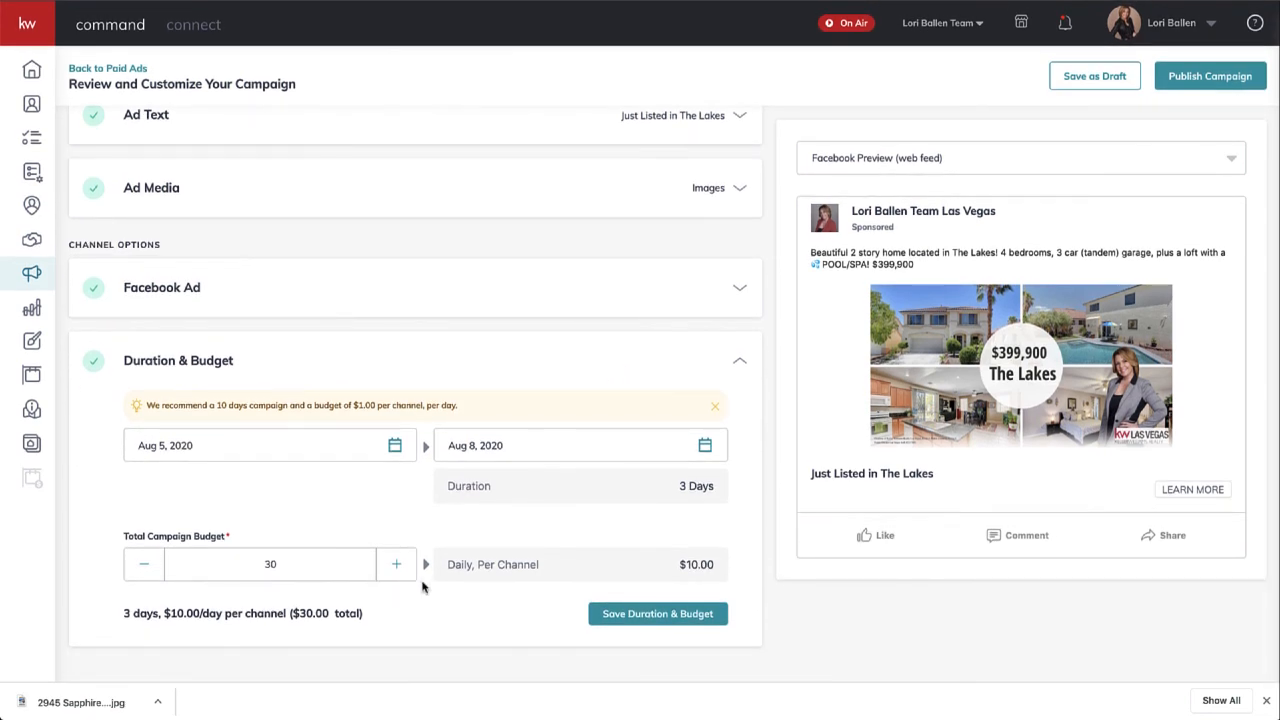
scroll(555, 450, "up", 3)
scroll(555, 450, "down", 3)
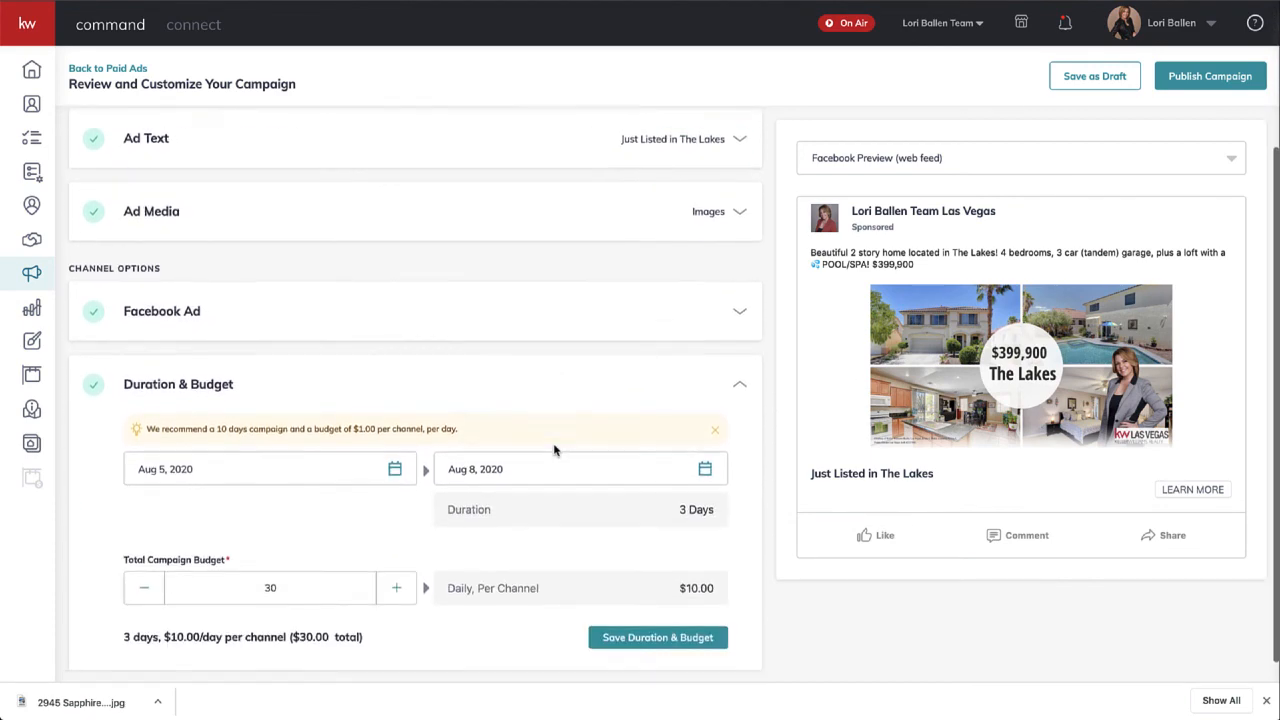
scroll(555, 450, "down", 1)
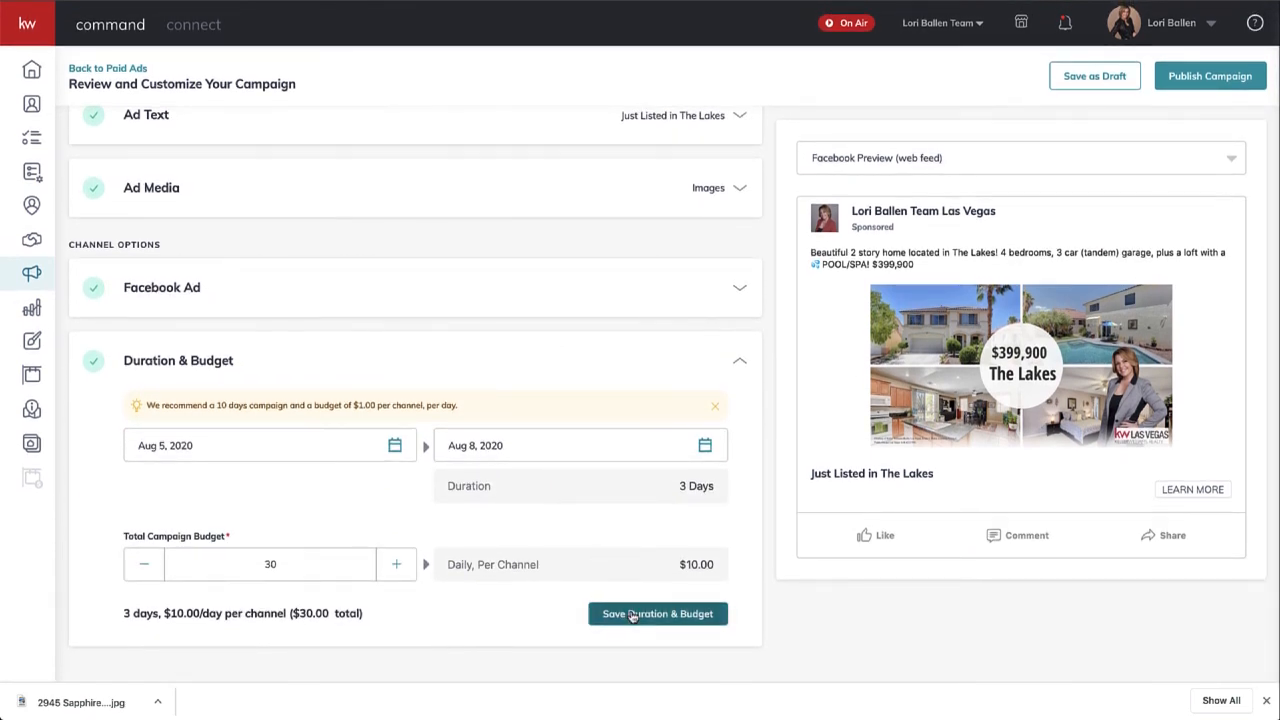
left_click(632, 614)
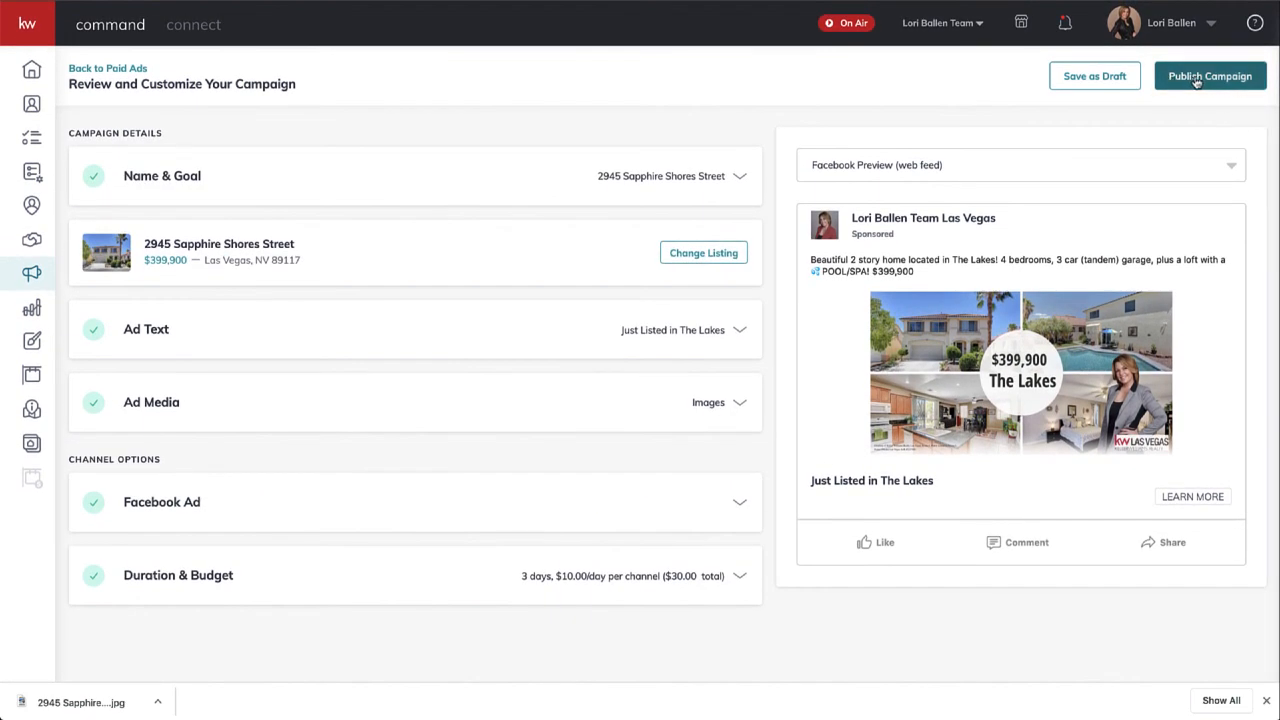
- Publish the campaign and create it charged to the saved visa card
left_click(1197, 82)
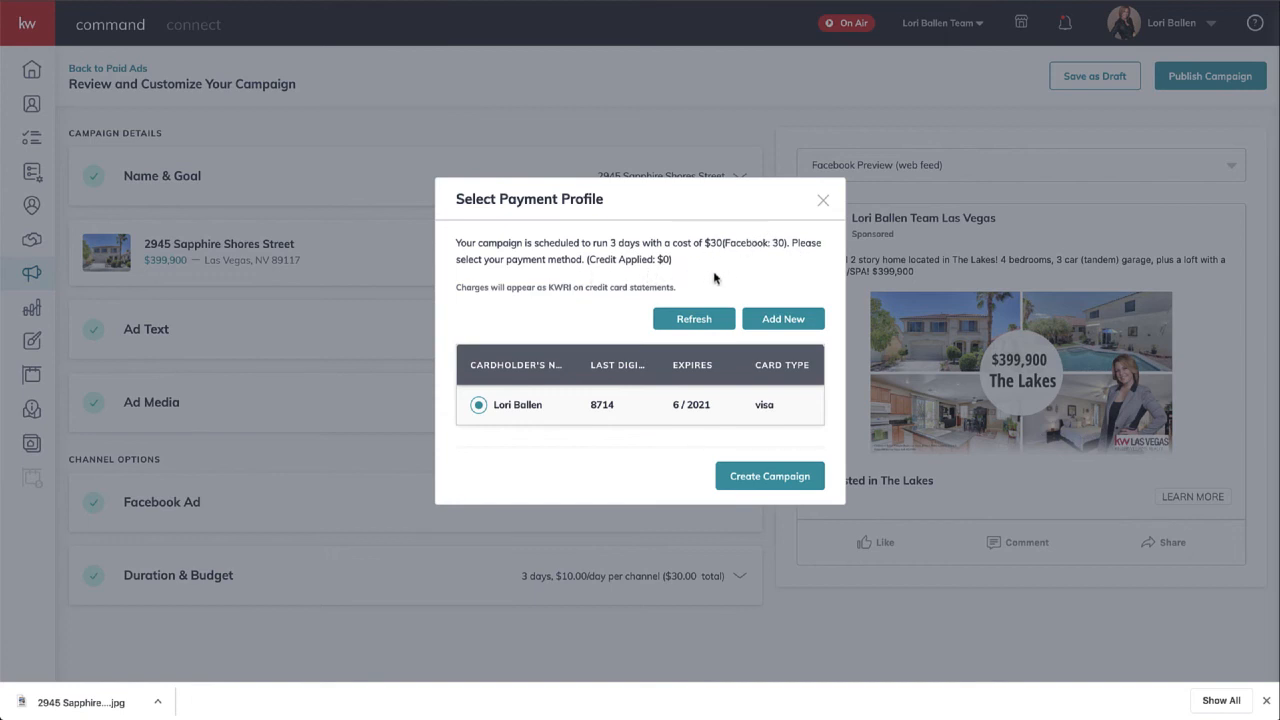
left_click(693, 321)
left_click(770, 477)
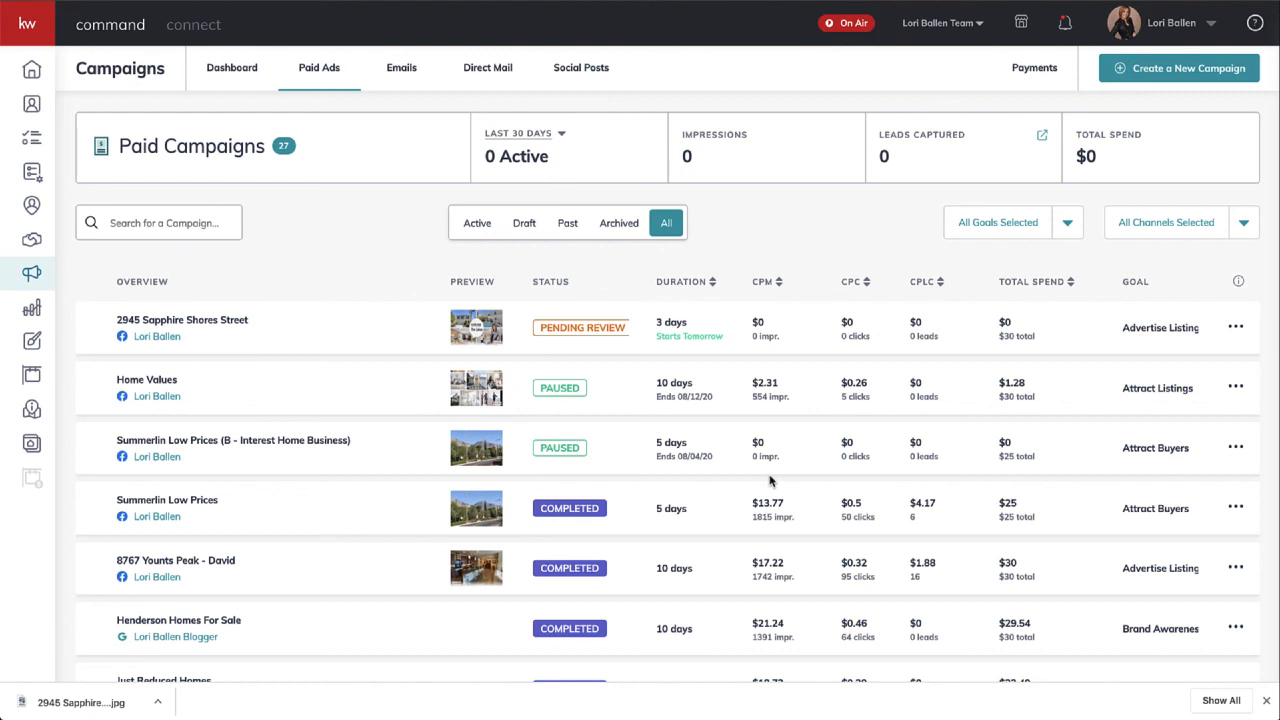
scroll(769, 481, "down", 1)
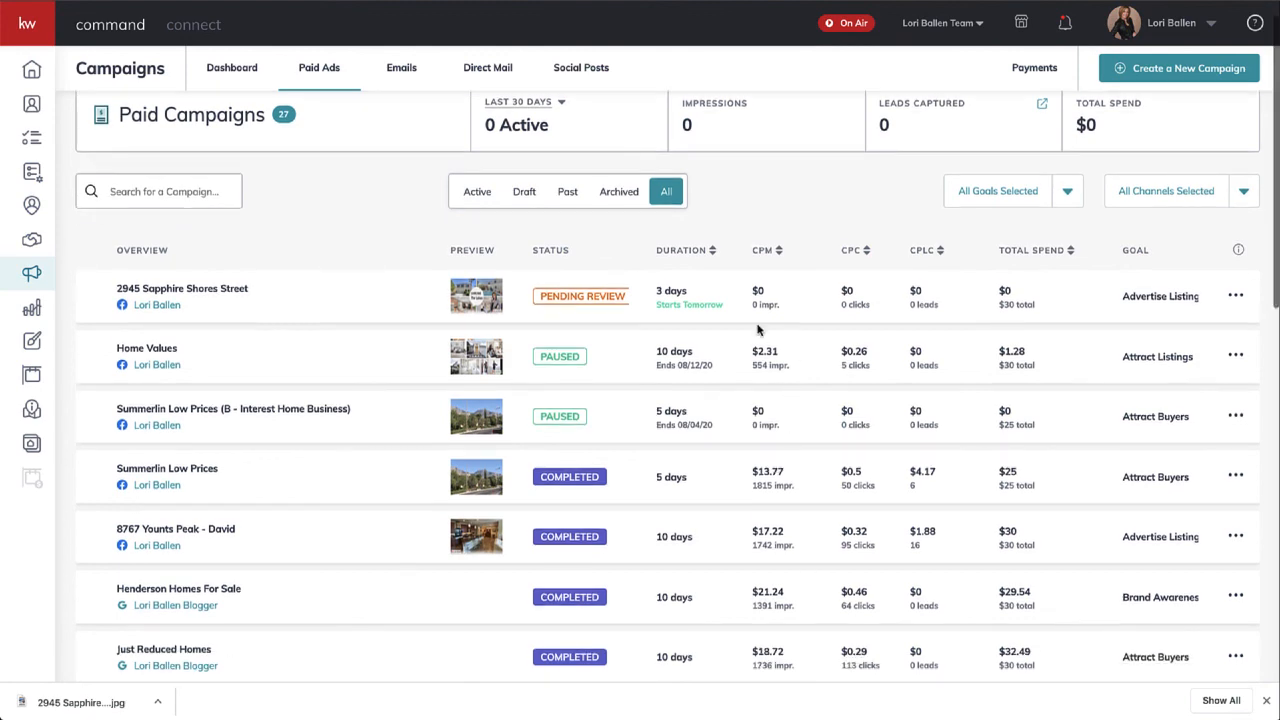
scroll(277, 332, "up", 1)
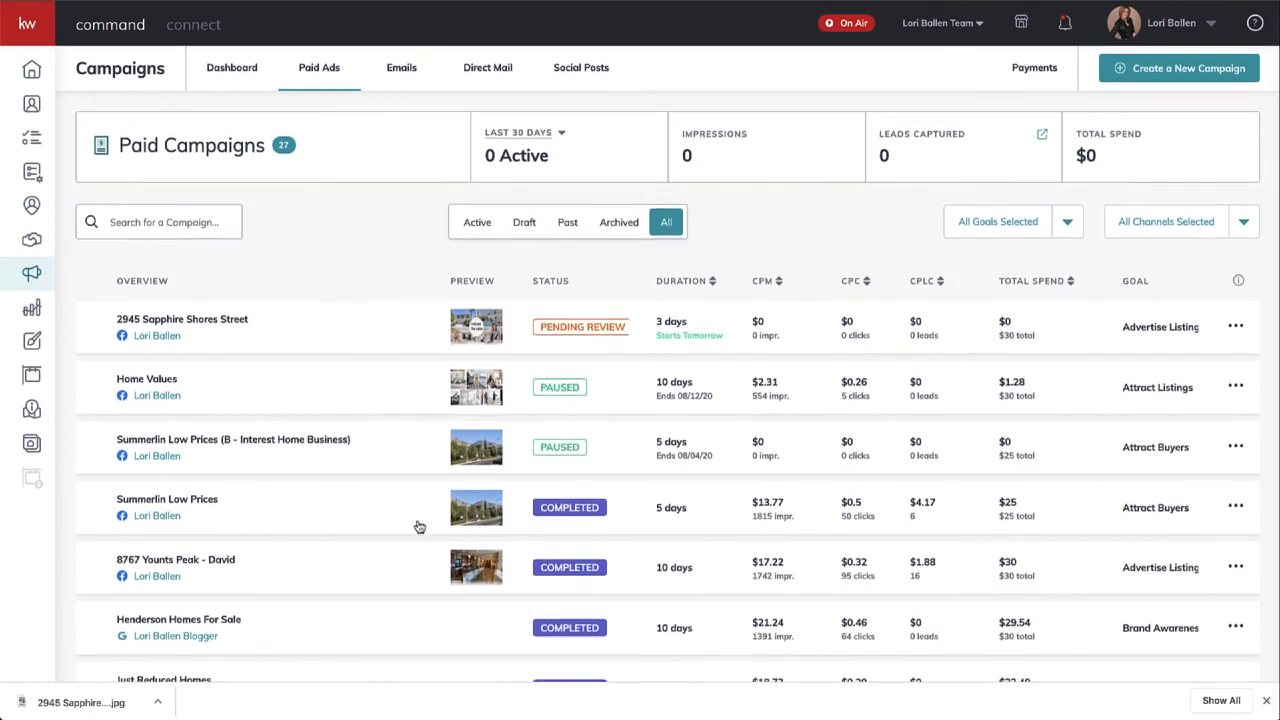
scroll(420, 526, "down", 1)
scroll(371, 405, "up", 1)
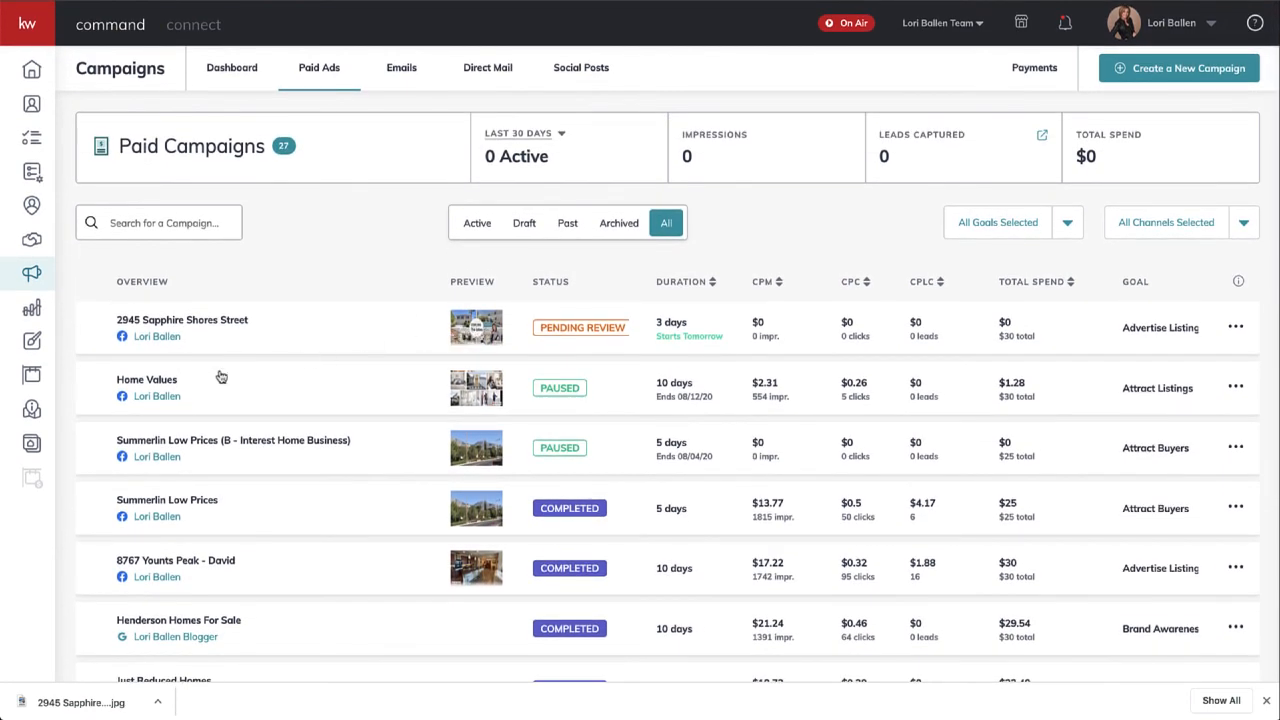
left_click(477, 327)
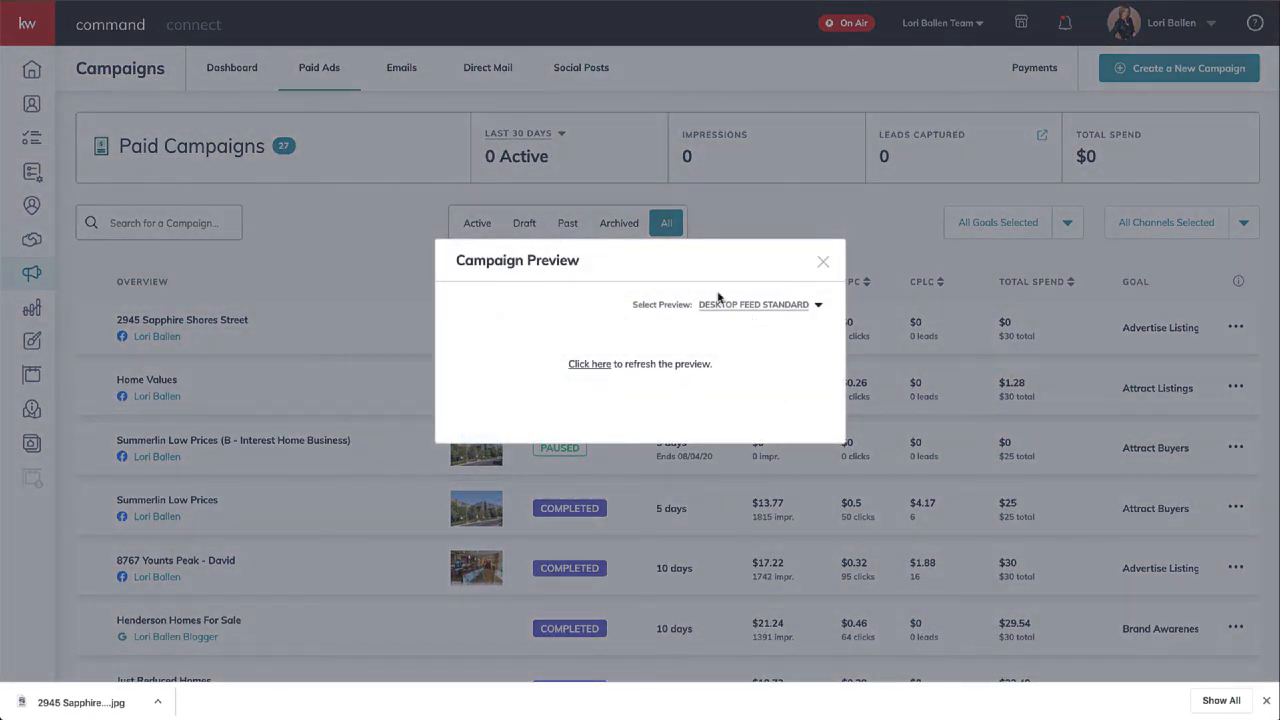
left_click(776, 307)
left_click(600, 367)
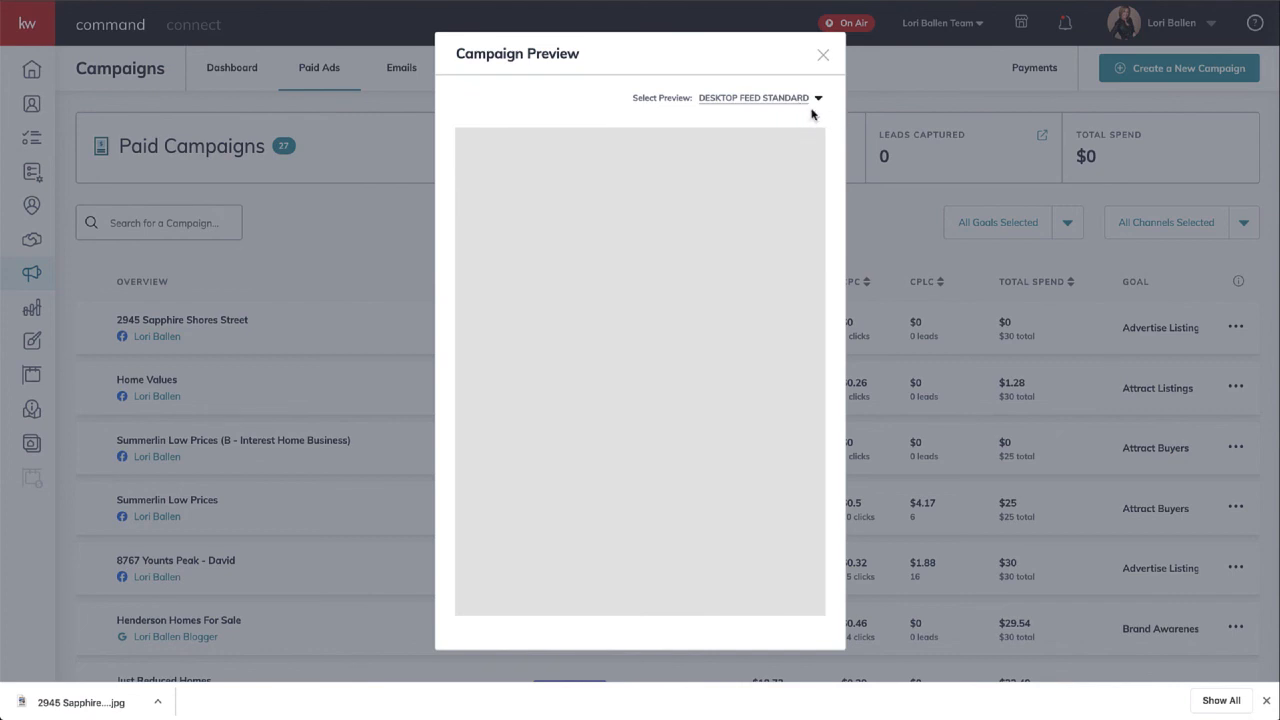
left_click(816, 99)
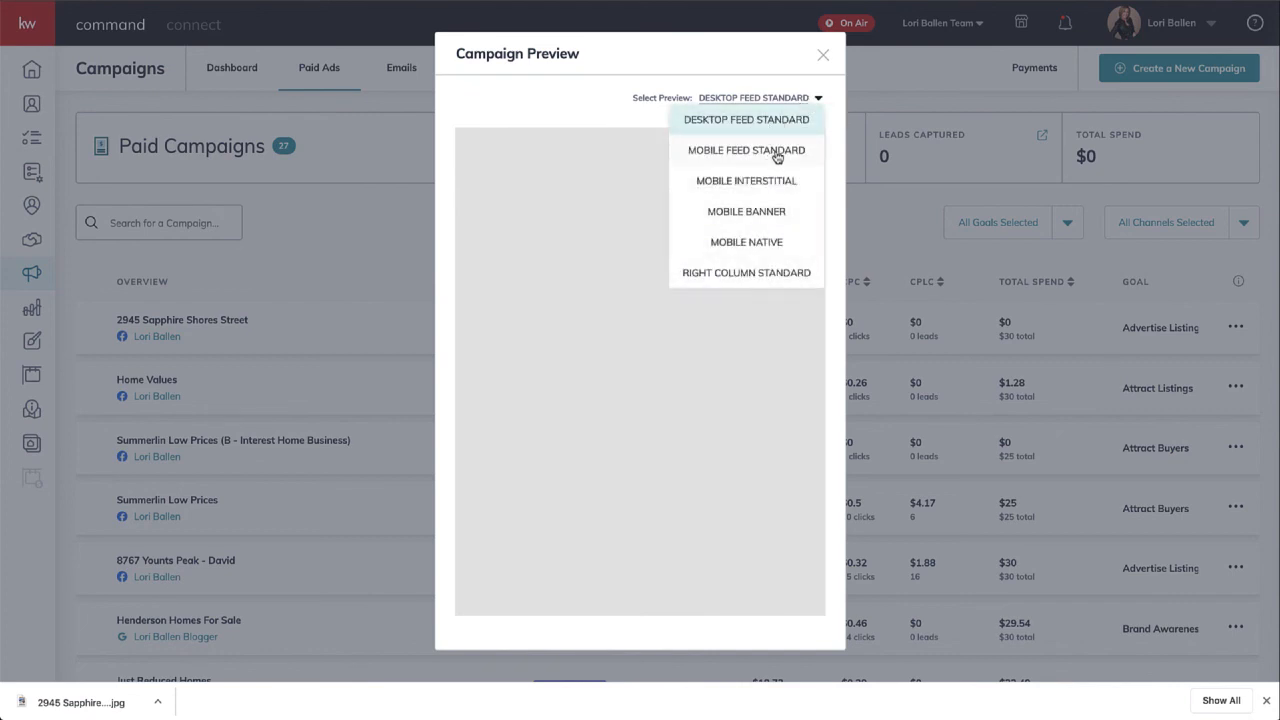
left_click(773, 153)
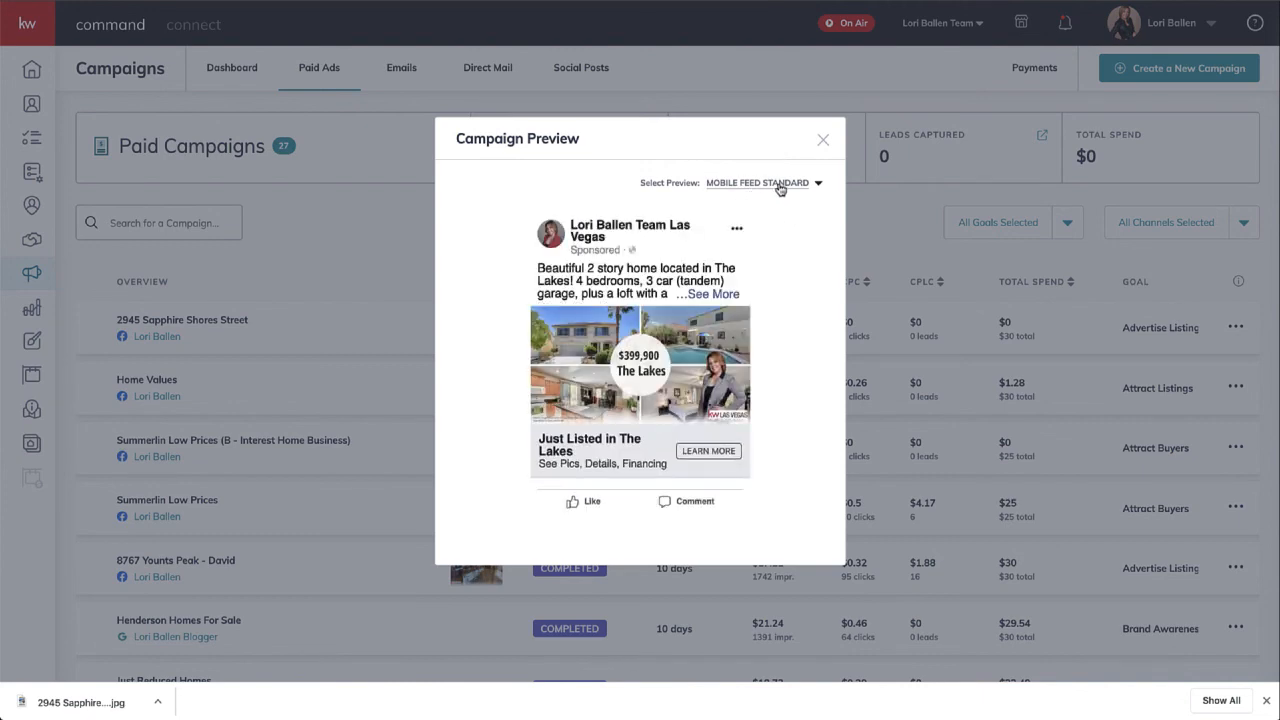
left_click(780, 186)
left_click(759, 206)
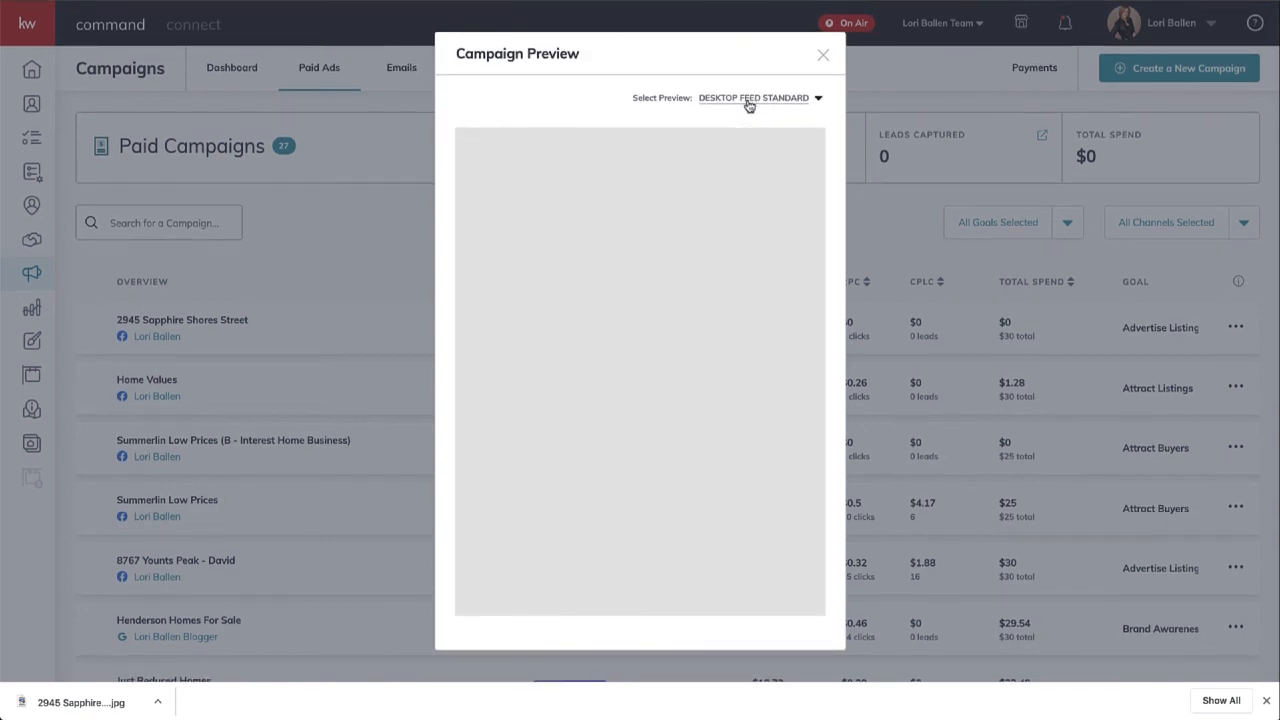
left_click(750, 100)
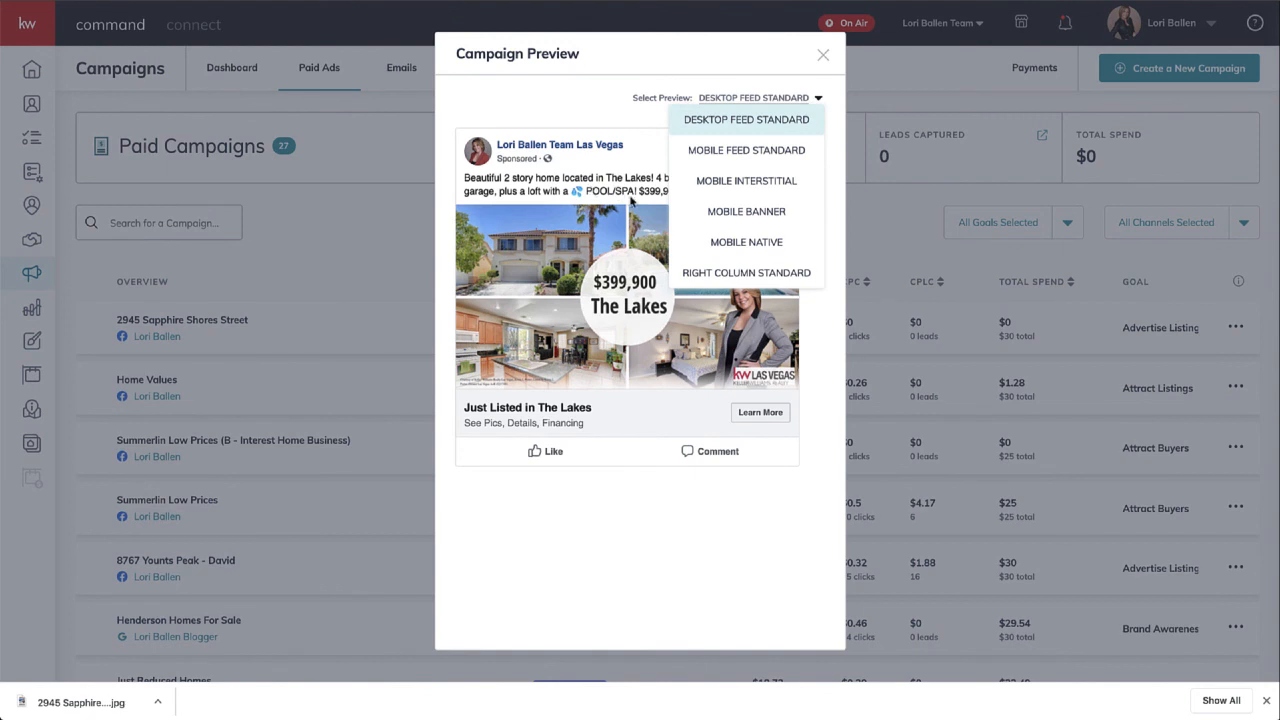
left_click(728, 283)
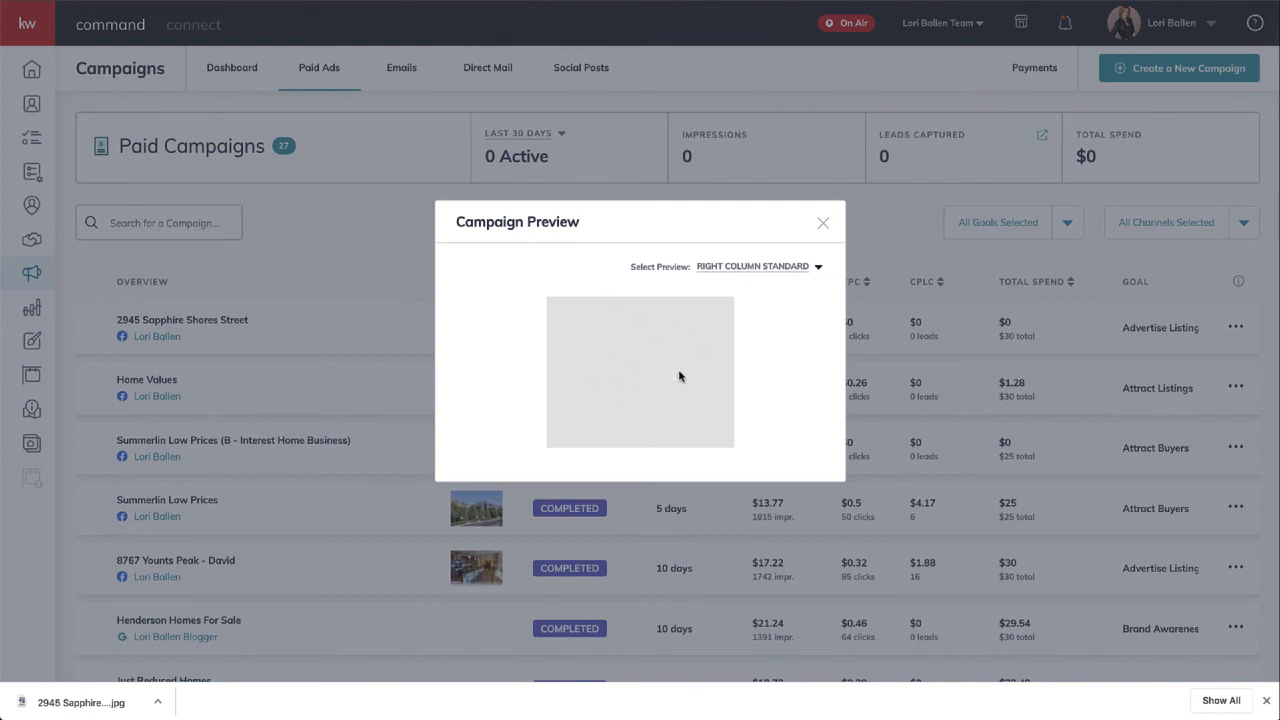
left_click(783, 267)
left_click(767, 349)
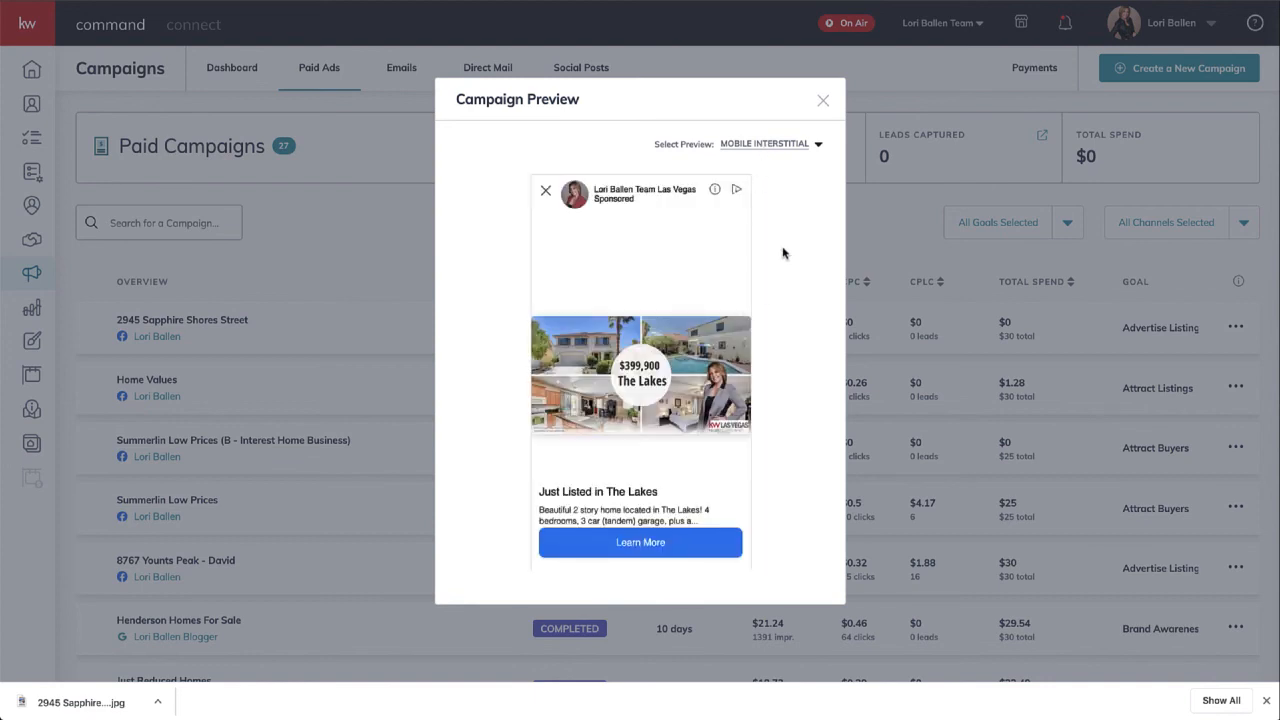
left_click(820, 103)
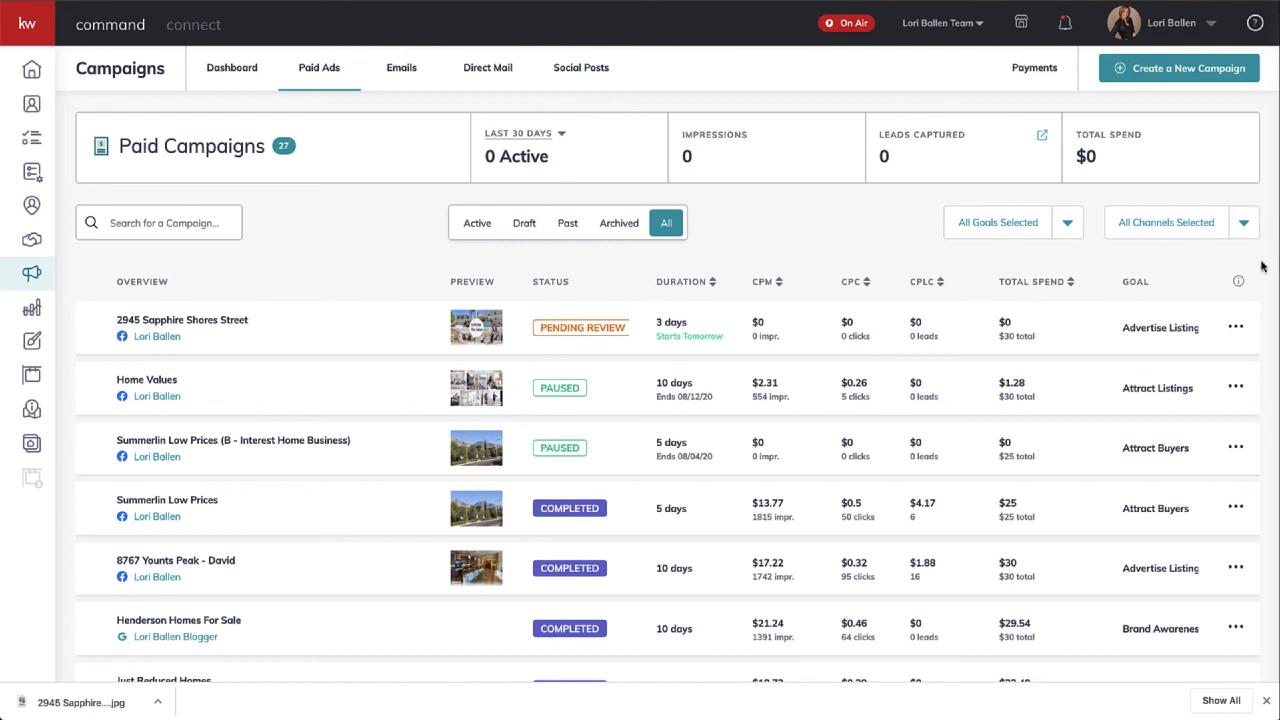
left_click(1235, 330)
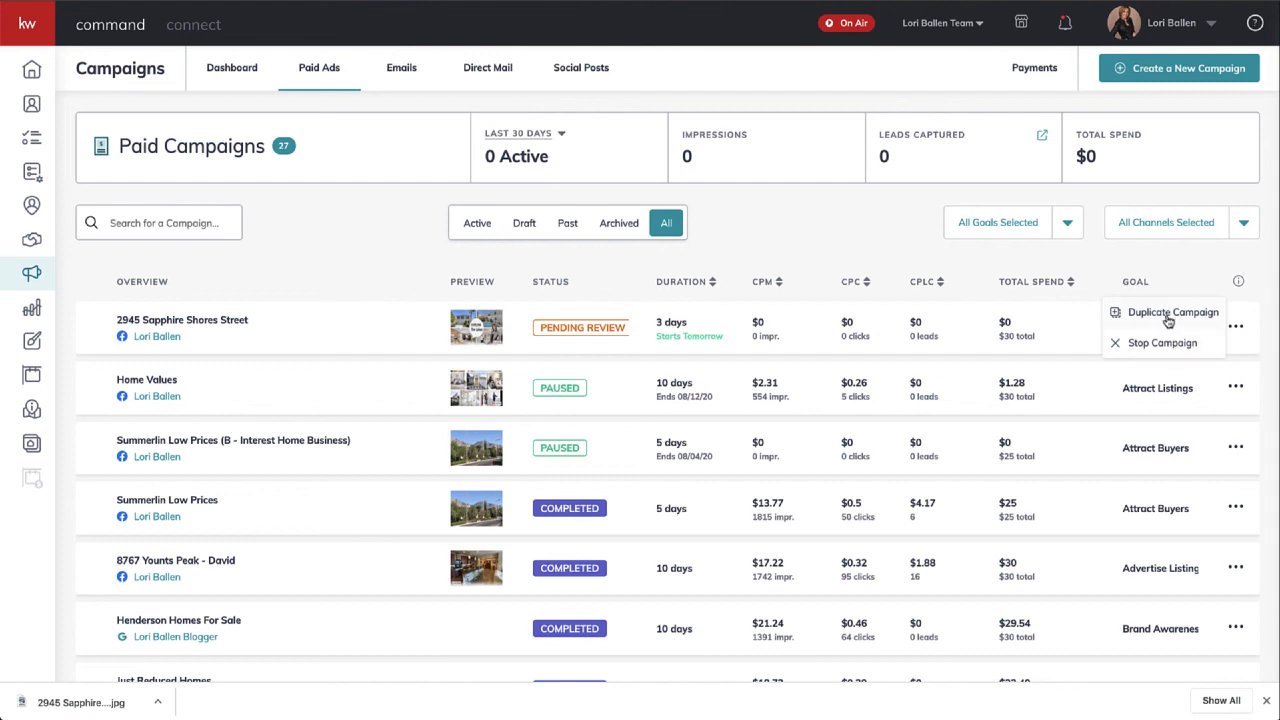
left_click(236, 284)
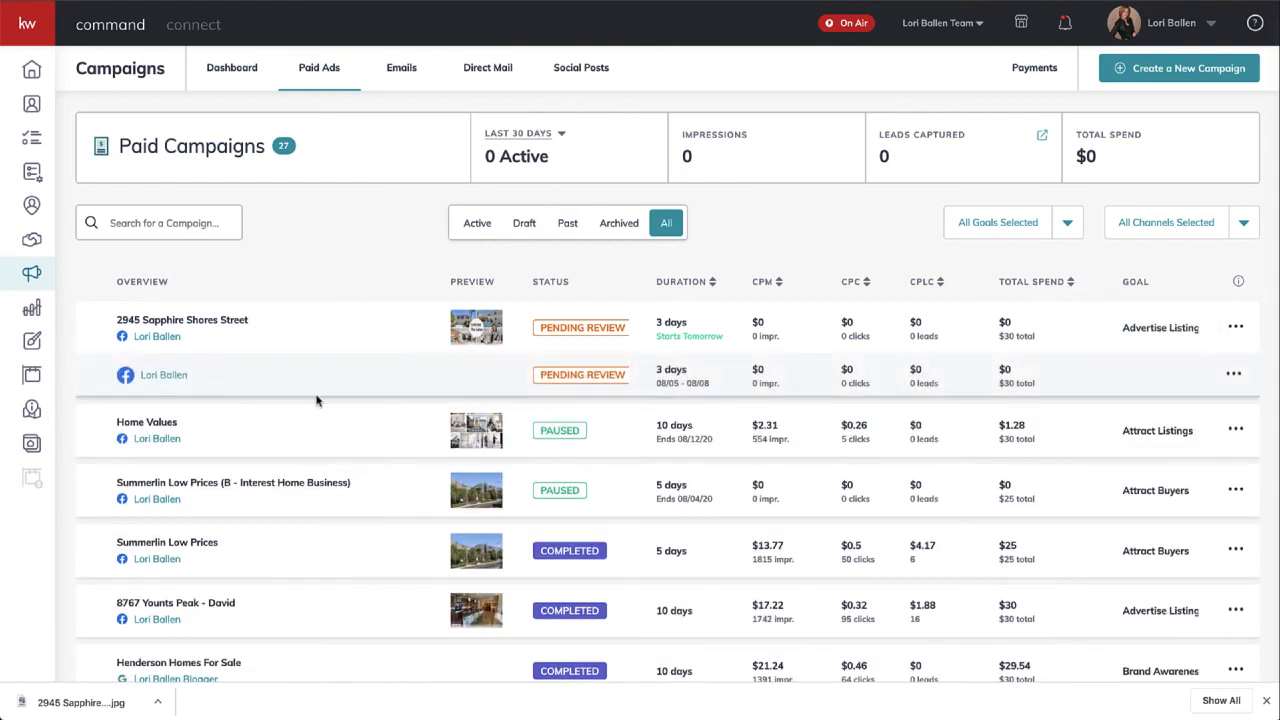
left_click(1234, 378)
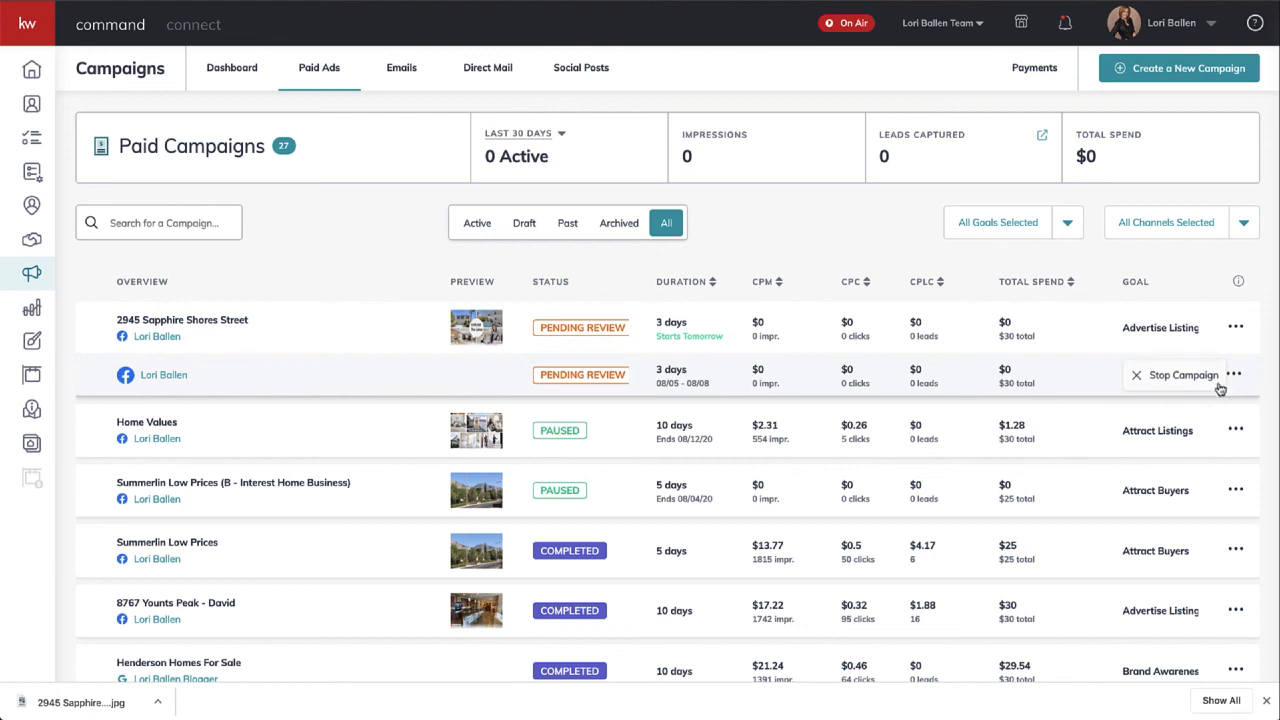
left_click(1084, 377)
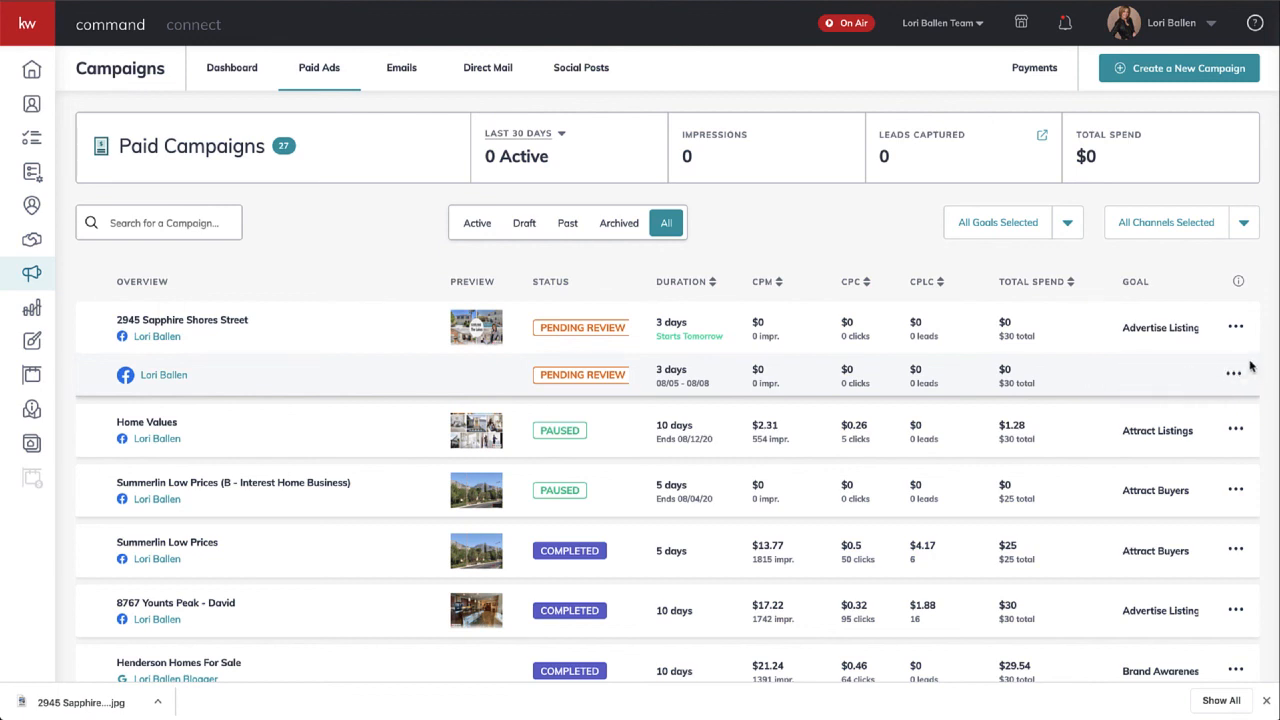
- Check the campaign and Facebook run action menus, which offer Duplicate and Stop Campaign
left_click(1235, 330)
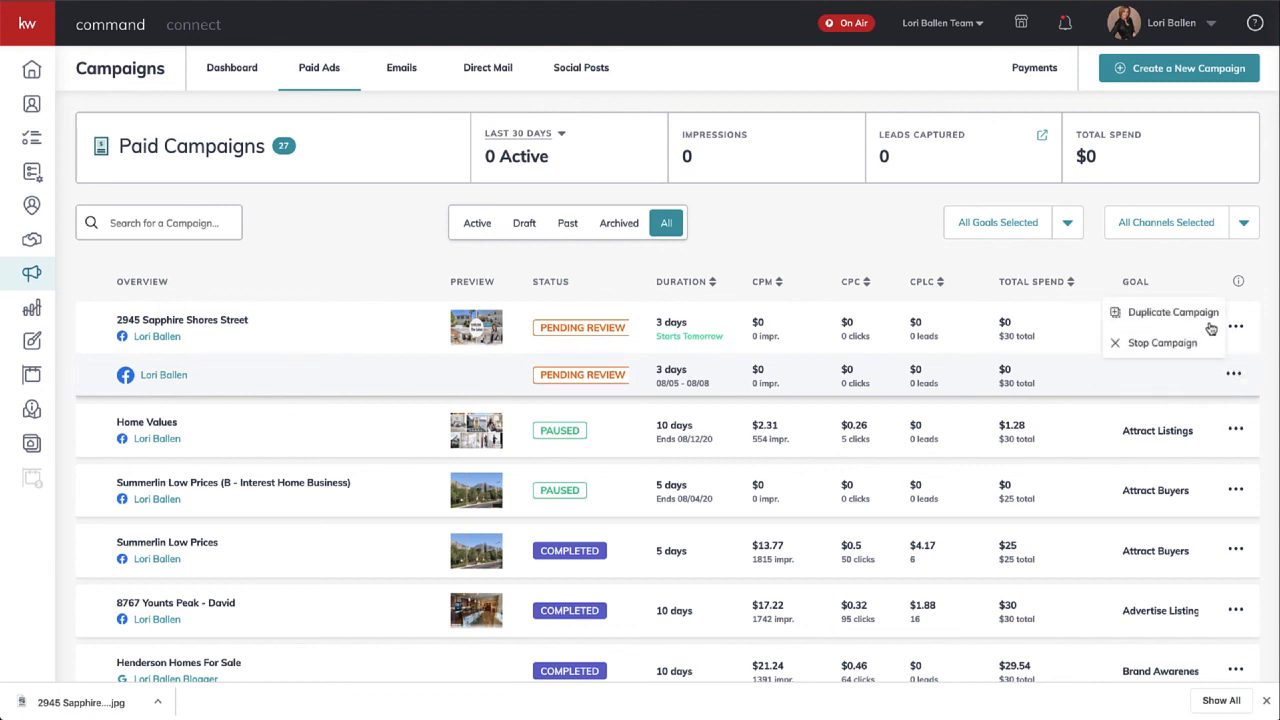
left_click(1136, 396)
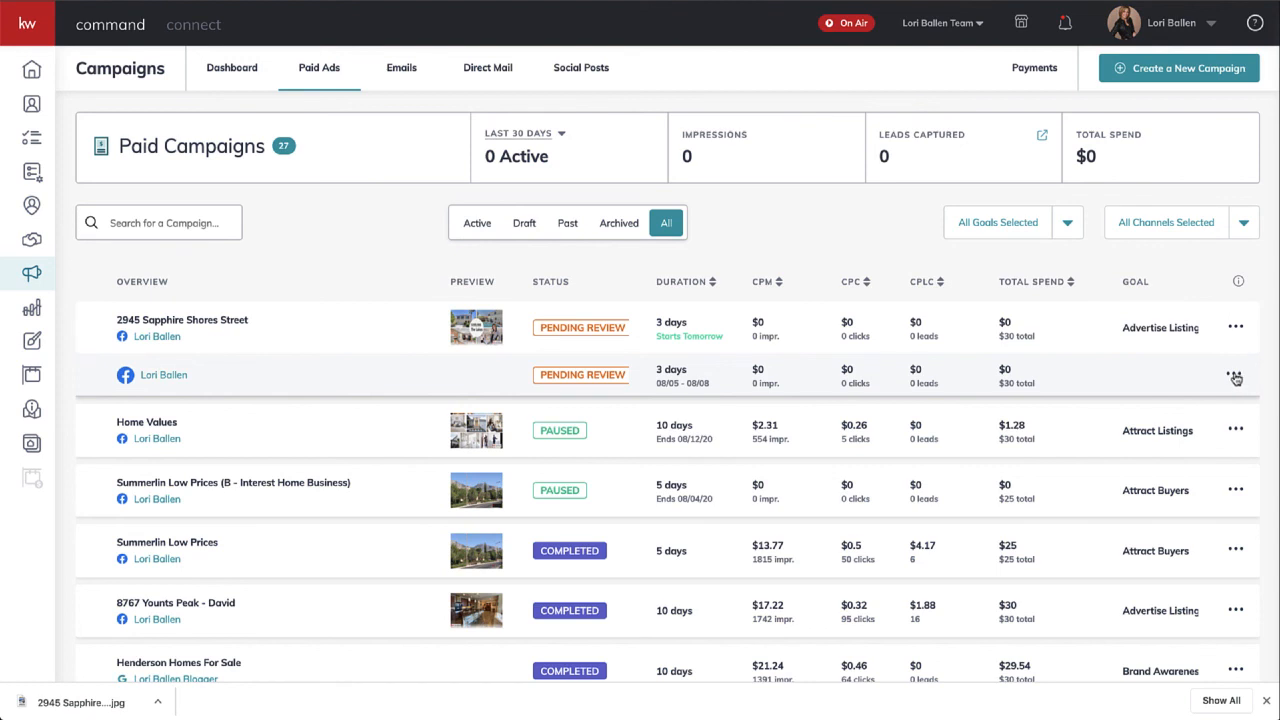
left_click(1235, 377)
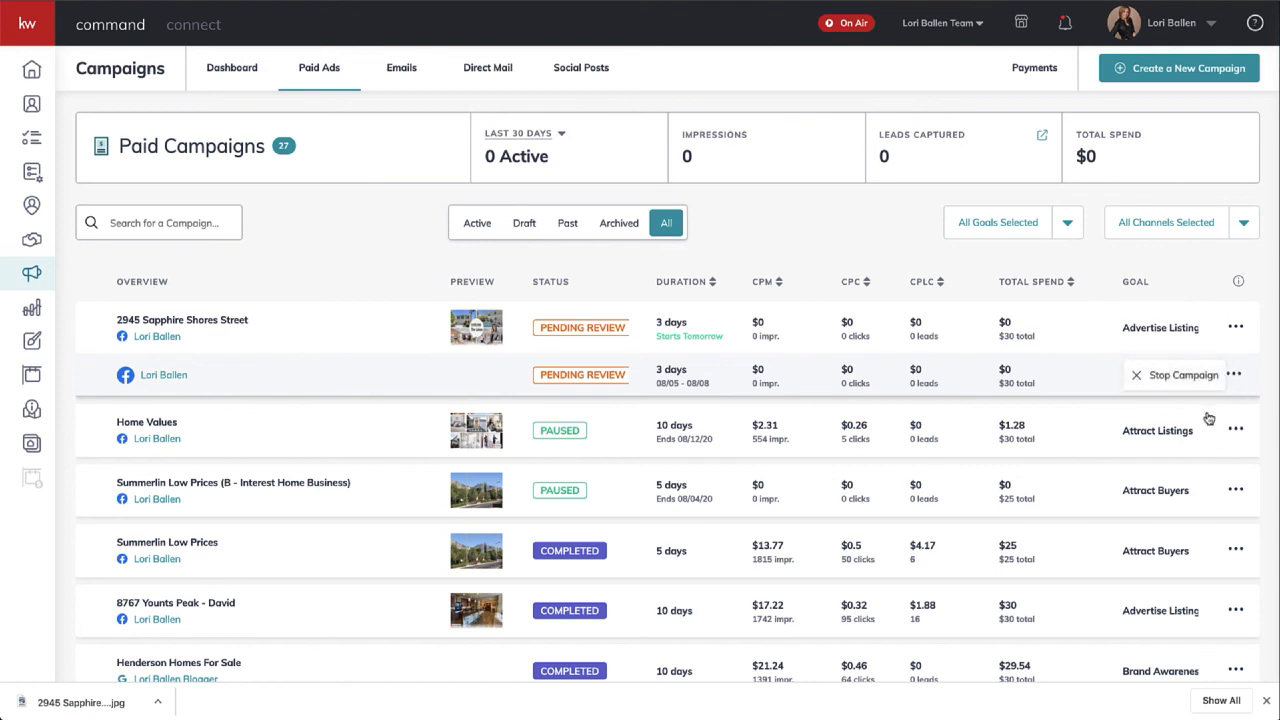
left_click(1235, 328)
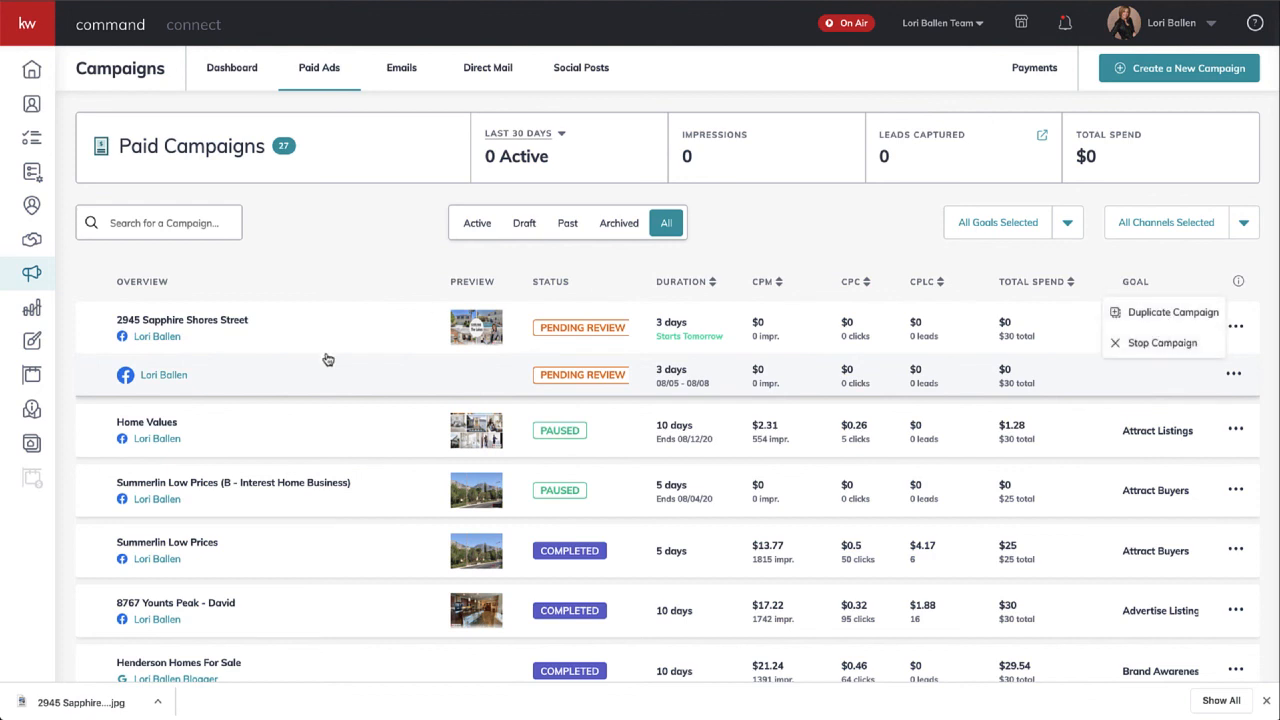
left_click(276, 392)
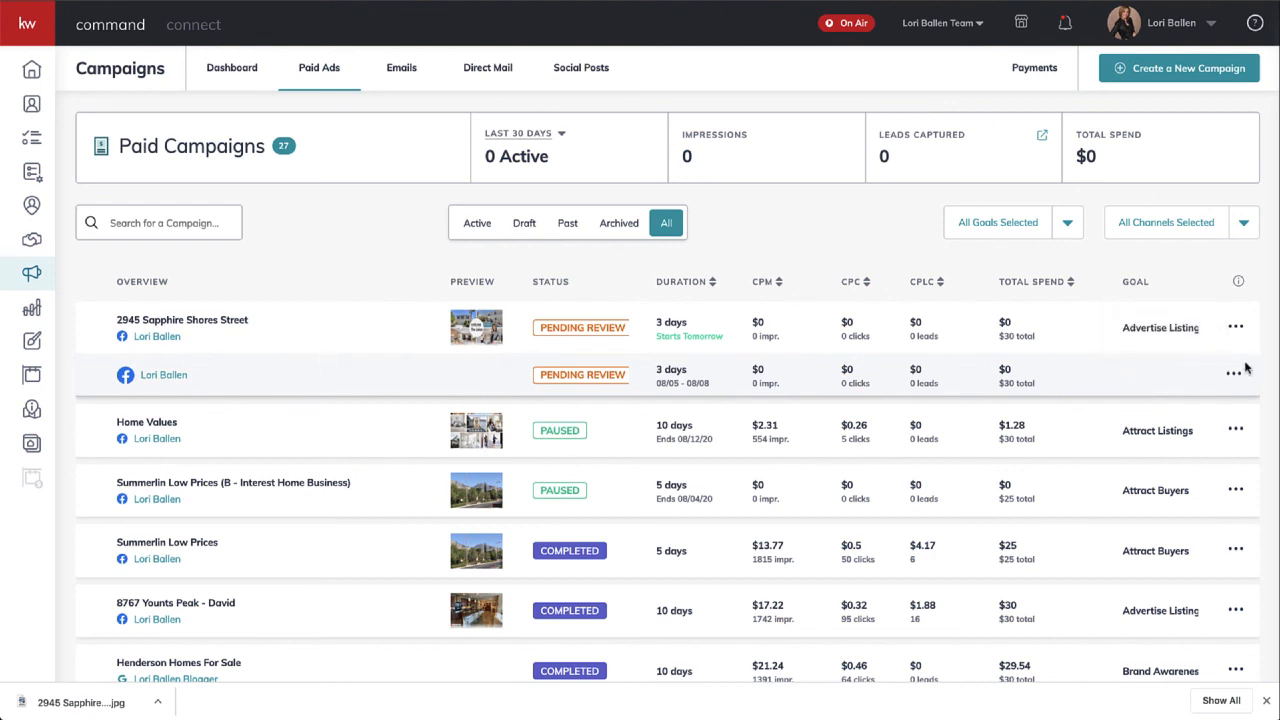
mouse_move(335, 716)
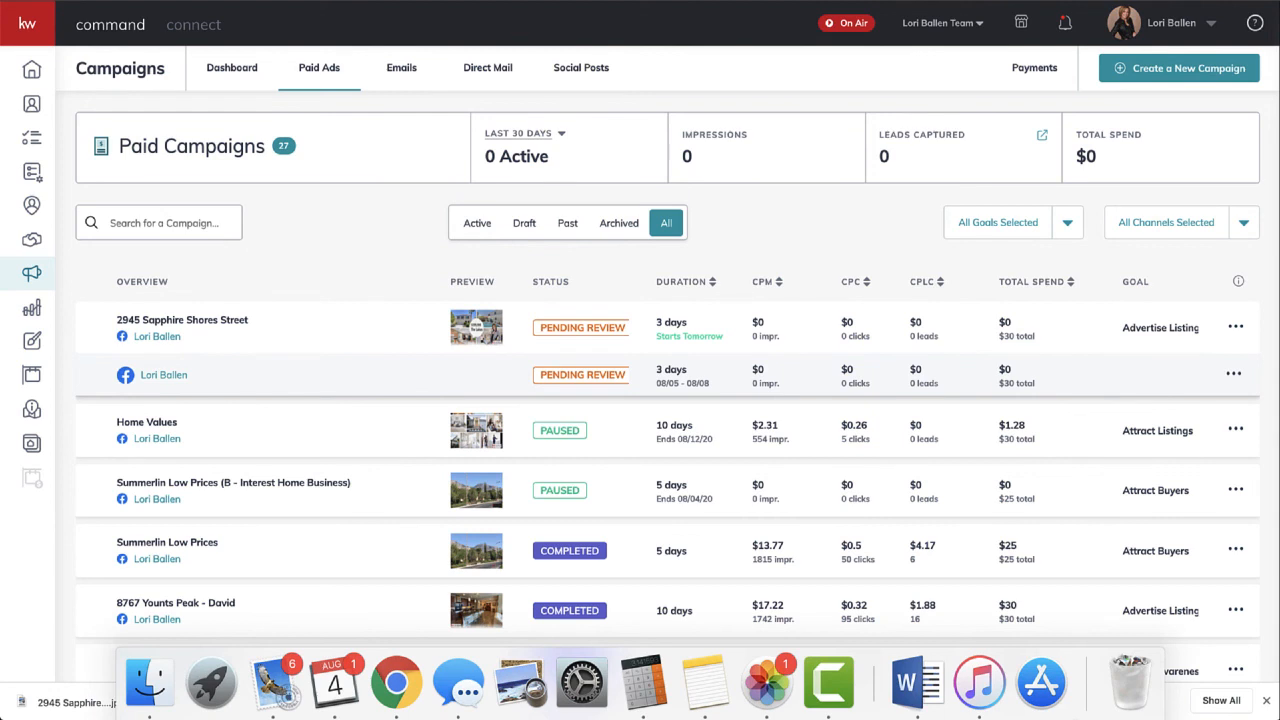